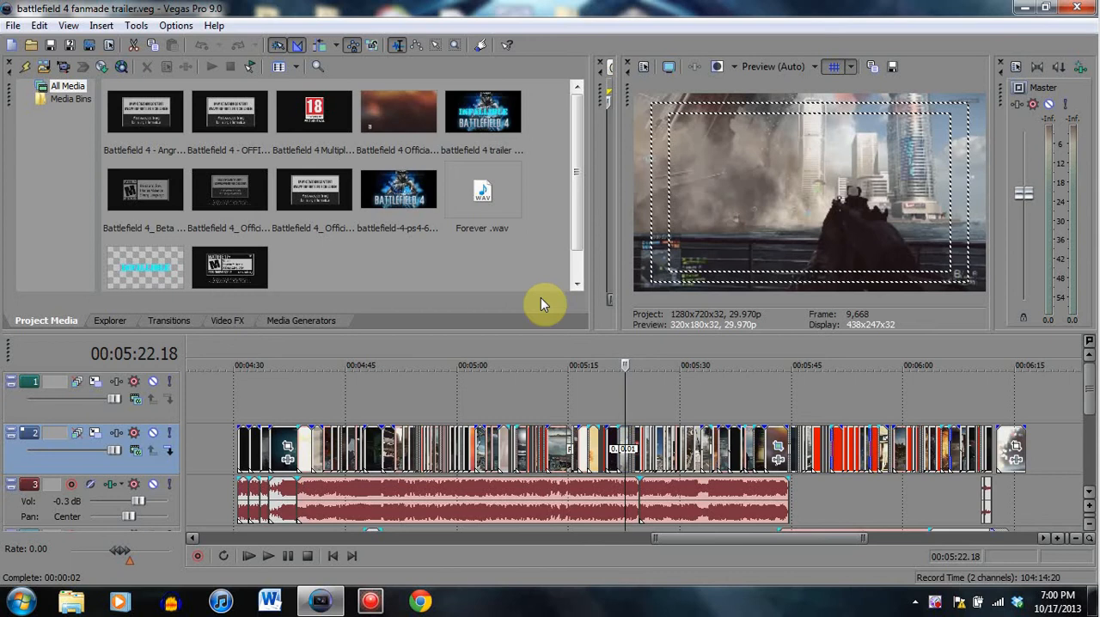
- Preview the trailer's clips on video track 2, from the opening logos through to the gameplay around 00:04:51
{"action": "left_click", "coordinate": [570, 440]}
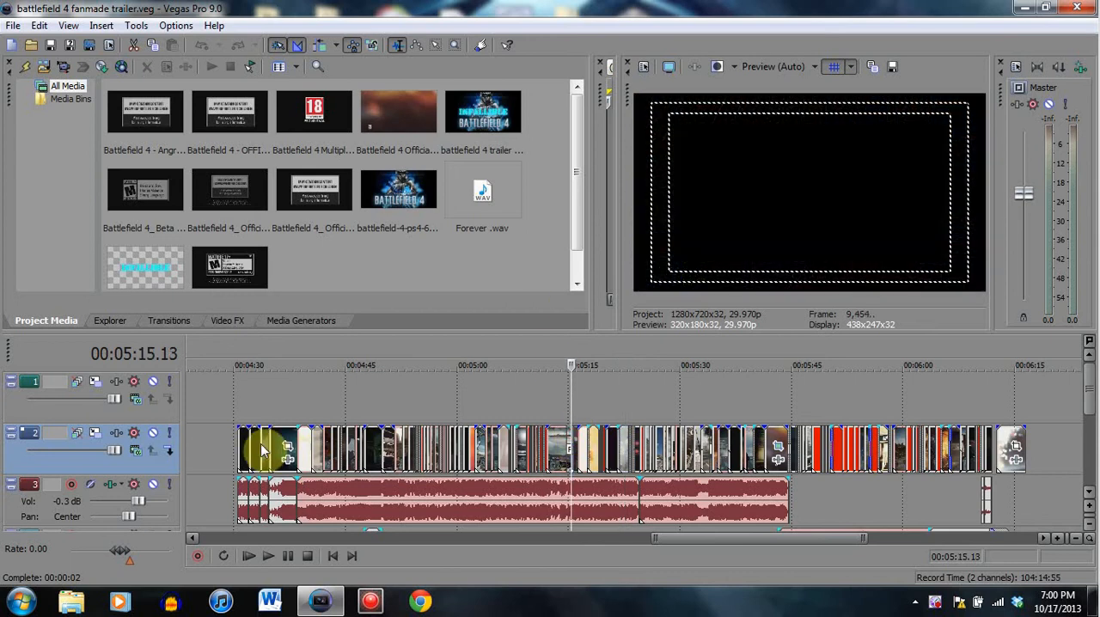
{"action": "left_click", "coordinate": [239, 447]}
{"action": "left_click", "coordinate": [250, 442]}
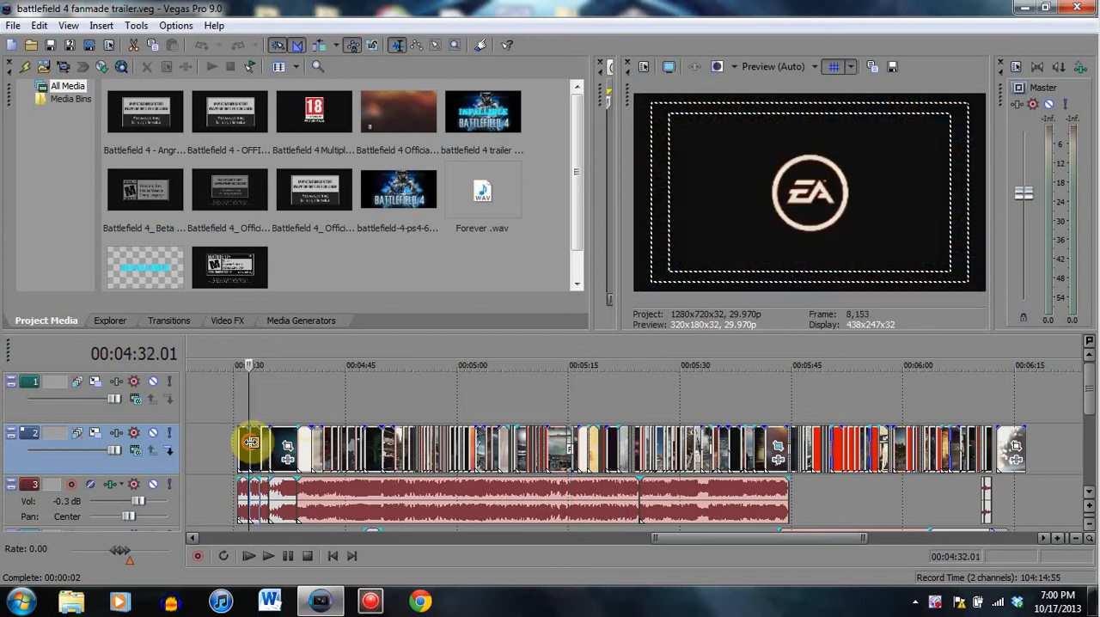
{"action": "left_click", "coordinate": [263, 447]}
{"action": "left_click", "coordinate": [274, 443]}
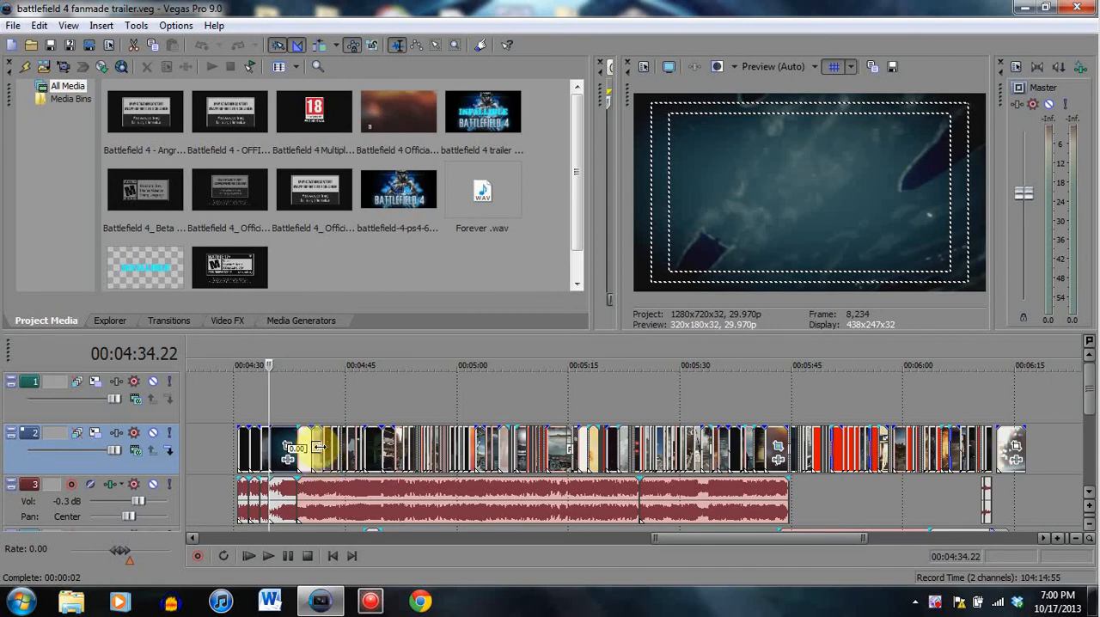
{"action": "left_click", "coordinate": [324, 446]}
{"action": "left_click", "coordinate": [312, 450]}
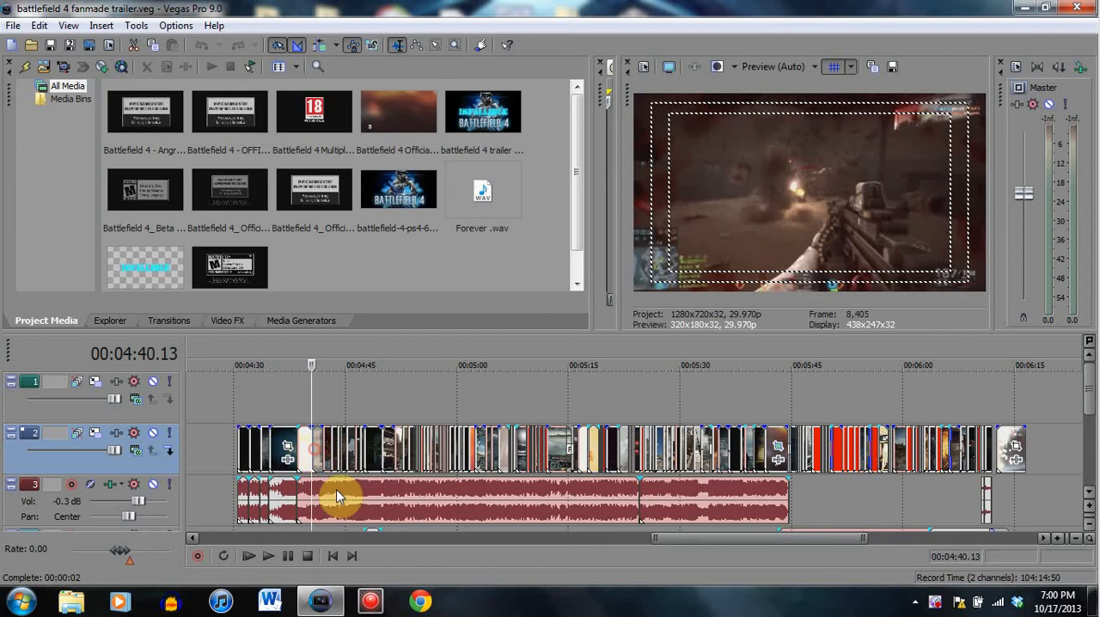
{"action": "left_click", "coordinate": [346, 460]}
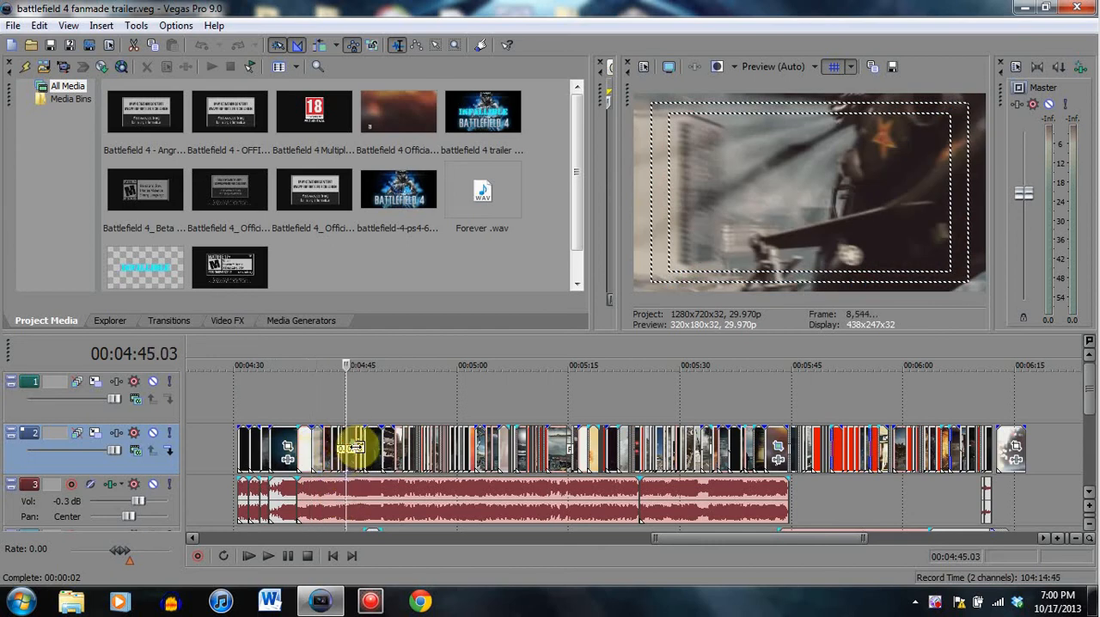
{"action": "left_click", "coordinate": [355, 448]}
{"action": "left_click", "coordinate": [365, 456]}
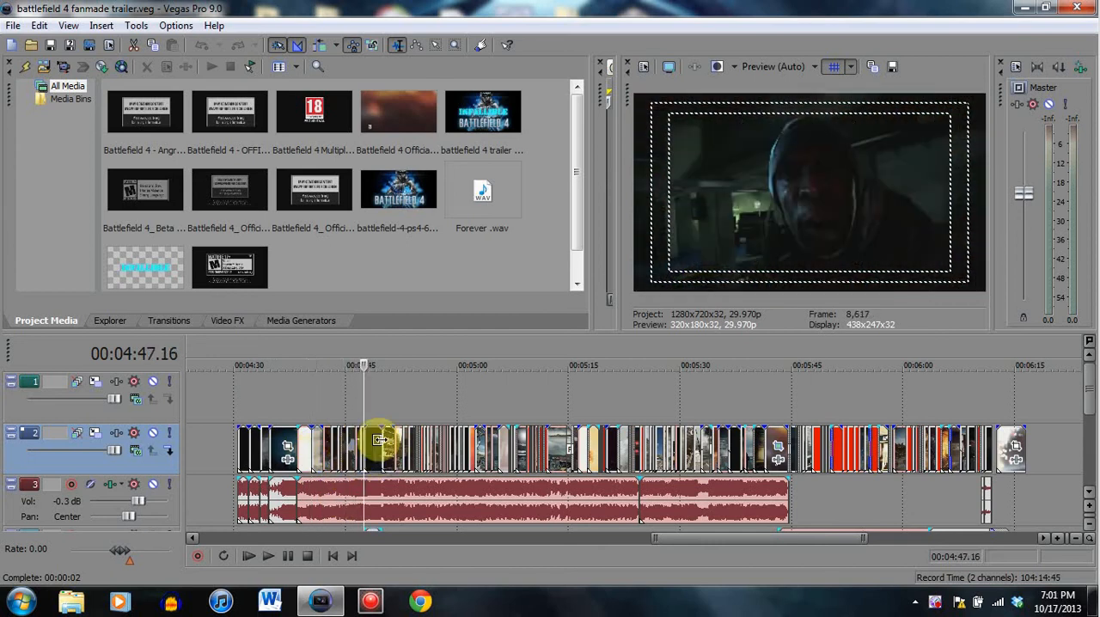
{"action": "left_click", "coordinate": [383, 460]}
{"action": "left_click", "coordinate": [395, 464]}
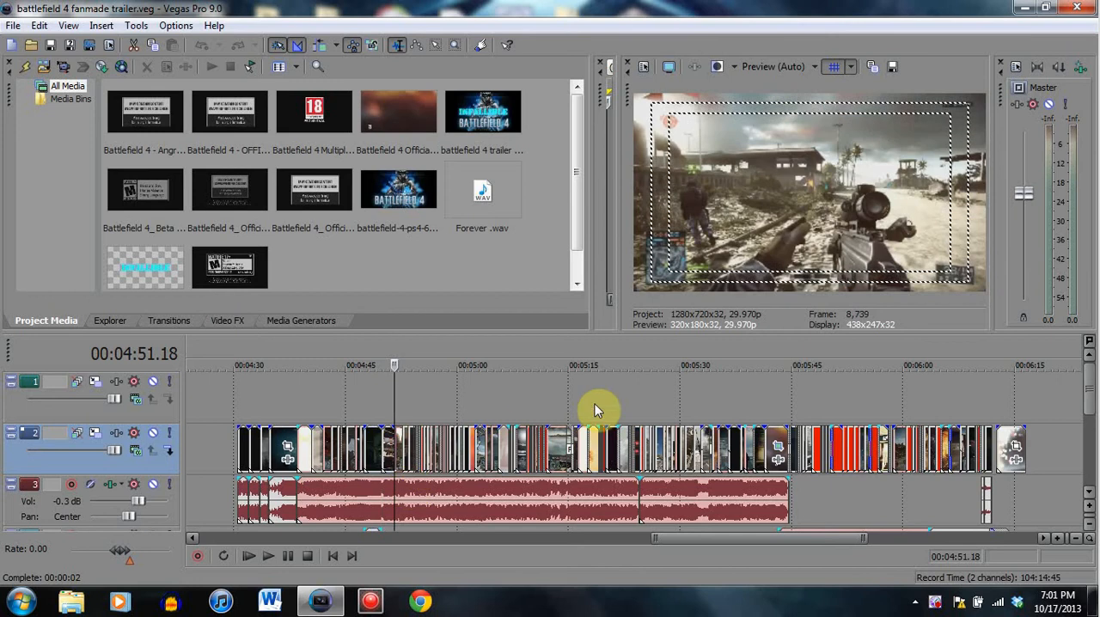
- Examine where the EA and DICE logo clips at the start of the trailer are cut against the music track
{"action": "scroll", "coordinate": [570, 442], "scroll_direction": "up", "scroll_amount": 4}
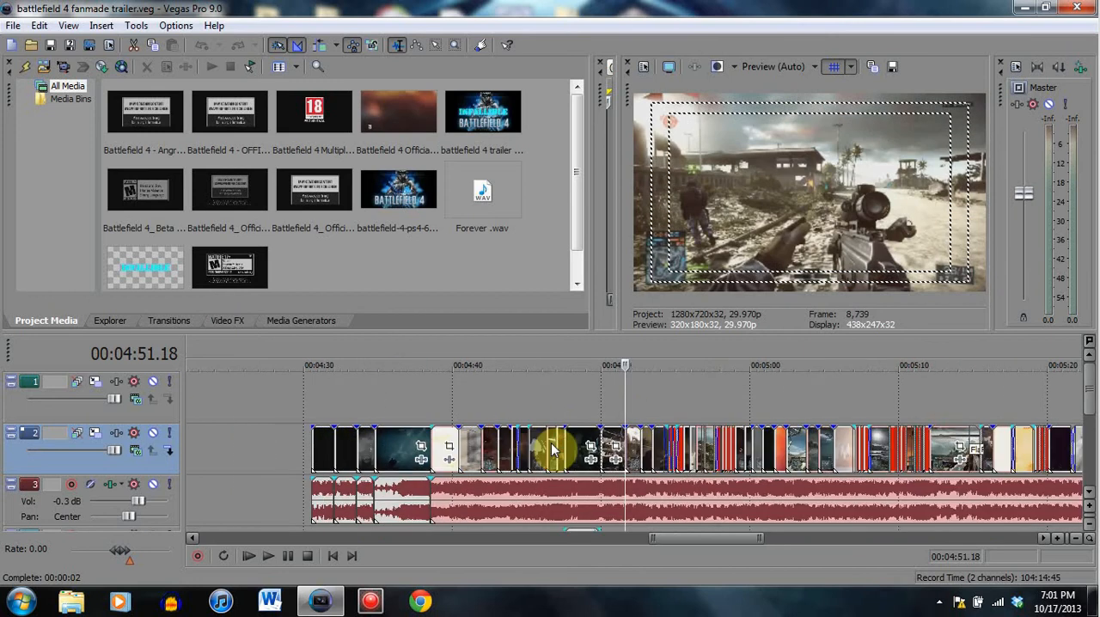
{"action": "left_click_drag", "start_coordinate": [693, 545], "coordinate": [685, 546]}
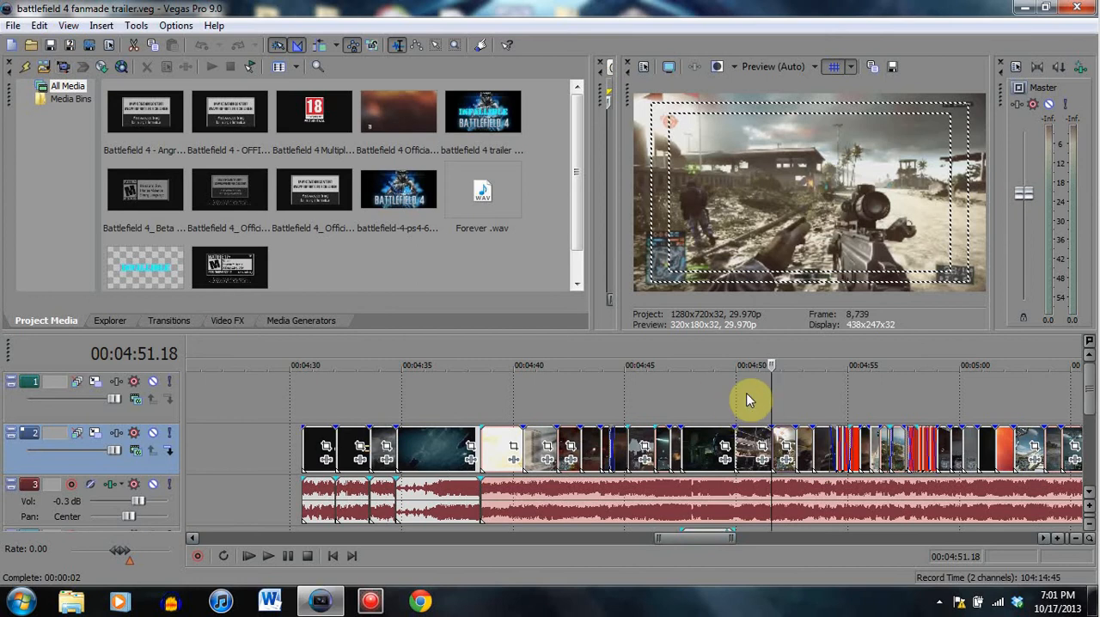
{"action": "left_click", "coordinate": [302, 445]}
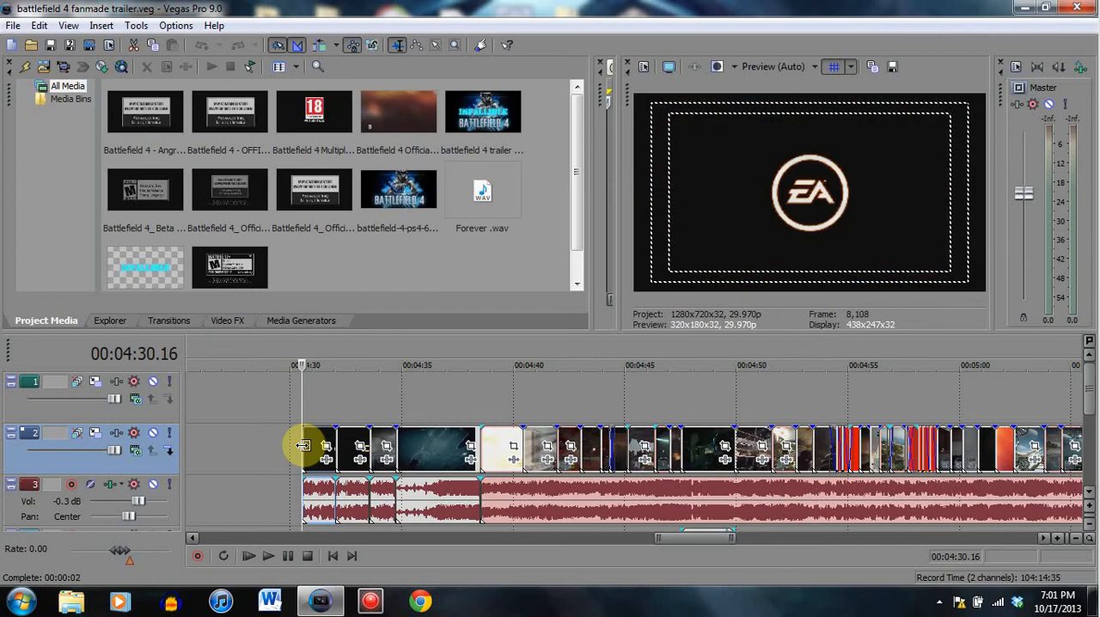
{"action": "left_click", "coordinate": [335, 447]}
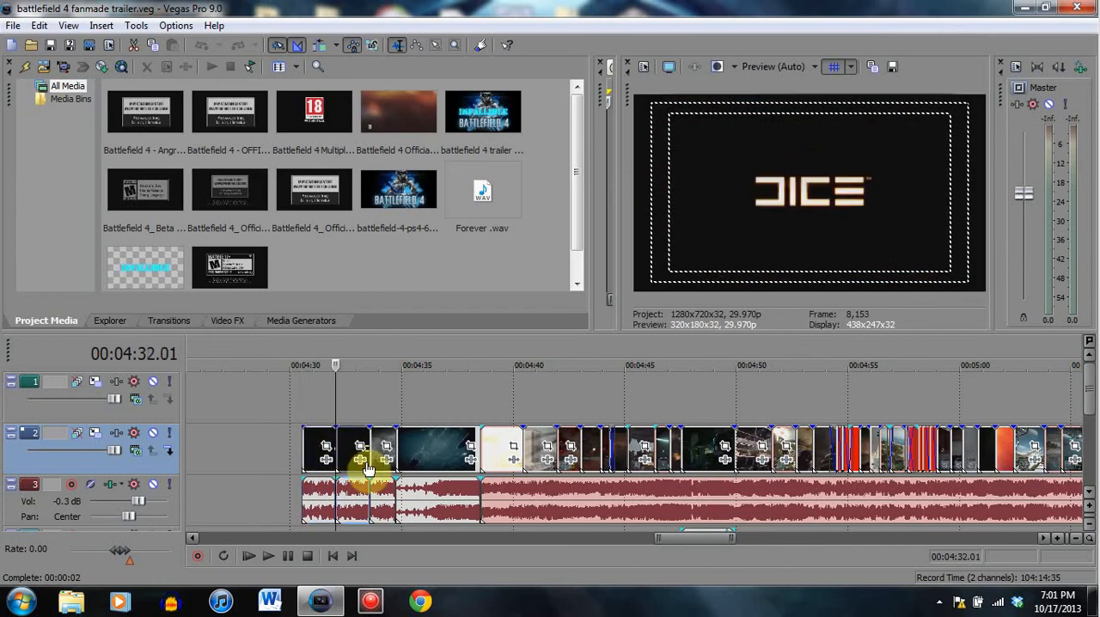
{"action": "left_click", "coordinate": [303, 450]}
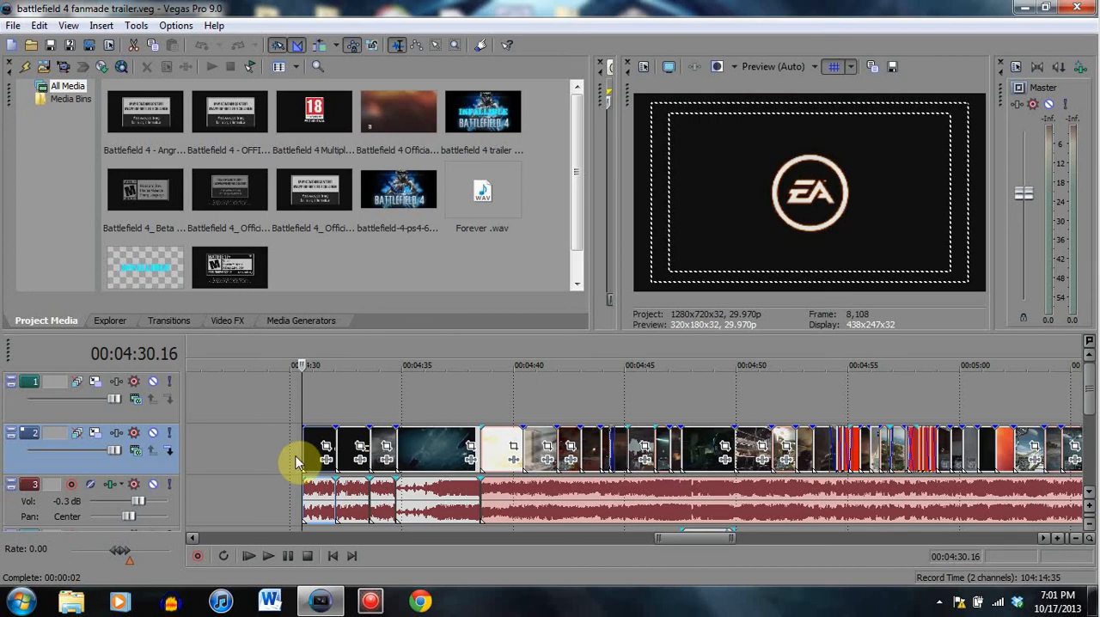
{"action": "left_click", "coordinate": [339, 434]}
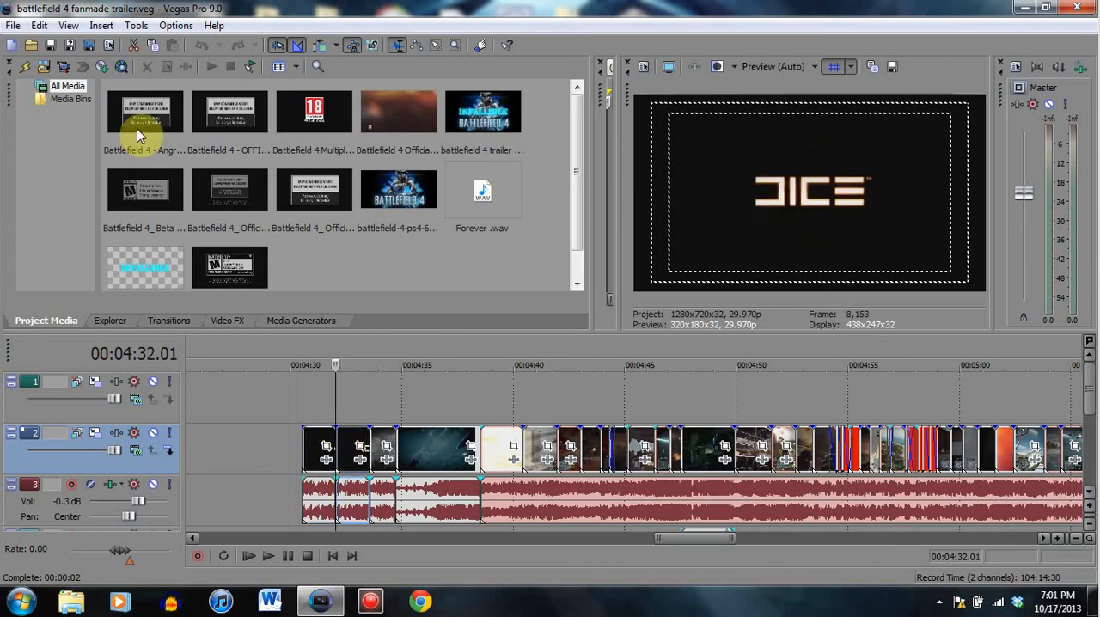
{"action": "left_click", "coordinate": [50, 43]}
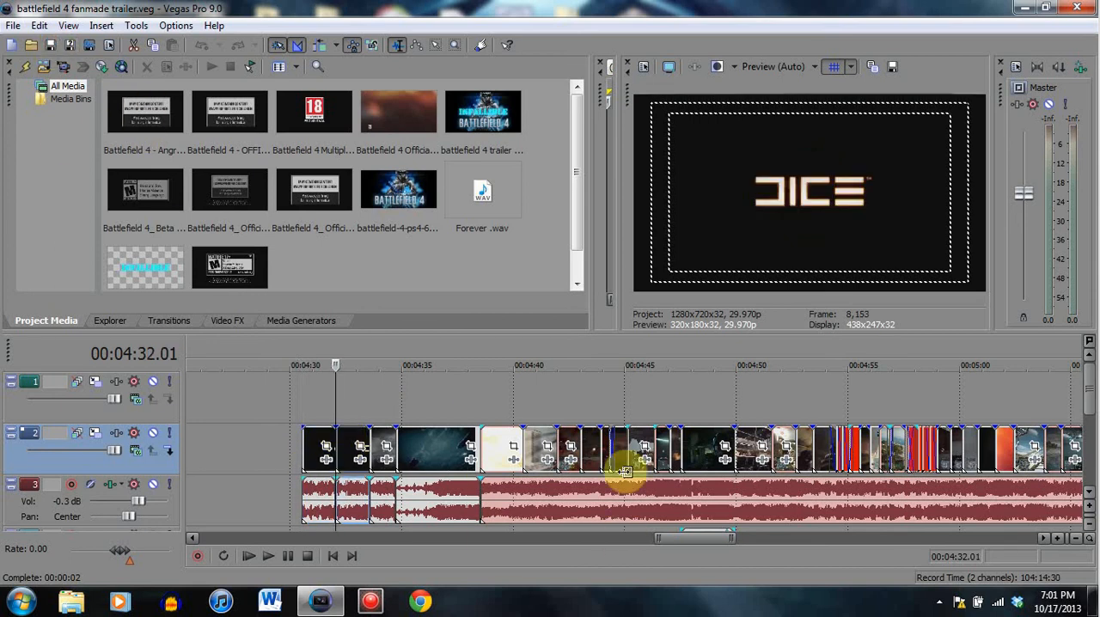
- Examine the dark clip of the hooded man and the cuts around it between 00:04:47 and 00:04:52
{"action": "scroll", "coordinate": [628, 463], "scroll_direction": "down", "scroll_amount": 5}
{"action": "left_click_drag", "start_coordinate": [609, 542], "coordinate": [705, 541]}
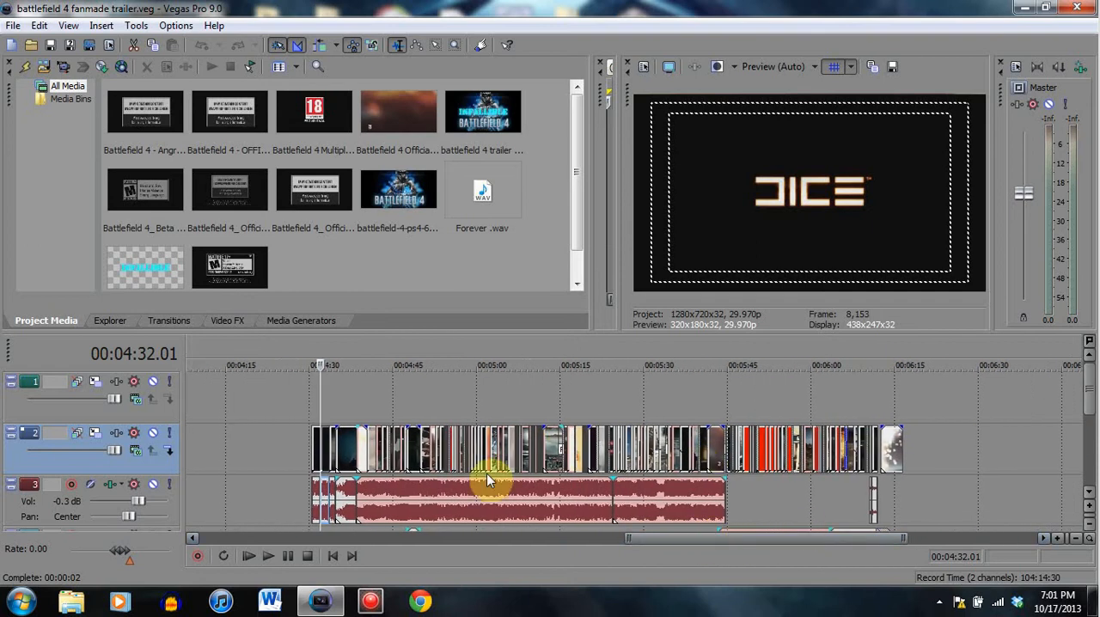
{"action": "scroll", "coordinate": [422, 476], "scroll_direction": "up", "scroll_amount": 5}
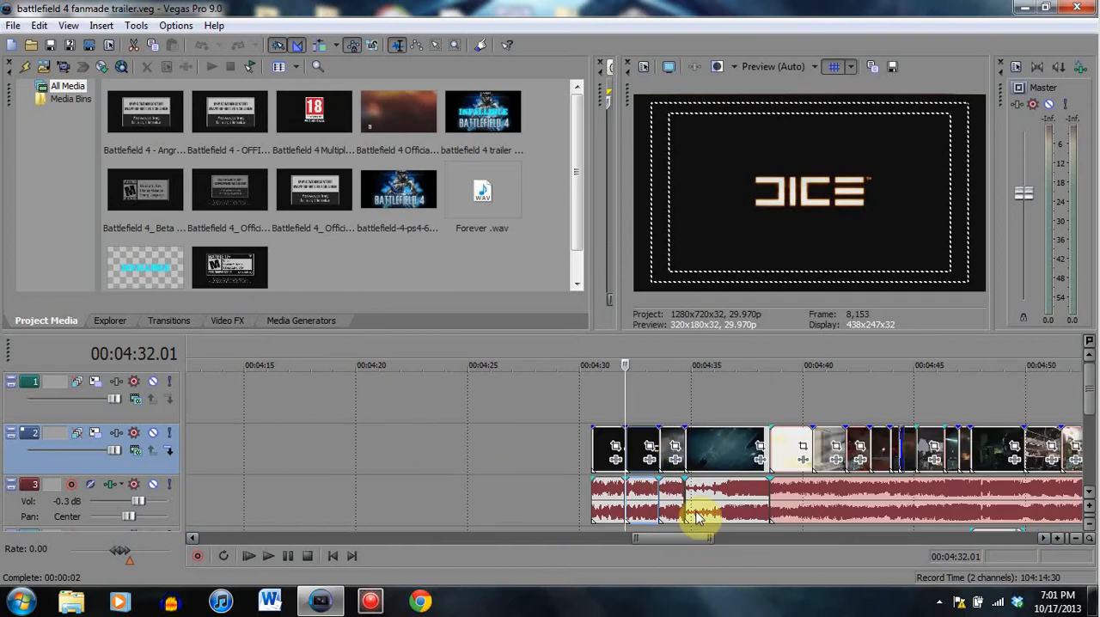
{"action": "left_click_drag", "start_coordinate": [667, 536], "coordinate": [712, 521]}
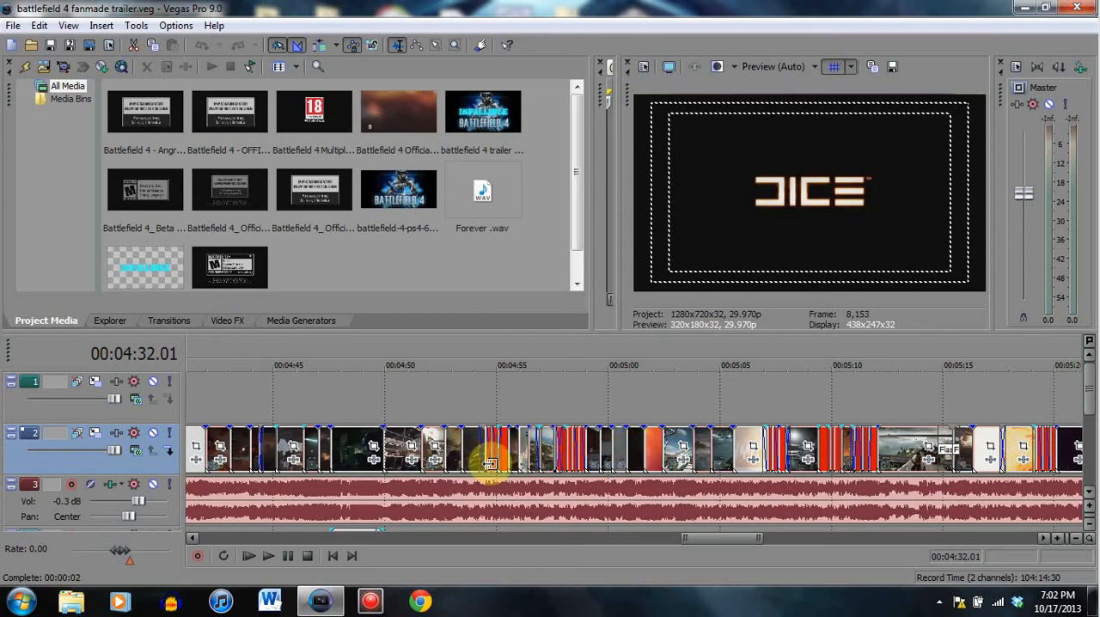
{"action": "left_click", "coordinate": [424, 440]}
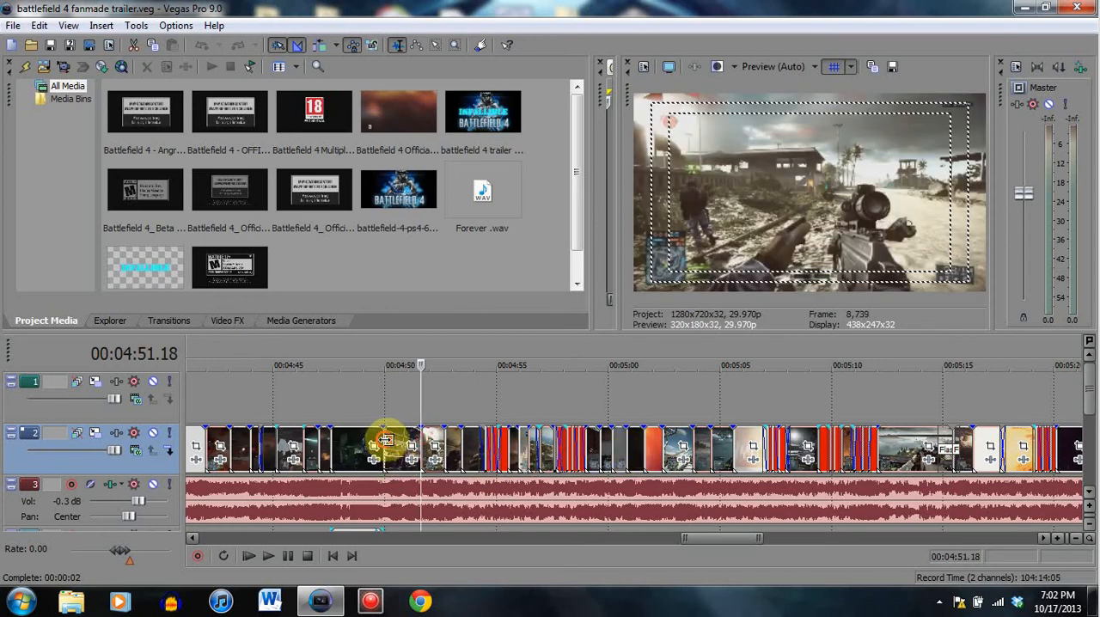
{"action": "left_click", "coordinate": [382, 452]}
{"action": "left_click", "coordinate": [346, 464]}
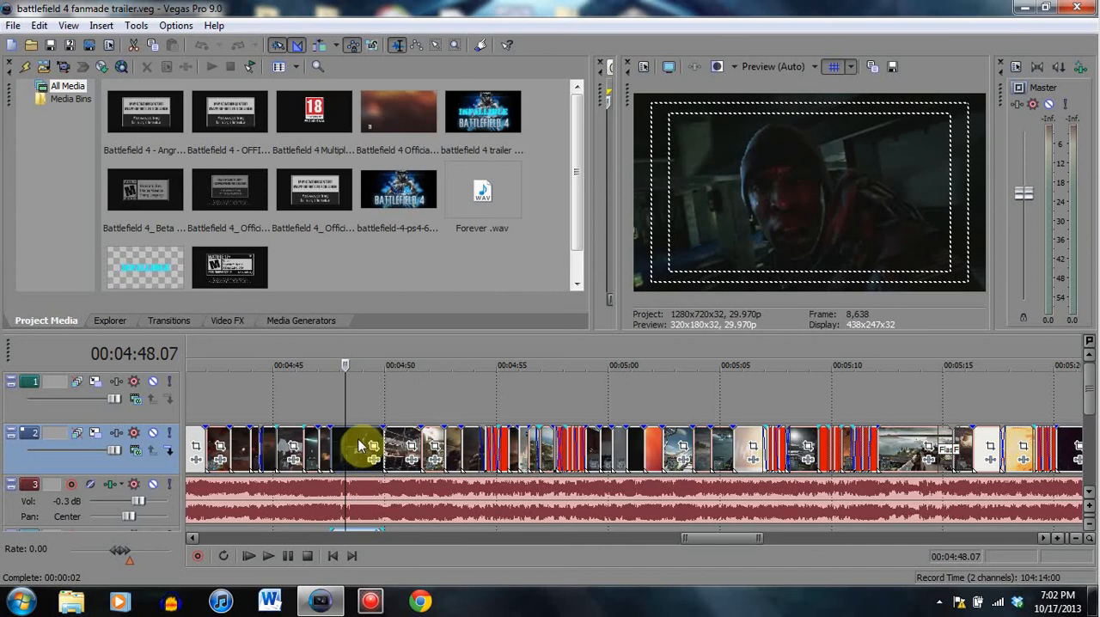
{"action": "left_click", "coordinate": [331, 440]}
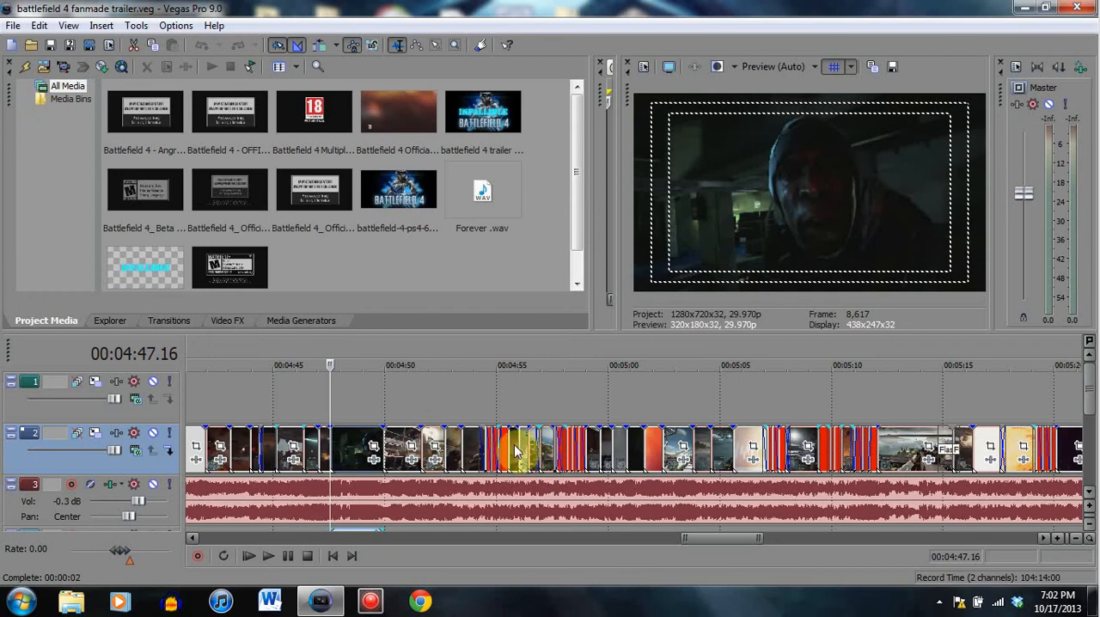
- Inspect the fades between the short overlapping gameplay clips from about 00:04:54 to 00:04:55
{"action": "left_click", "coordinate": [487, 440]}
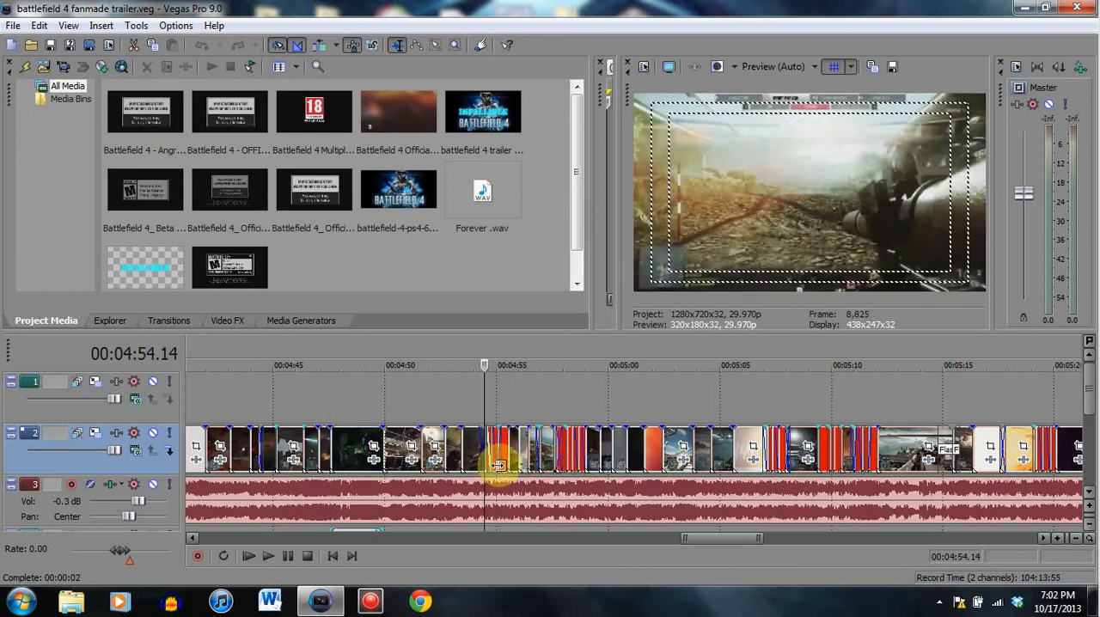
{"action": "scroll", "coordinate": [533, 465], "scroll_direction": "up", "scroll_amount": 3}
{"action": "scroll", "coordinate": [541, 463], "scroll_direction": "up", "scroll_amount": 1}
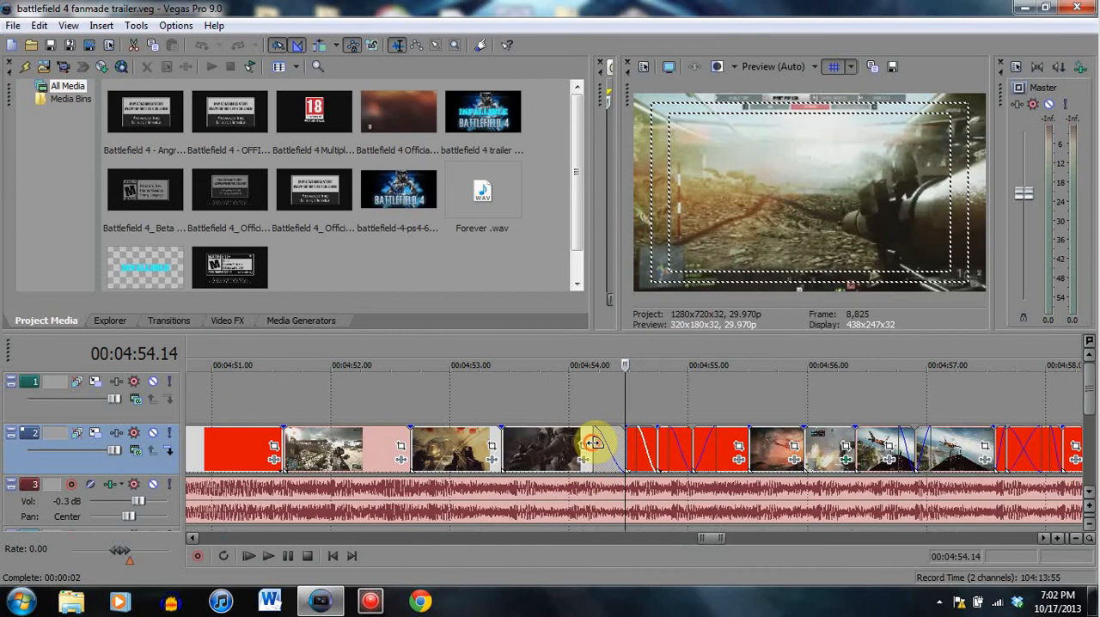
{"action": "left_click", "coordinate": [591, 443]}
{"action": "left_click", "coordinate": [636, 442]}
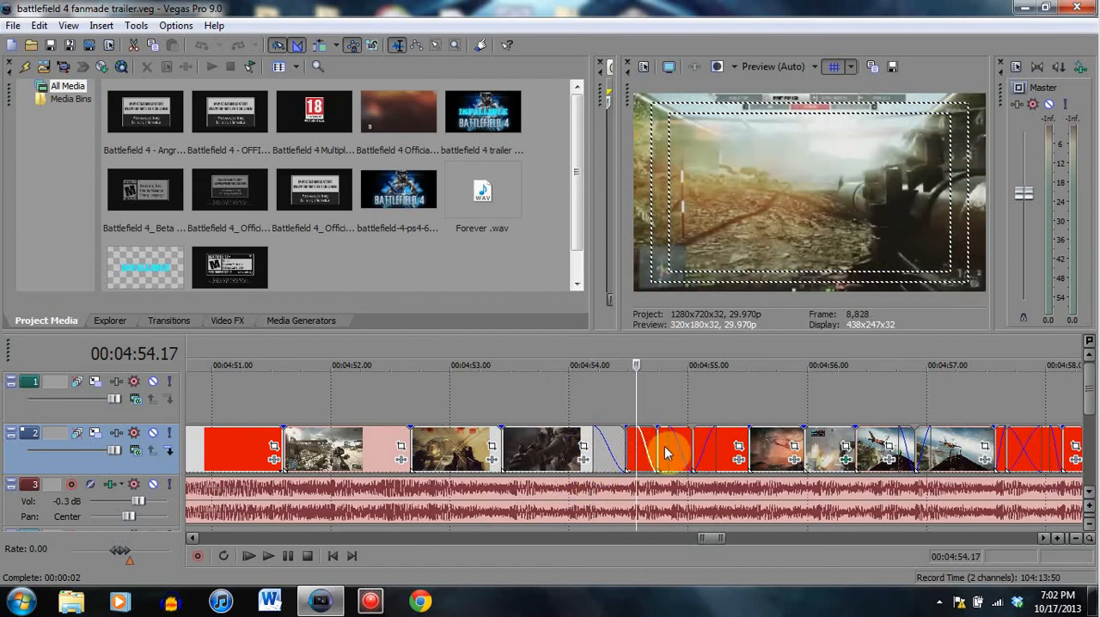
{"action": "left_click", "coordinate": [669, 442]}
{"action": "left_click", "coordinate": [715, 446]}
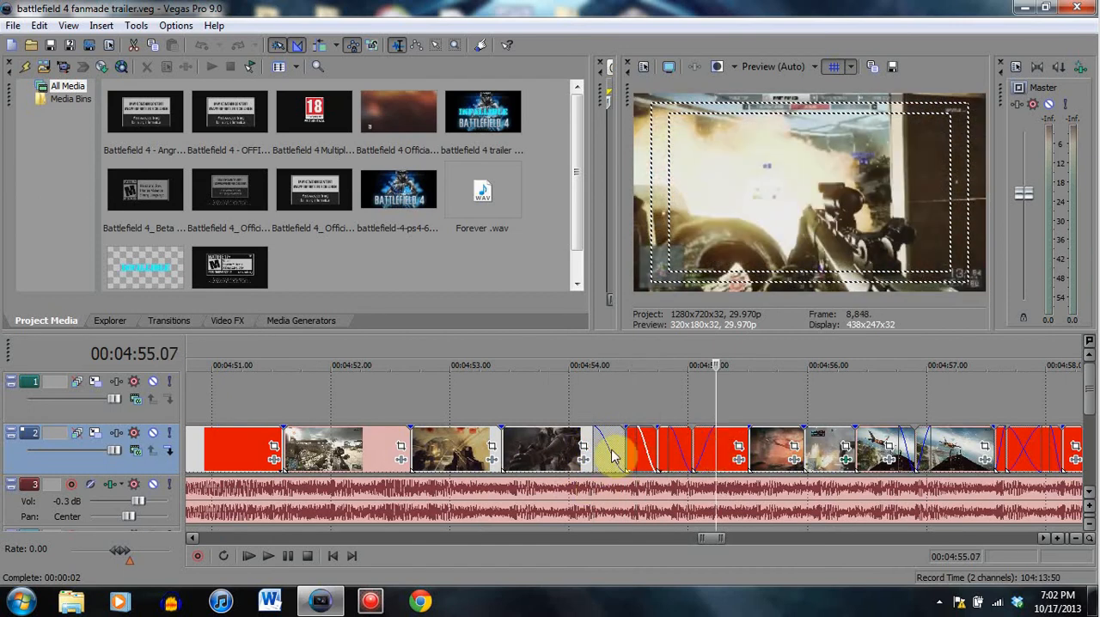
- Play the fading clips from 00:04:53.13 and pause at 00:04:56.00
{"action": "left_click", "coordinate": [503, 445]}
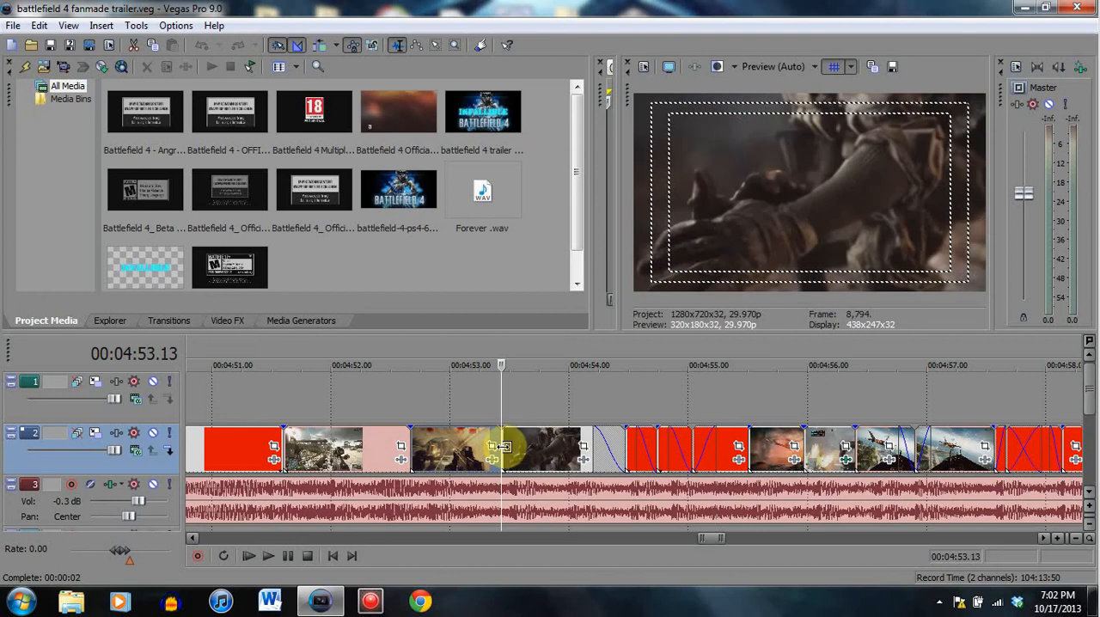
{"action": "left_click", "coordinate": [288, 555]}
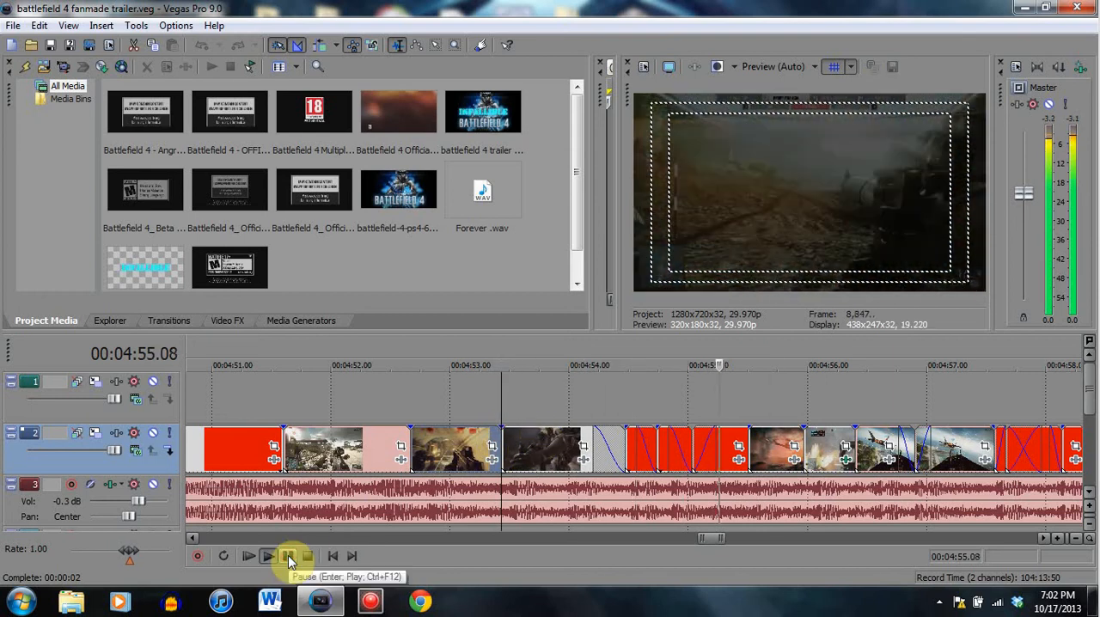
{"action": "left_click", "coordinate": [288, 556]}
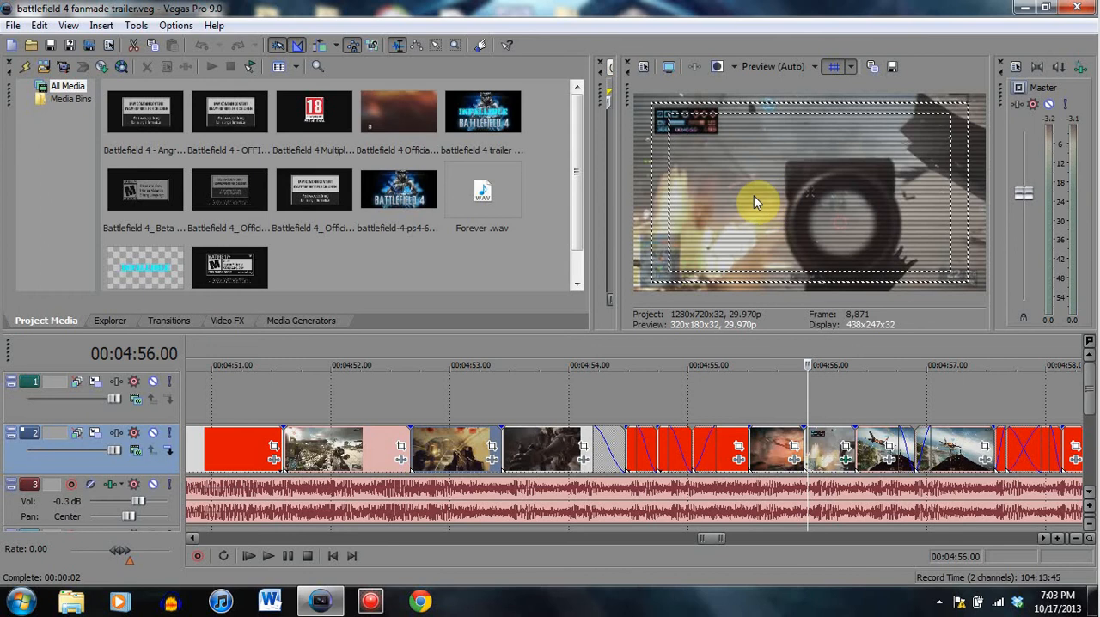
- Split the helicopter clip at 00:04:55.23 and apply the TV Simulator effect's Bad Sync preset to its second part
{"action": "left_click", "coordinate": [235, 327]}
{"action": "left_click_drag", "start_coordinate": [224, 135], "coordinate": [209, 303]}
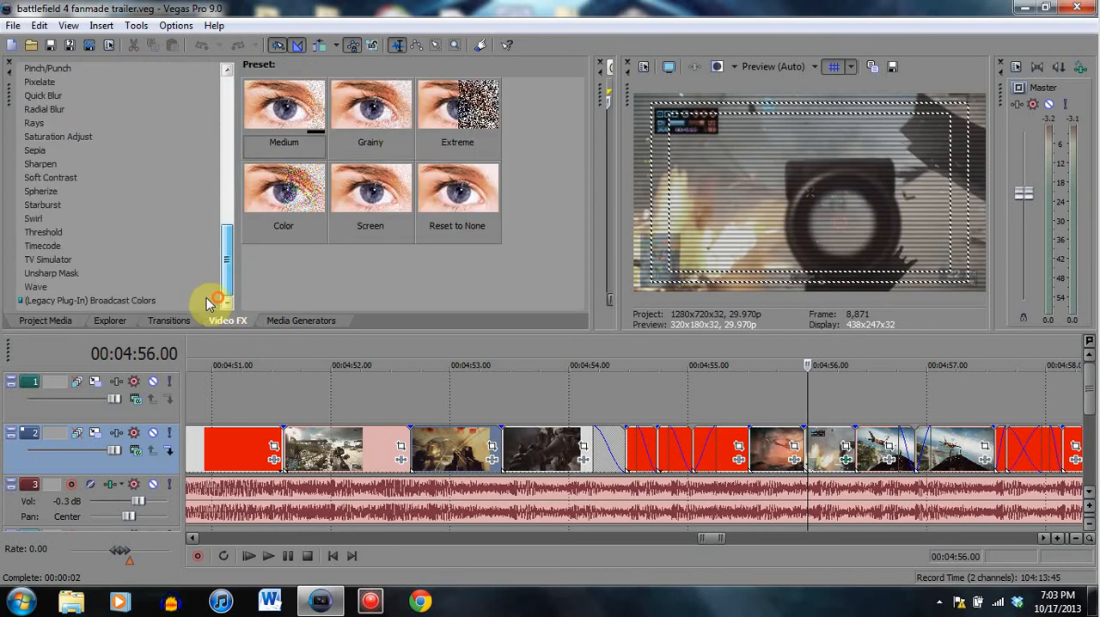
{"action": "left_click", "coordinate": [49, 260]}
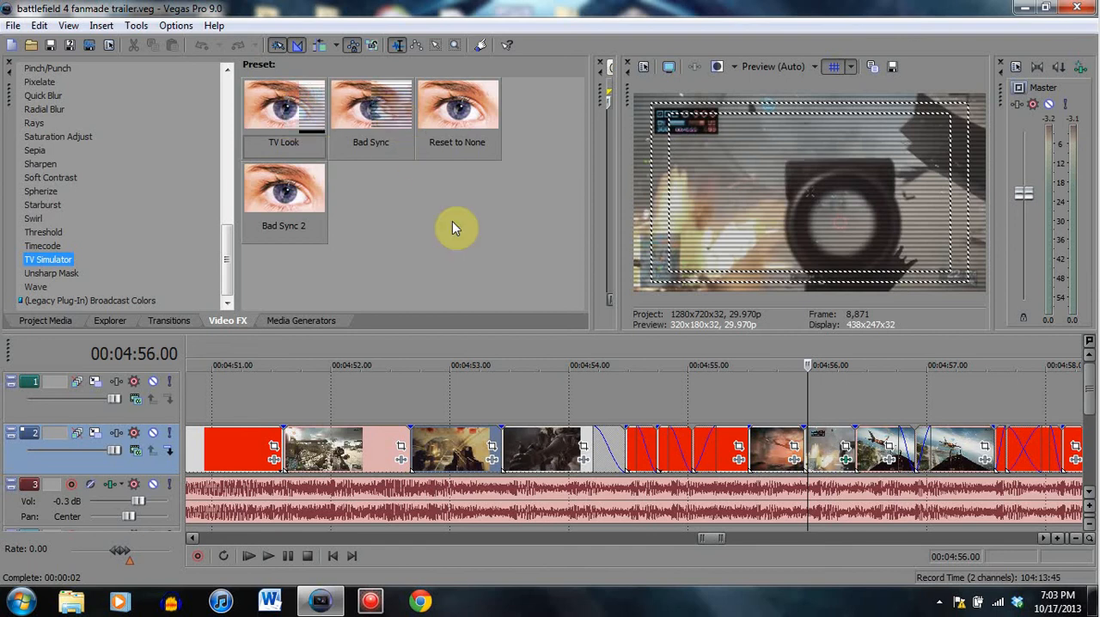
{"action": "left_click", "coordinate": [780, 468]}
{"action": "key", "text": "s"}
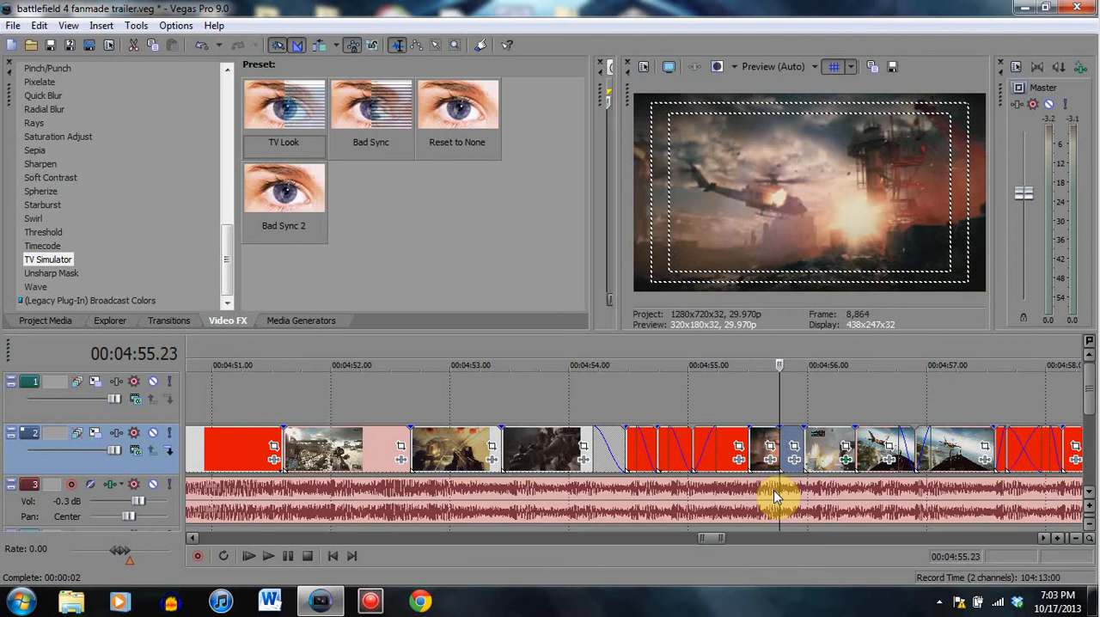
{"action": "left_click_drag", "start_coordinate": [362, 112], "coordinate": [786, 451]}
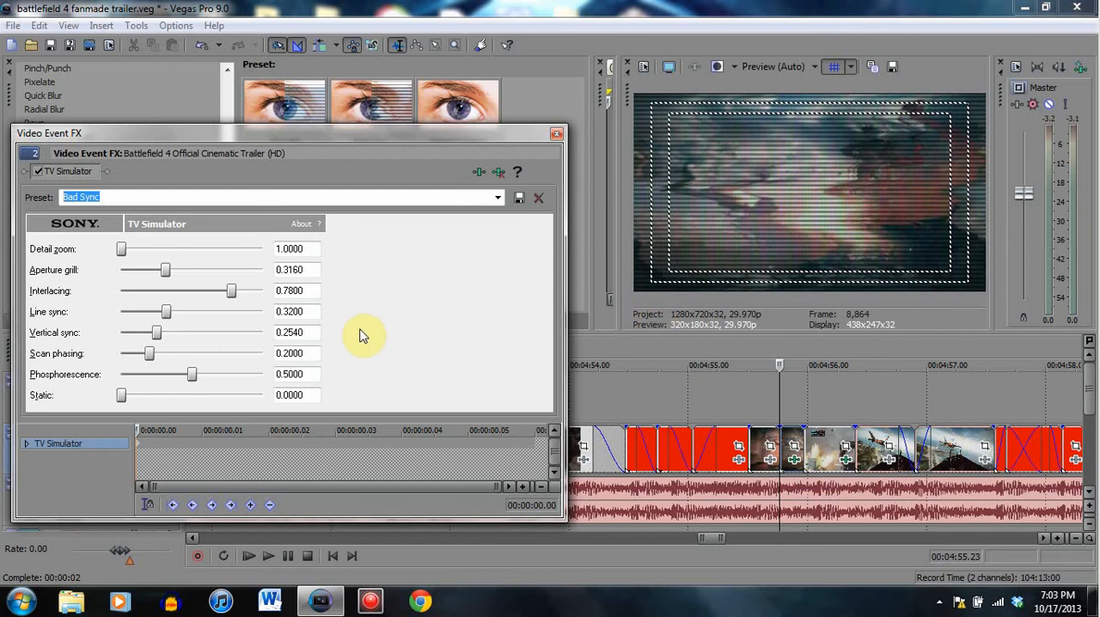
- Set the TV Simulator's aperture grill and phosphorescence to 0 and scan phasing to 0.1980, and preview the affected clip at 00:04:55.26
{"action": "left_click", "coordinate": [817, 440]}
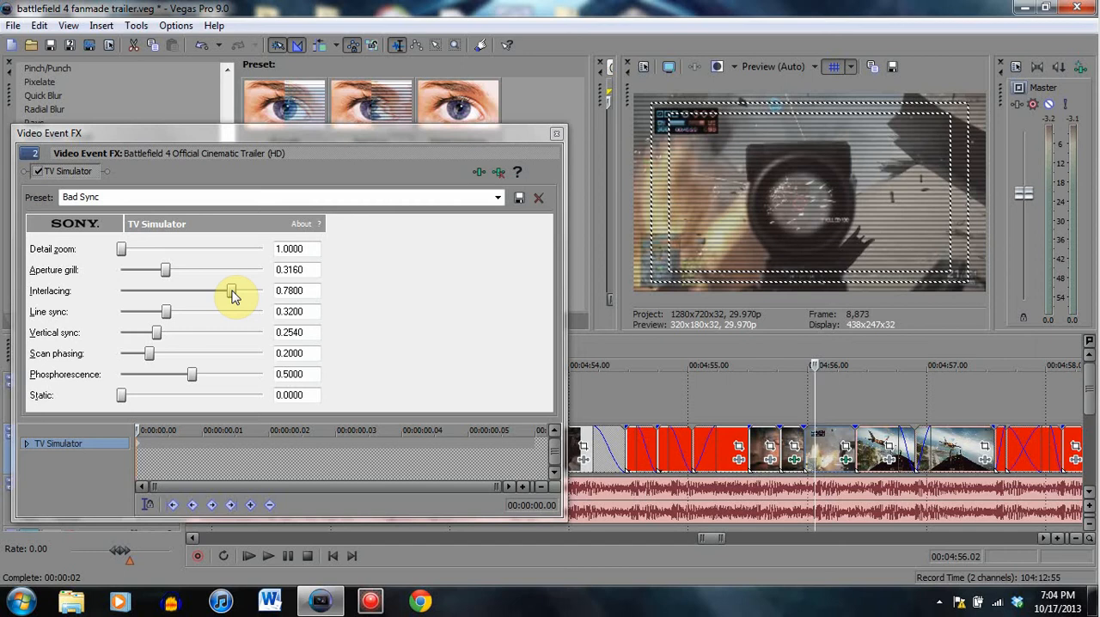
{"action": "left_click_drag", "start_coordinate": [166, 272], "coordinate": [116, 283]}
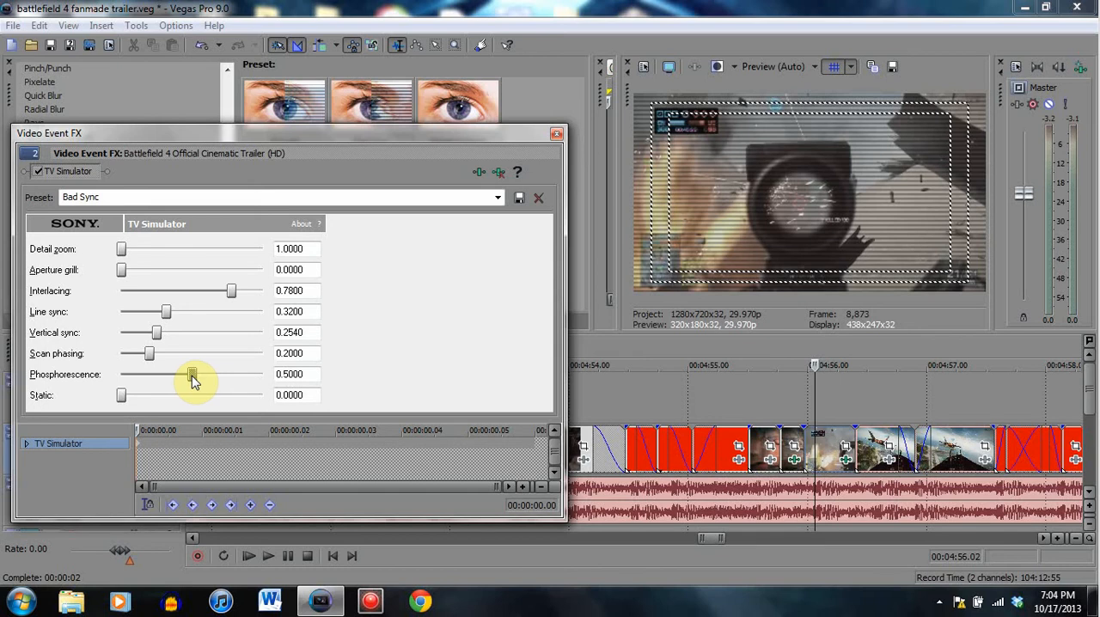
{"action": "left_click_drag", "start_coordinate": [192, 376], "coordinate": [110, 381]}
{"action": "mouse_move", "coordinate": [149, 358]}
{"action": "left_mouse_down"}
{"action": "mouse_move", "coordinate": [266, 361]}
{"action": "mouse_move", "coordinate": [149, 359]}
{"action": "left_mouse_up"}
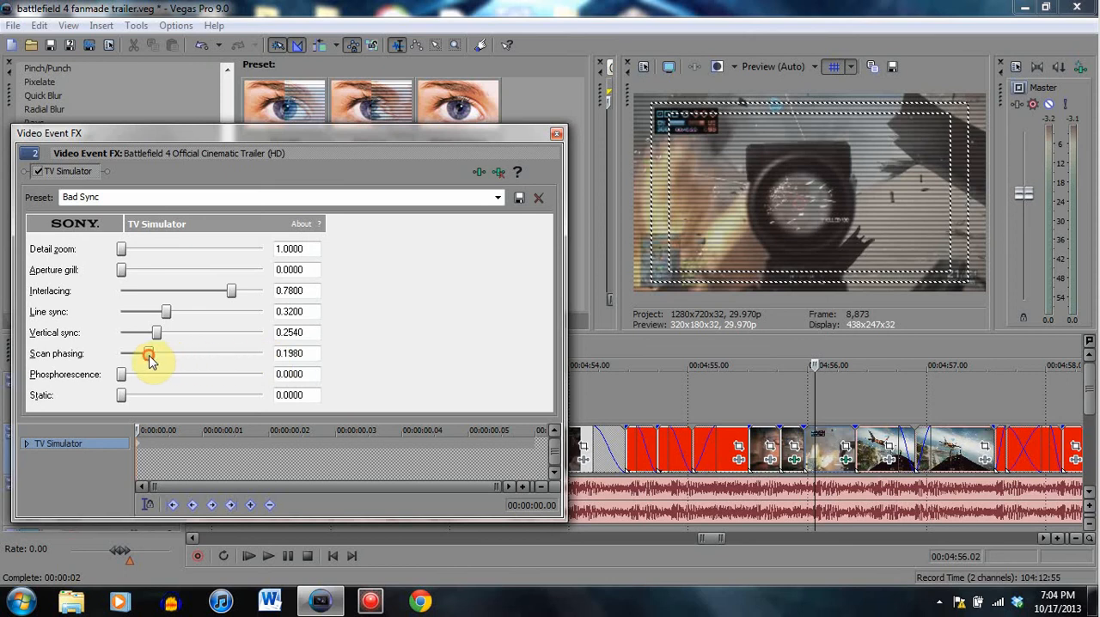
{"action": "left_click", "coordinate": [557, 136]}
{"action": "left_click", "coordinate": [792, 443]}
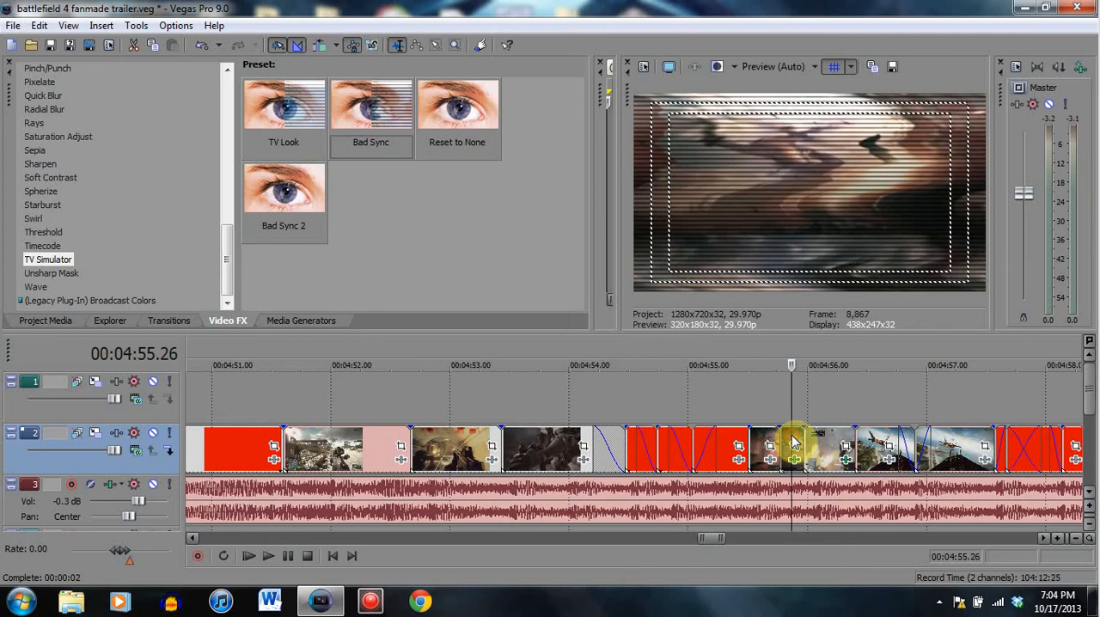
- Set the helicopter clip's TV Simulator line sync and vertical sync to 1.0000 and interlacing to 0.4480
{"action": "right_click", "coordinate": [790, 443]}
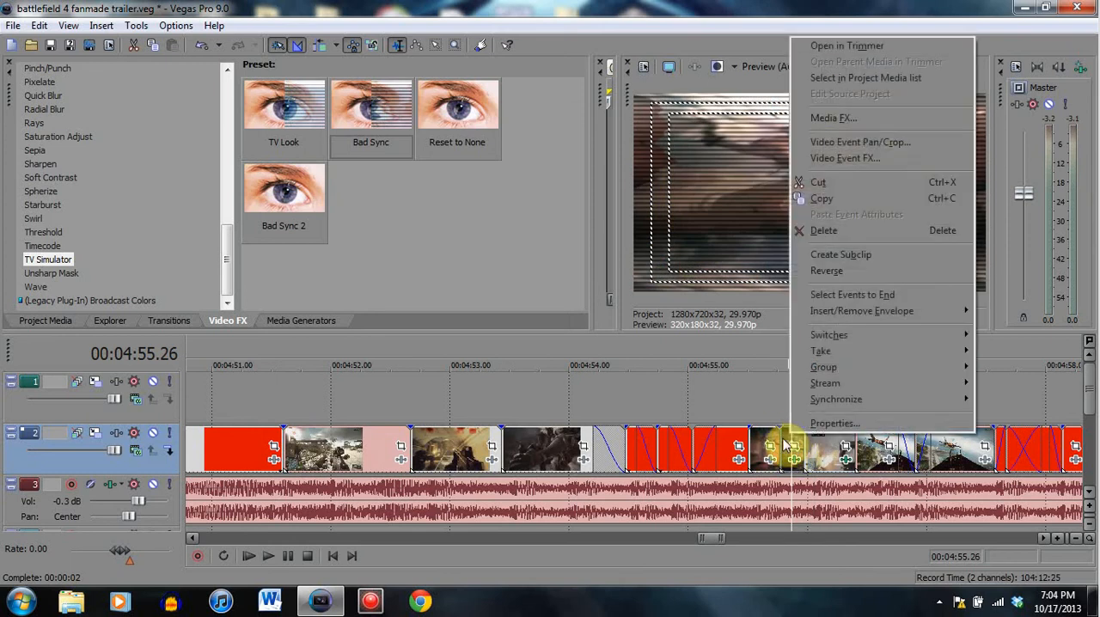
{"action": "left_click", "coordinate": [825, 158]}
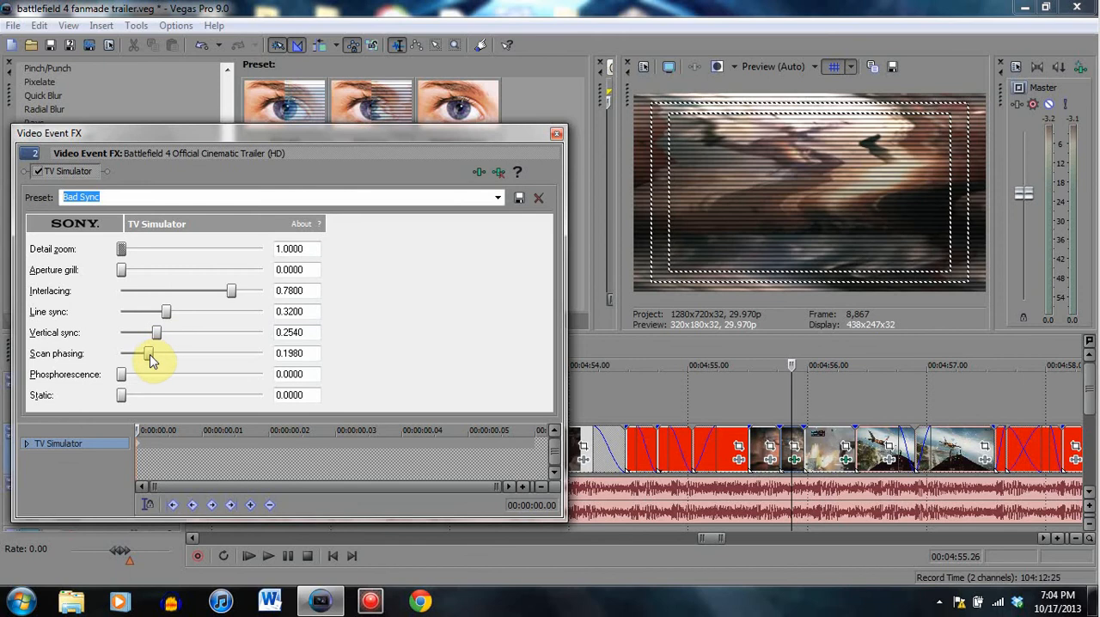
{"action": "left_click_drag", "start_coordinate": [165, 312], "coordinate": [295, 310]}
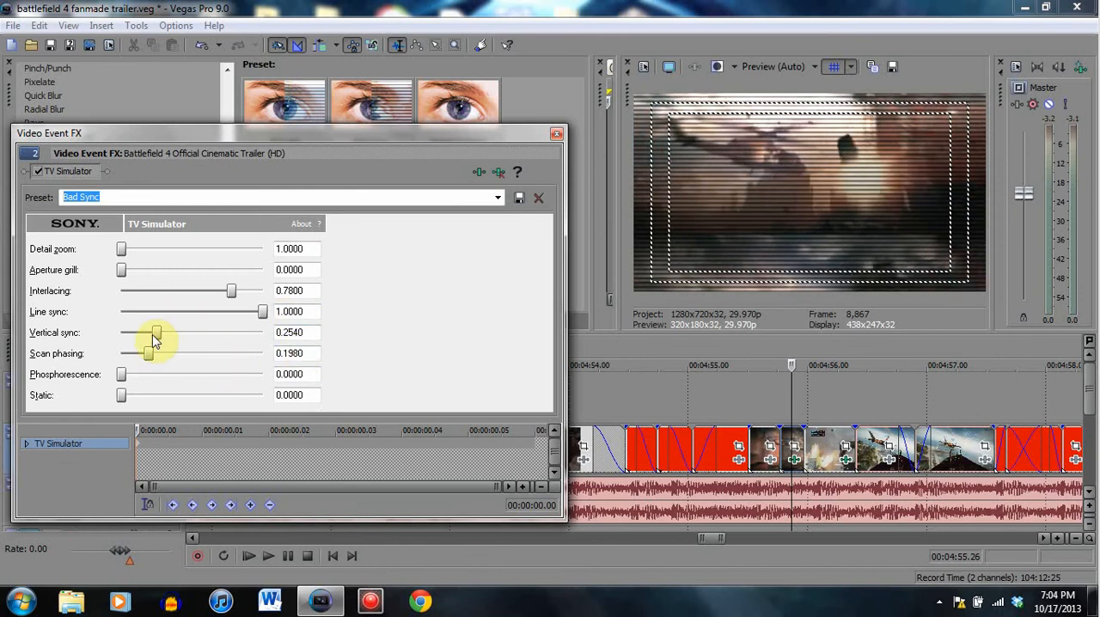
{"action": "left_click_drag", "start_coordinate": [157, 334], "coordinate": [307, 337]}
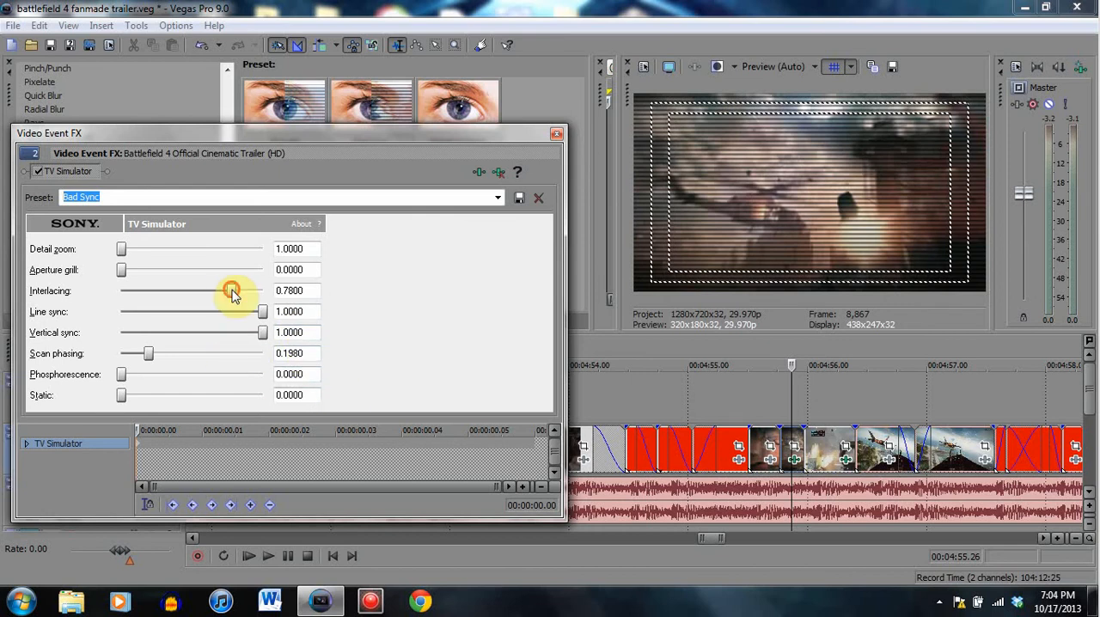
{"action": "left_click_drag", "start_coordinate": [232, 290], "coordinate": [200, 296]}
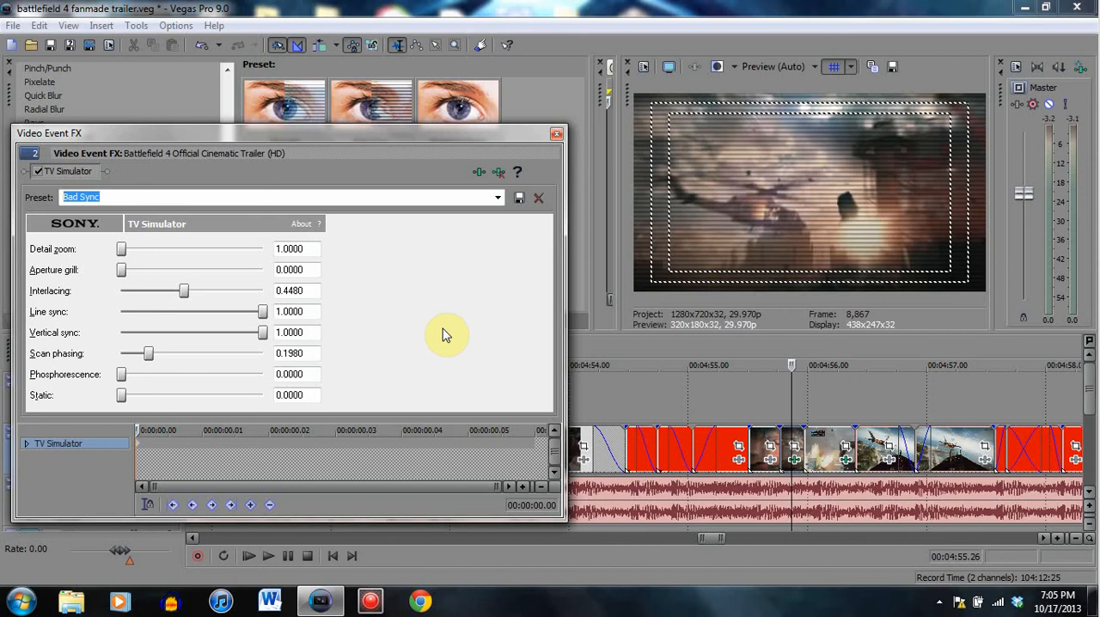
{"action": "left_click", "coordinate": [557, 135]}
- Compare the helicopter clip before the glitch at 00:04:55.15 with its TV Simulator part at 00:04:55.26
{"action": "left_click", "coordinate": [749, 449]}
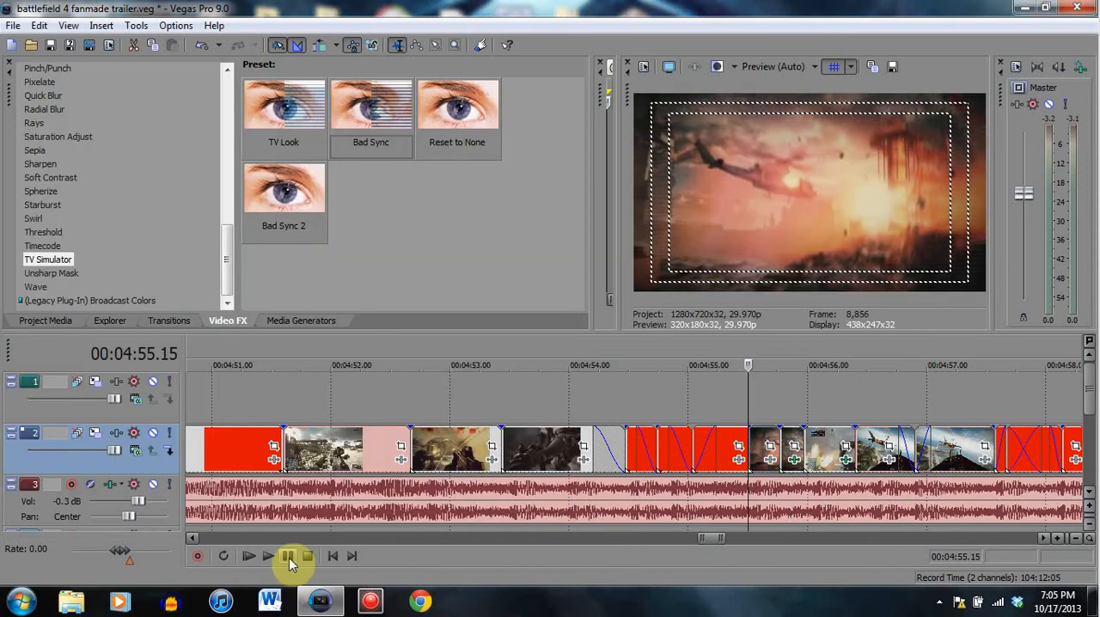
{"action": "left_click", "coordinate": [792, 441]}
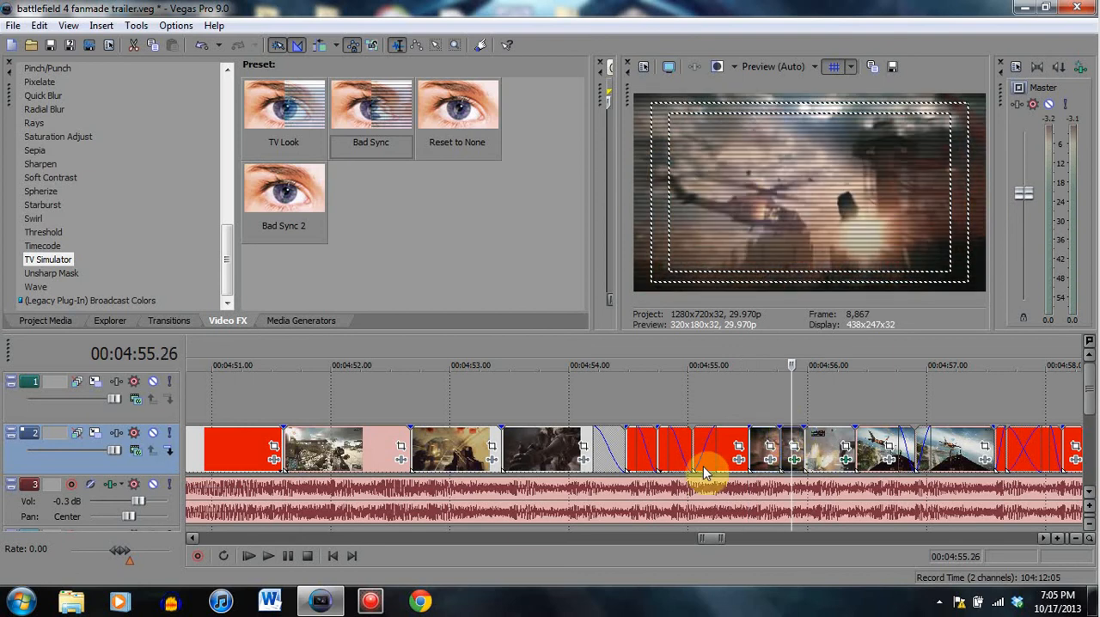
{"action": "left_click", "coordinate": [750, 436]}
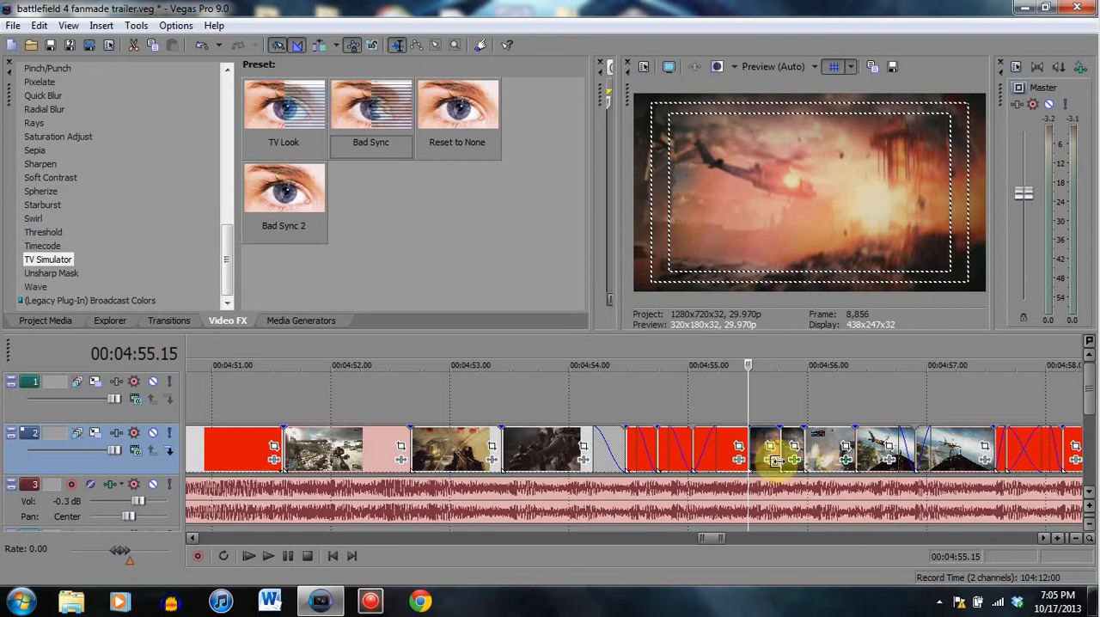
{"action": "left_click", "coordinate": [791, 440]}
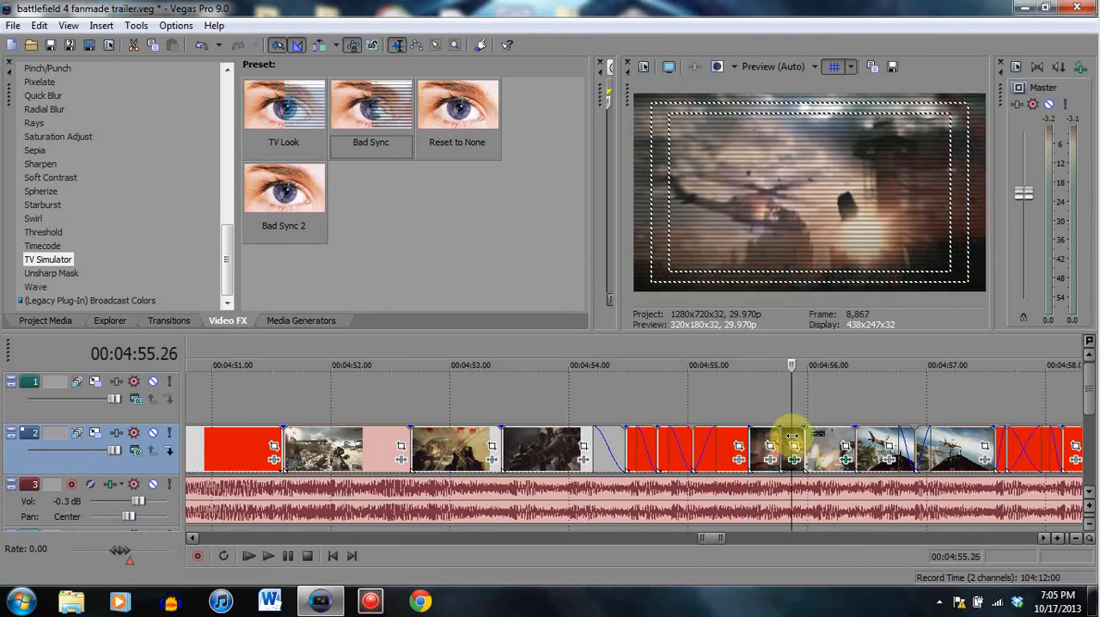
{"action": "left_click", "coordinate": [762, 529]}
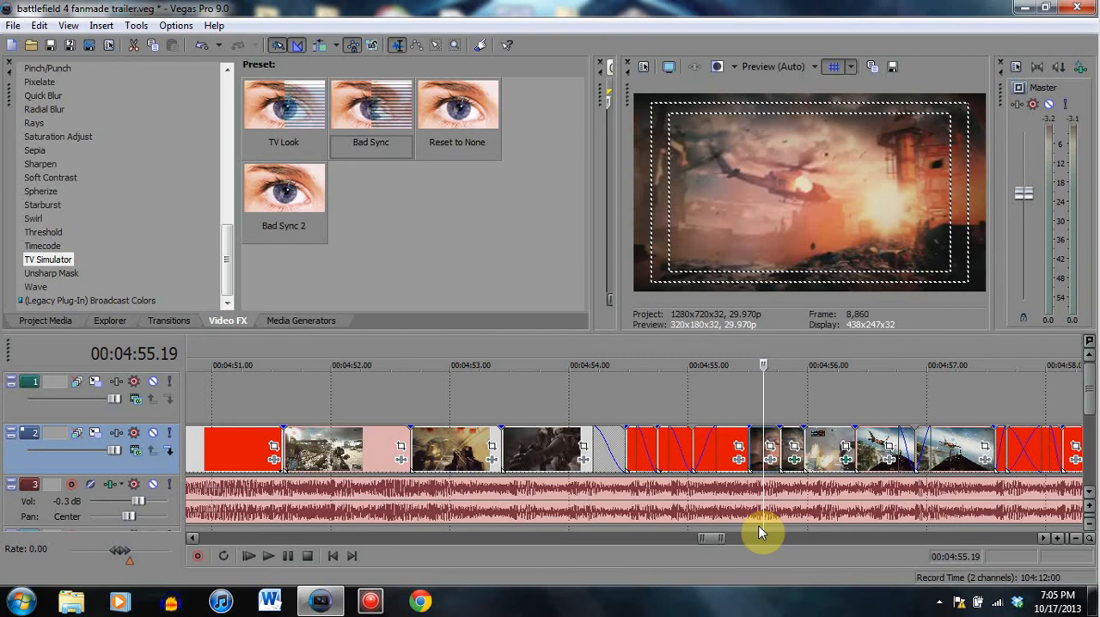
- Place the playhead at 00:04:53.13 and save the project
{"action": "left_click", "coordinate": [748, 393]}
{"action": "left_click", "coordinate": [625, 385]}
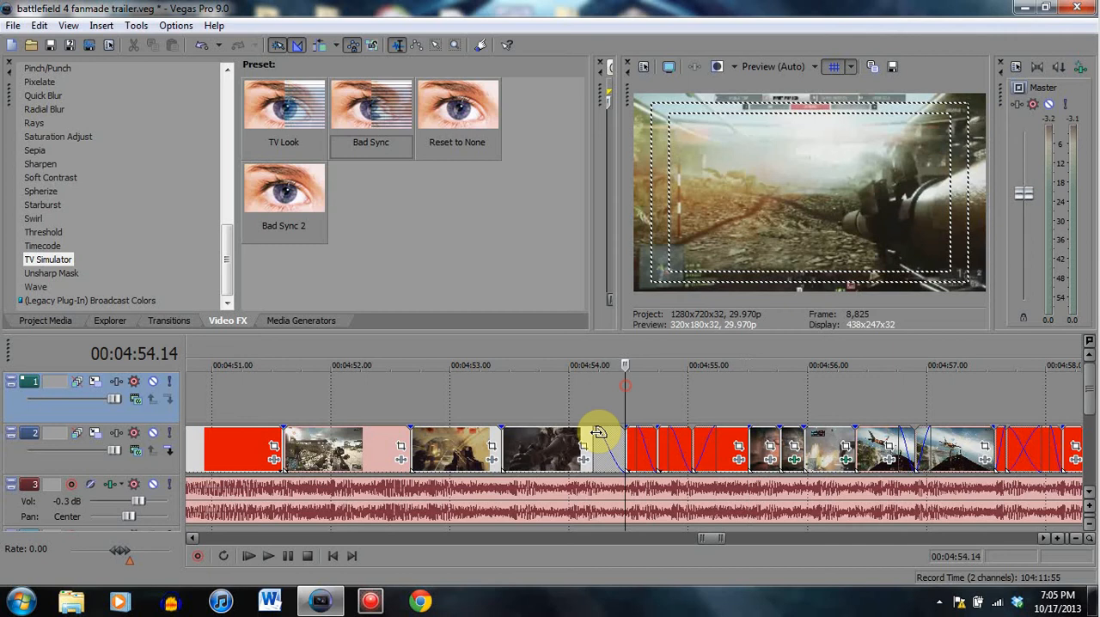
{"action": "left_click", "coordinate": [504, 393]}
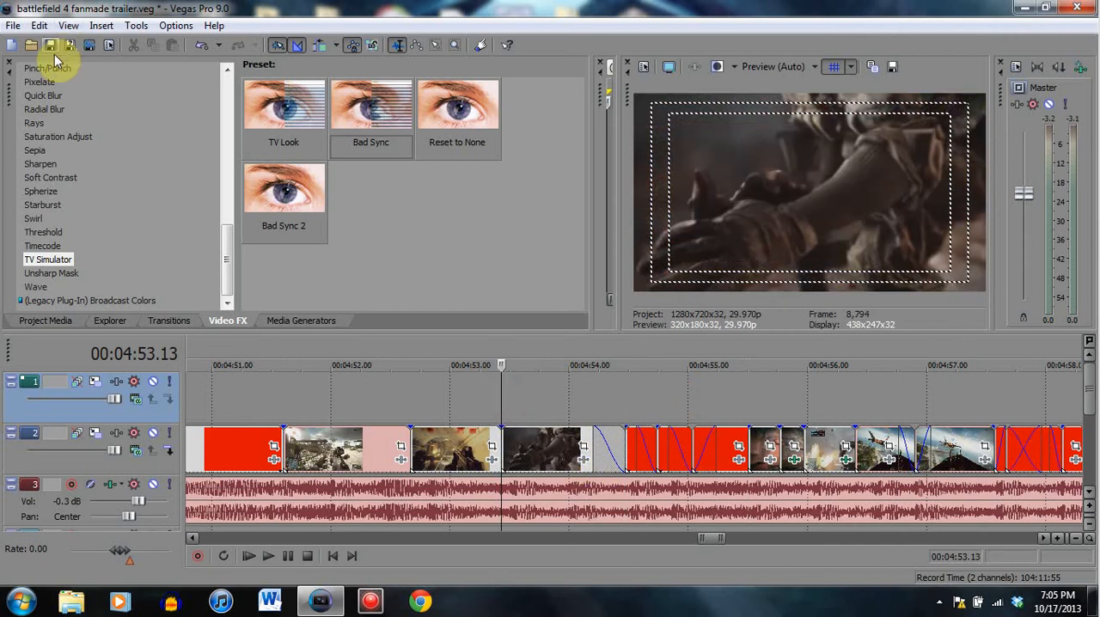
- Examine the cut points and fades of the short gameplay clips from 00:04:54.14 to 00:04:55.08
{"action": "left_click", "coordinate": [623, 397]}
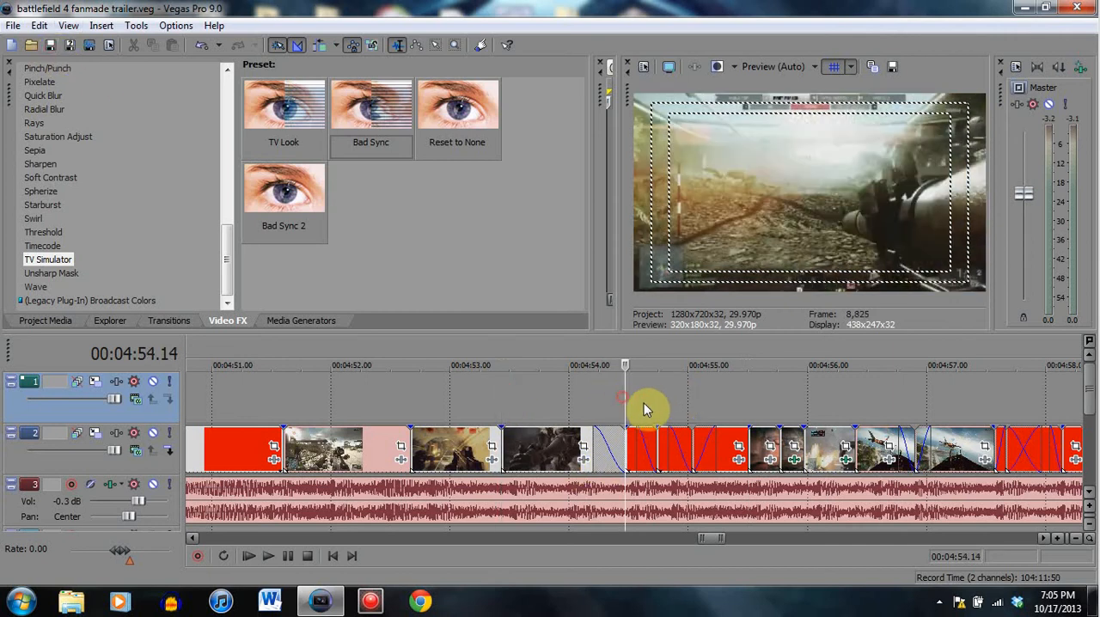
{"action": "left_click", "coordinate": [656, 401]}
{"action": "left_click", "coordinate": [691, 398]}
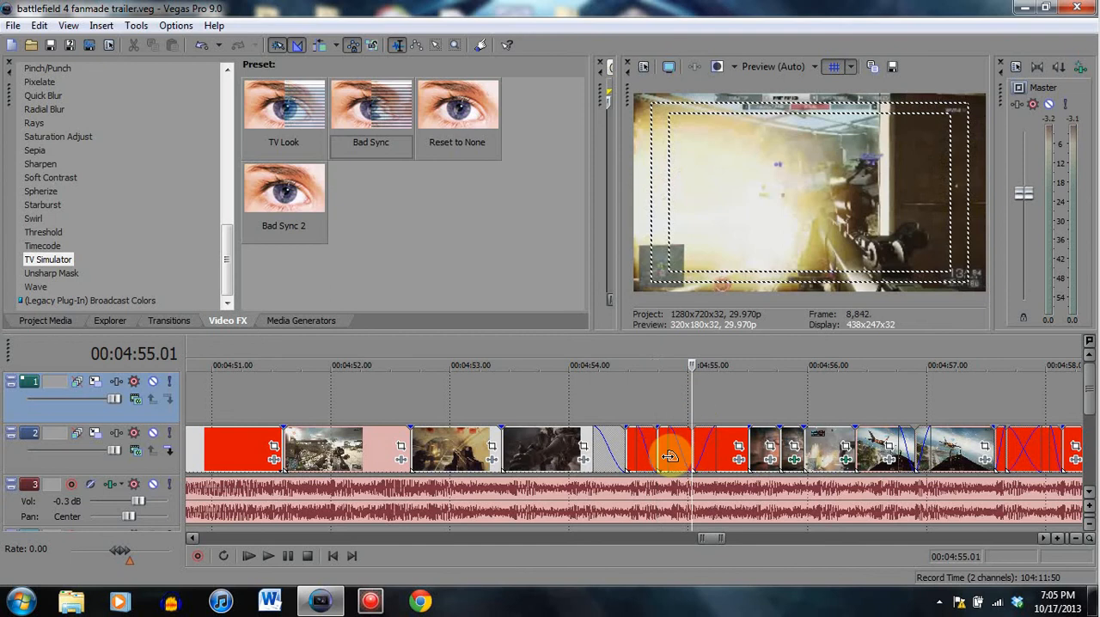
{"action": "left_click", "coordinate": [626, 397]}
{"action": "left_click", "coordinate": [657, 396]}
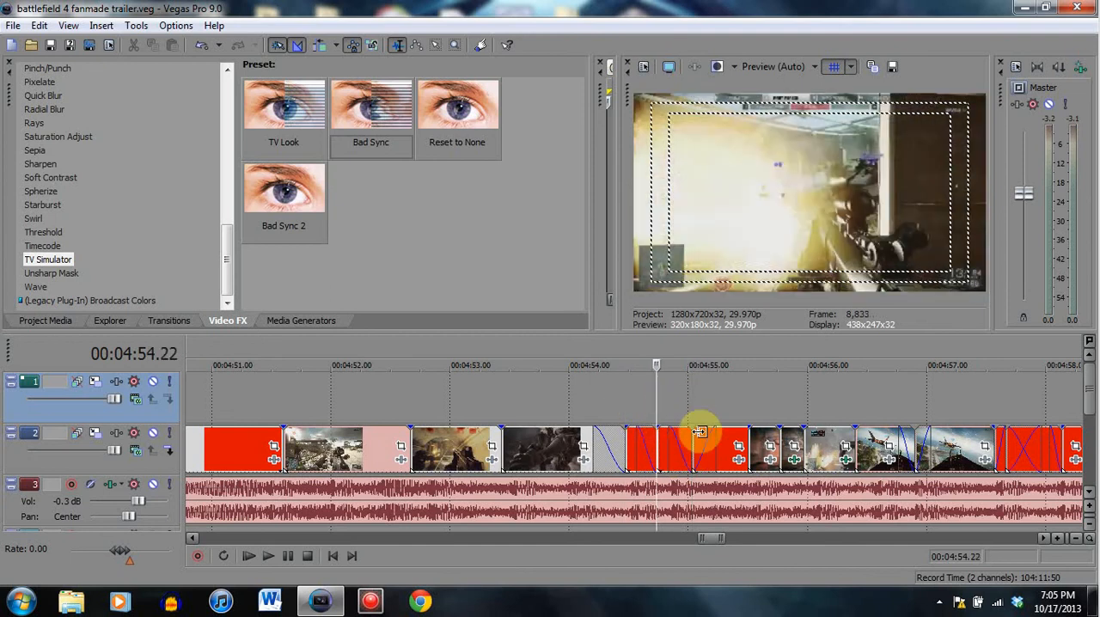
{"action": "left_click", "coordinate": [688, 400]}
{"action": "left_click", "coordinate": [656, 401]}
{"action": "left_click", "coordinate": [625, 386]}
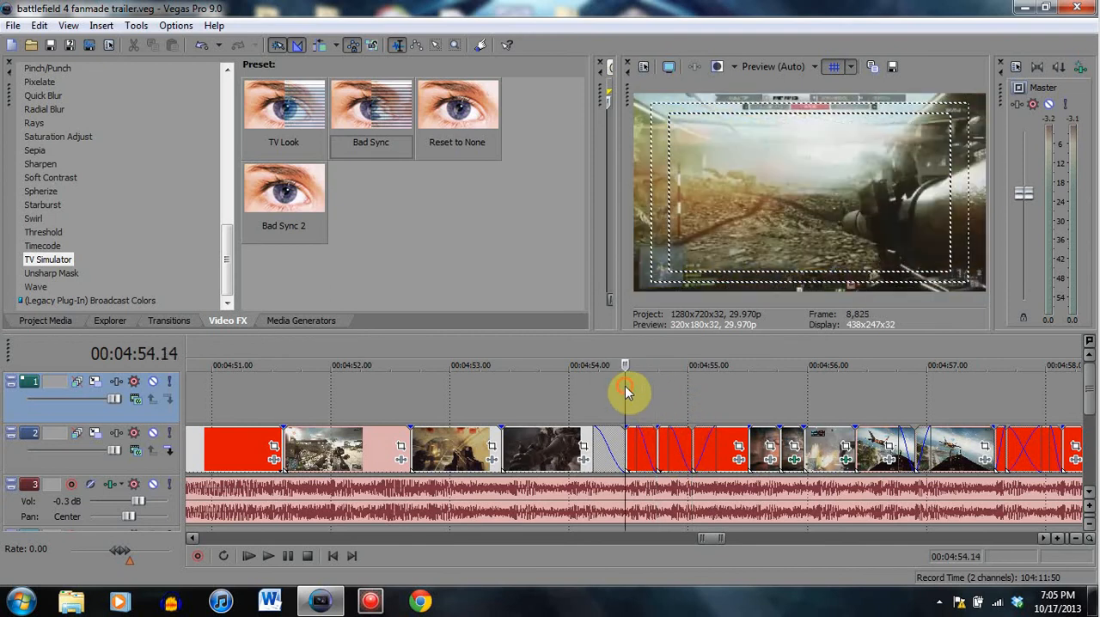
{"action": "left_click", "coordinate": [692, 397]}
{"action": "left_click", "coordinate": [720, 398]}
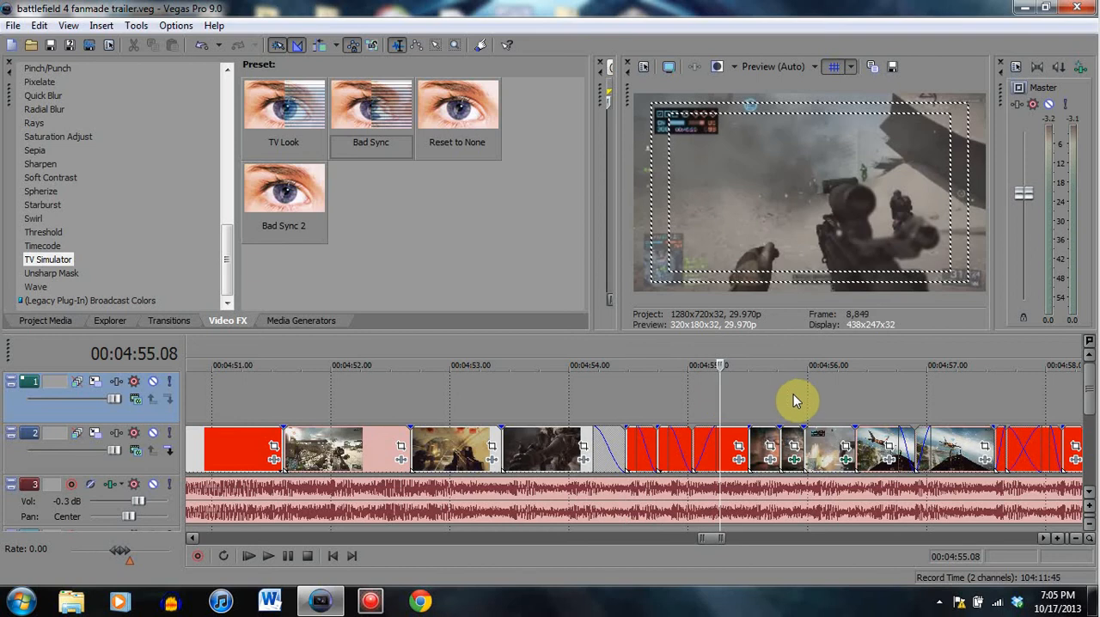
- Play the overlapping clips from 00:04:57.09 and pause at 00:04:58.25
{"action": "left_click", "coordinate": [813, 393]}
{"action": "left_click", "coordinate": [1030, 394]}
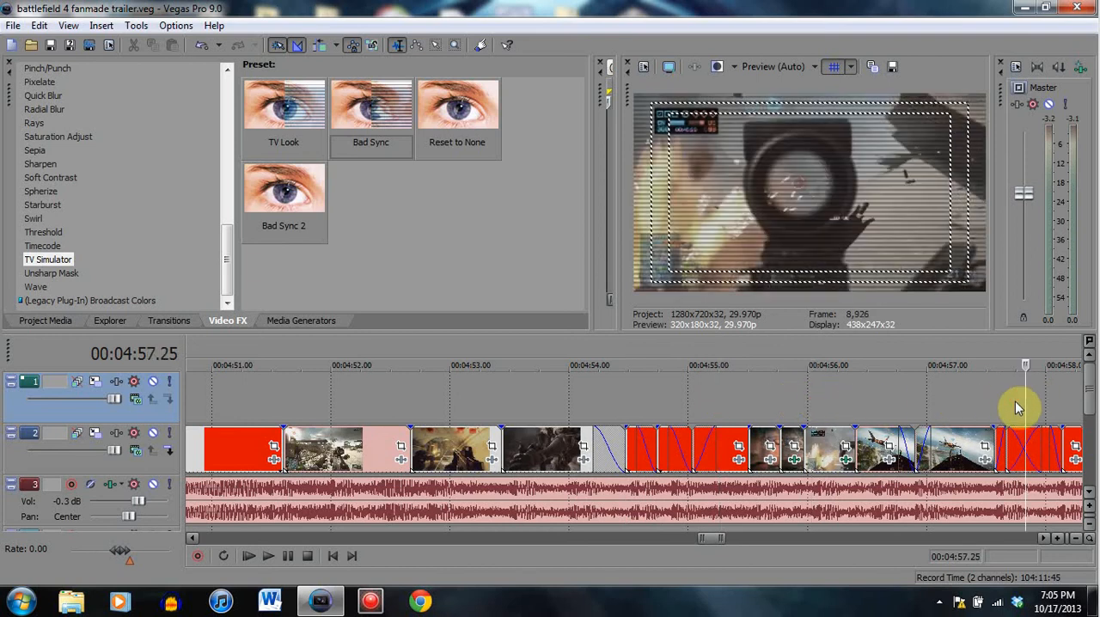
{"action": "scroll", "coordinate": [1012, 410], "scroll_direction": "down", "scroll_amount": 3}
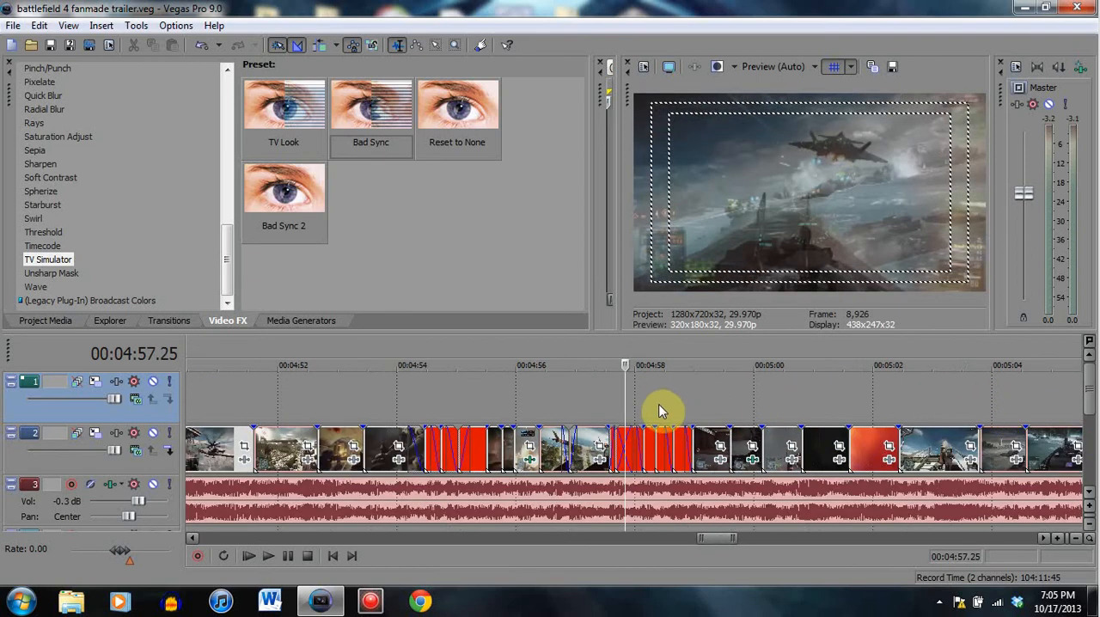
{"action": "scroll", "coordinate": [659, 411], "scroll_direction": "up", "scroll_amount": 5}
{"action": "left_click", "coordinate": [498, 456]}
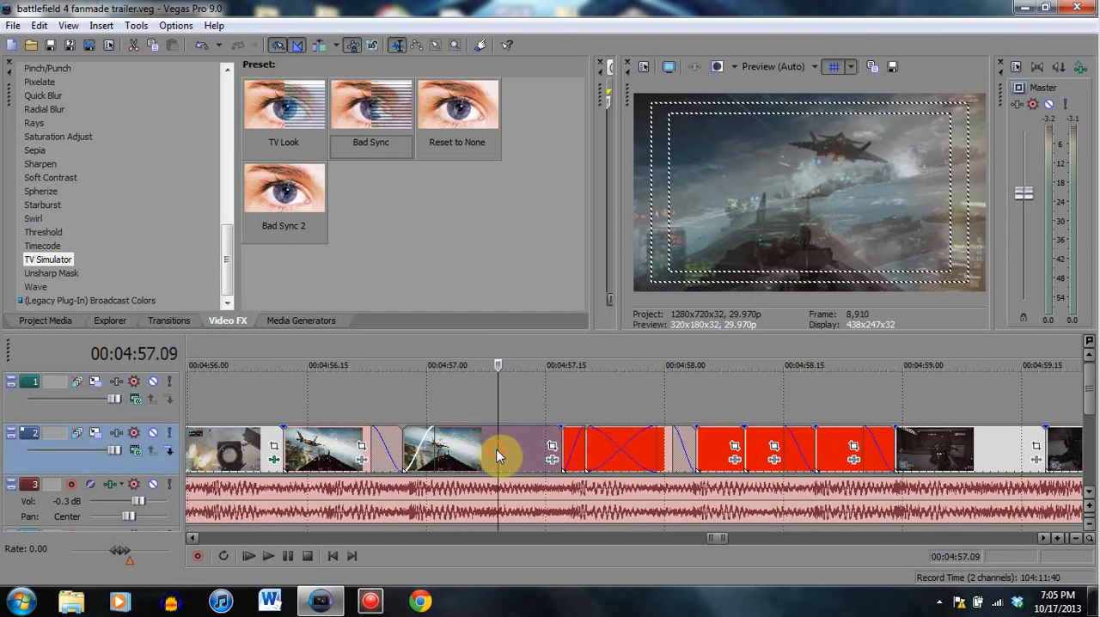
{"action": "left_click", "coordinate": [288, 556]}
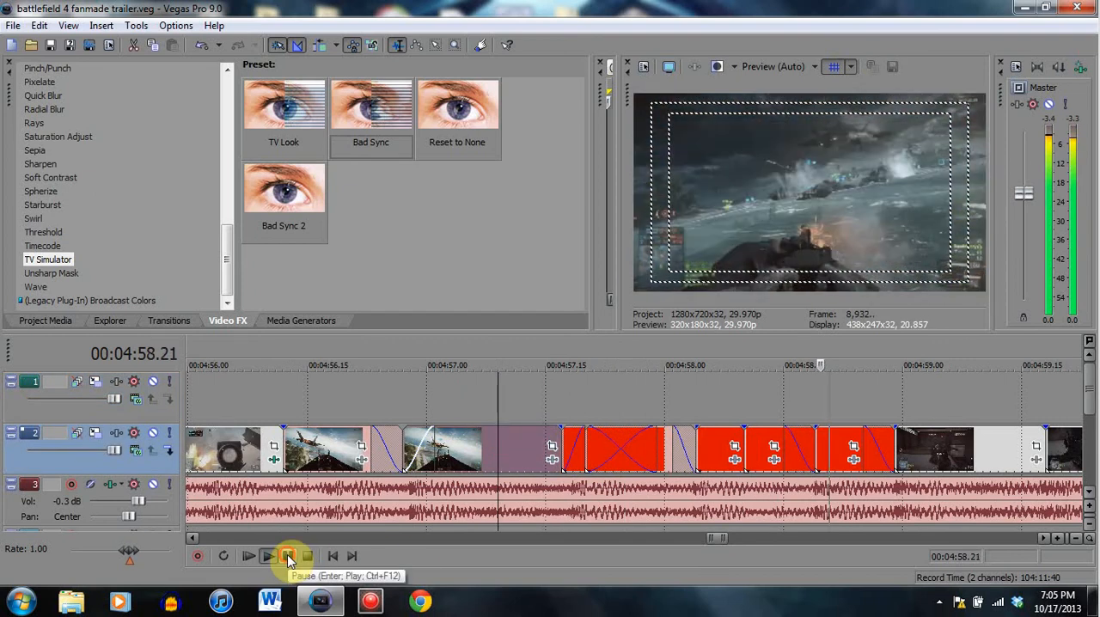
{"action": "left_click", "coordinate": [288, 556]}
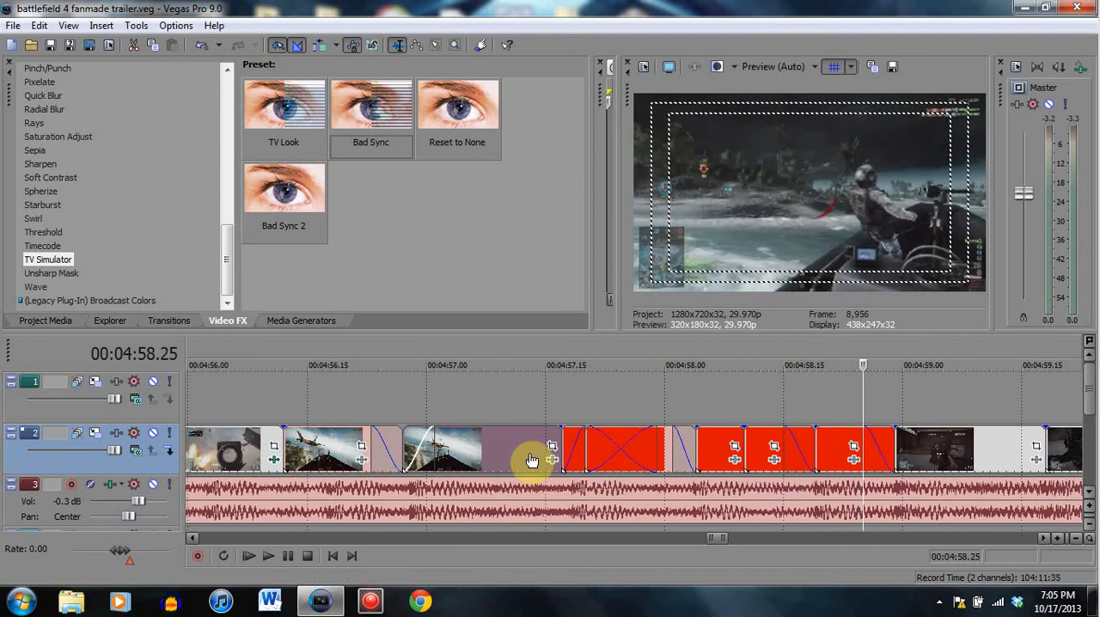
- Check the crossfade from the jet clip at 00:04:57.10 to the gunfire clip at 00:04:57.28
{"action": "left_click", "coordinate": [506, 447]}
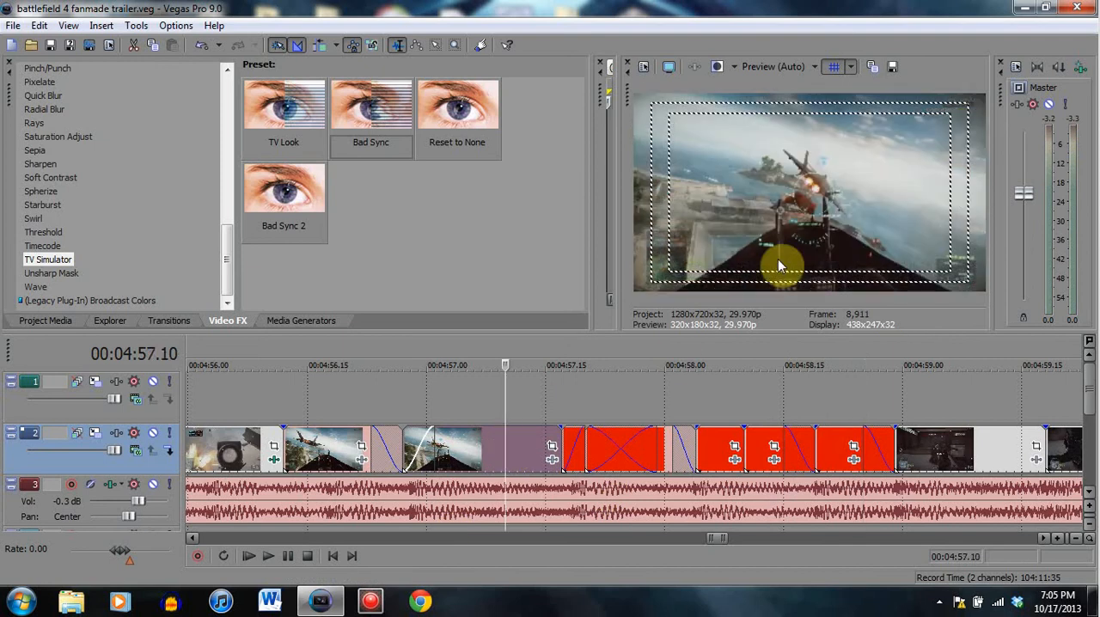
{"action": "left_click", "coordinate": [599, 439]}
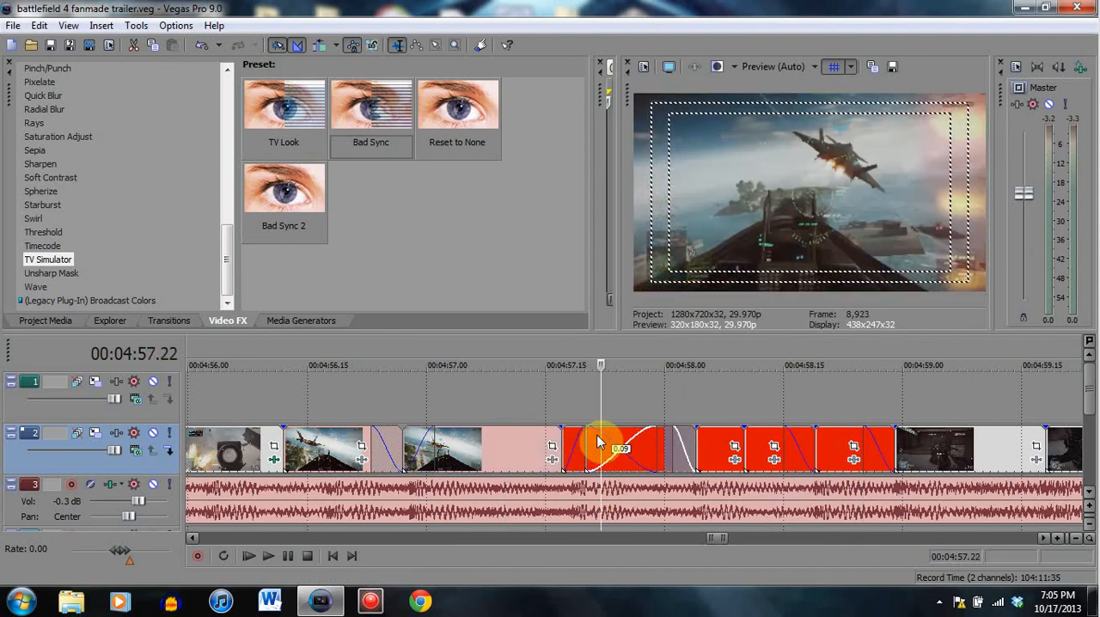
{"action": "left_click", "coordinate": [624, 450]}
{"action": "left_click", "coordinate": [650, 454]}
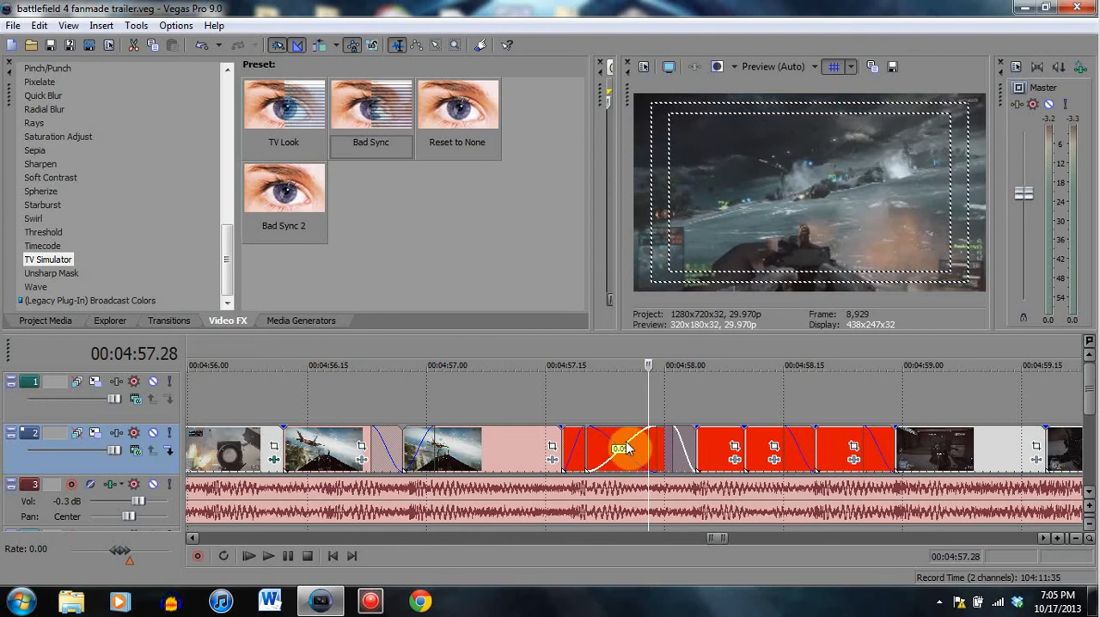
- Compare the jet's position around 00:04:57.12 with the gun's position in the following clip at 00:04:57.28
{"action": "left_click", "coordinate": [529, 442]}
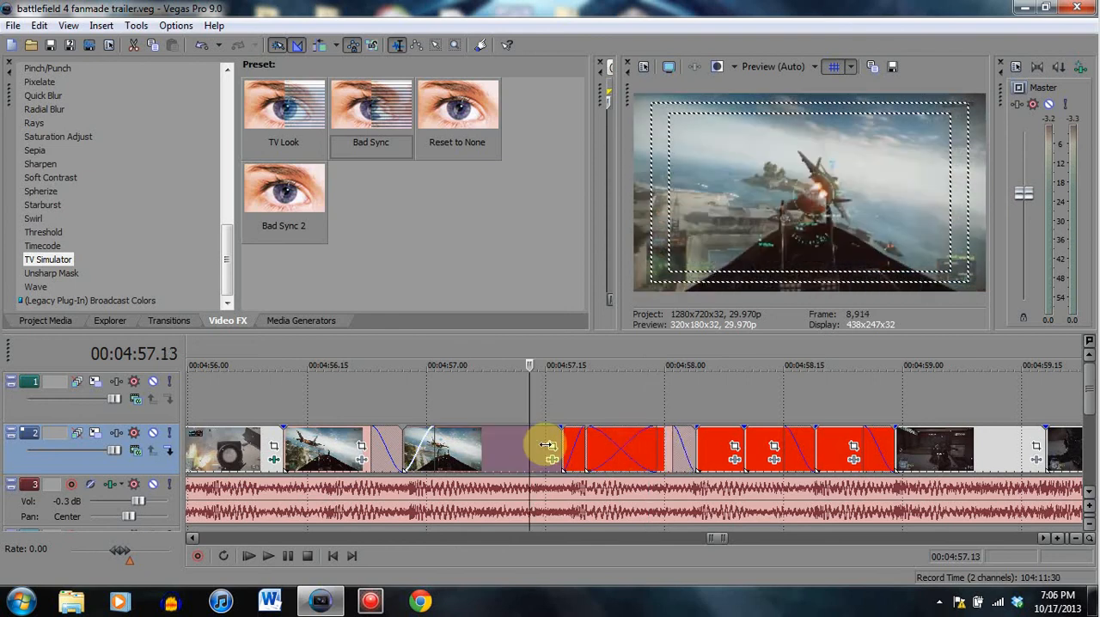
{"action": "left_click", "coordinate": [647, 447]}
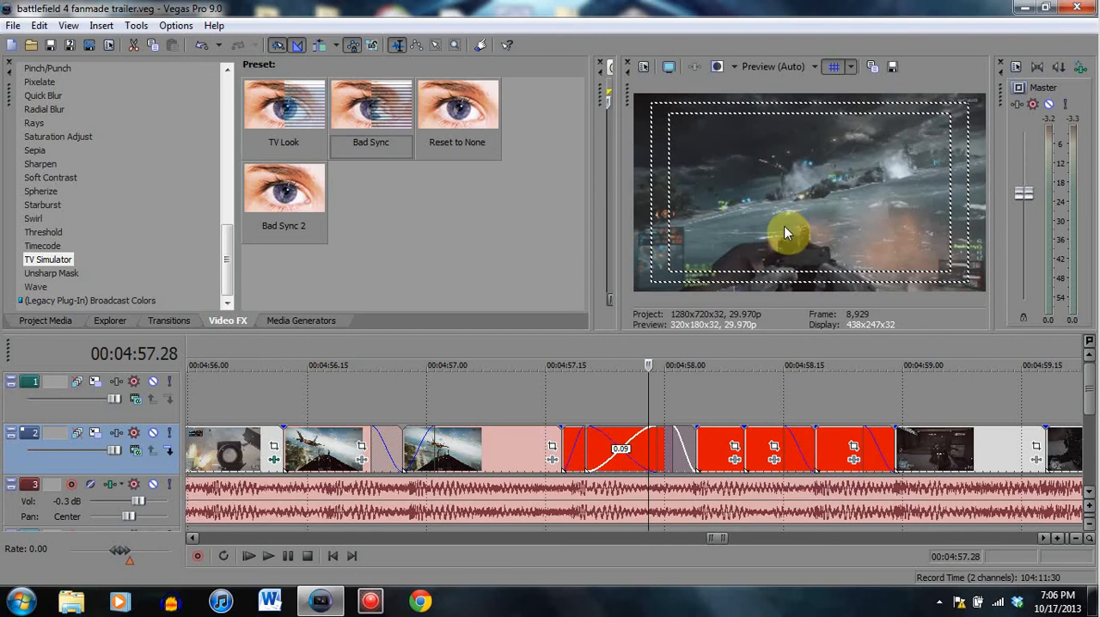
{"action": "left_click", "coordinate": [521, 447]}
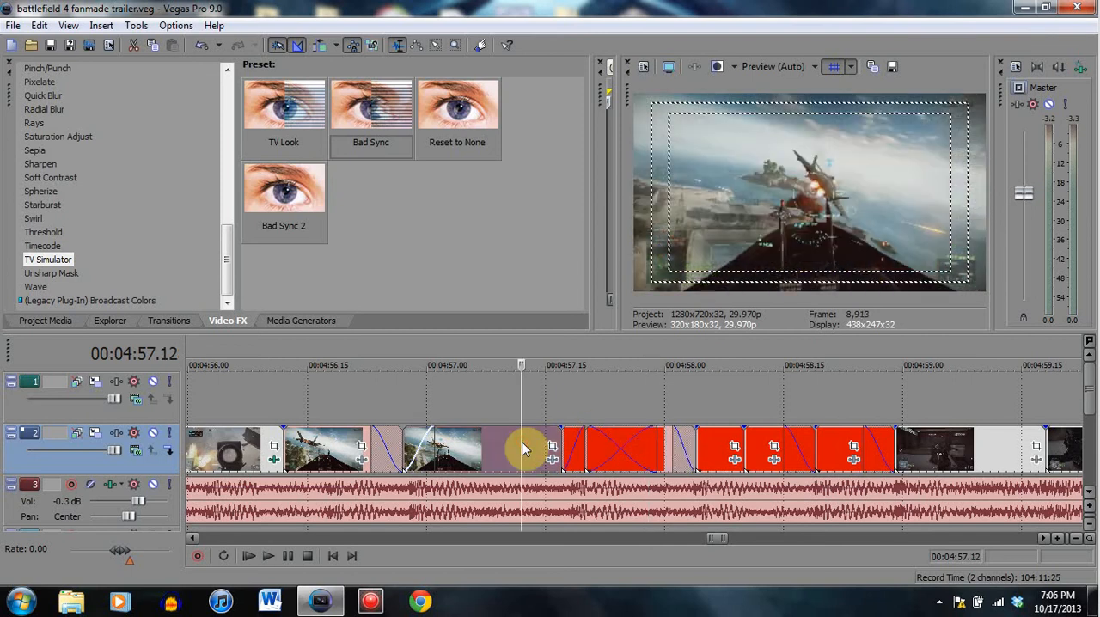
{"action": "left_click", "coordinate": [641, 453]}
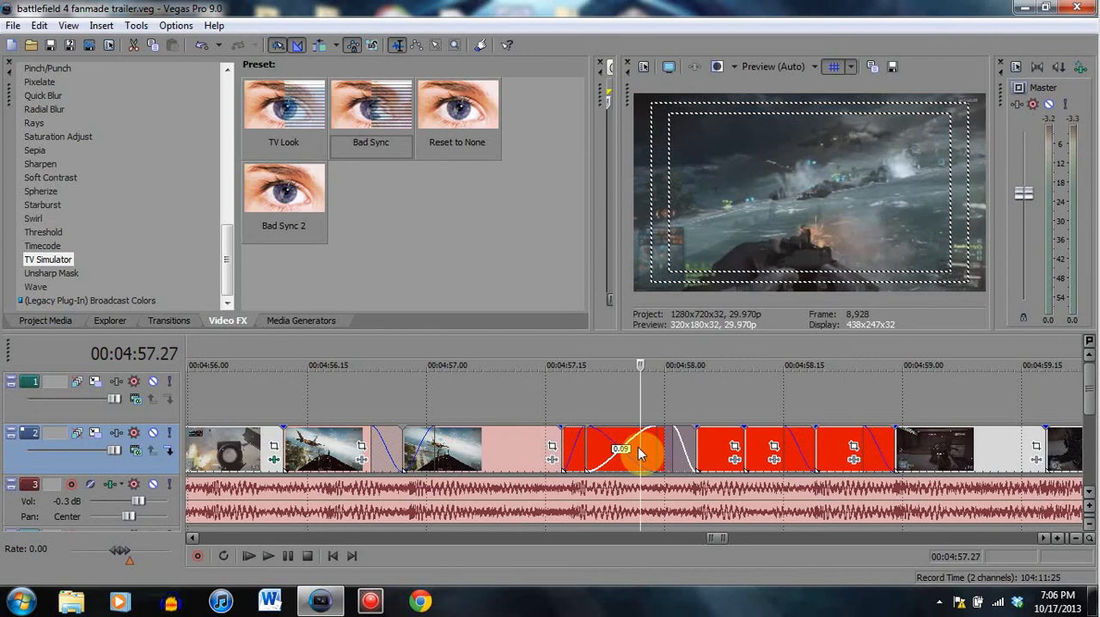
{"action": "left_click", "coordinate": [513, 449]}
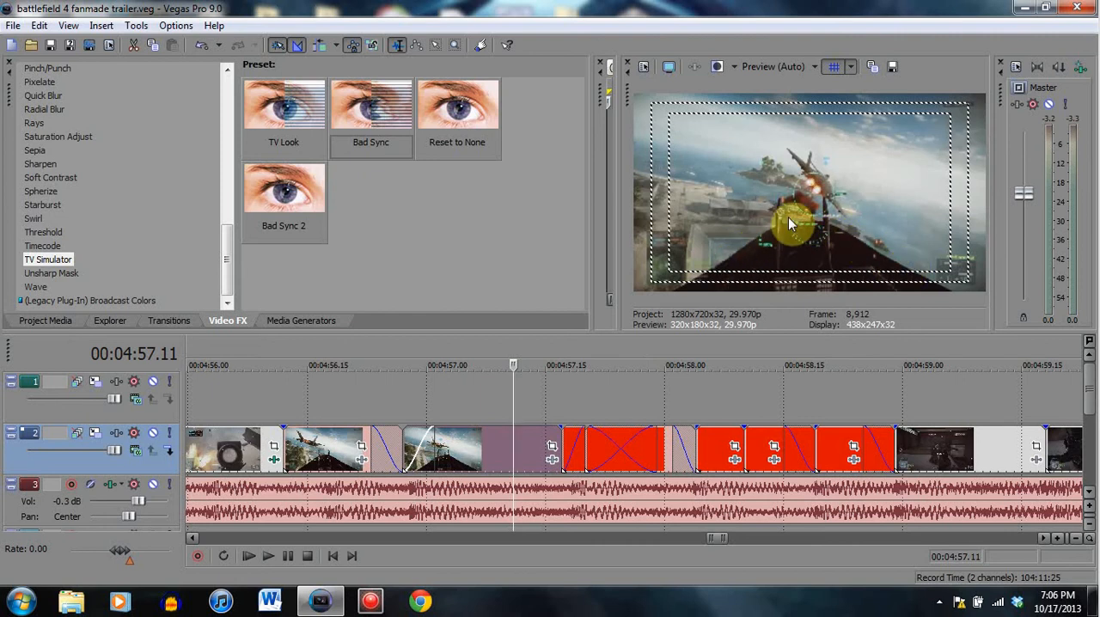
{"action": "left_click", "coordinate": [650, 447]}
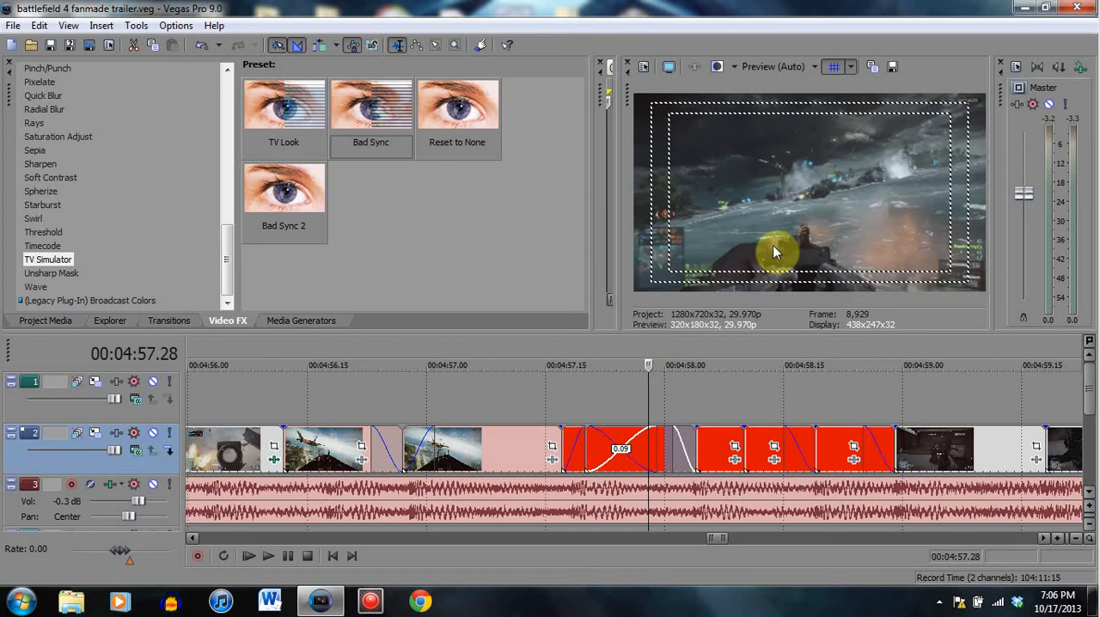
- Step through the jet-to-gunfire crossfade from 00:04:57.14 to 00:04:58.00 and return to the jet clip at 00:04:57.10
{"action": "left_click", "coordinate": [542, 467]}
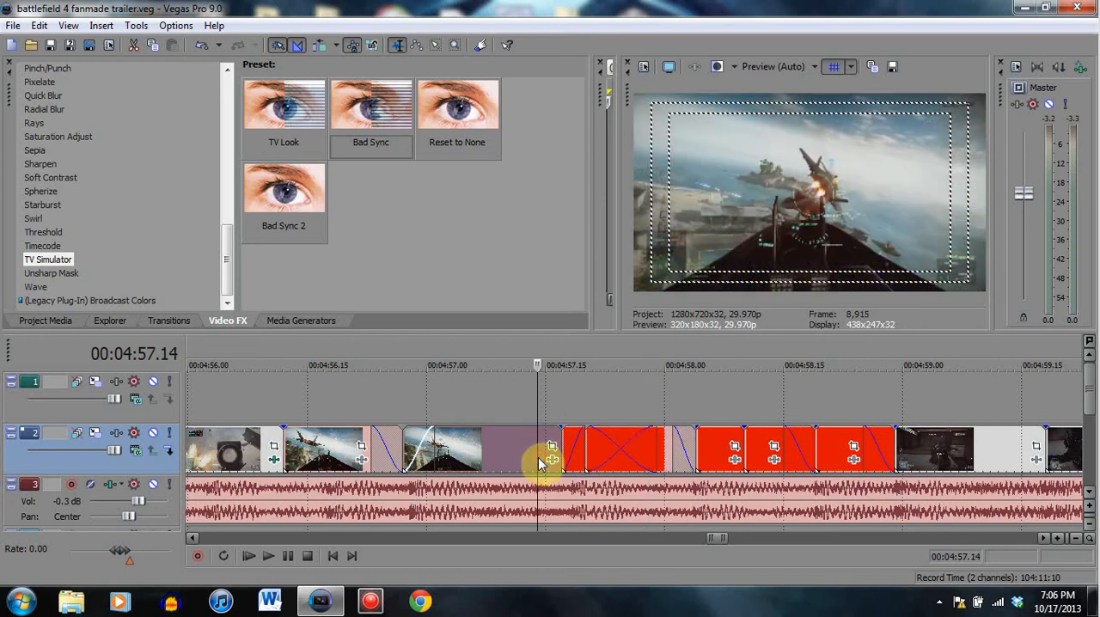
{"action": "left_click", "coordinate": [601, 442]}
{"action": "left_click", "coordinate": [632, 447]}
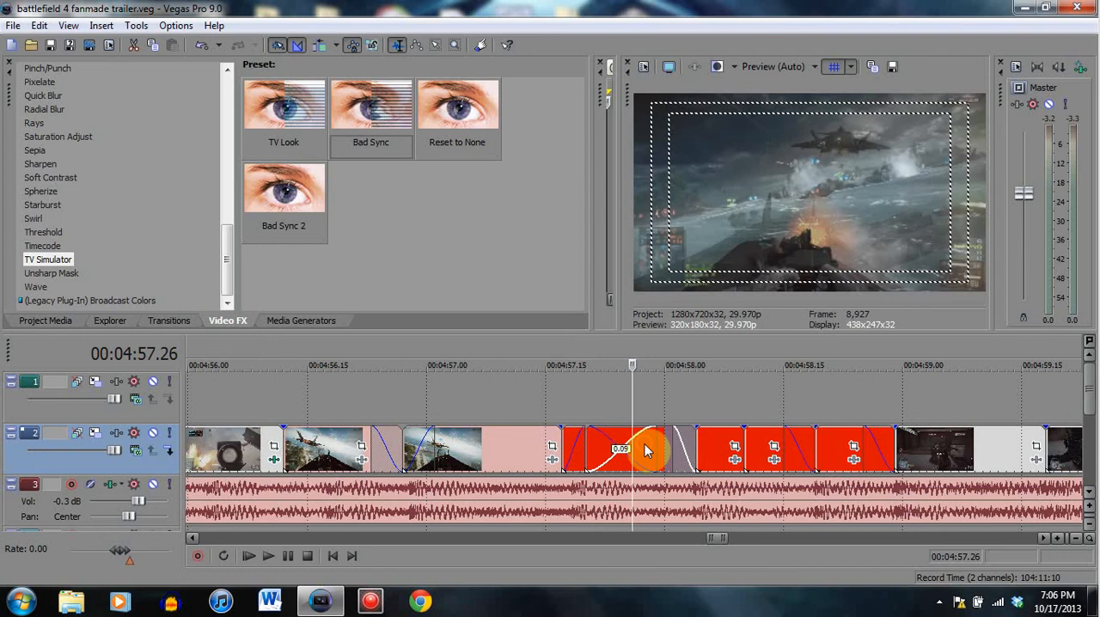
{"action": "left_click", "coordinate": [640, 449]}
{"action": "left_click", "coordinate": [666, 454]}
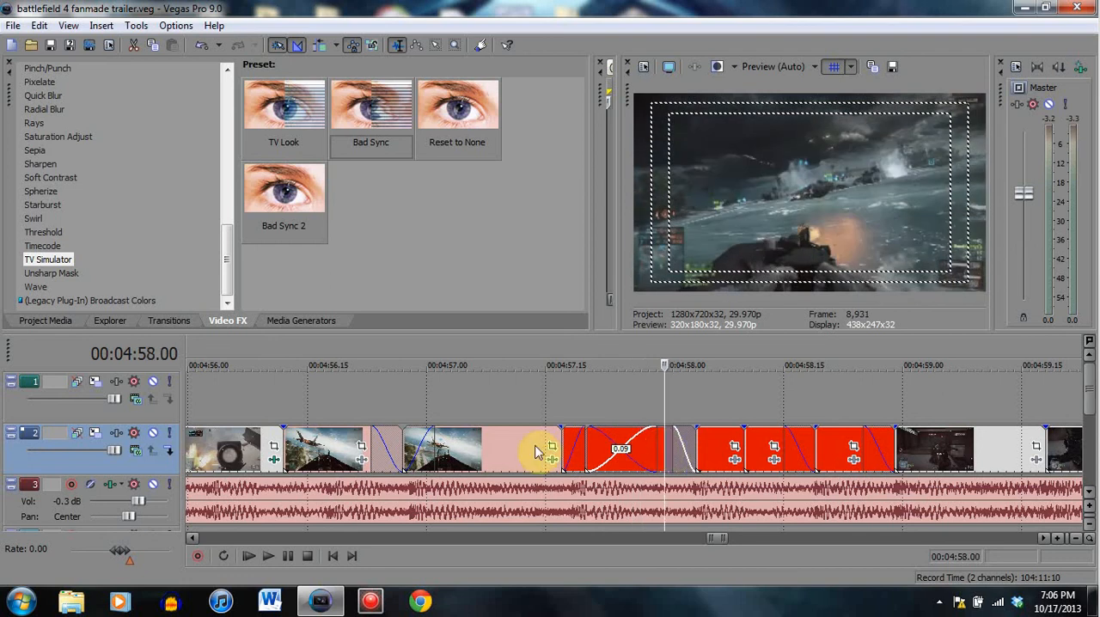
{"action": "left_click", "coordinate": [531, 453]}
{"action": "left_click", "coordinate": [505, 449]}
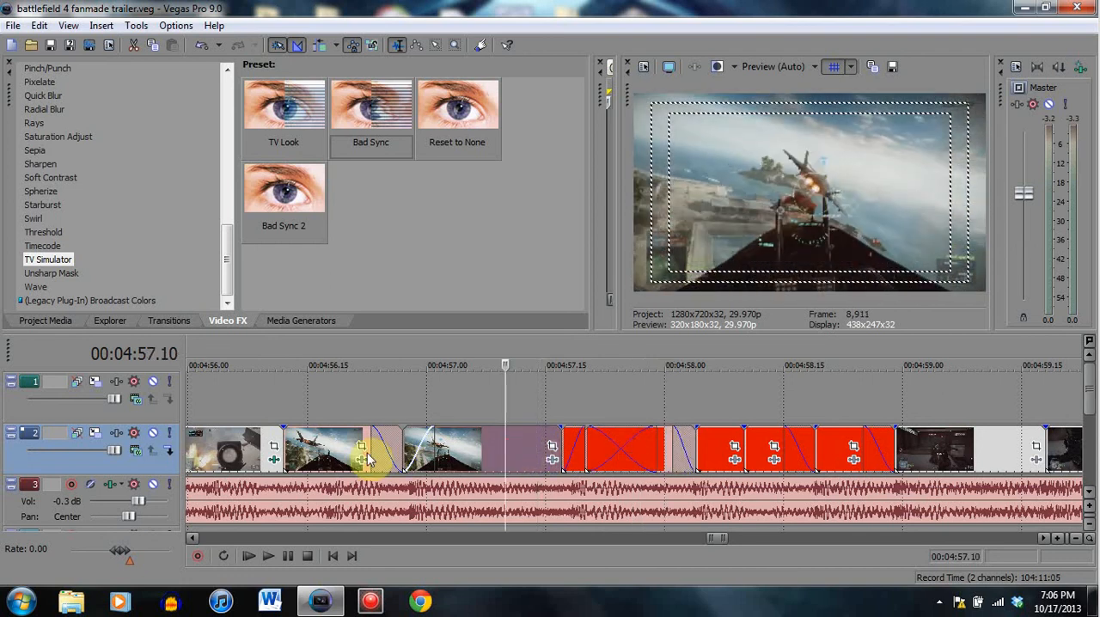
- Review the frames from the scoped-weapon clip at 00:04:56.06 to the gunfire clip at 00:04:58.05
{"action": "left_click", "coordinate": [332, 449]}
{"action": "left_click", "coordinate": [236, 450]}
{"action": "left_click", "coordinate": [712, 453]}
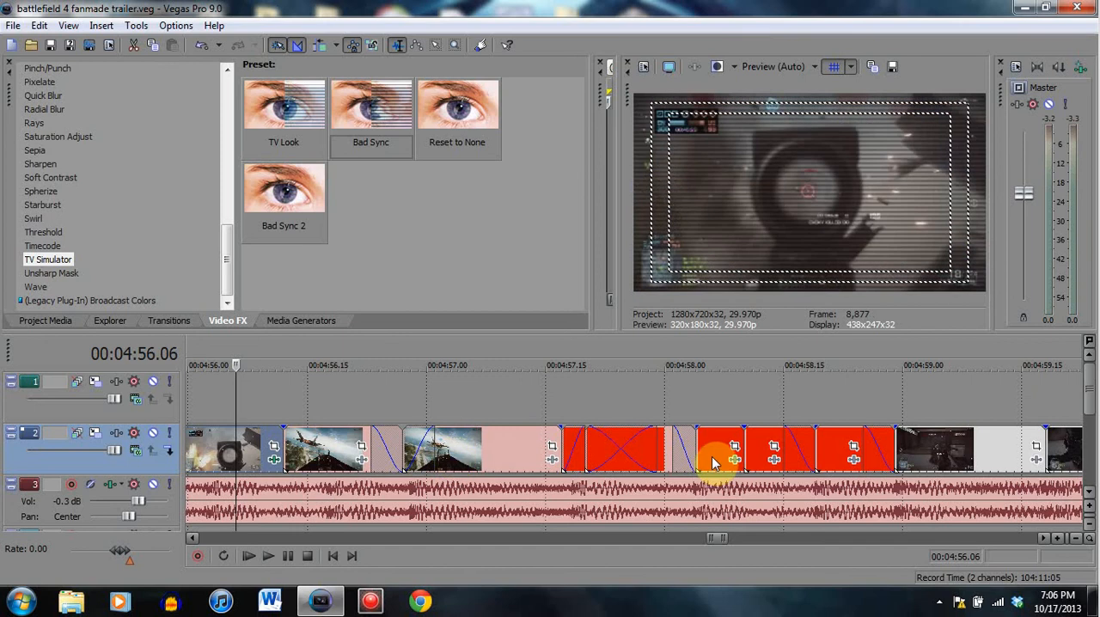
{"action": "left_click", "coordinate": [624, 452]}
{"action": "left_click", "coordinate": [705, 452]}
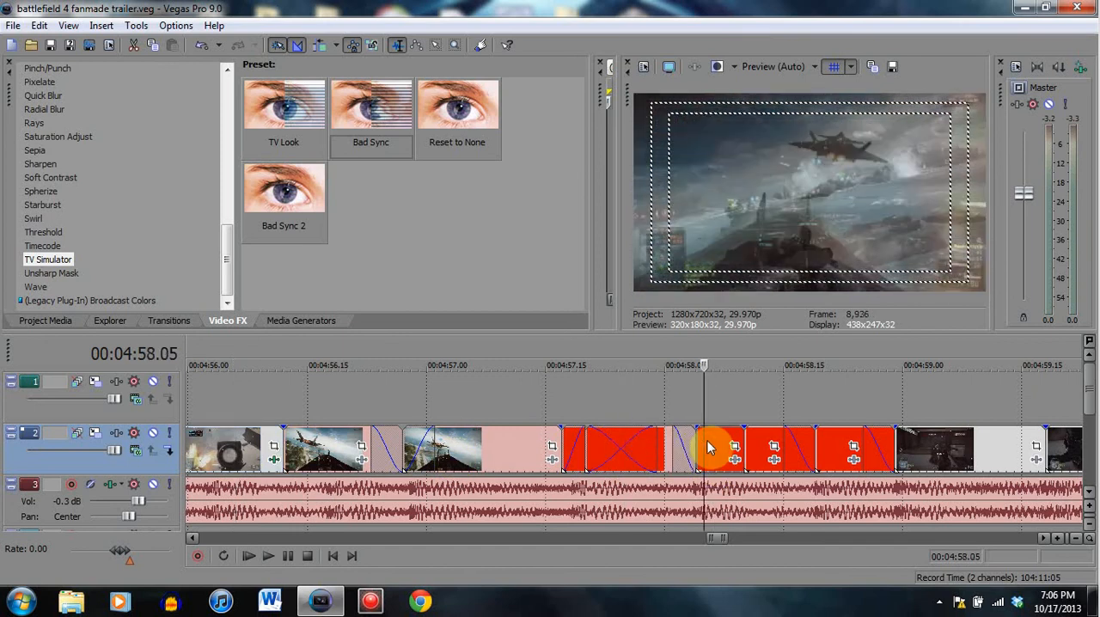
- Compare the gun's position at 00:04:58.06 with the boat gunner's position in the following clip at 00:04:58.13
{"action": "left_click", "coordinate": [752, 446]}
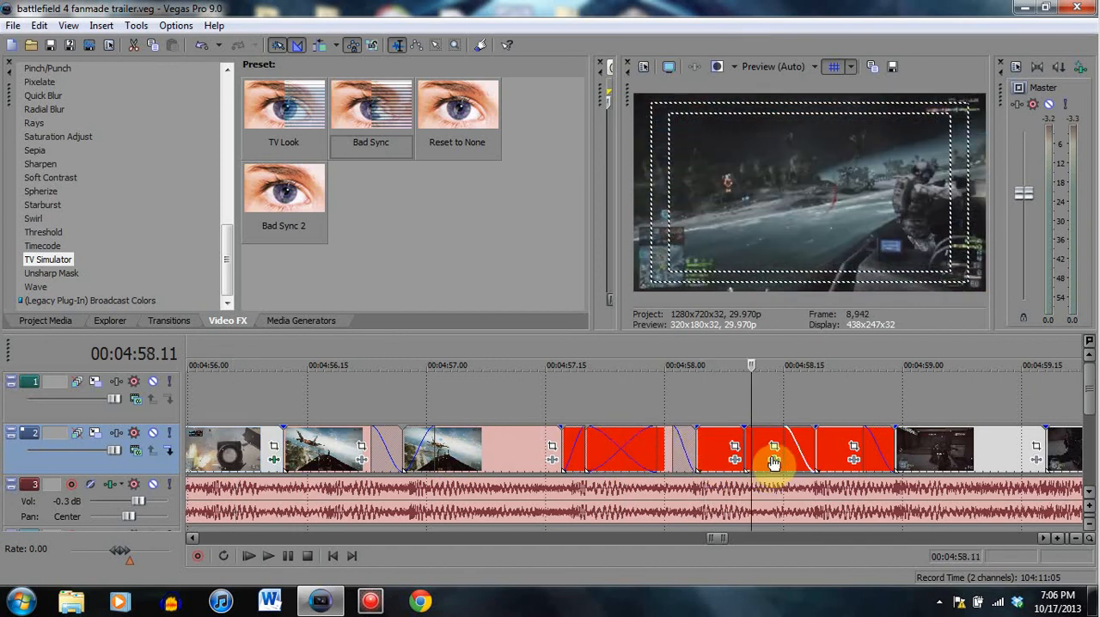
{"action": "left_click", "coordinate": [767, 445]}
{"action": "left_click", "coordinate": [713, 447]}
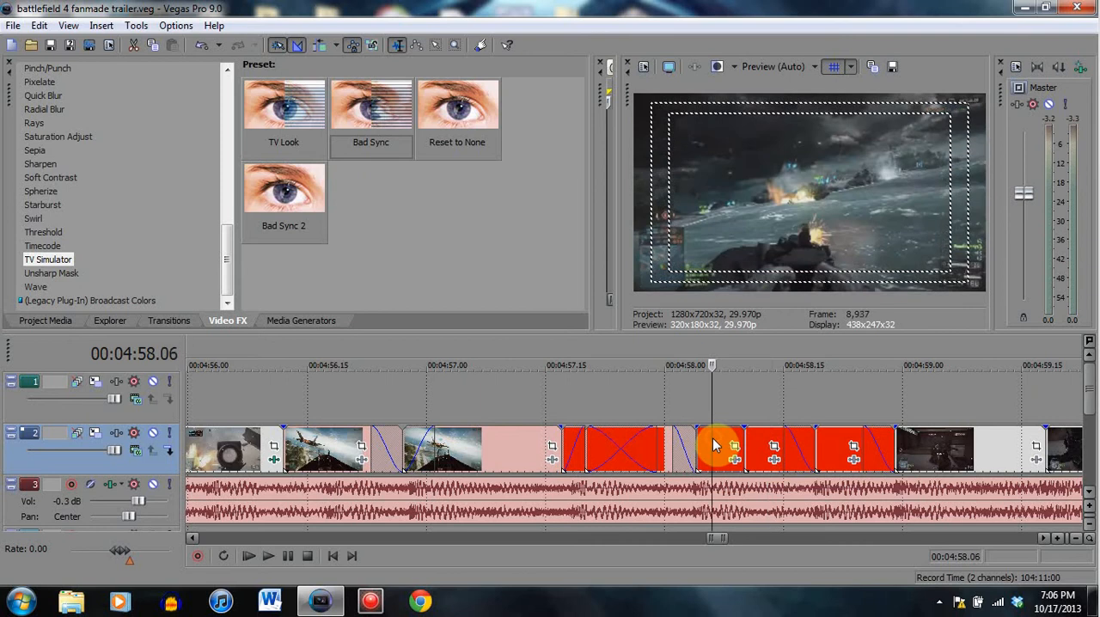
{"action": "left_click", "coordinate": [768, 445]}
{"action": "left_click", "coordinate": [712, 448]}
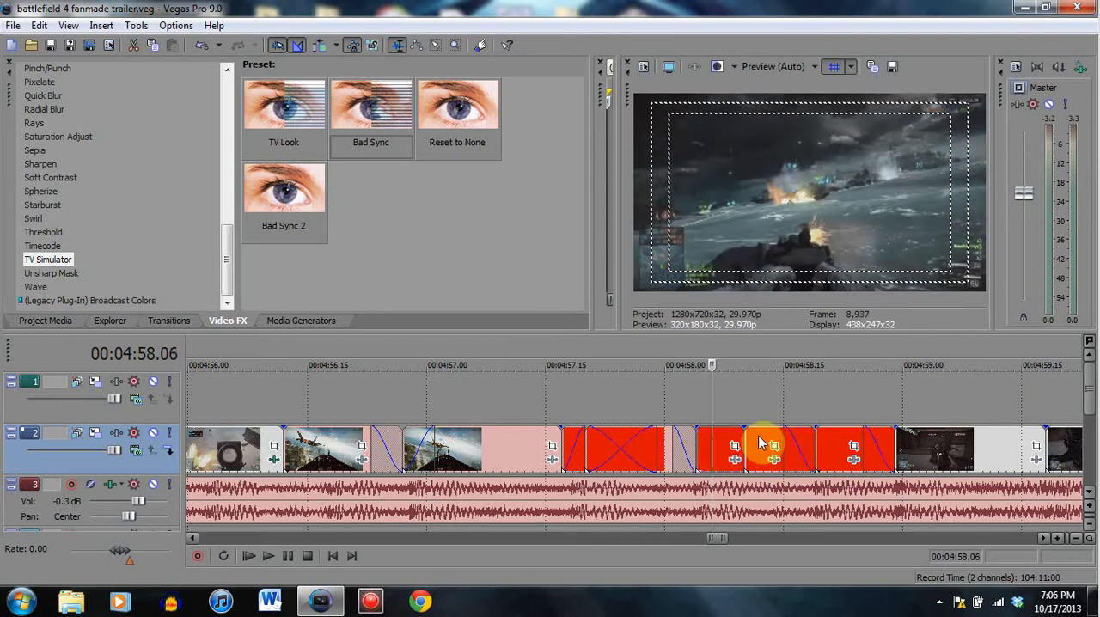
{"action": "left_click", "coordinate": [760, 448]}
{"action": "left_click", "coordinate": [715, 449]}
{"action": "left_click", "coordinate": [767, 445]}
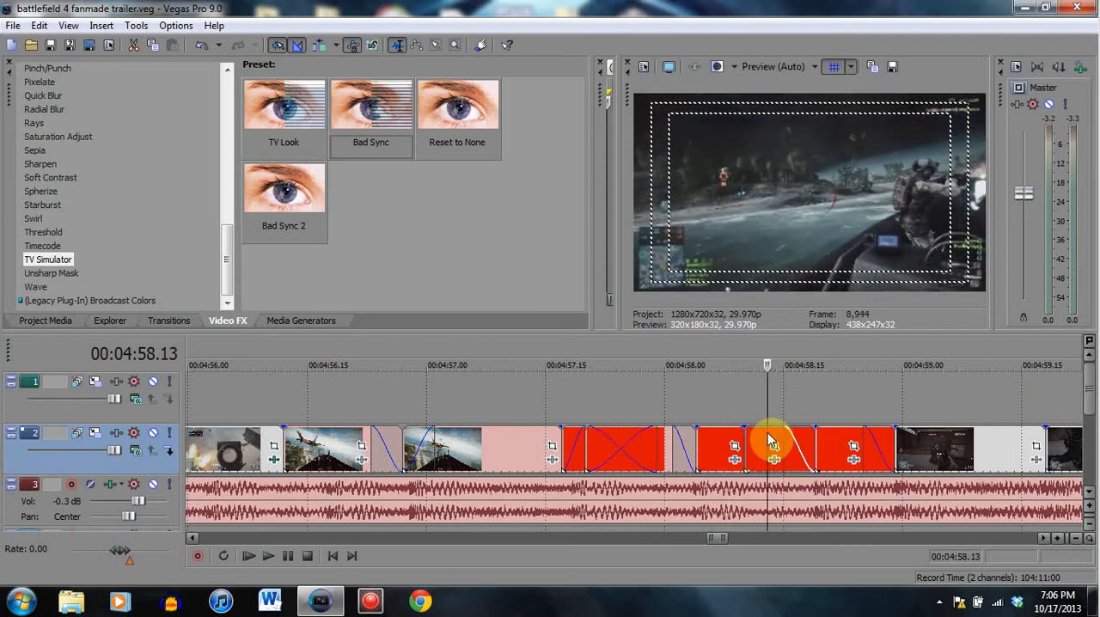
{"action": "left_click", "coordinate": [712, 439]}
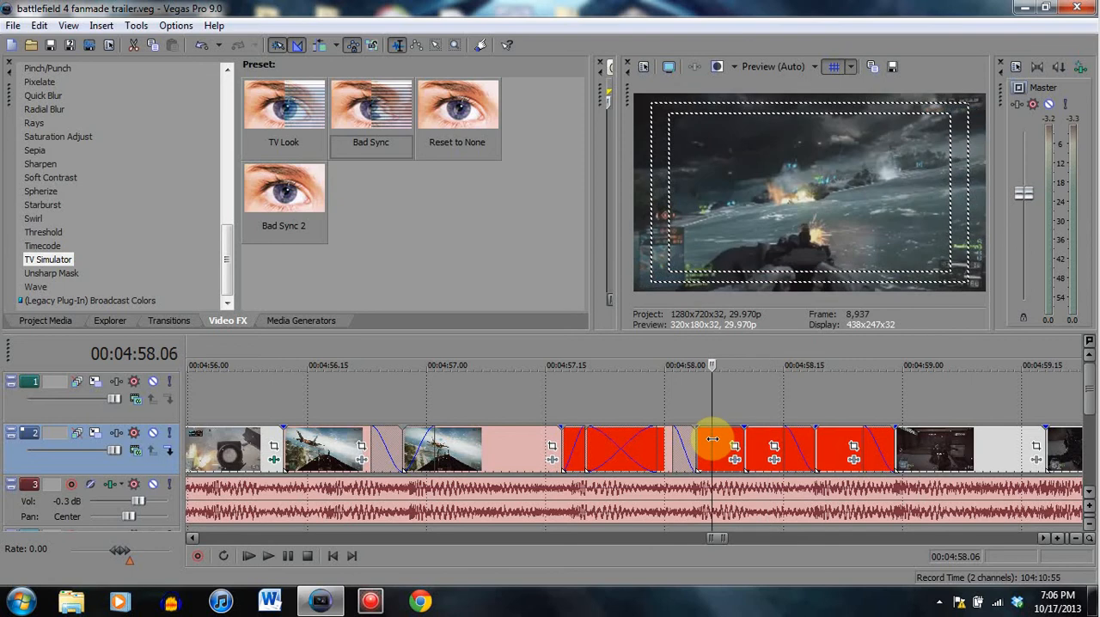
{"action": "left_click", "coordinate": [766, 435]}
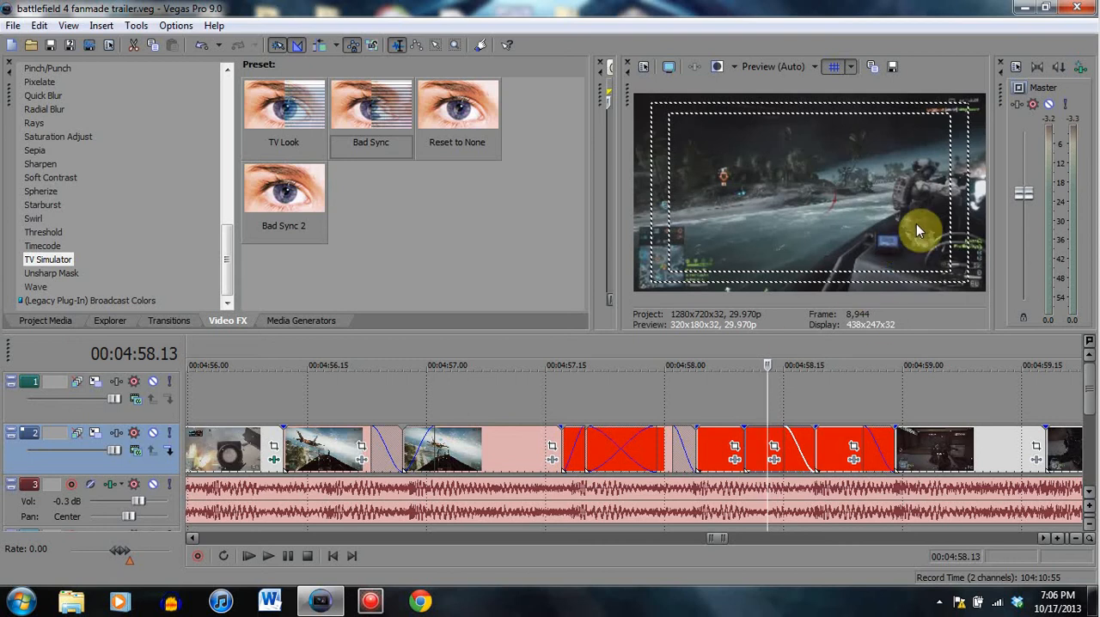
{"action": "left_click", "coordinate": [718, 447]}
{"action": "left_click", "coordinate": [768, 445]}
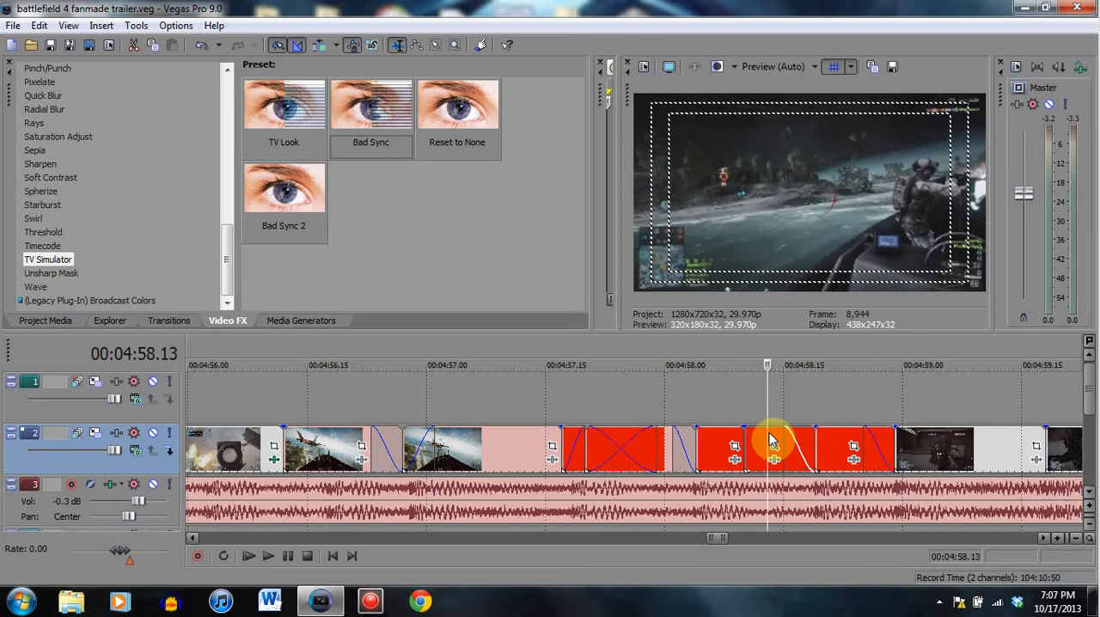
{"action": "left_click", "coordinate": [719, 440]}
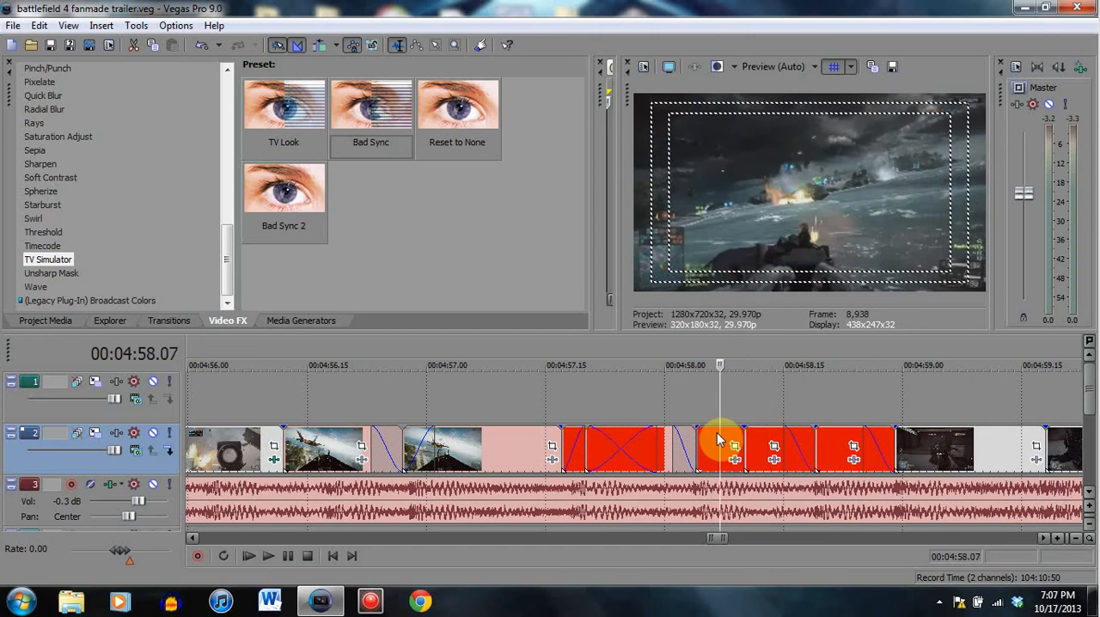
{"action": "left_click", "coordinate": [766, 440]}
- Check the boat clip at 00:04:58.22 and 00:04:58.24 and the dark indoor clip from 00:04:59.06 to 00:04:59.11
{"action": "left_click", "coordinate": [838, 442]}
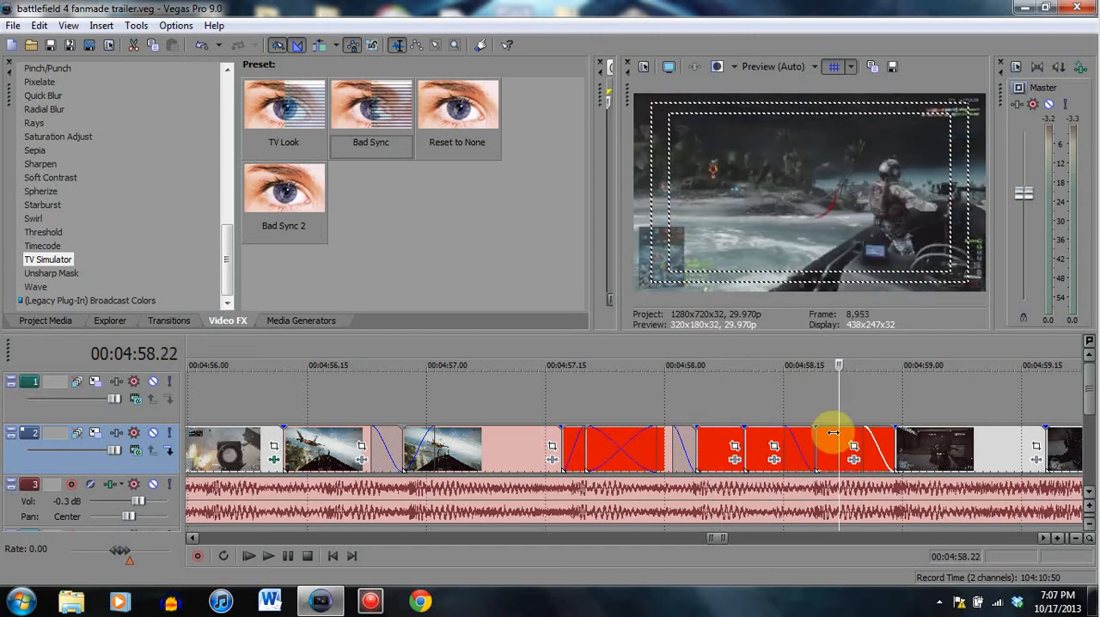
{"action": "left_click", "coordinate": [854, 441]}
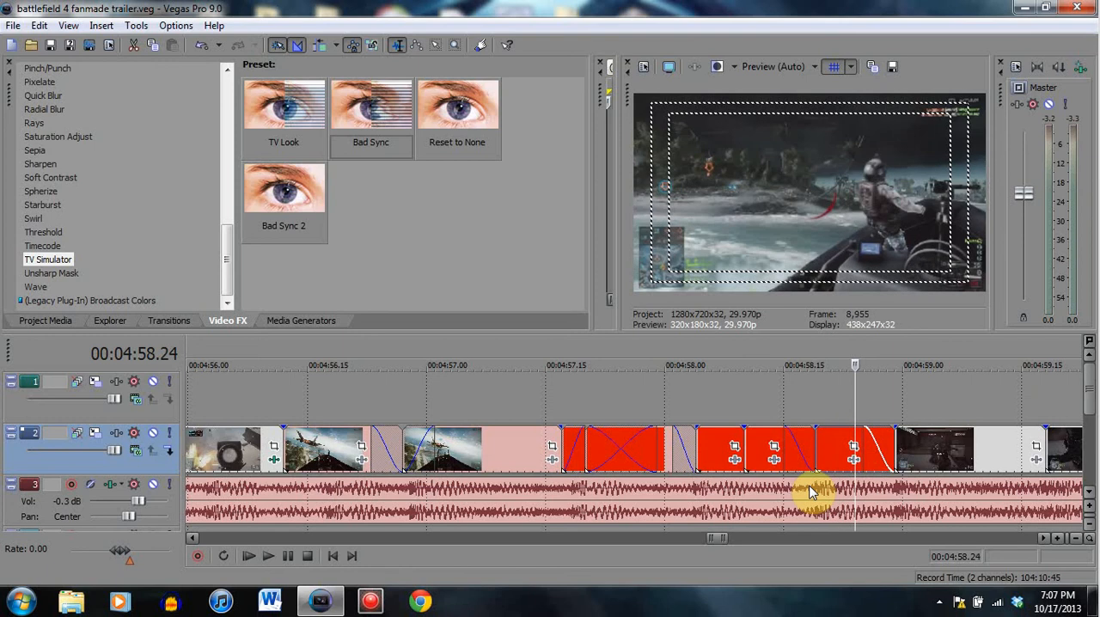
{"action": "left_click", "coordinate": [950, 443]}
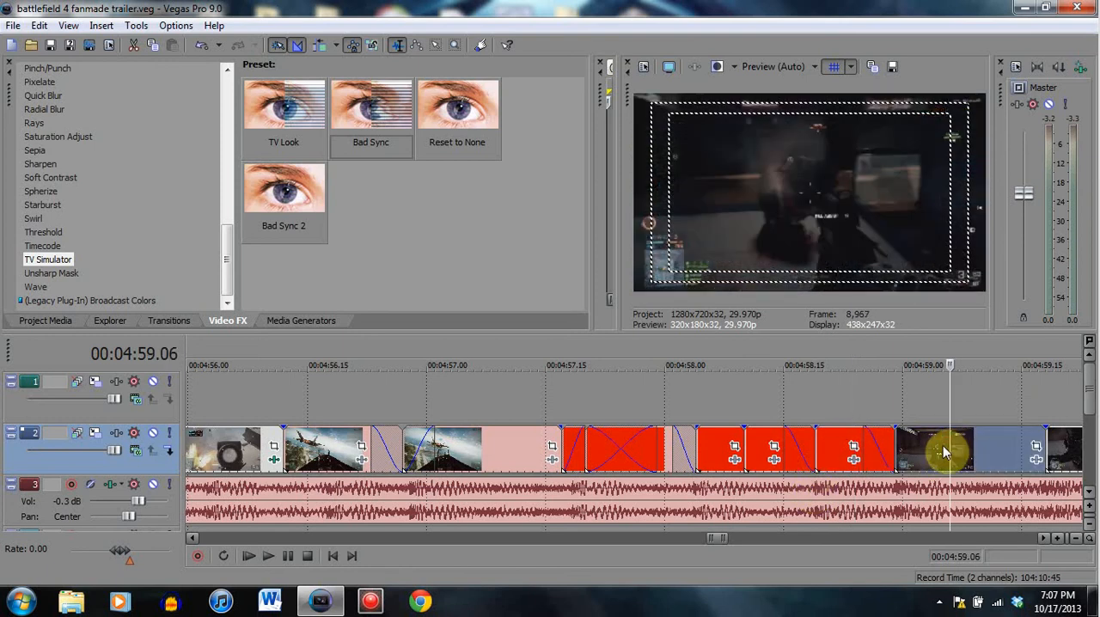
{"action": "scroll", "coordinate": [914, 456], "scroll_direction": "down", "scroll_amount": 1}
{"action": "scroll", "coordinate": [914, 456], "scroll_direction": "down", "scroll_amount": 1}
{"action": "left_click", "coordinate": [643, 442]}
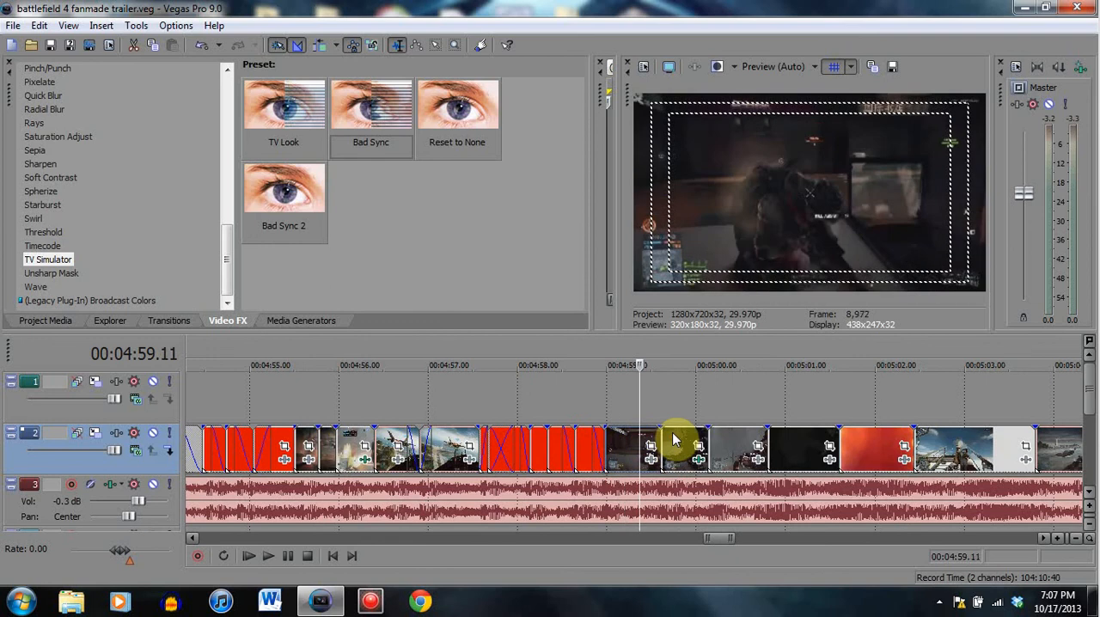
- Examine the falling soldier's movement between 00:04:59.25 and 00:04:59.29
{"action": "left_click", "coordinate": [680, 441]}
{"action": "left_click", "coordinate": [689, 443]}
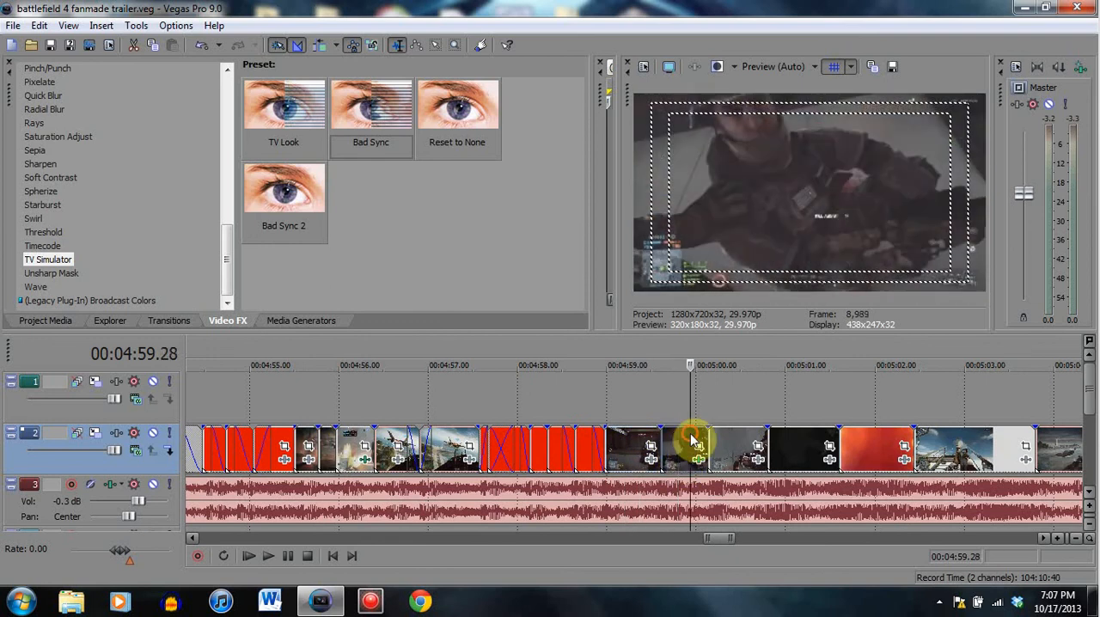
{"action": "left_click", "coordinate": [682, 445]}
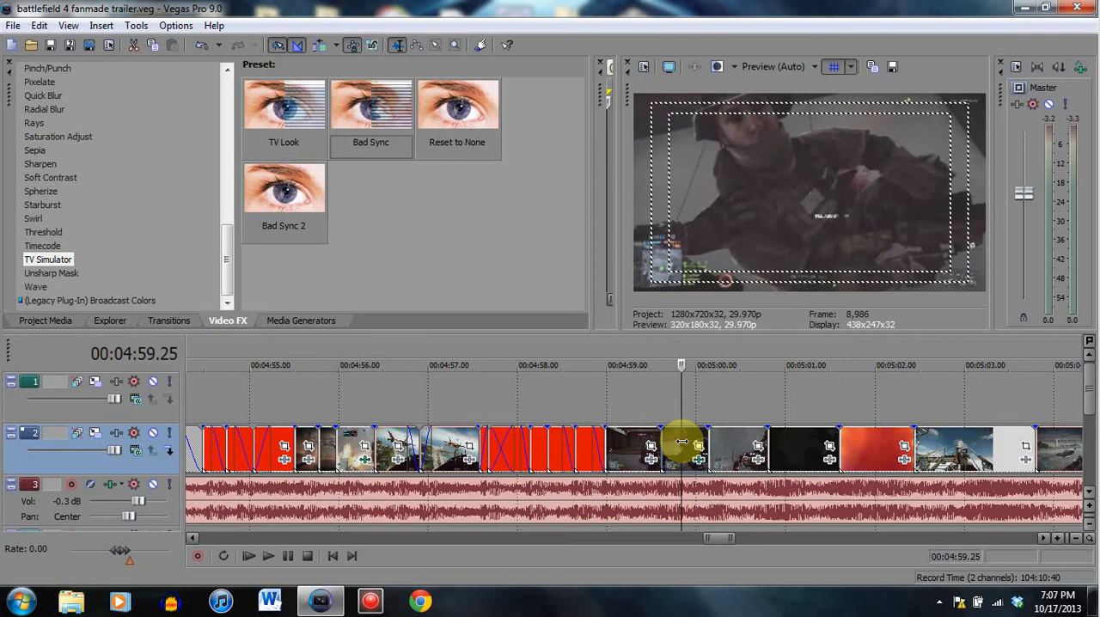
{"action": "left_click", "coordinate": [693, 442]}
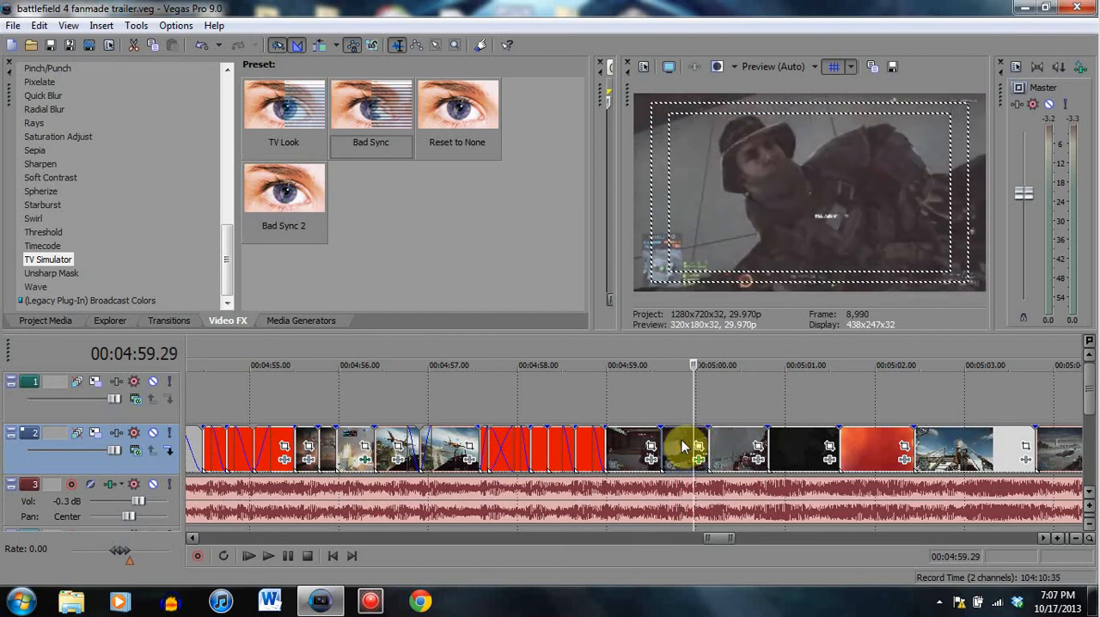
{"action": "left_click", "coordinate": [683, 442]}
{"action": "left_click", "coordinate": [687, 442]}
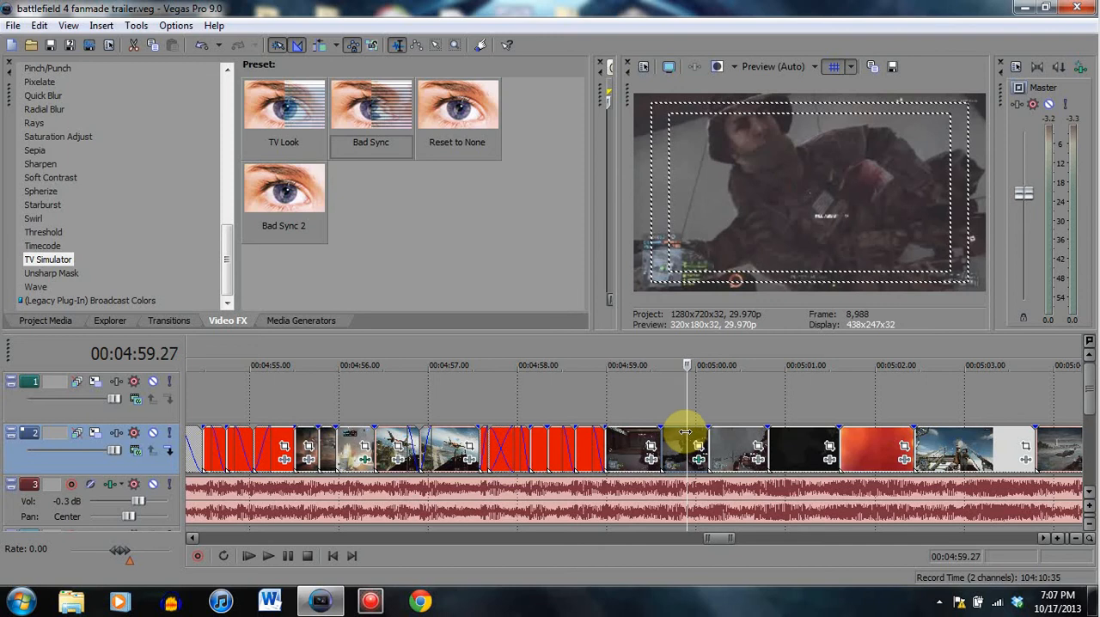
- Compare the fallen soldier's position at 00:05:00.14 with the body in the debris clip at 00:05:01.06
{"action": "left_click", "coordinate": [737, 454]}
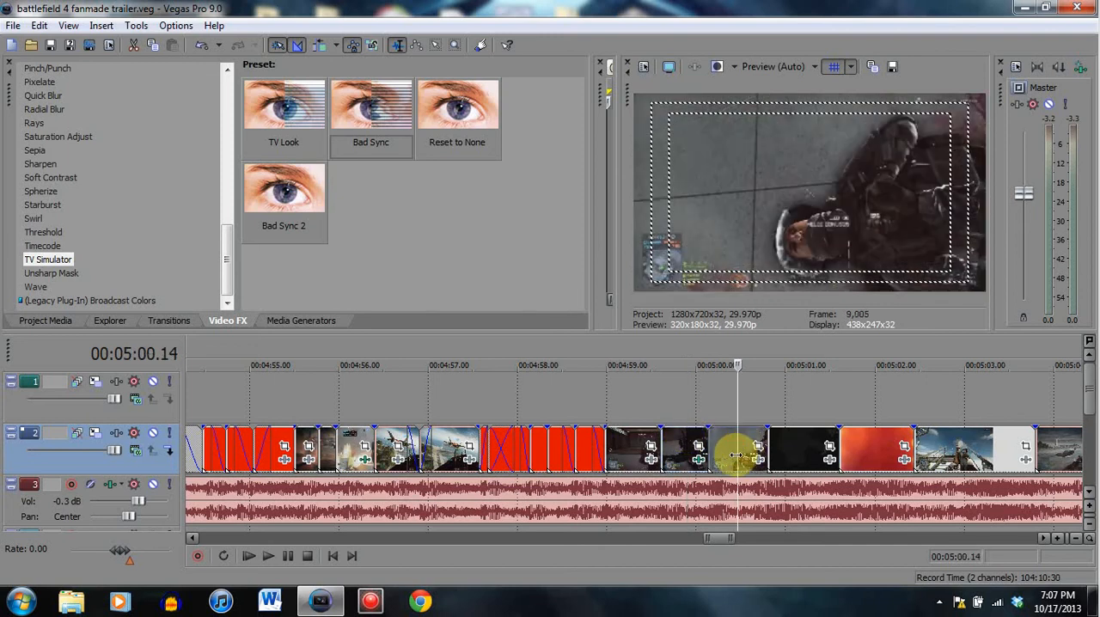
{"action": "left_click", "coordinate": [798, 441]}
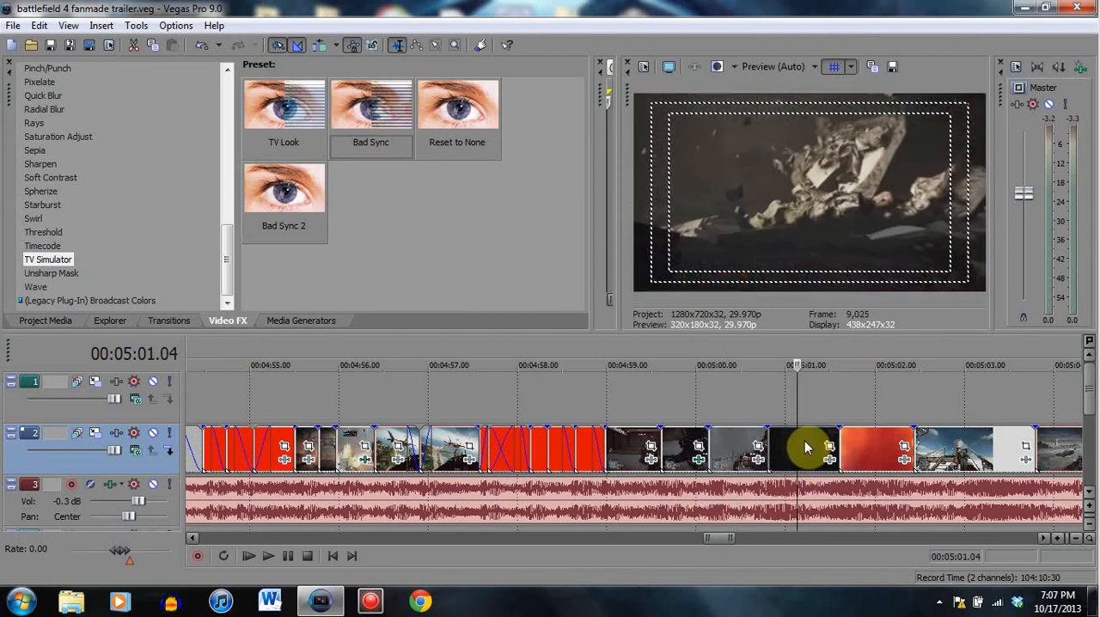
{"action": "left_click", "coordinate": [806, 447]}
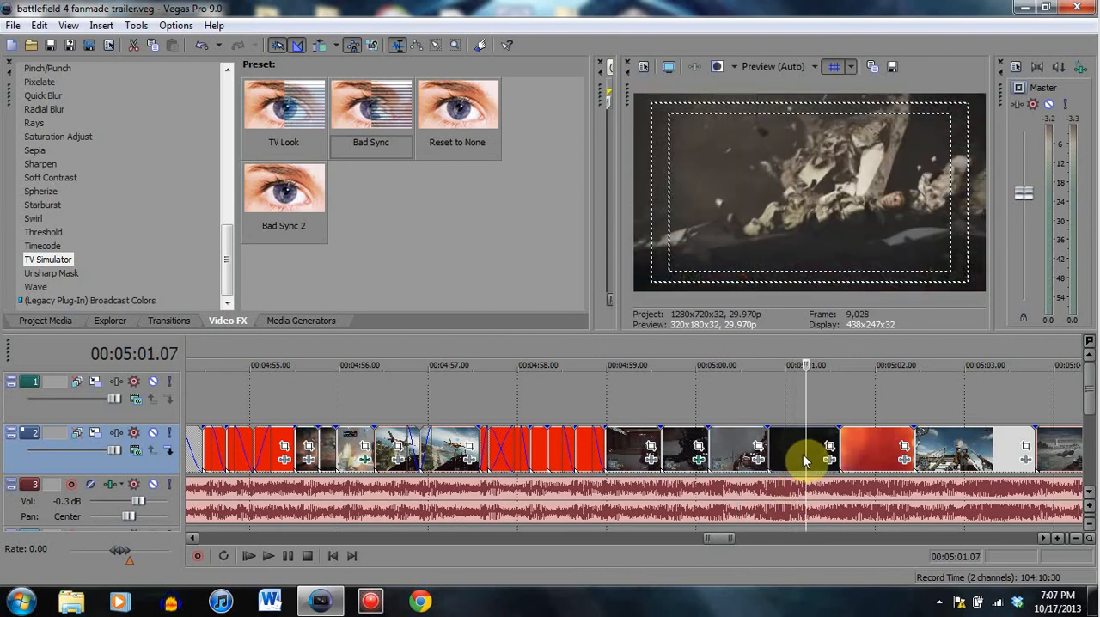
{"action": "left_click", "coordinate": [805, 455]}
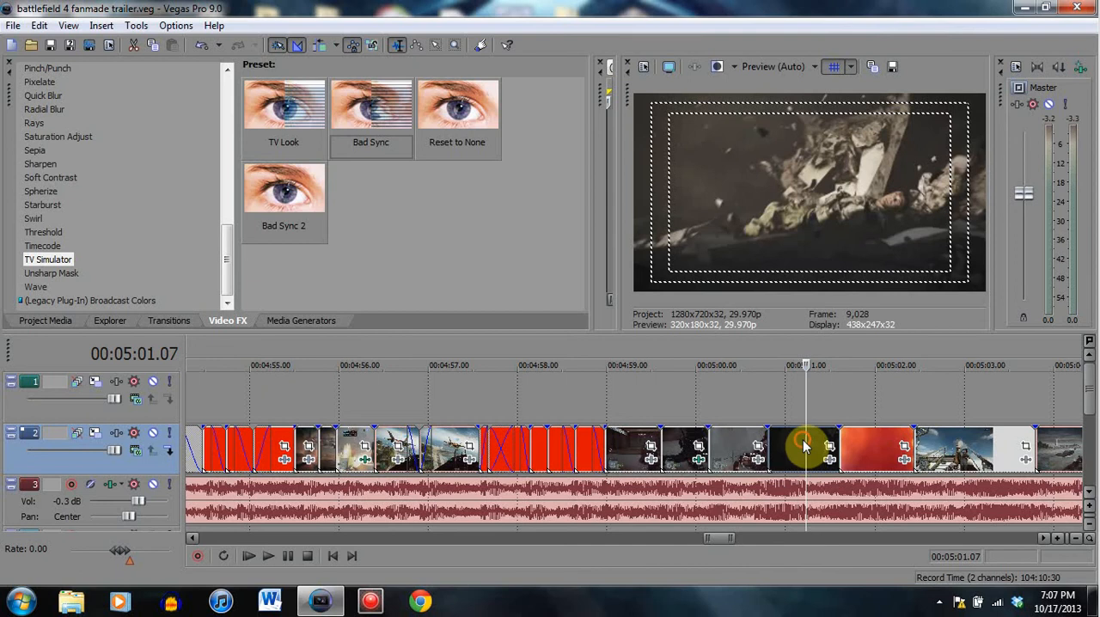
{"action": "left_click", "coordinate": [753, 467]}
{"action": "left_click", "coordinate": [739, 434]}
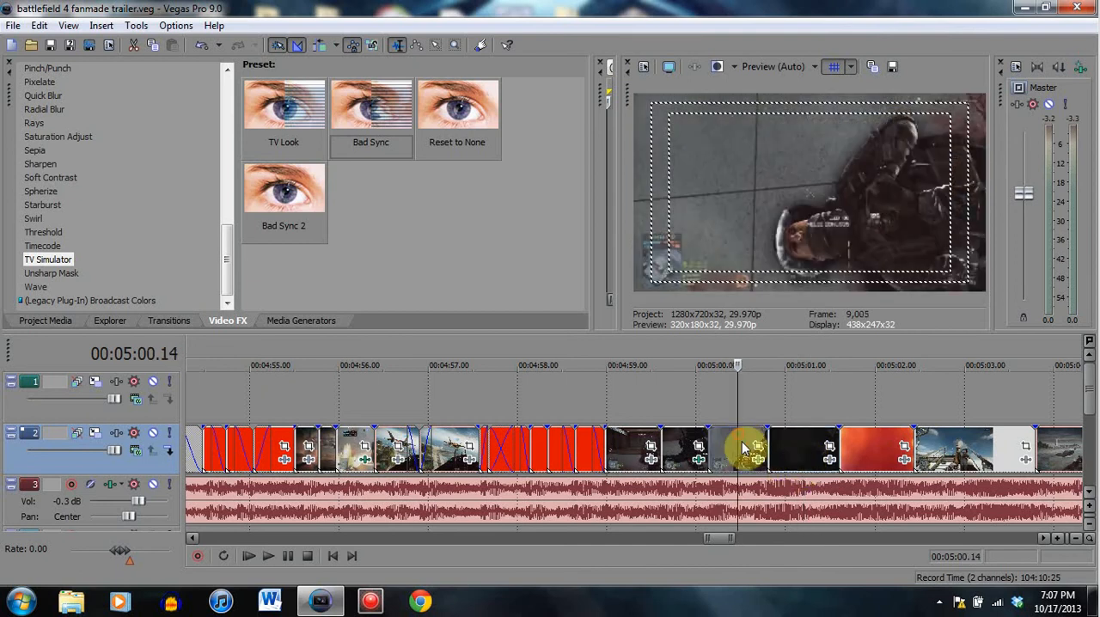
{"action": "left_click", "coordinate": [802, 431]}
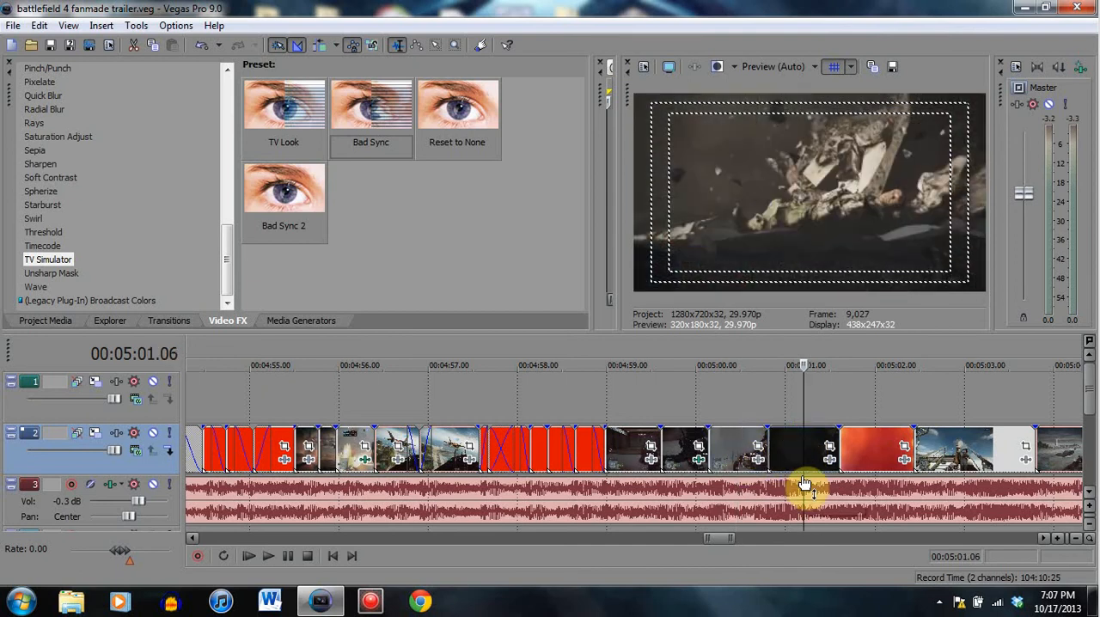
{"action": "left_click", "coordinate": [737, 442]}
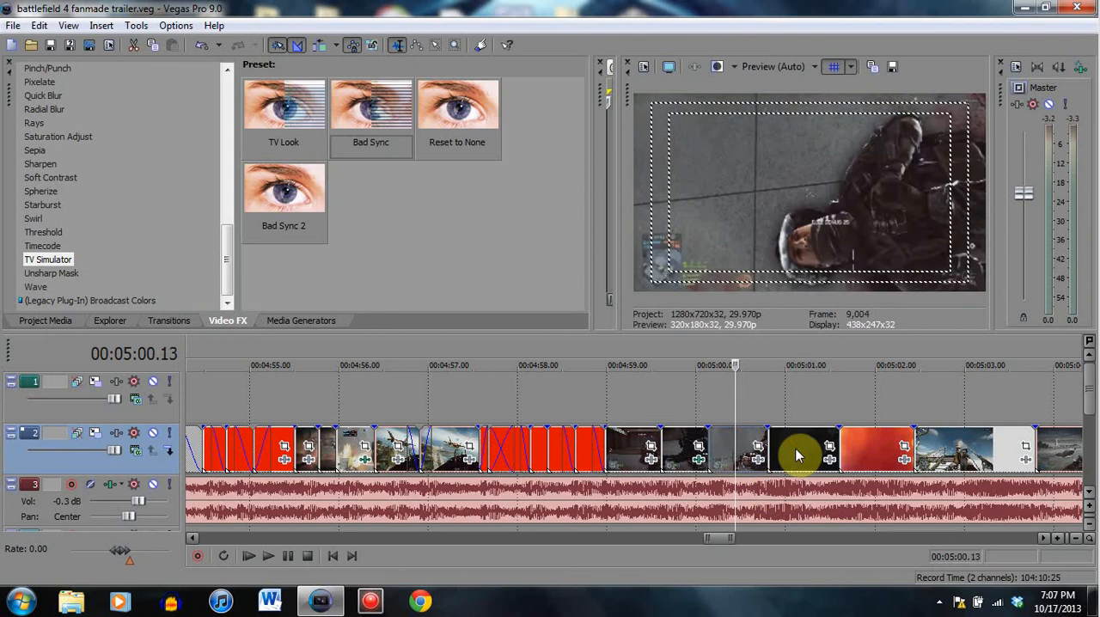
{"action": "left_click", "coordinate": [803, 449]}
- Review the sequence from the fallen soldier at 00:05:00.13 through the debris at 00:05:01.04 to the explosion clip at 00:05:01.28
{"action": "left_click", "coordinate": [877, 437]}
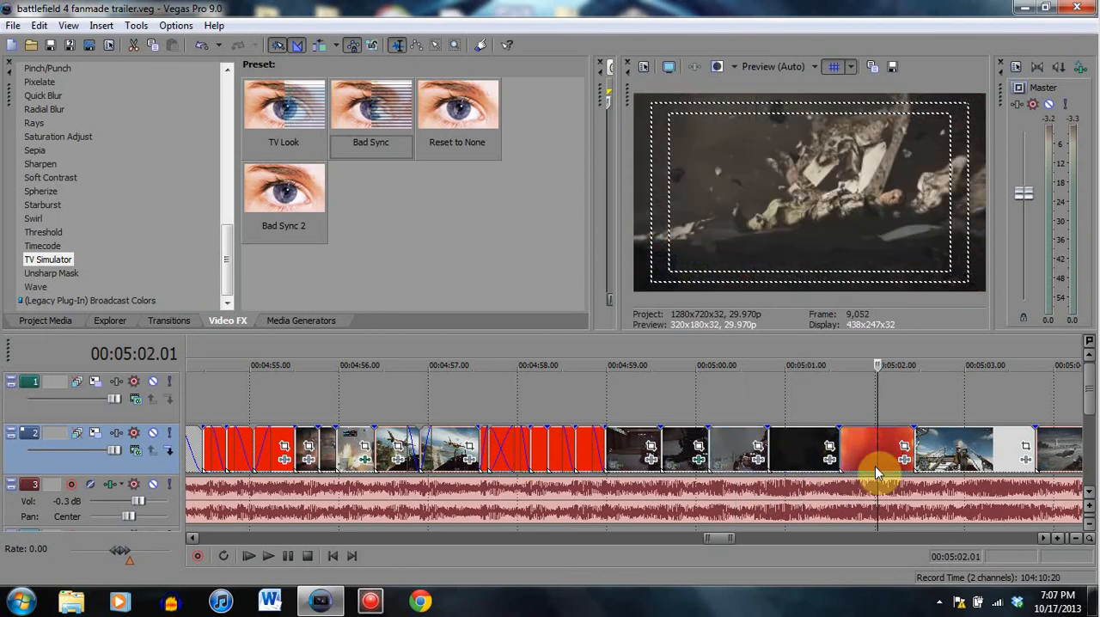
{"action": "left_click", "coordinate": [802, 441]}
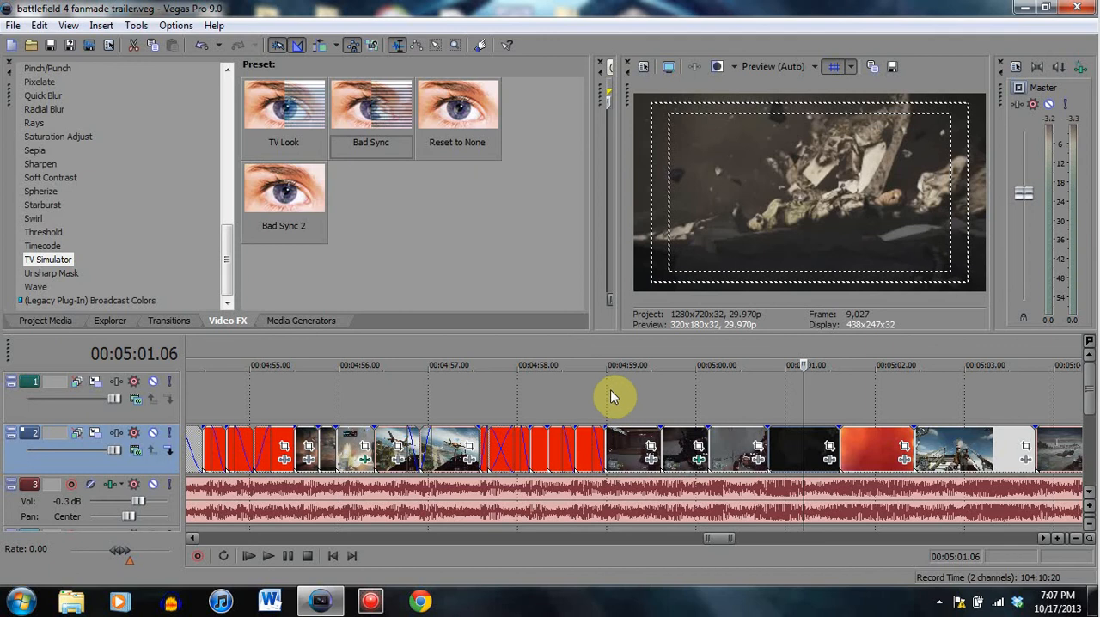
{"action": "left_click", "coordinate": [735, 445]}
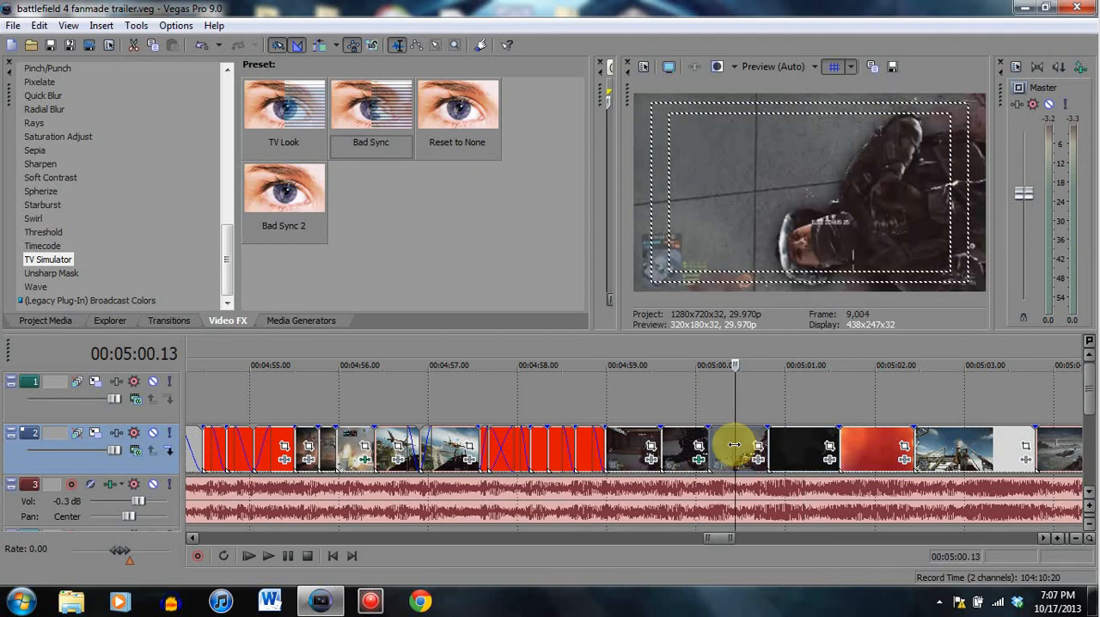
{"action": "left_click", "coordinate": [798, 402]}
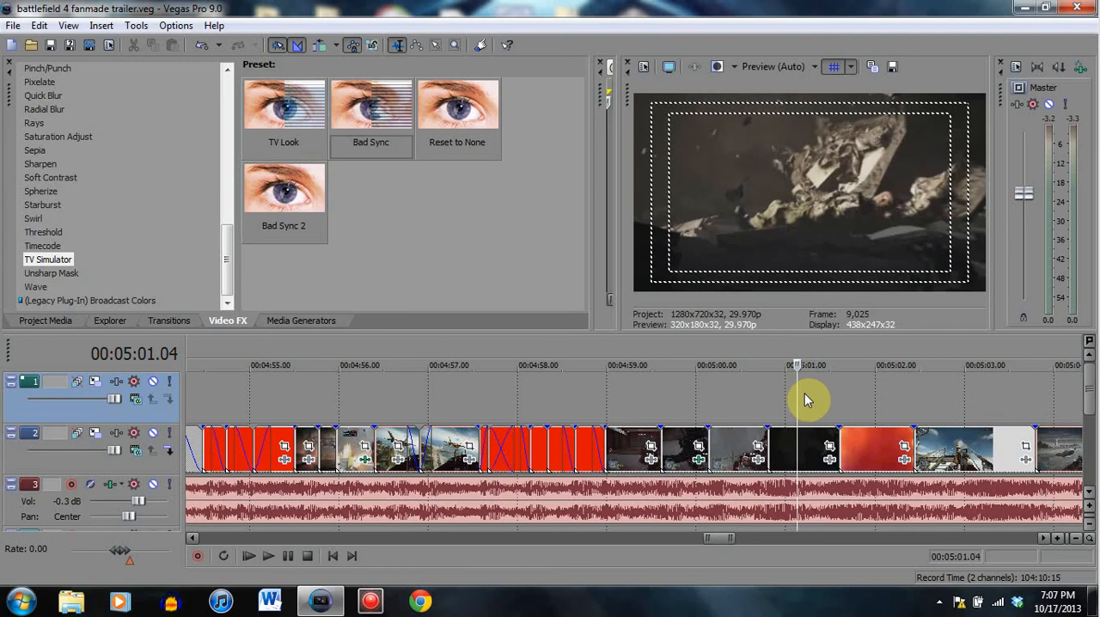
{"action": "left_click", "coordinate": [869, 394]}
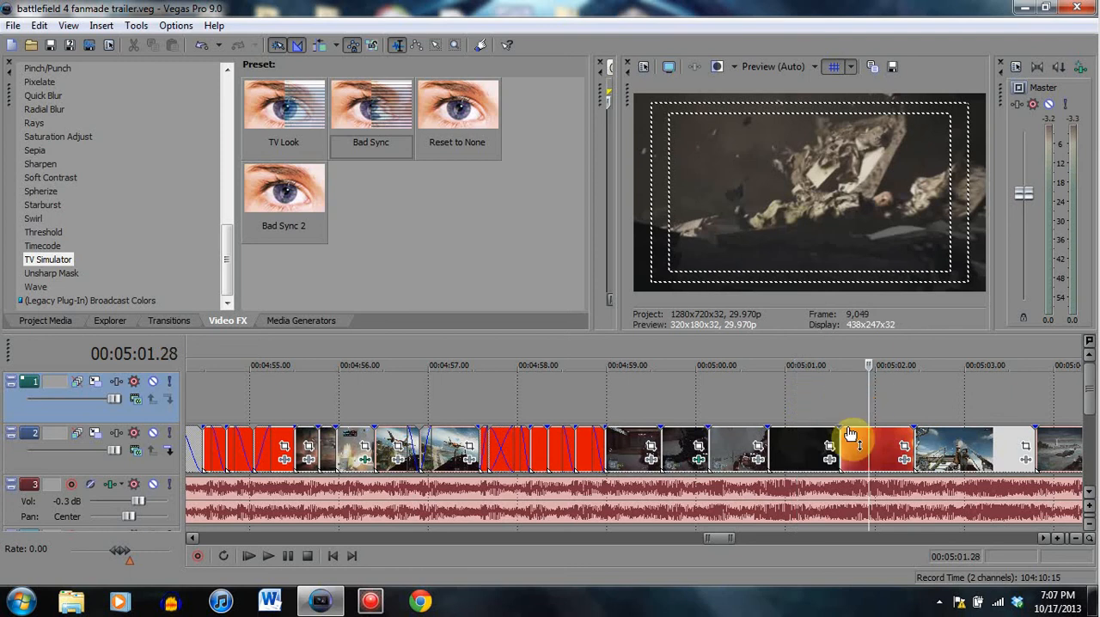
- Play the timeline from the explosion clip's start at 00:05:01.18 and pause at 00:05:02.16
{"action": "scroll", "coordinate": [812, 409], "scroll_direction": "up", "scroll_amount": 5}
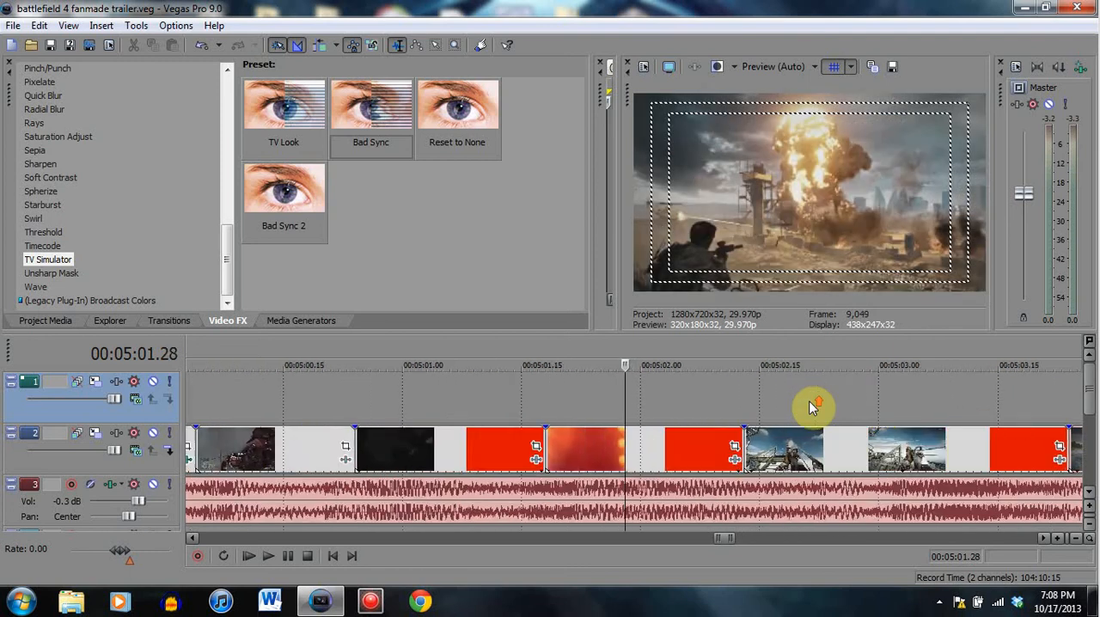
{"action": "scroll", "coordinate": [813, 408], "scroll_direction": "up", "scroll_amount": 2}
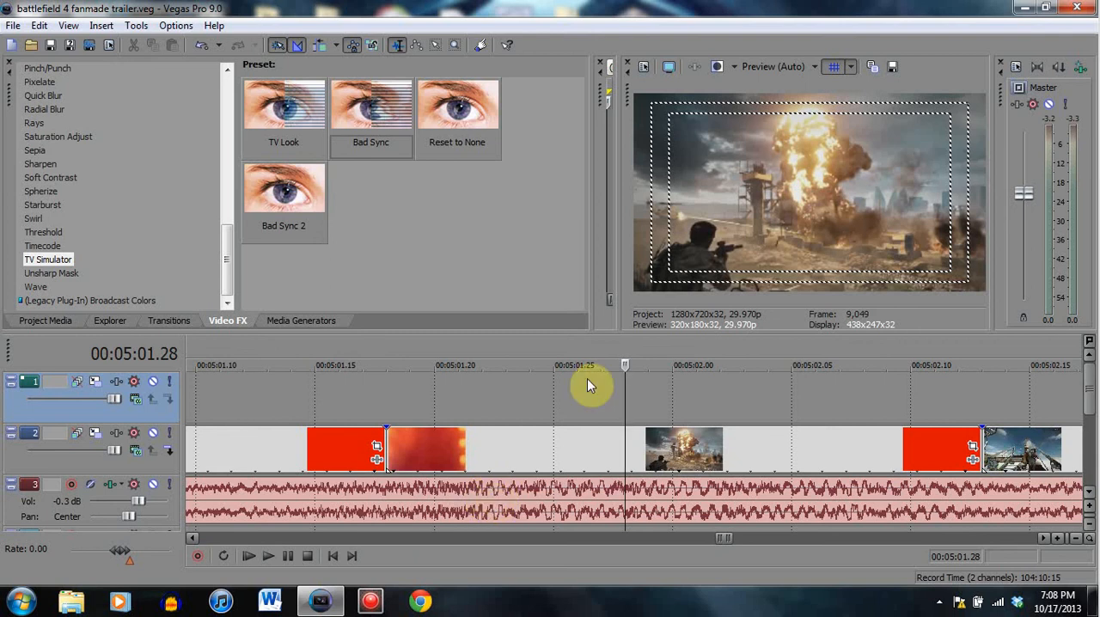
{"action": "scroll", "coordinate": [608, 393], "scroll_direction": "down", "scroll_amount": 5}
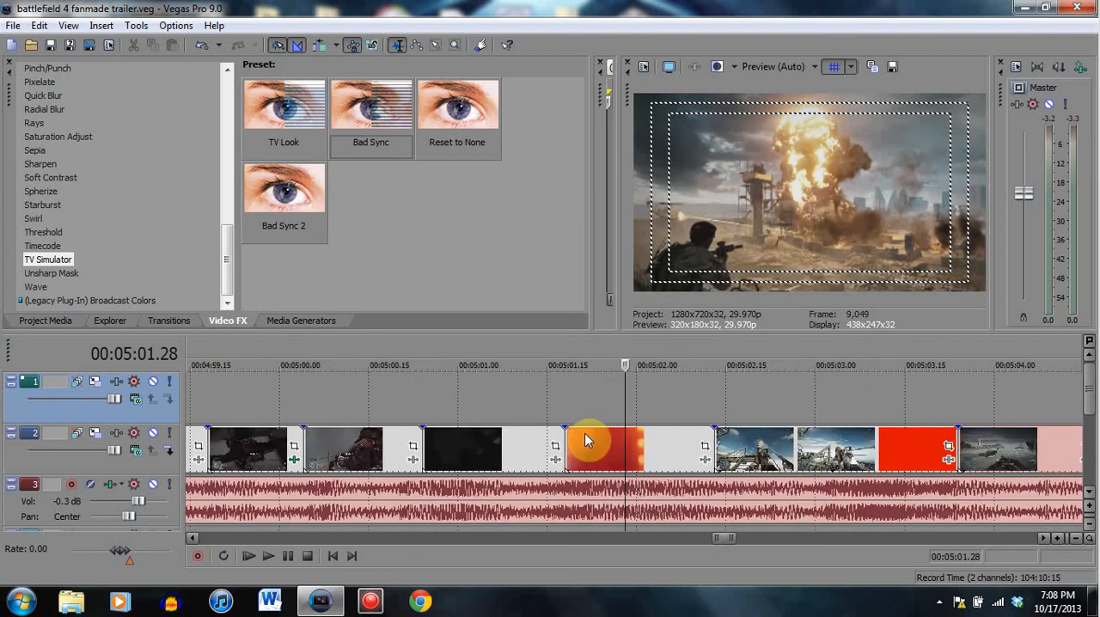
{"action": "left_click", "coordinate": [561, 441]}
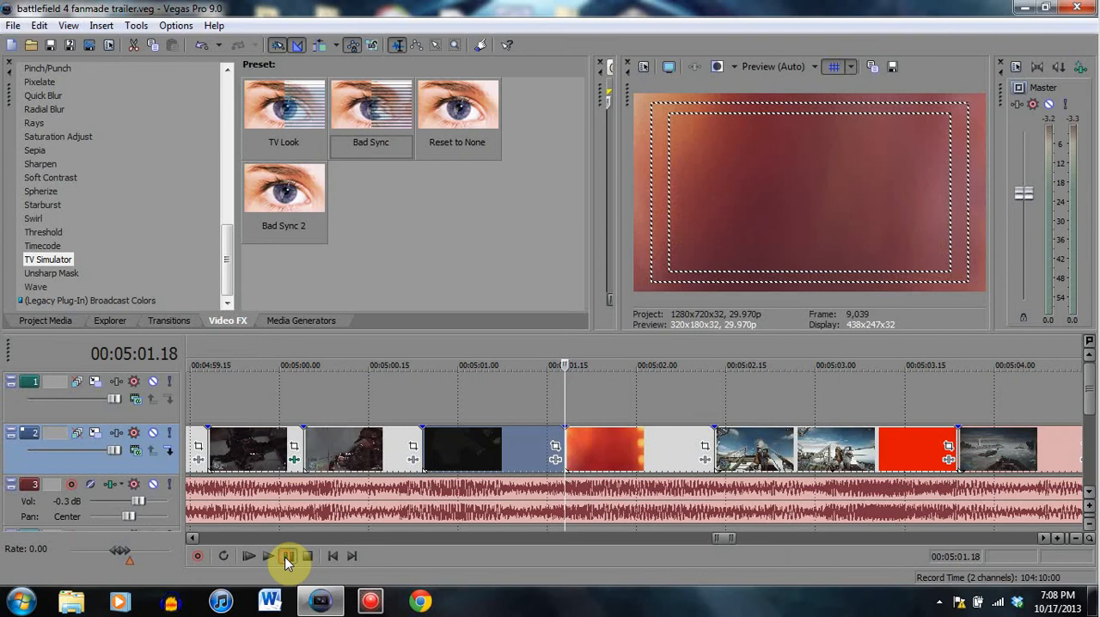
{"action": "left_click", "coordinate": [288, 556]}
{"action": "left_click", "coordinate": [288, 556]}
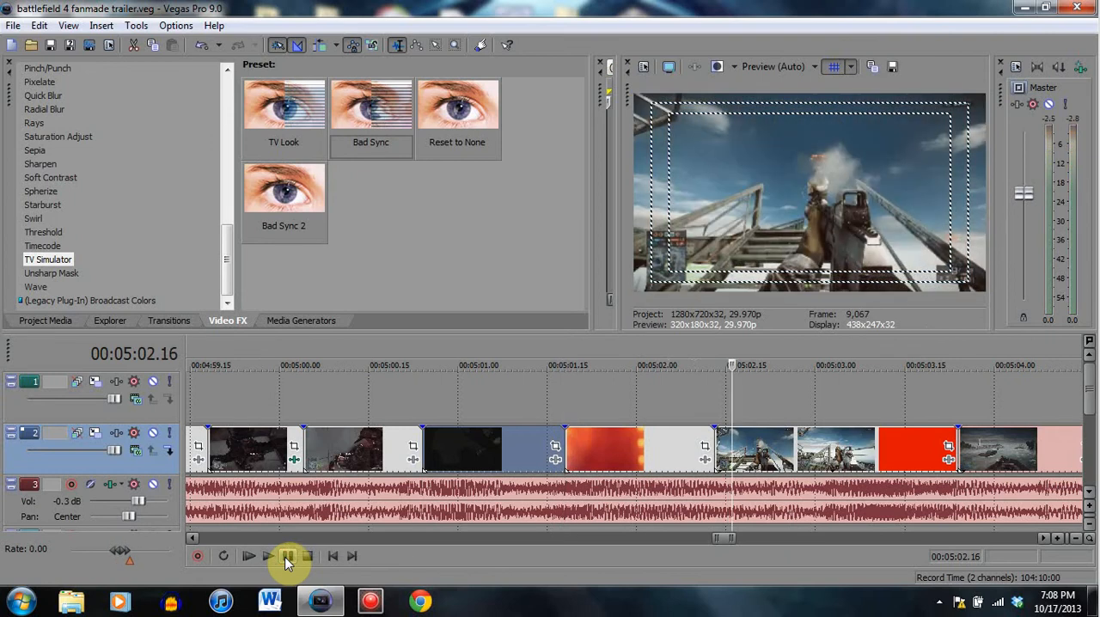
- Compare the explosion clip at 00:05:01.28 and 00:05:02.02 with the rifle clip at 00:05:02.22 and 00:05:03.11
{"action": "left_click", "coordinate": [623, 449]}
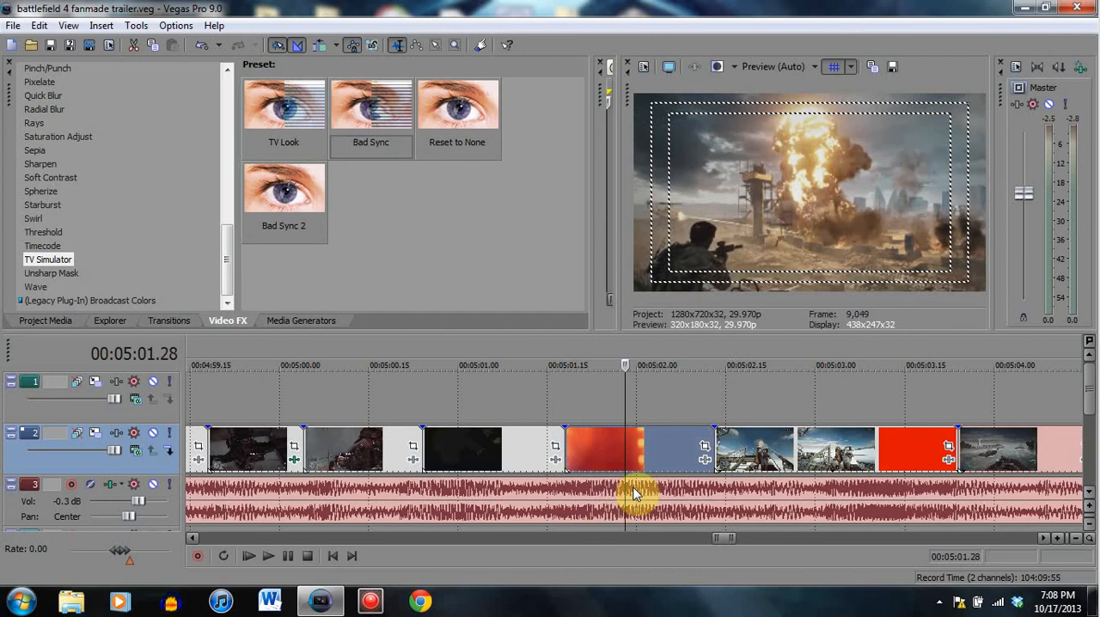
{"action": "left_click", "coordinate": [660, 460]}
{"action": "left_click", "coordinate": [637, 449]}
{"action": "left_click", "coordinate": [647, 499]}
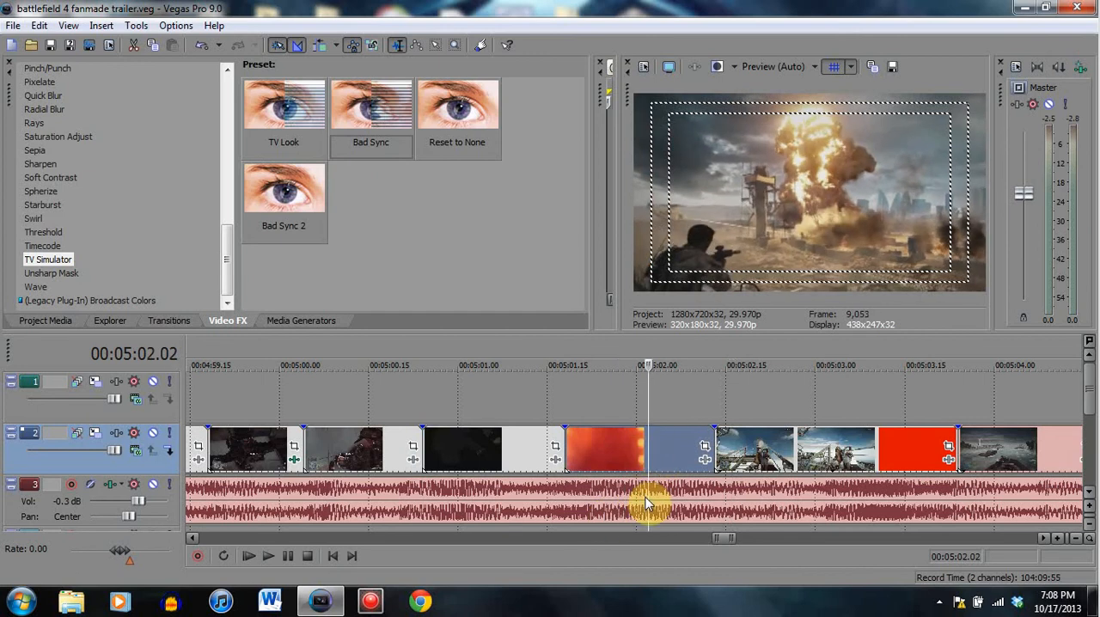
{"action": "left_click", "coordinate": [768, 450]}
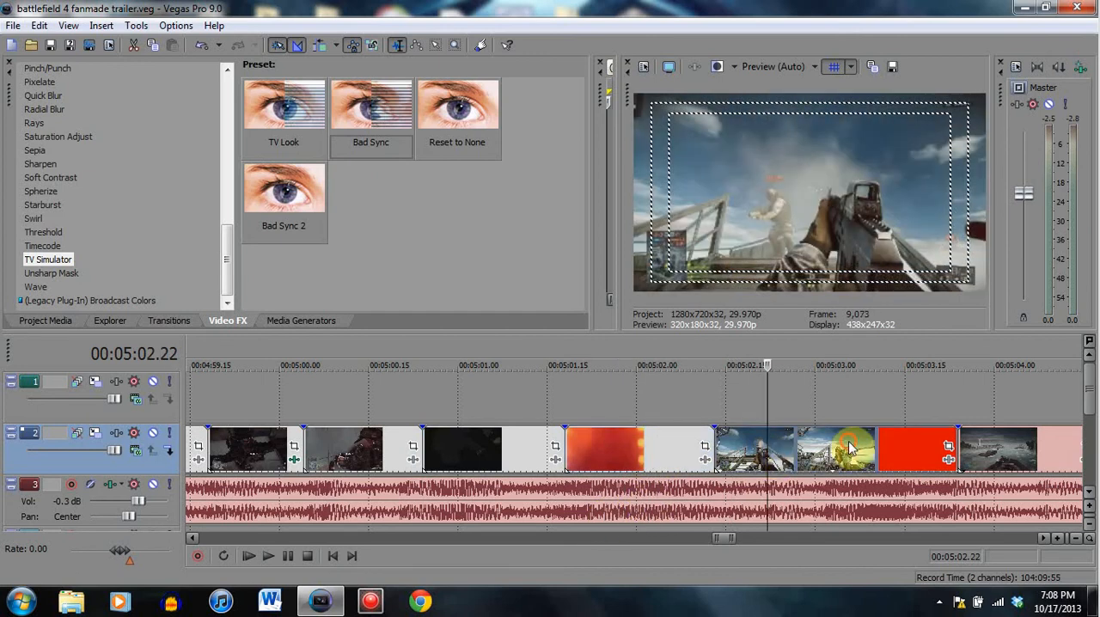
{"action": "left_click", "coordinate": [849, 447]}
{"action": "left_click", "coordinate": [881, 445]}
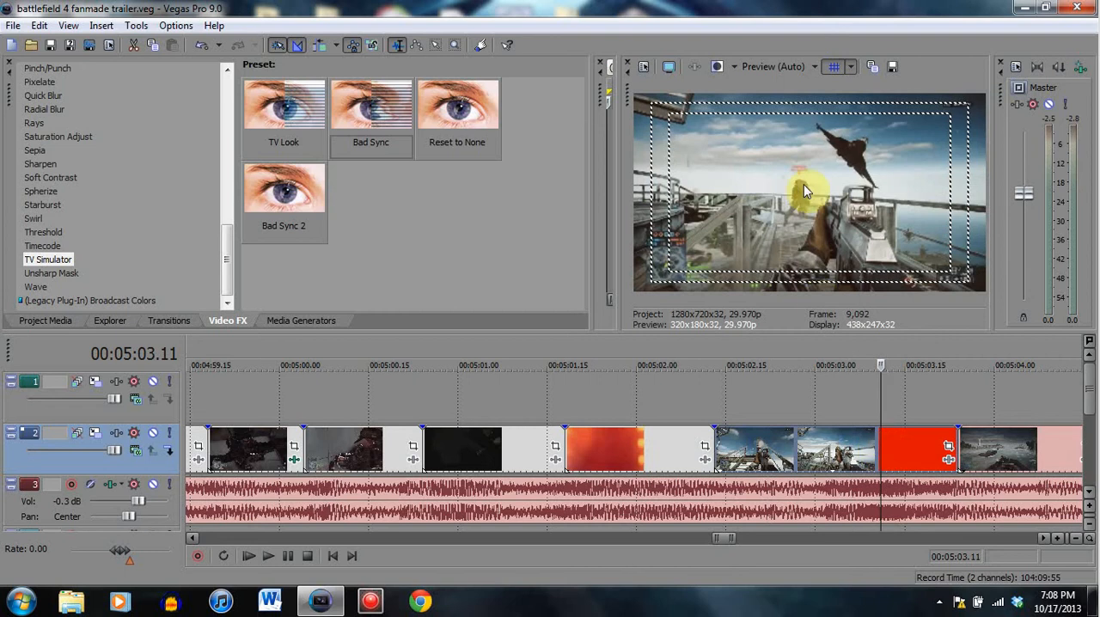
- Review the boat clip at 00:05:04.02 and 00:05:04.06, the jet ski clip at 00:05:06.06 and the skyscraper clip at 00:05:07.06
{"action": "left_click", "coordinate": [1006, 456]}
{"action": "scroll", "coordinate": [1012, 462], "scroll_direction": "down", "scroll_amount": 2}
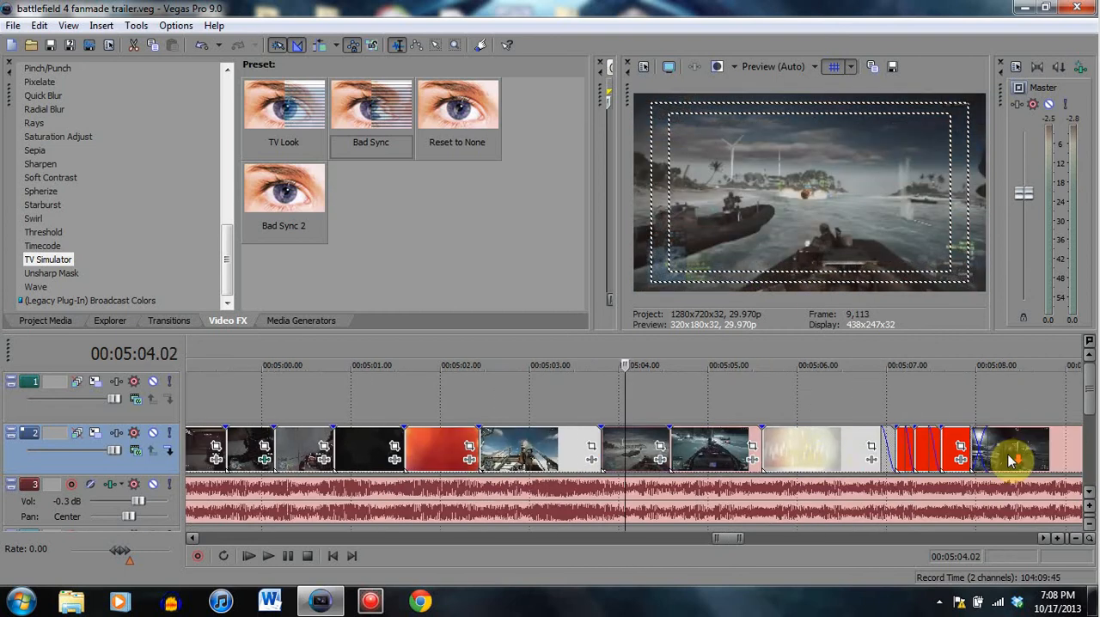
{"action": "left_click", "coordinate": [636, 451]}
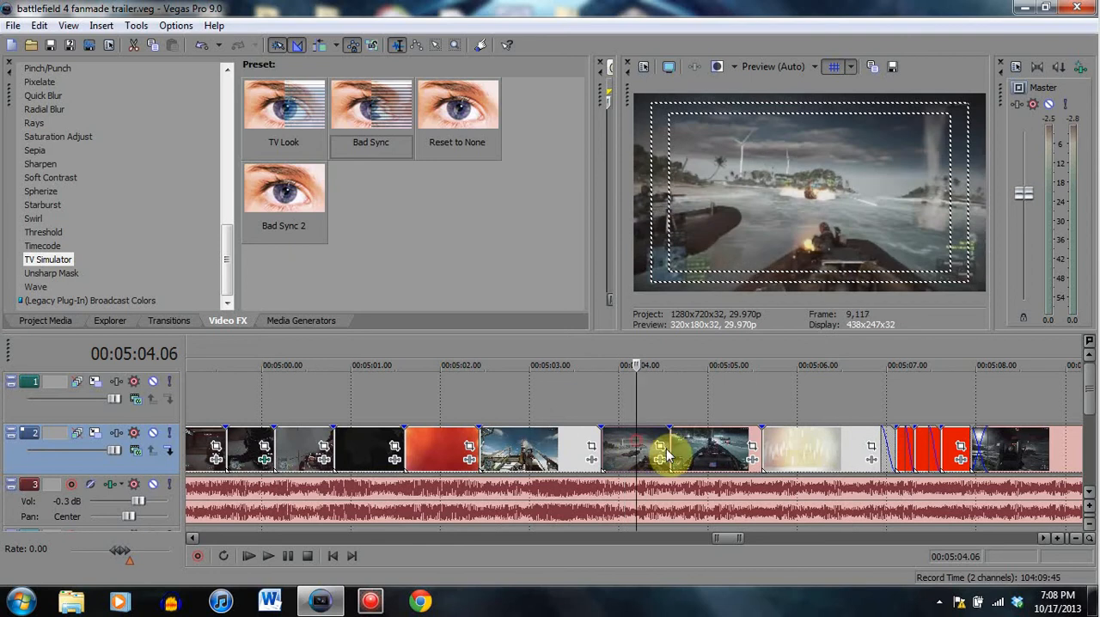
{"action": "left_click", "coordinate": [782, 454]}
{"action": "left_click", "coordinate": [815, 451]}
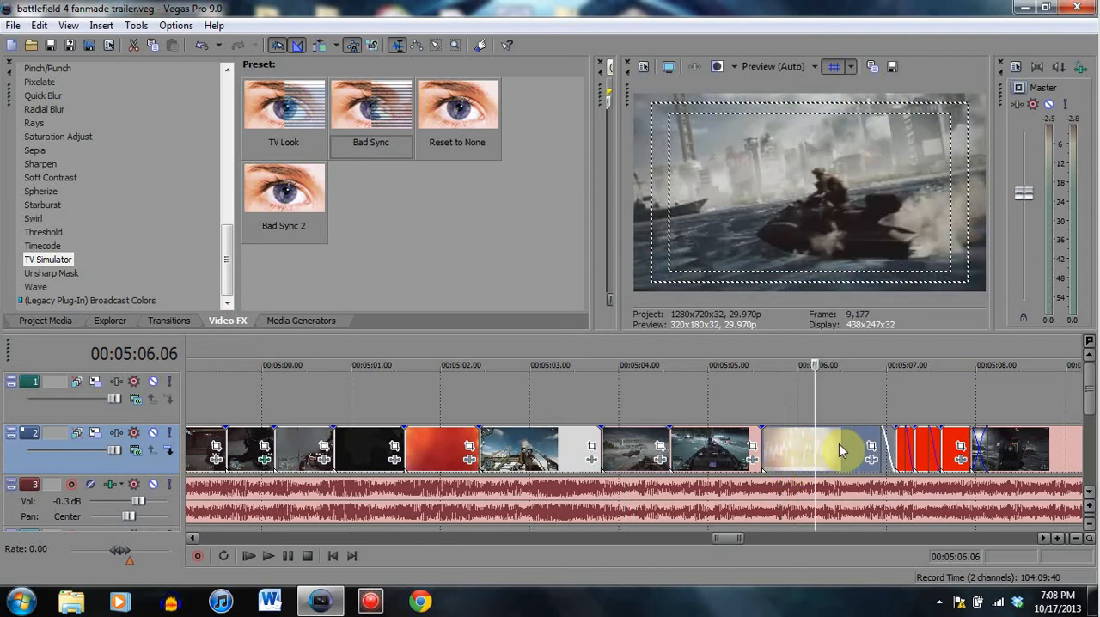
{"action": "left_click", "coordinate": [905, 460]}
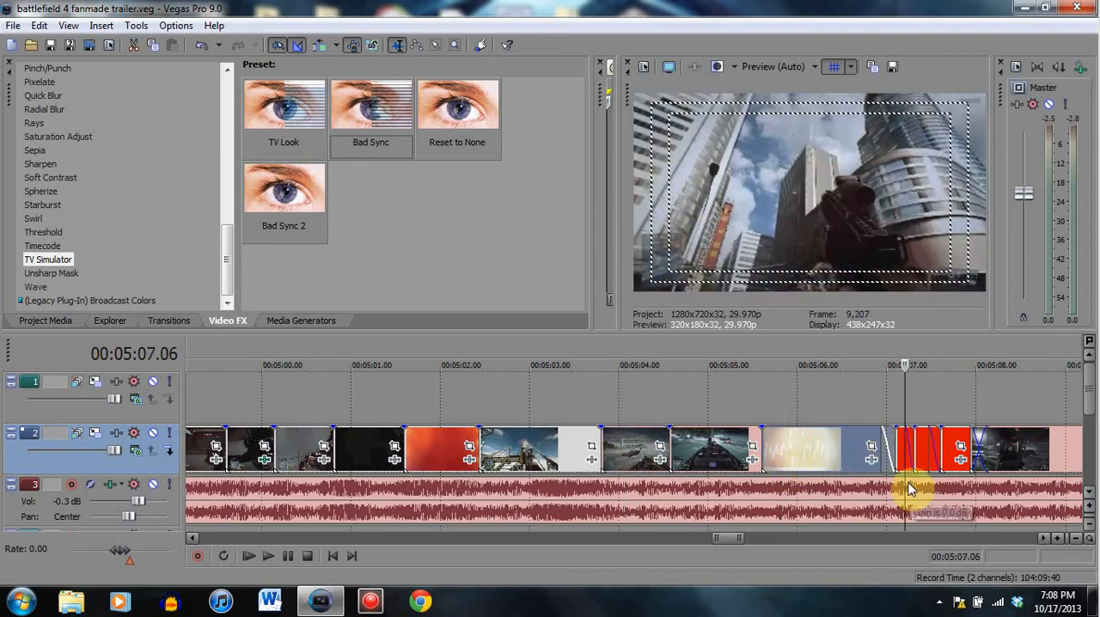
- Play the short fading clips from 00:05:06.10 and pause at 00:05:08.06
{"action": "scroll", "coordinate": [913, 475], "scroll_direction": "up", "scroll_amount": 3}
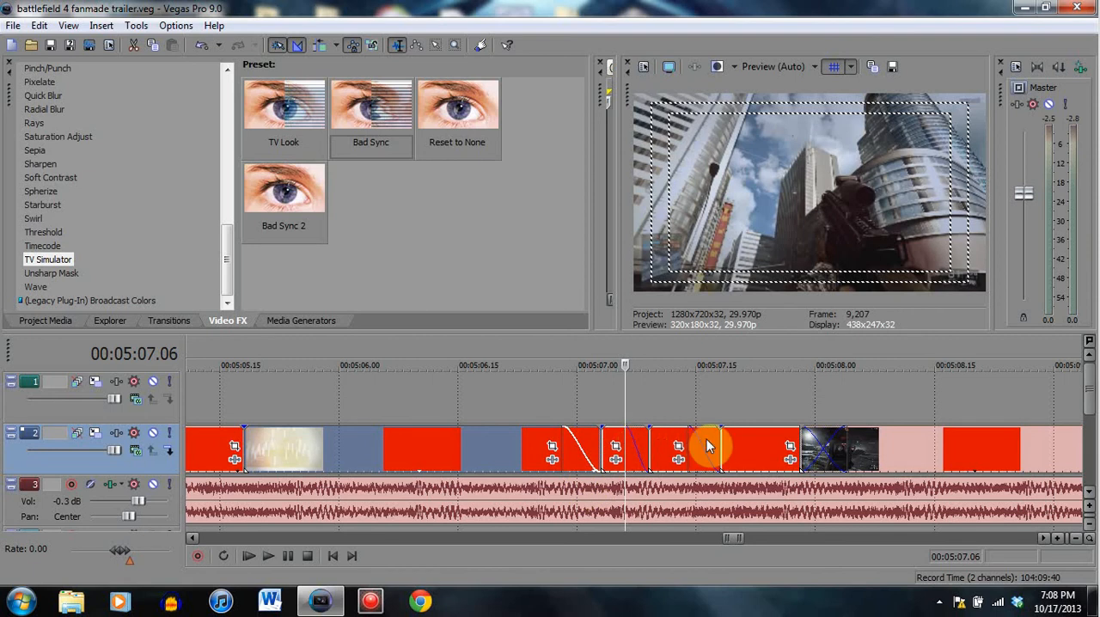
{"action": "left_click", "coordinate": [417, 457]}
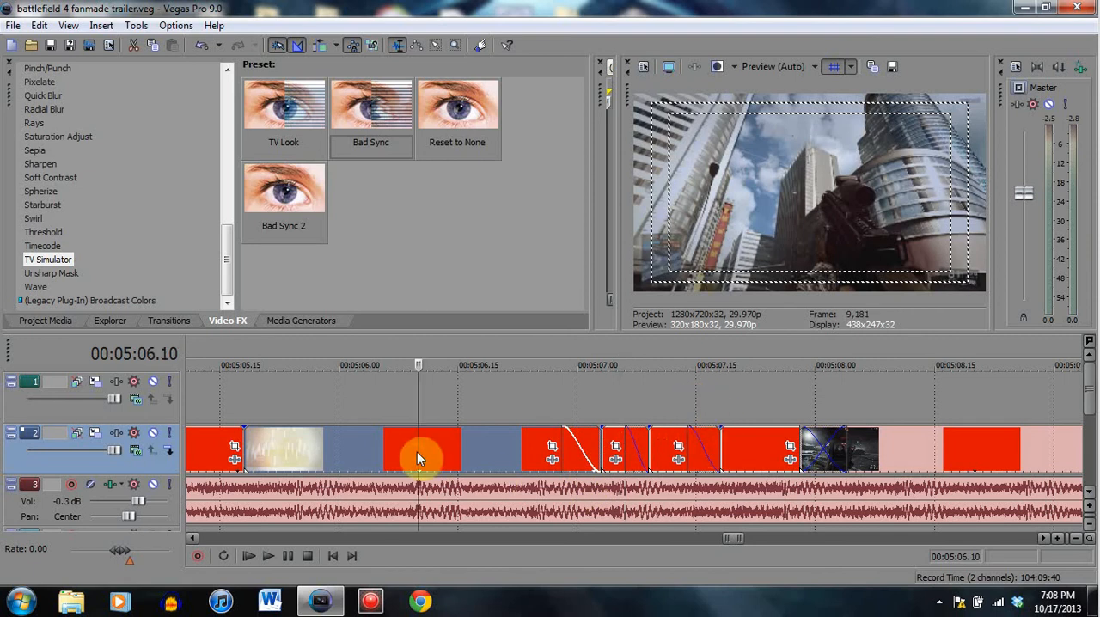
{"action": "left_click", "coordinate": [288, 556]}
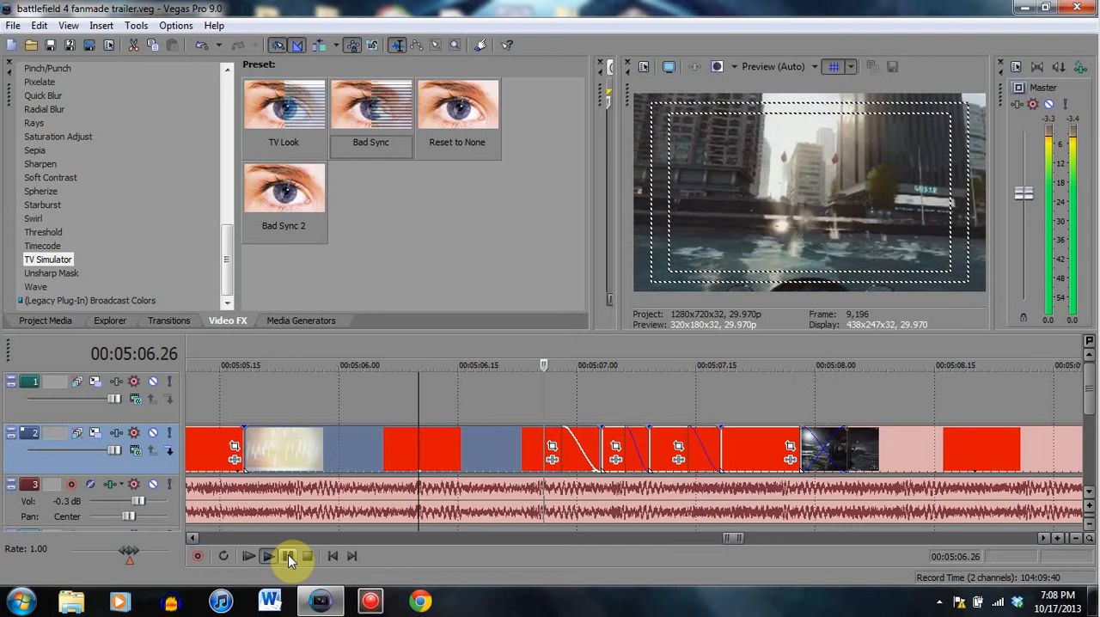
{"action": "left_click", "coordinate": [288, 556]}
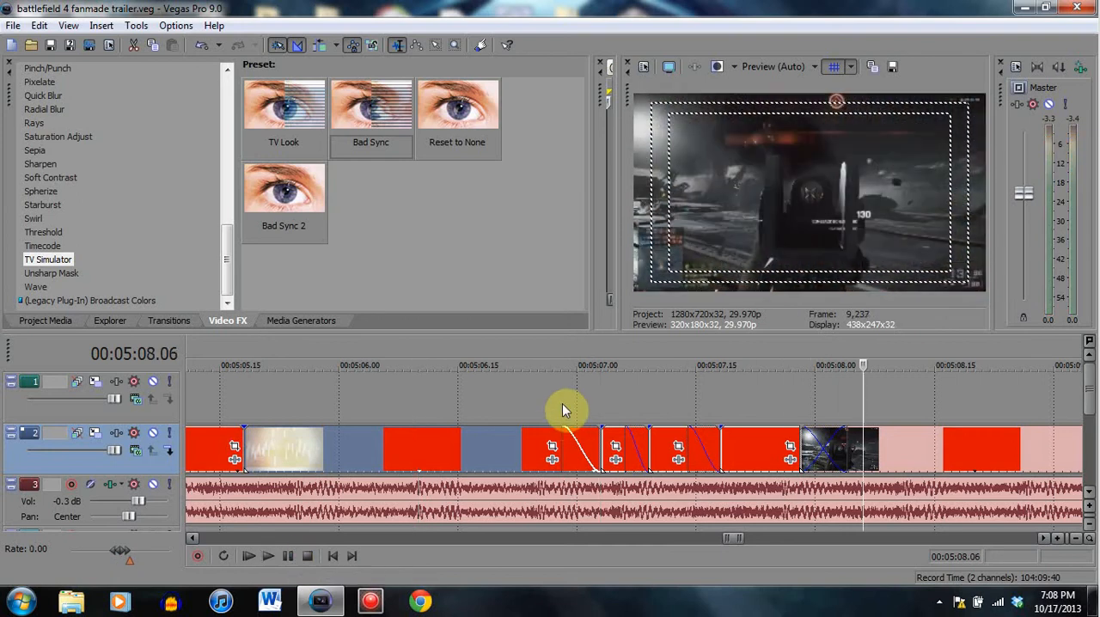
- Check the water clip's fade-out around 00:05:07.00, then play from 00:05:06.28 and pause at 00:05:08.02
{"action": "left_click", "coordinate": [564, 403]}
{"action": "left_click", "coordinate": [574, 403]}
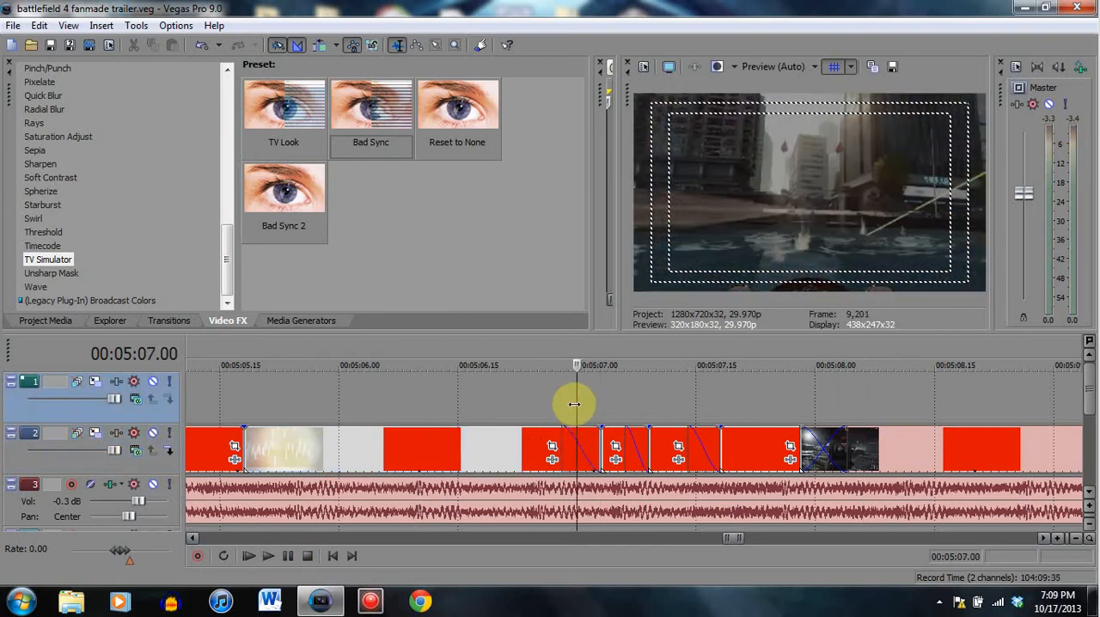
{"action": "left_click", "coordinate": [568, 420]}
{"action": "left_click", "coordinate": [562, 401]}
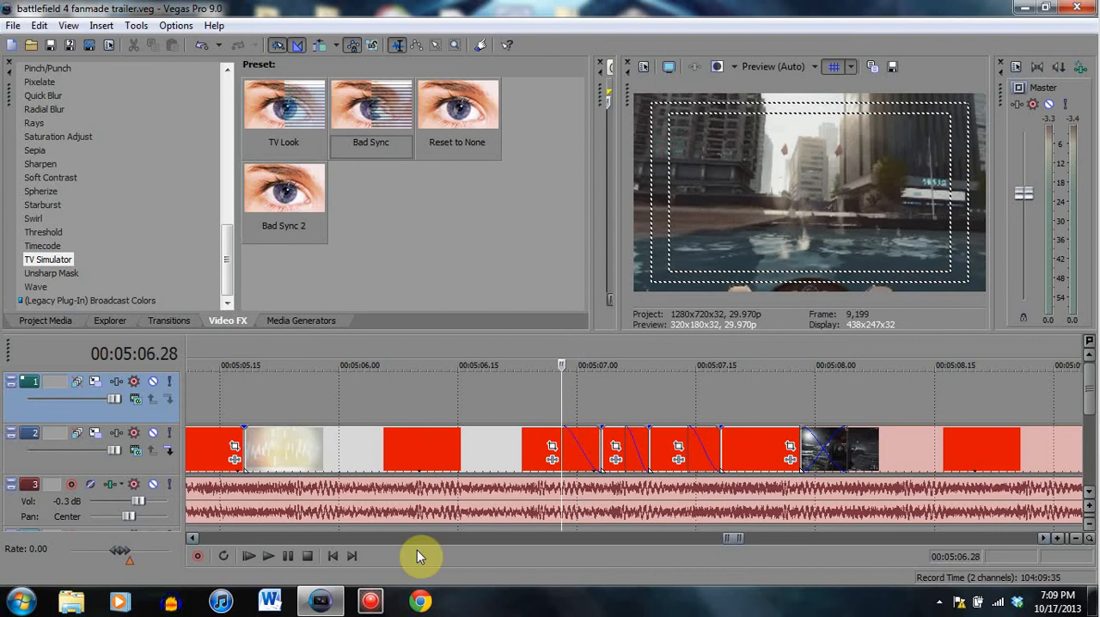
{"action": "left_click", "coordinate": [284, 557]}
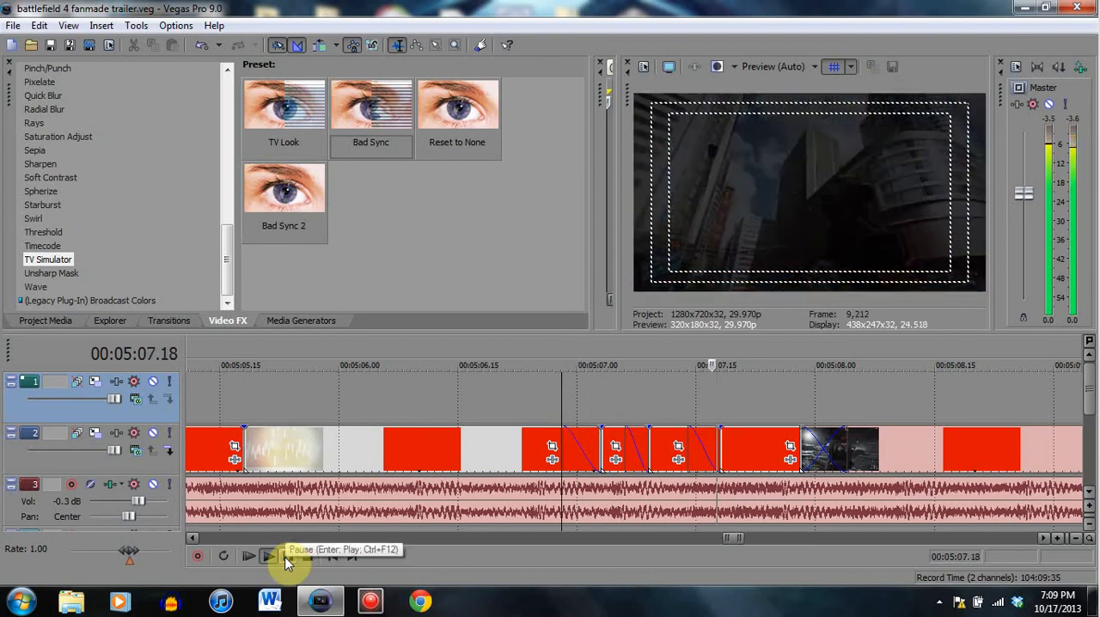
{"action": "left_click", "coordinate": [285, 557]}
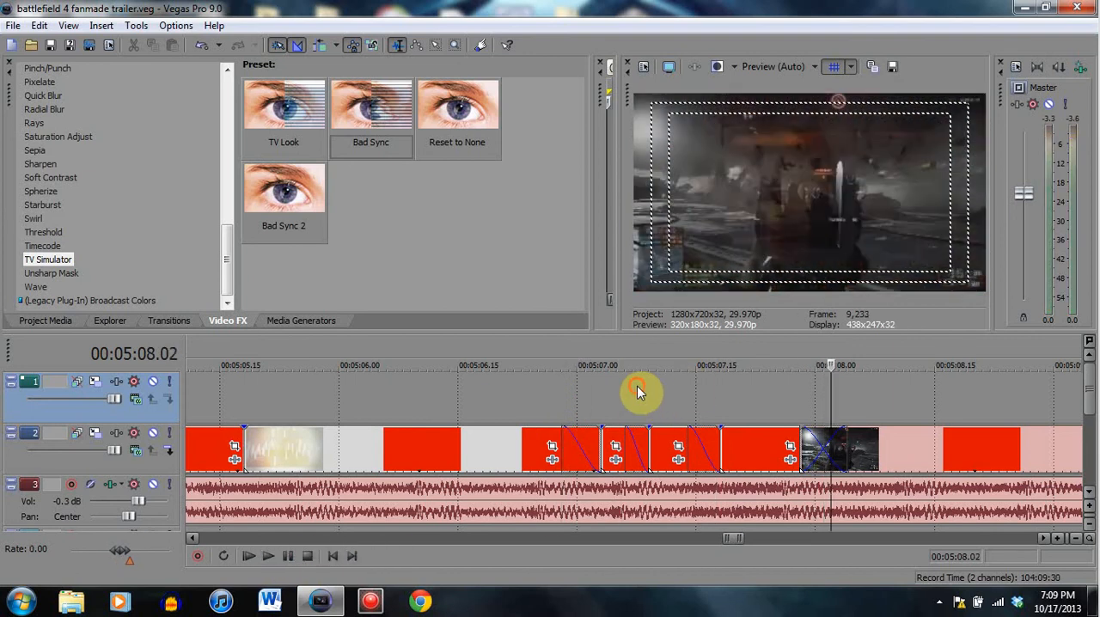
- Examine the water clip between 00:05:06.17 and 00:05:07.00, including its fade-out and the cut to the skyscraper clip at 00:05:07.03
{"action": "left_click", "coordinate": [637, 392]}
{"action": "left_click", "coordinate": [578, 396]}
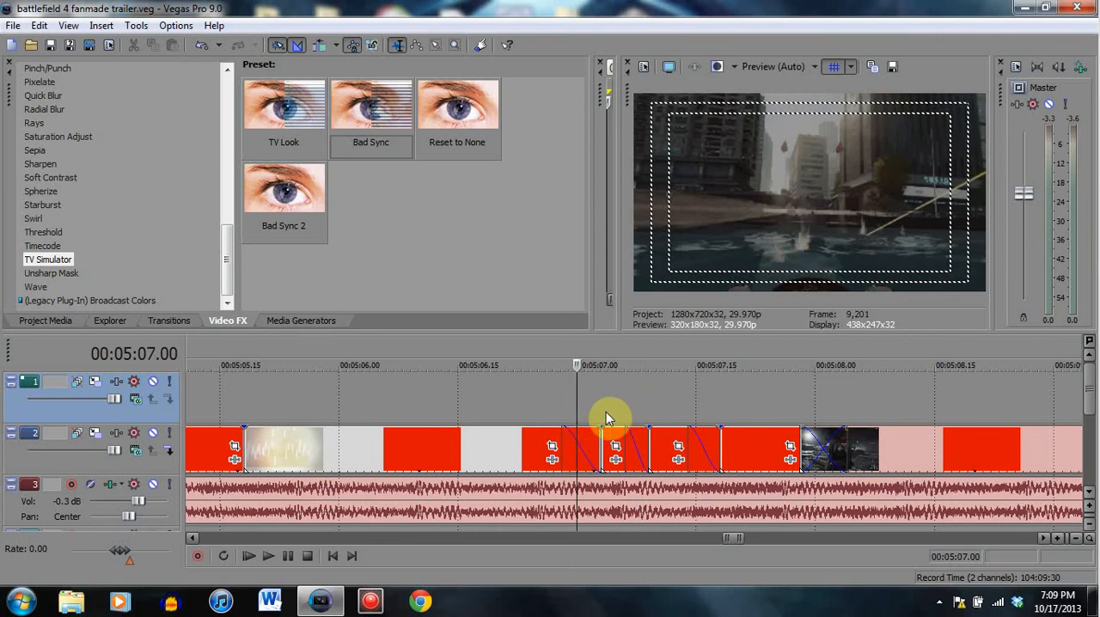
{"action": "left_click", "coordinate": [602, 404]}
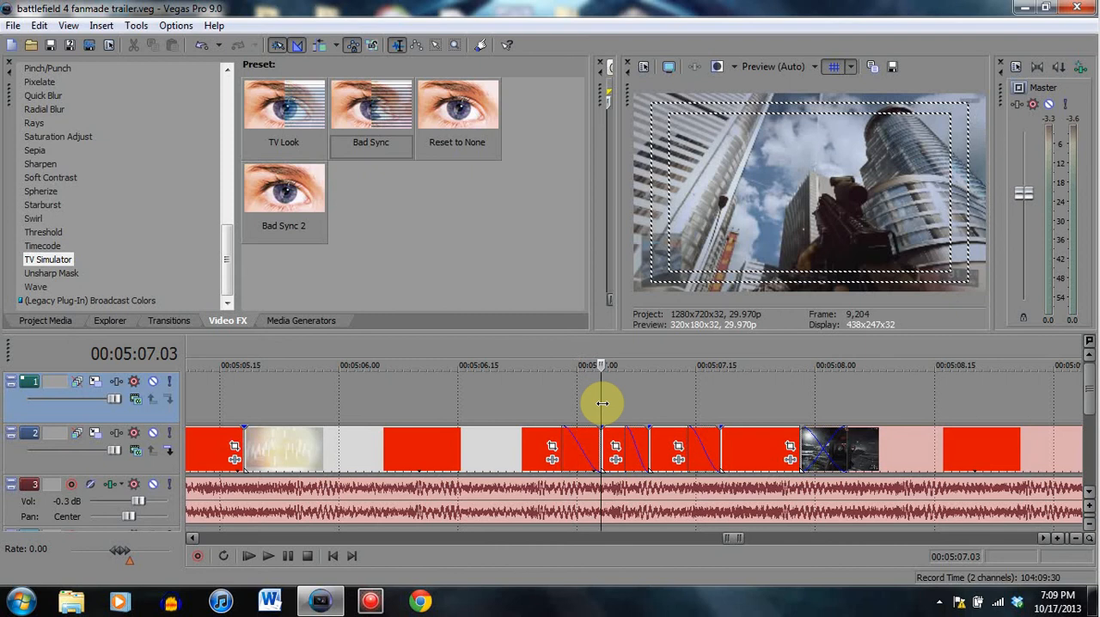
{"action": "left_click", "coordinate": [554, 404]}
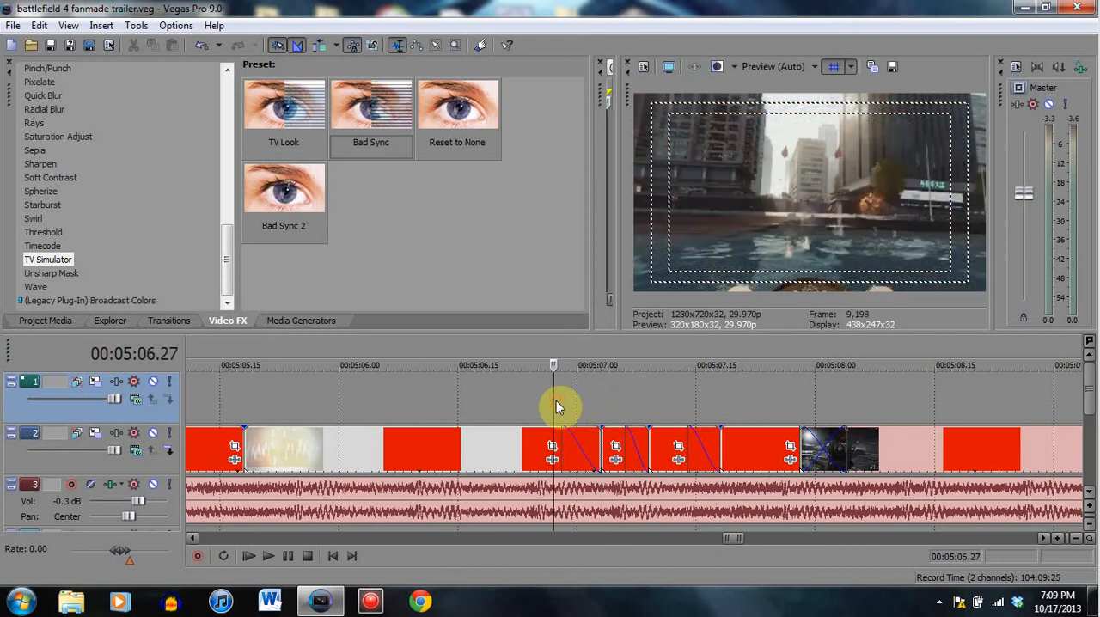
{"action": "left_click", "coordinate": [505, 395]}
{"action": "left_click", "coordinate": [474, 387]}
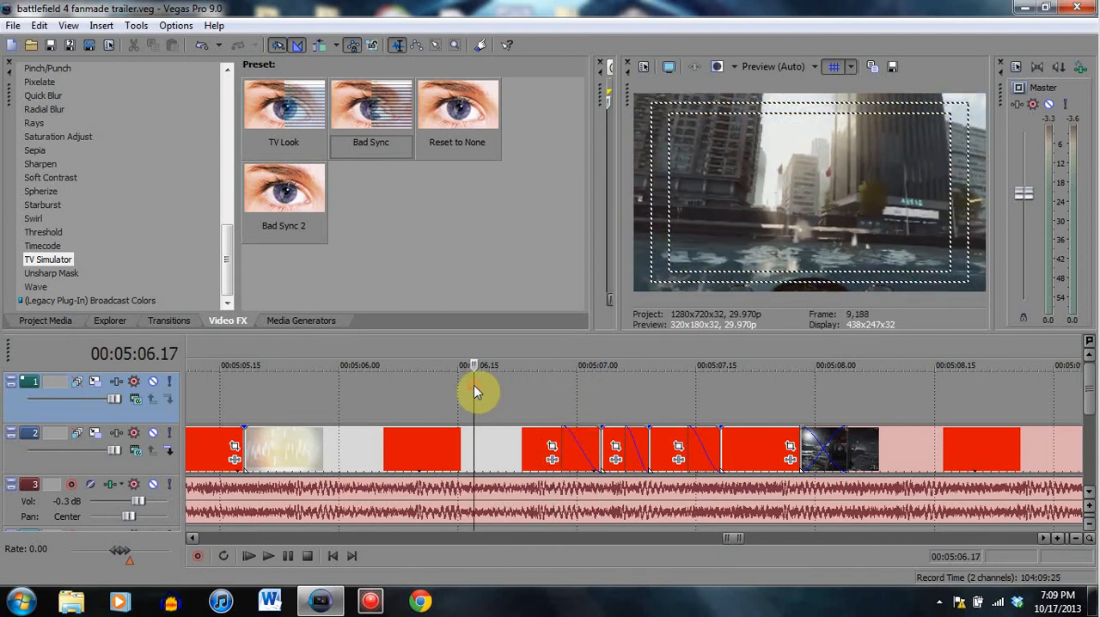
{"action": "left_click", "coordinate": [508, 391]}
{"action": "left_click", "coordinate": [561, 399]}
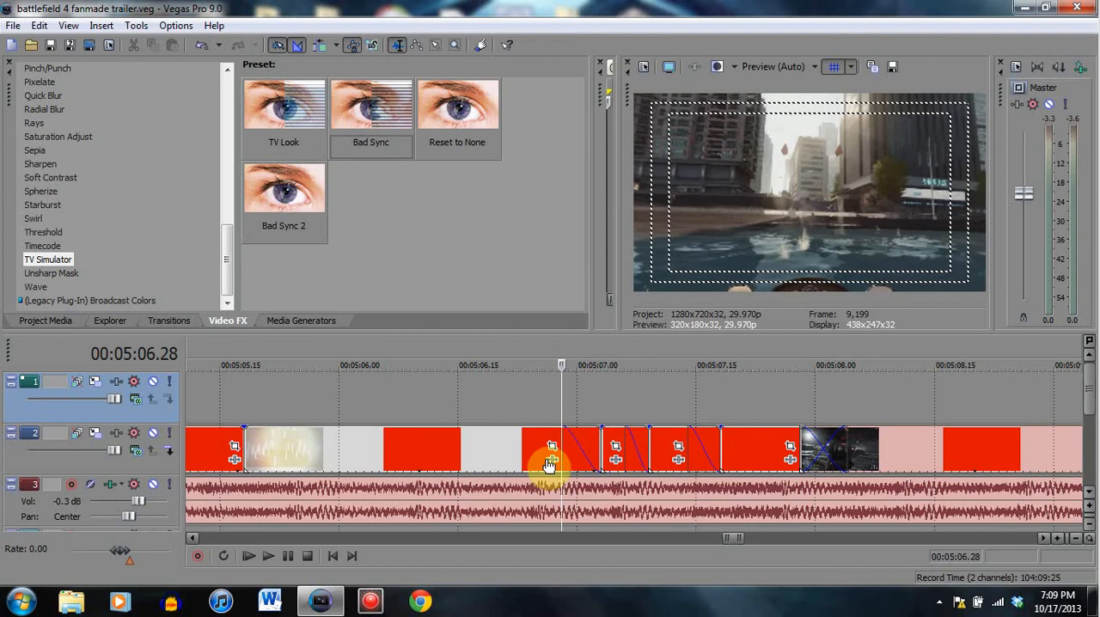
{"action": "left_click", "coordinate": [577, 391]}
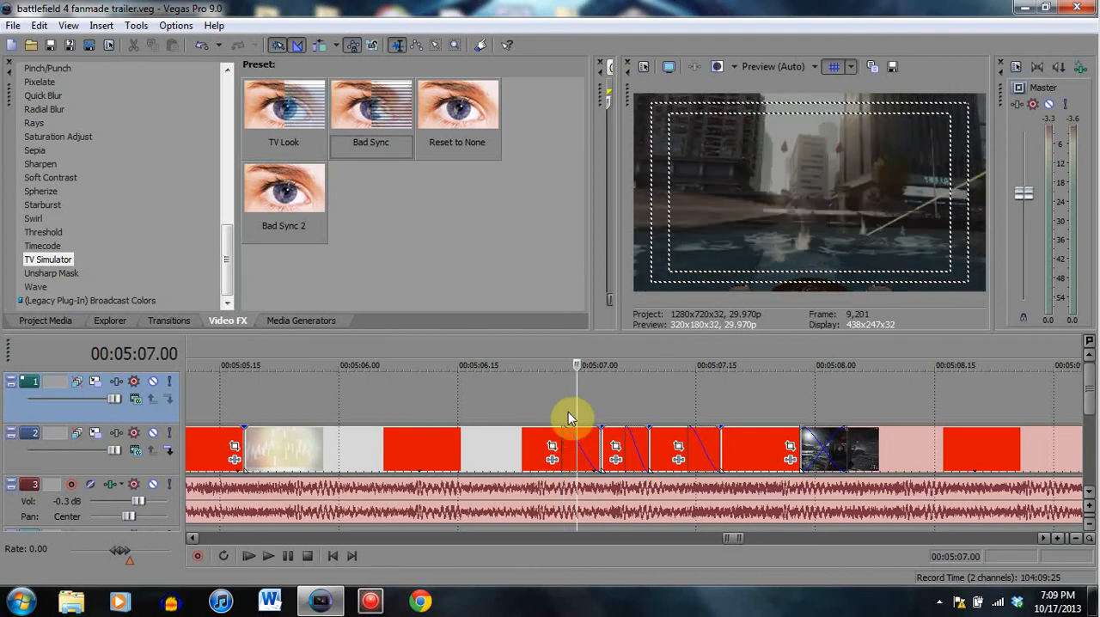
{"action": "left_click", "coordinate": [563, 399]}
- Replay the fade-out sequence from 00:05:06.26 and pause at 00:05:07.29
{"action": "left_click", "coordinate": [578, 403]}
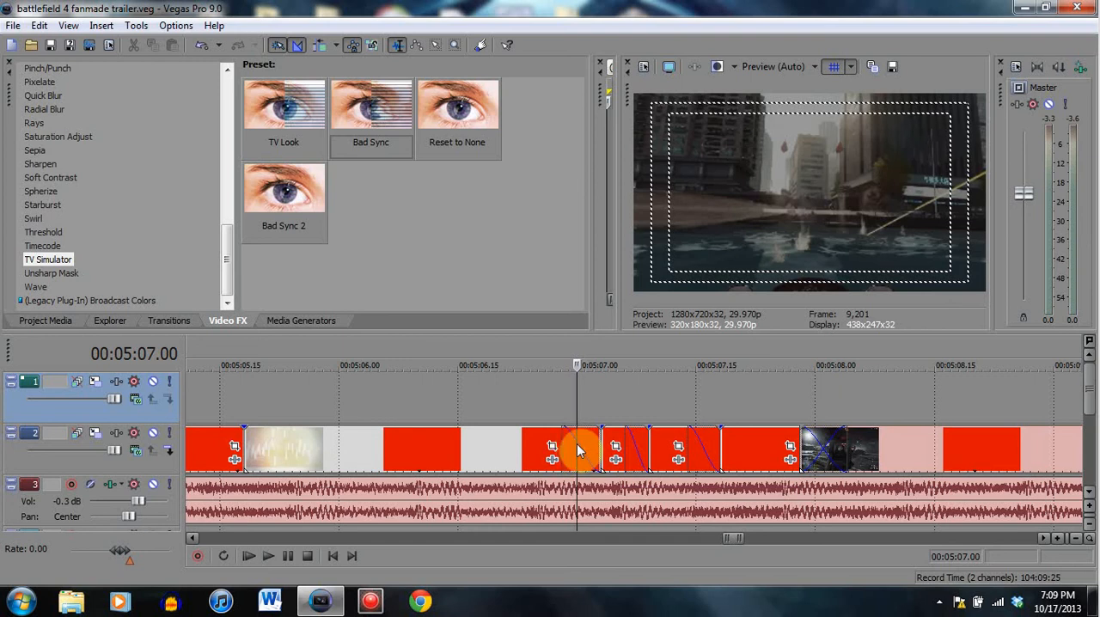
{"action": "left_click_drag", "start_coordinate": [578, 446], "coordinate": [545, 419]}
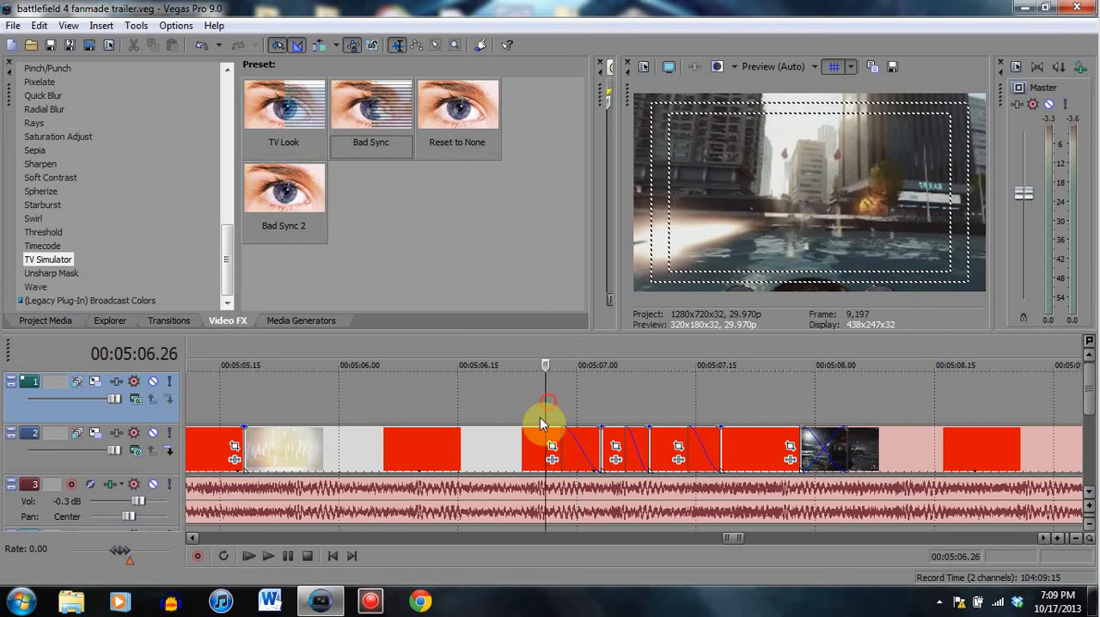
{"action": "left_click", "coordinate": [287, 557]}
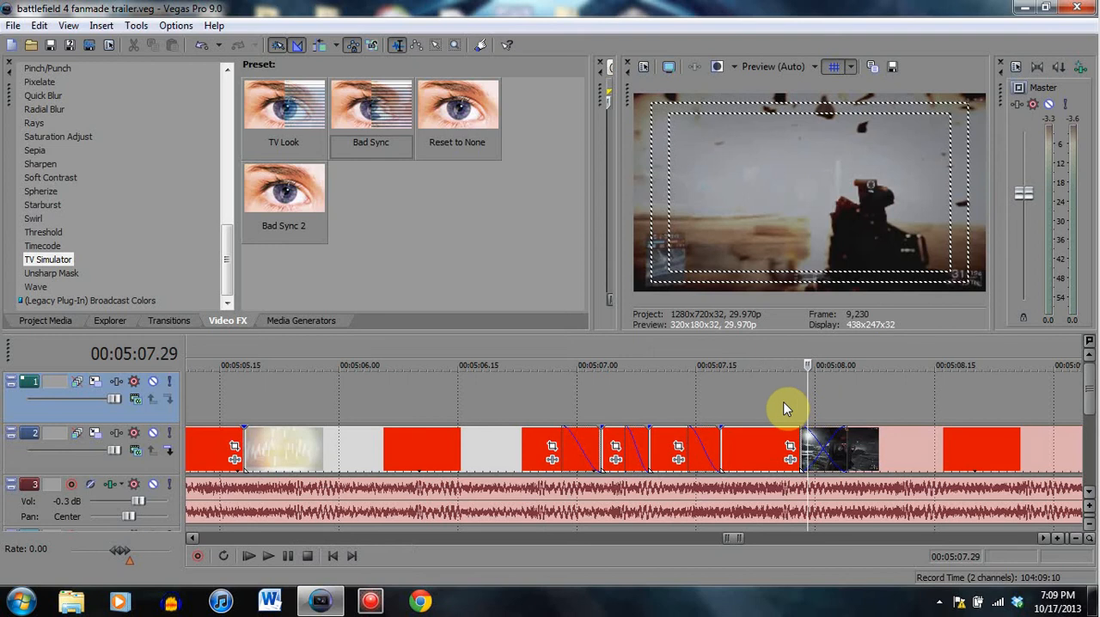
- Examine the crossfade into the dark gun-sight clip at 00:05:08.01, comparing it with frames at 00:05:08.07 and 00:05:07.21
{"action": "left_click", "coordinate": [824, 450]}
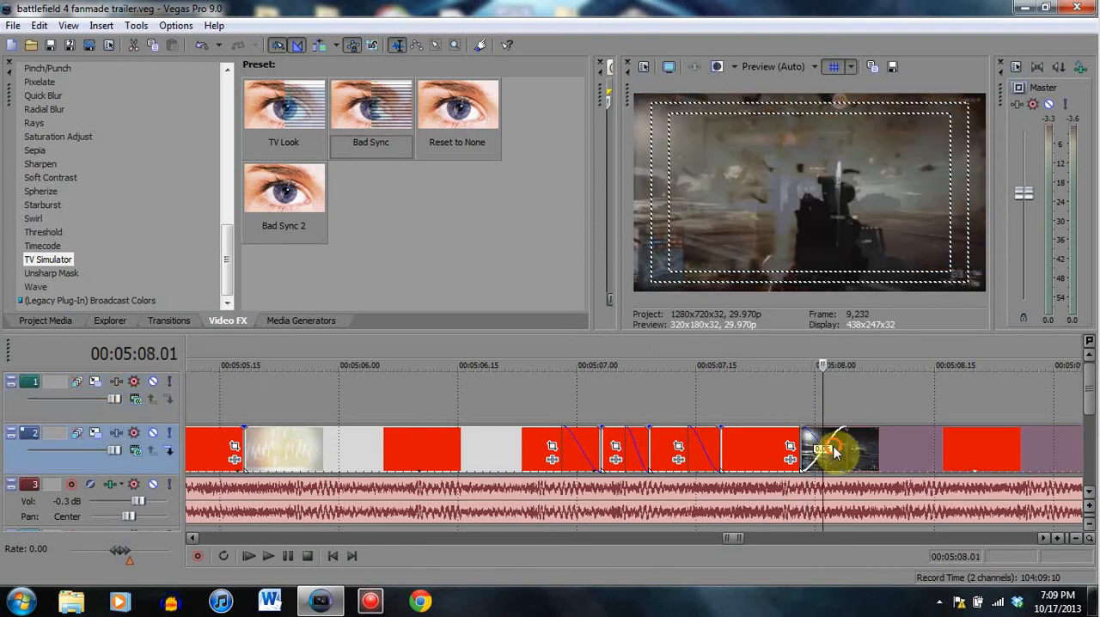
{"action": "left_click", "coordinate": [834, 448]}
{"action": "left_click_drag", "start_coordinate": [844, 445], "coordinate": [845, 445]}
{"action": "left_click", "coordinate": [870, 451]}
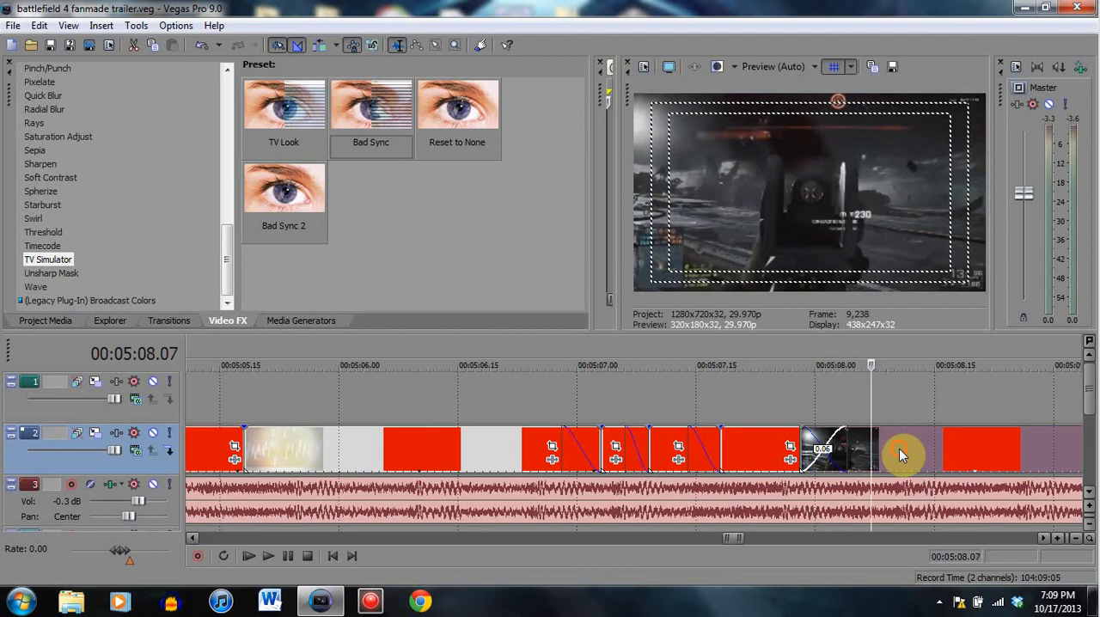
{"action": "left_click", "coordinate": [900, 450]}
{"action": "left_click", "coordinate": [823, 448]}
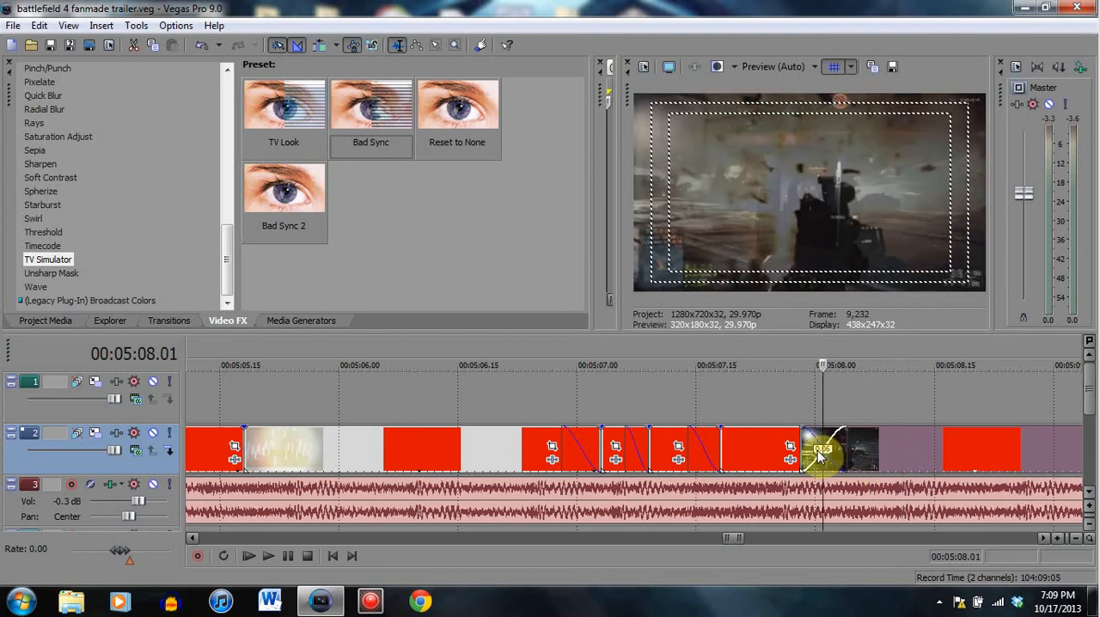
{"action": "left_click", "coordinate": [873, 446]}
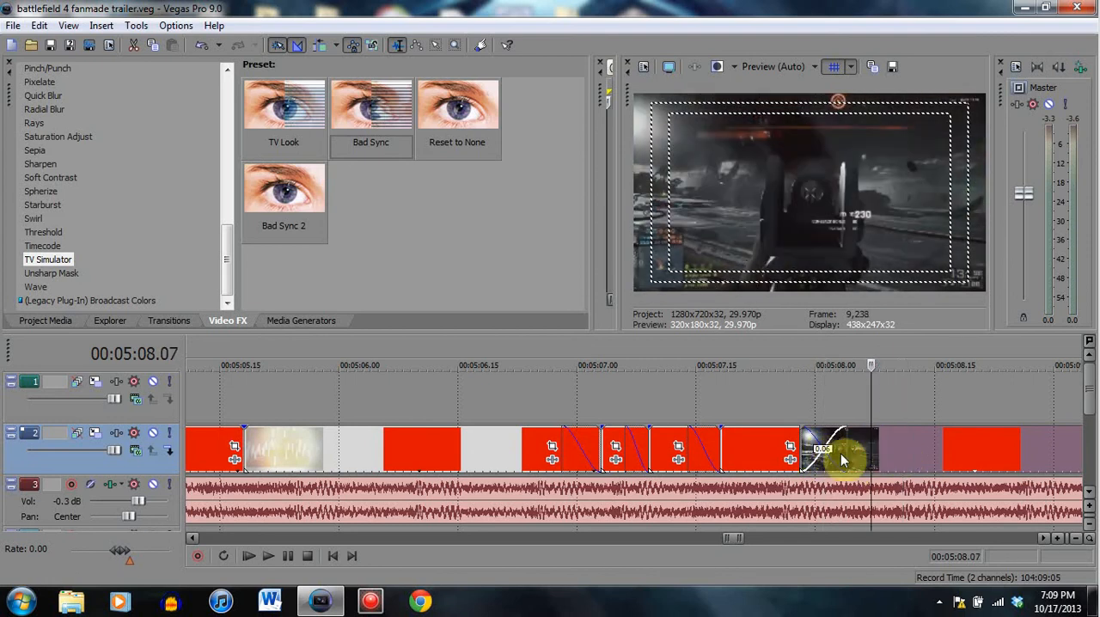
{"action": "left_click", "coordinate": [741, 447]}
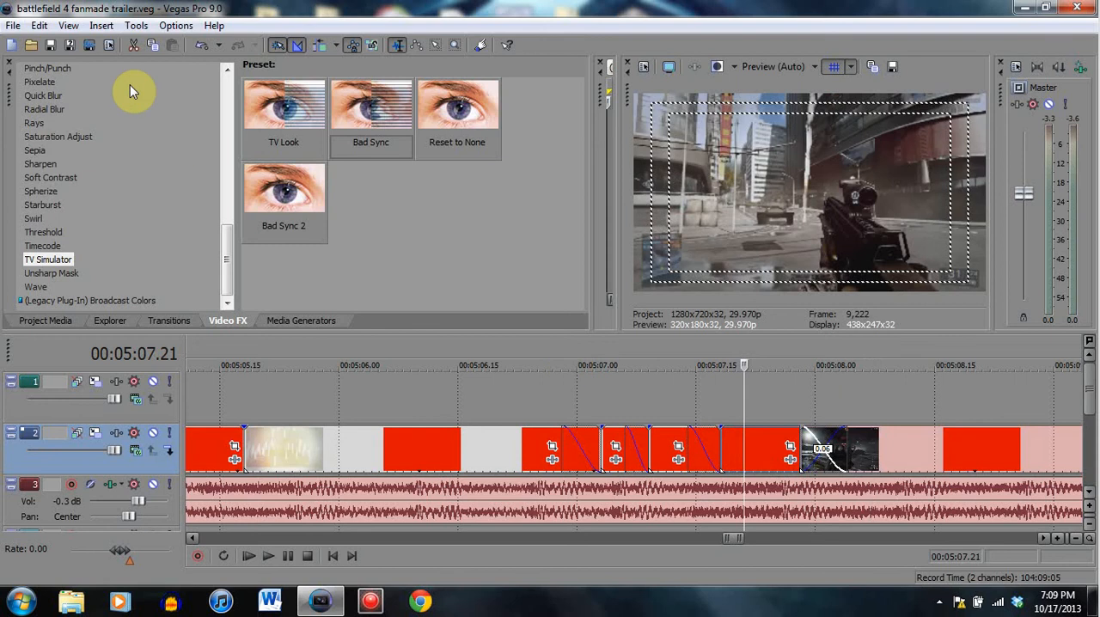
- Inspect the successive fade-outs of the short clips from 00:05:06.20 through 00:05:07.01 to 00:05:07.16
{"action": "left_click", "coordinate": [464, 401]}
{"action": "left_click", "coordinate": [499, 408]}
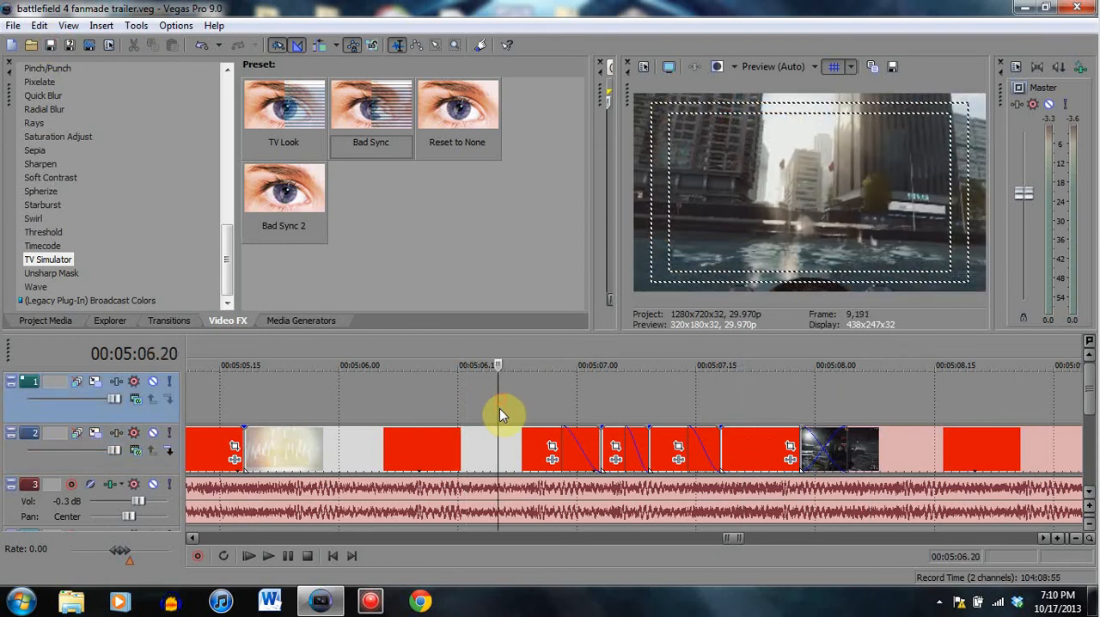
{"action": "left_click", "coordinate": [570, 402]}
{"action": "left_click", "coordinate": [584, 404]}
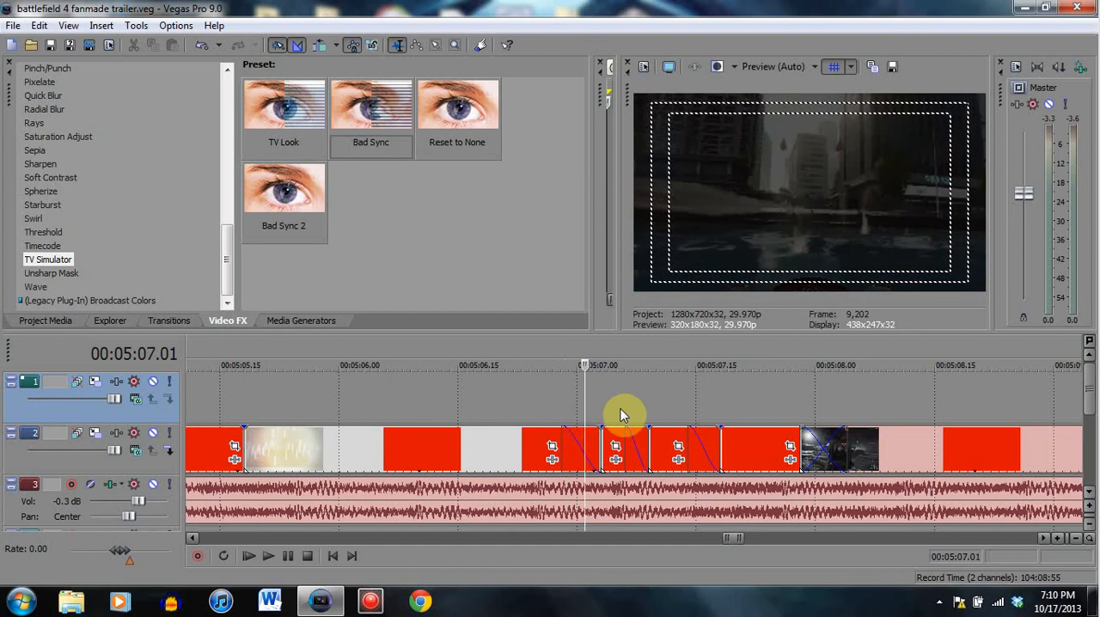
{"action": "left_click", "coordinate": [632, 396]}
{"action": "left_click", "coordinate": [694, 402]}
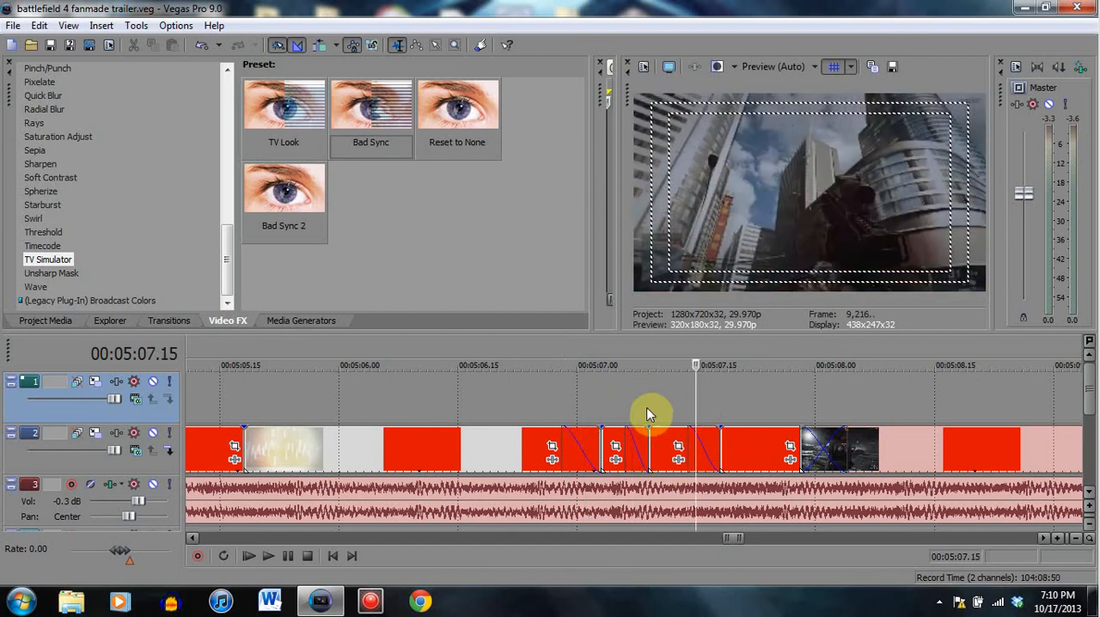
{"action": "left_click", "coordinate": [585, 398]}
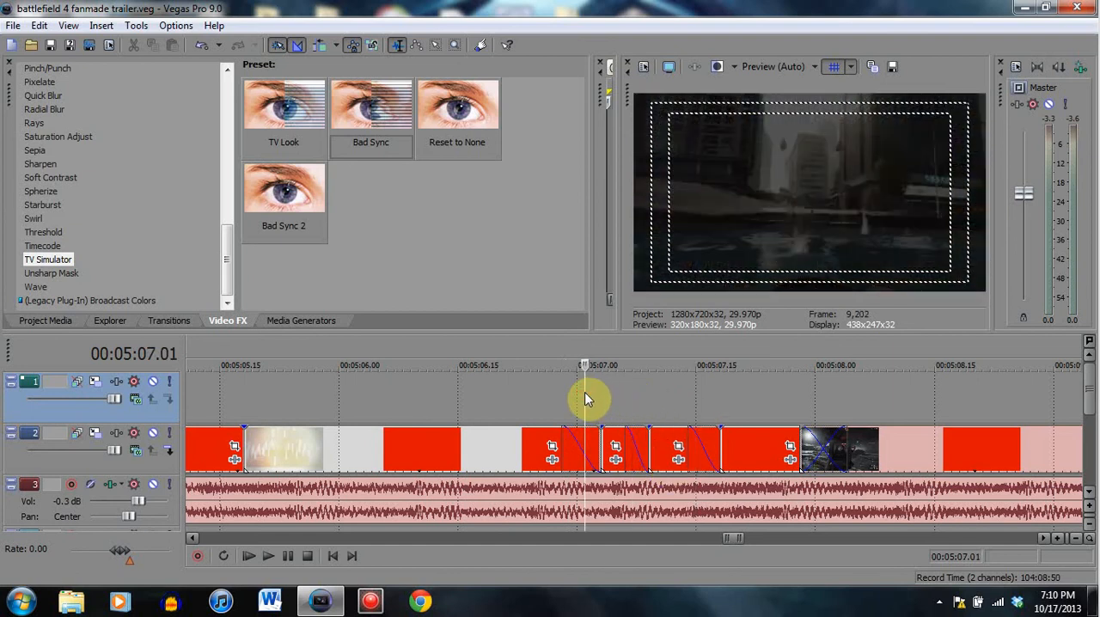
{"action": "left_click", "coordinate": [633, 395]}
{"action": "left_click", "coordinate": [707, 396]}
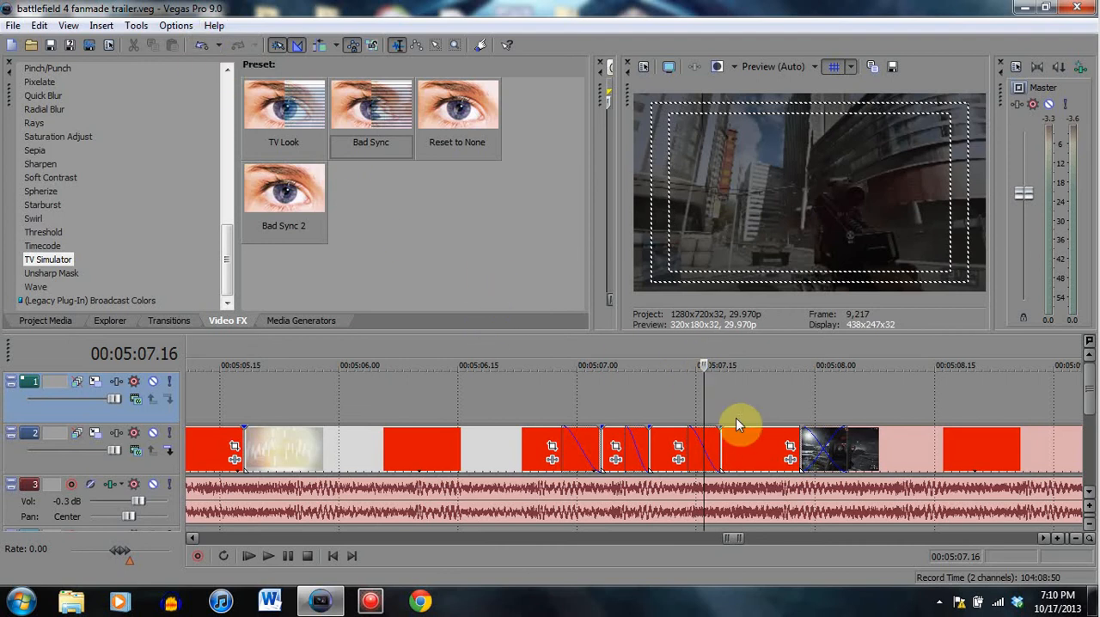
{"action": "left_click_drag", "start_coordinate": [597, 448], "coordinate": [651, 450]}
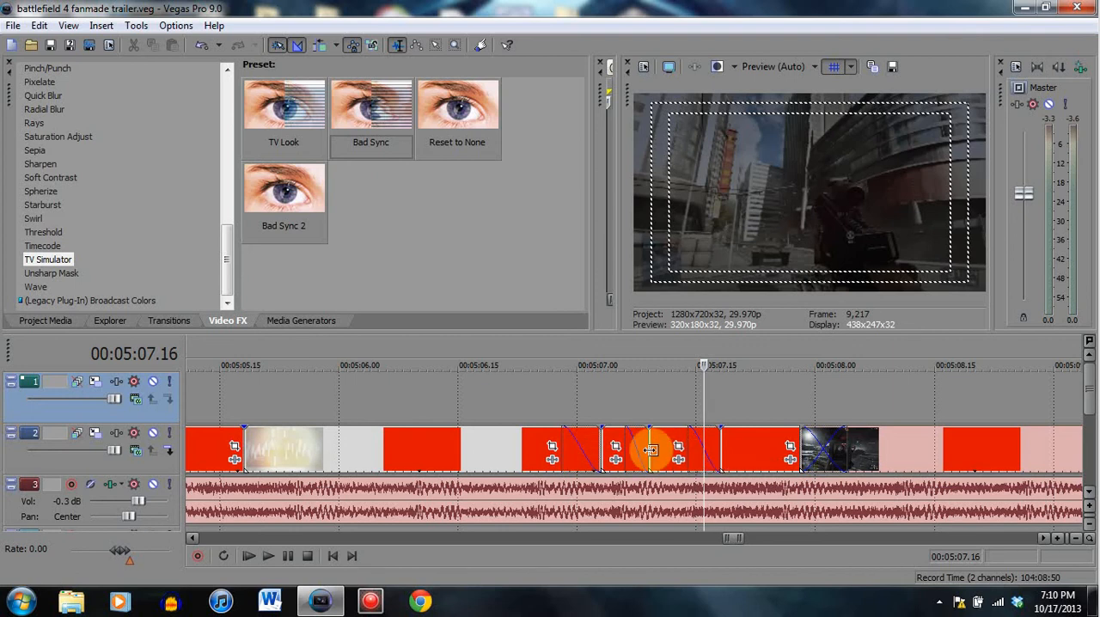
{"action": "left_click", "coordinate": [221, 45]}
{"action": "left_click", "coordinate": [725, 453]}
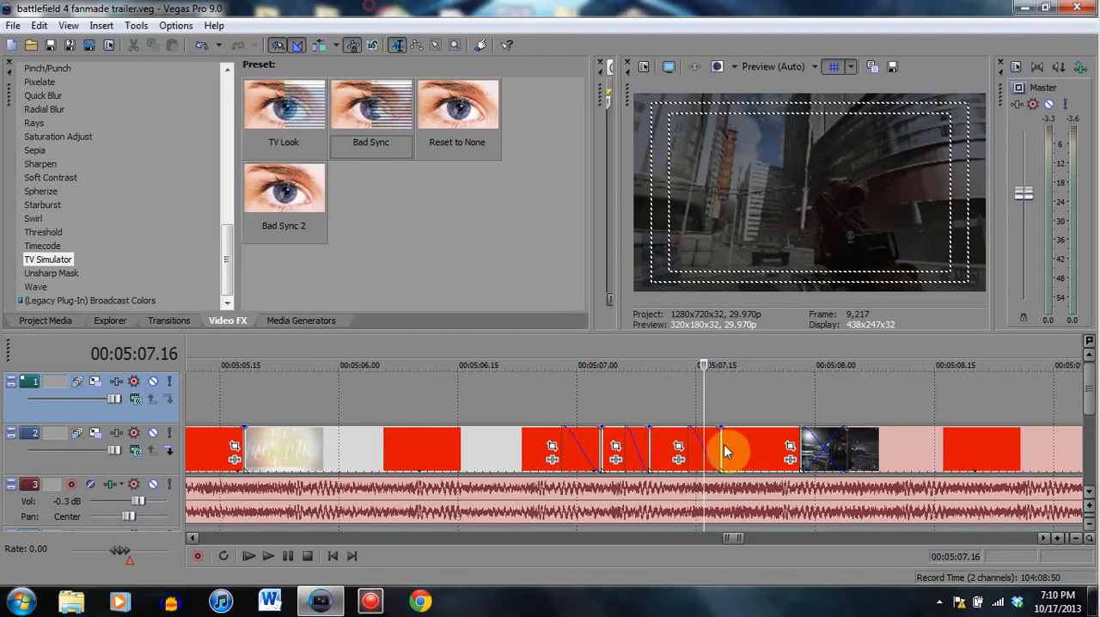
- Examine the following run of short faded clips at 00:05:08.14, 00:05:11.19 and 00:05:11.10, up to the sniper clip at 00:05:12.15
{"action": "left_click", "coordinate": [928, 446]}
{"action": "scroll", "coordinate": [907, 442], "scroll_direction": "down", "scroll_amount": 2}
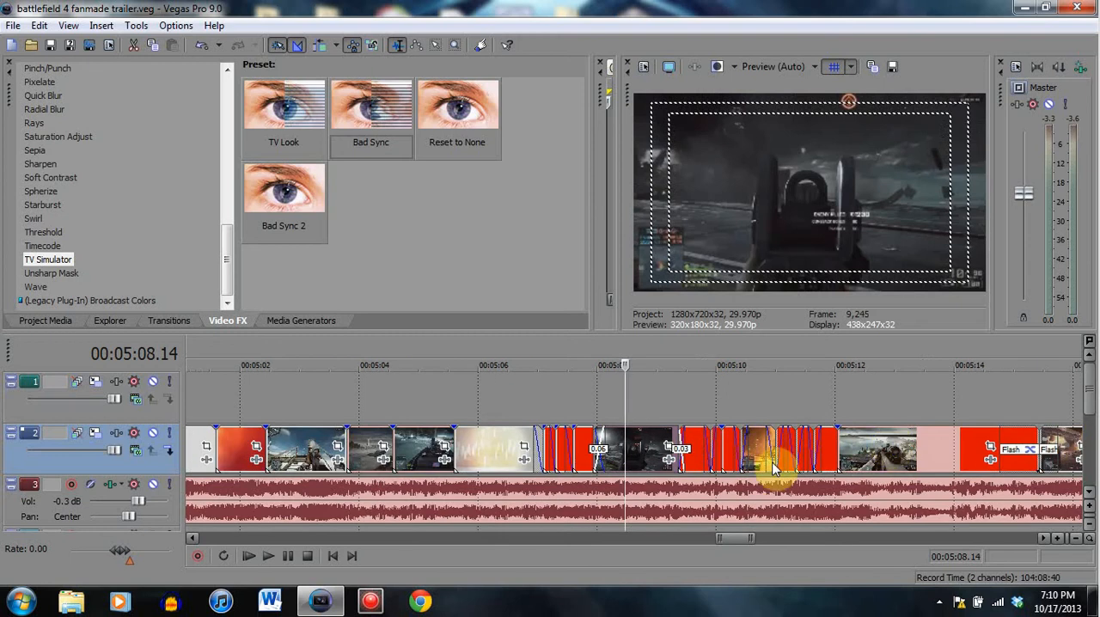
{"action": "left_click", "coordinate": [816, 461]}
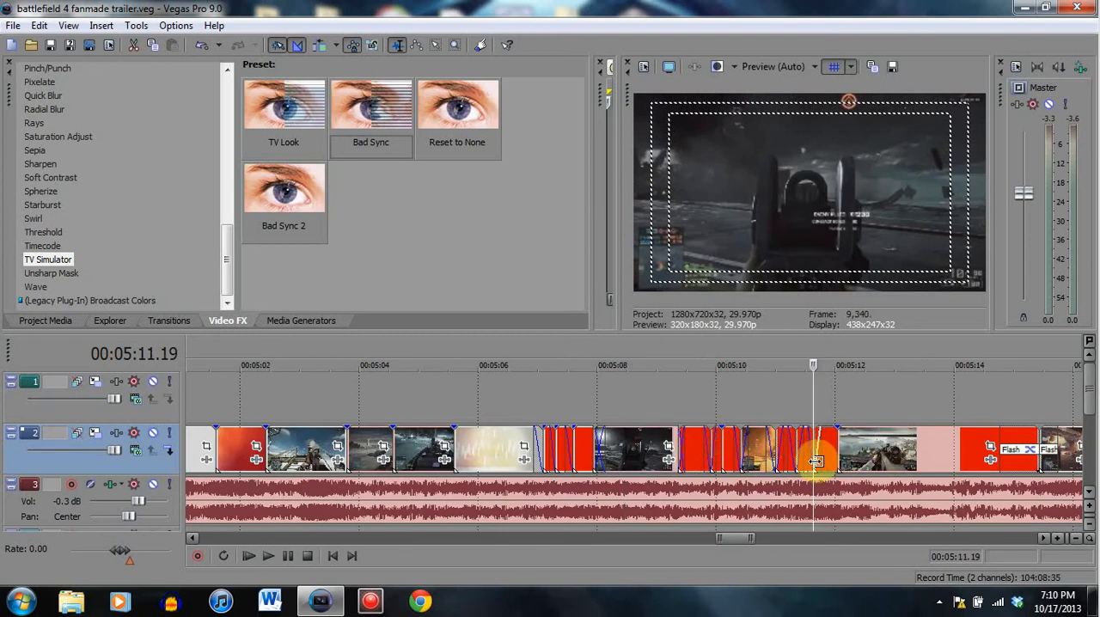
{"action": "left_click", "coordinate": [795, 448]}
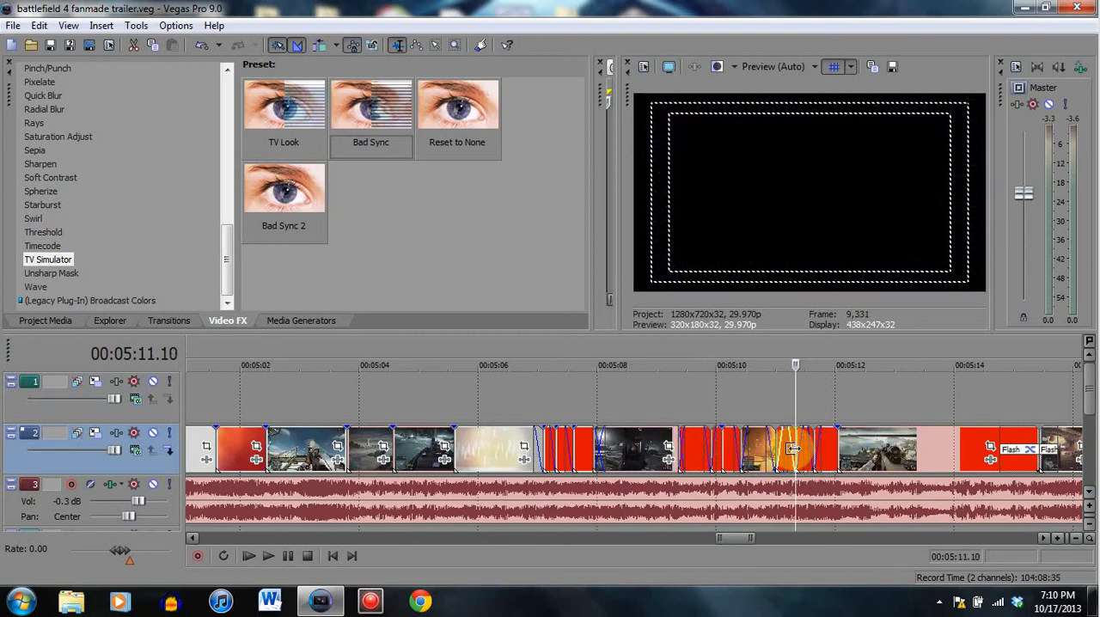
{"action": "left_click", "coordinate": [864, 451]}
{"action": "scroll", "coordinate": [793, 448], "scroll_direction": "down", "scroll_amount": 2}
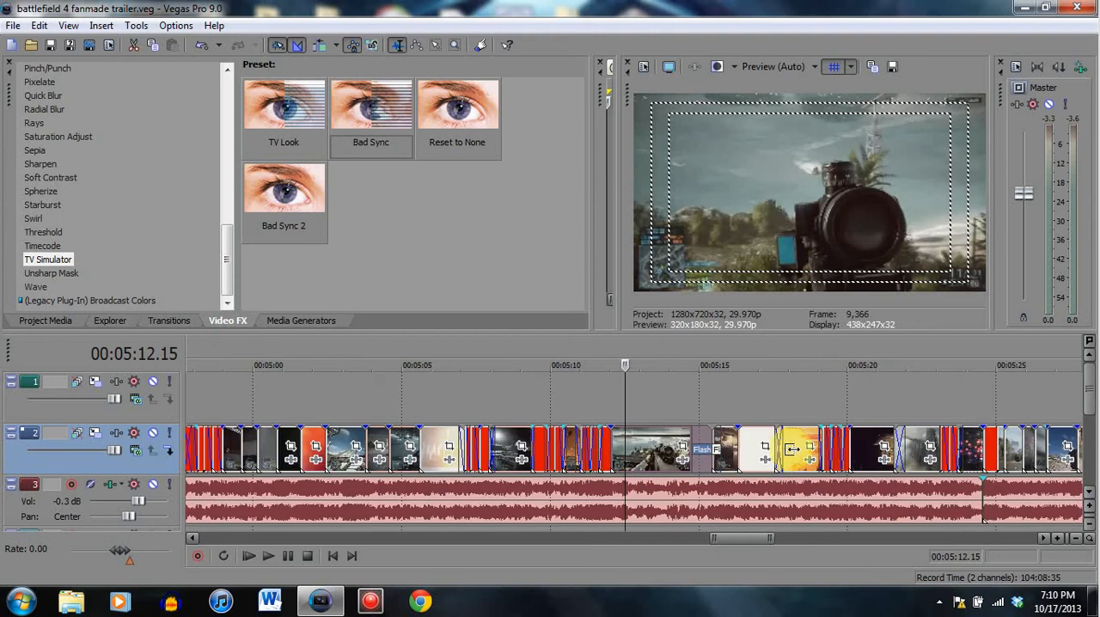
- Play the sniper clip through its Flash transition into the explosion clip and pause at 00:05:15.21
{"action": "left_click", "coordinate": [692, 447]}
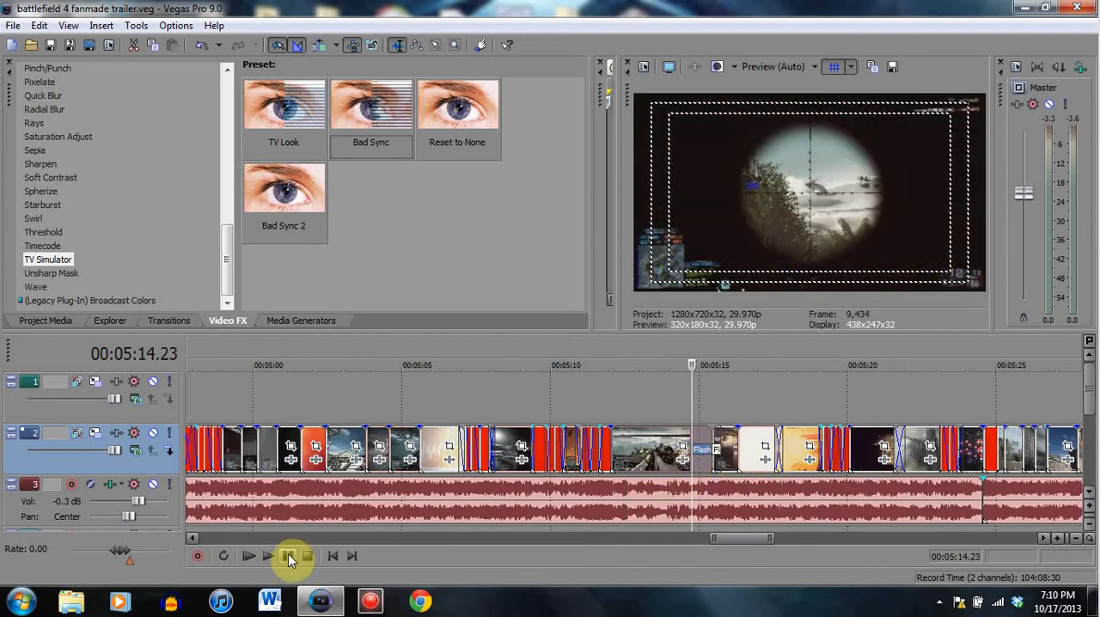
{"action": "left_click", "coordinate": [644, 453]}
{"action": "left_click", "coordinate": [291, 554]}
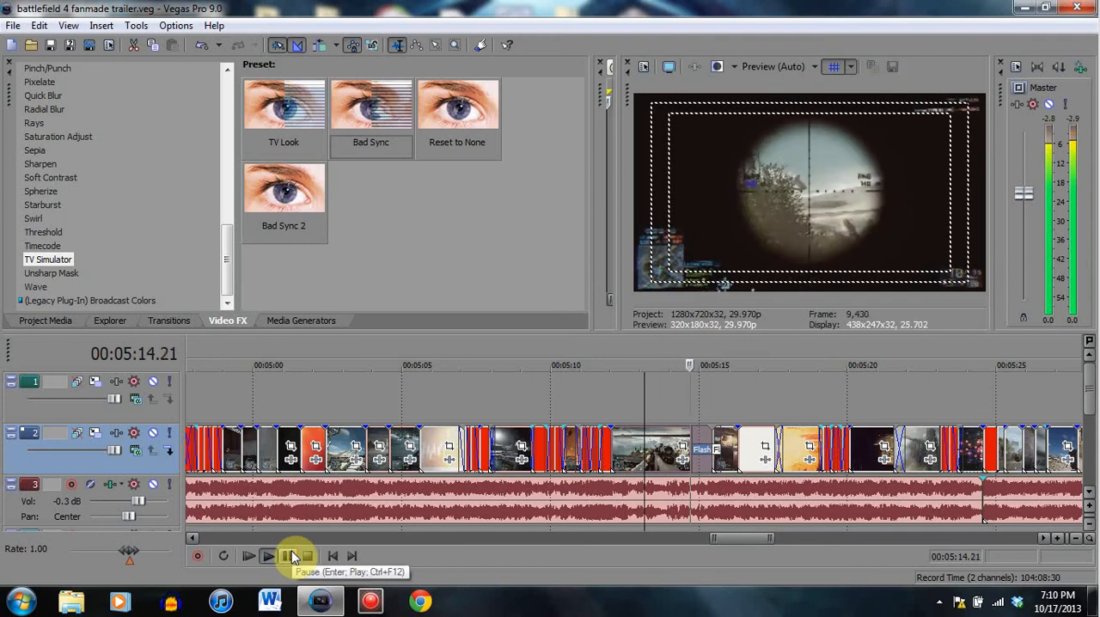
{"action": "left_click", "coordinate": [291, 554]}
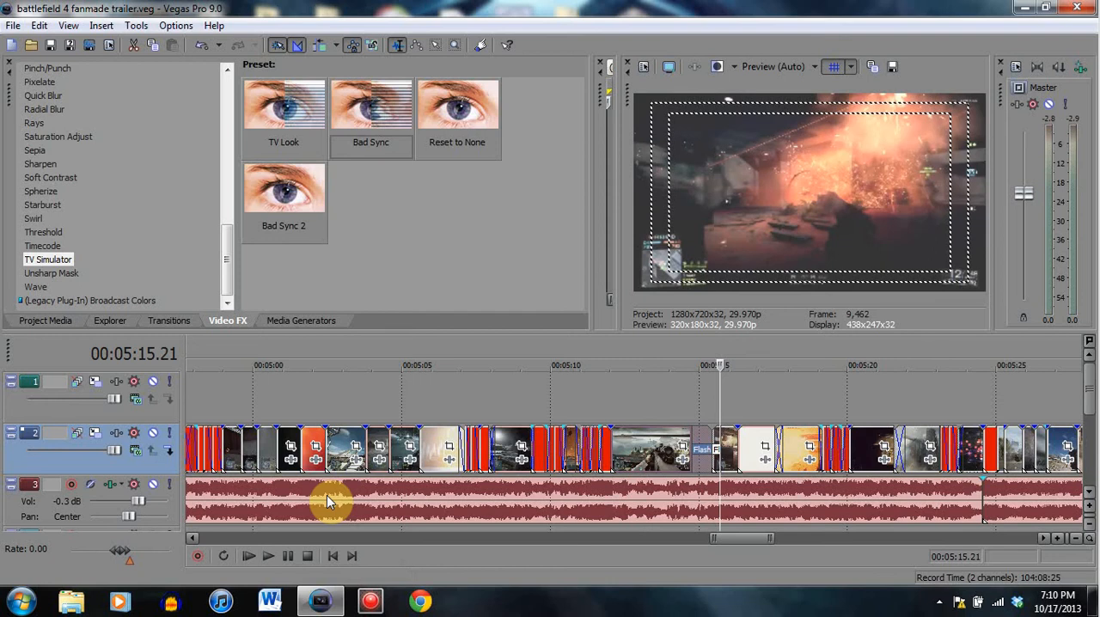
- Inspect the Flash transition at the end of the scope clip at 00:05:14.23, 00:05:15.13 and 00:05:15.01
{"action": "left_click", "coordinate": [694, 435]}
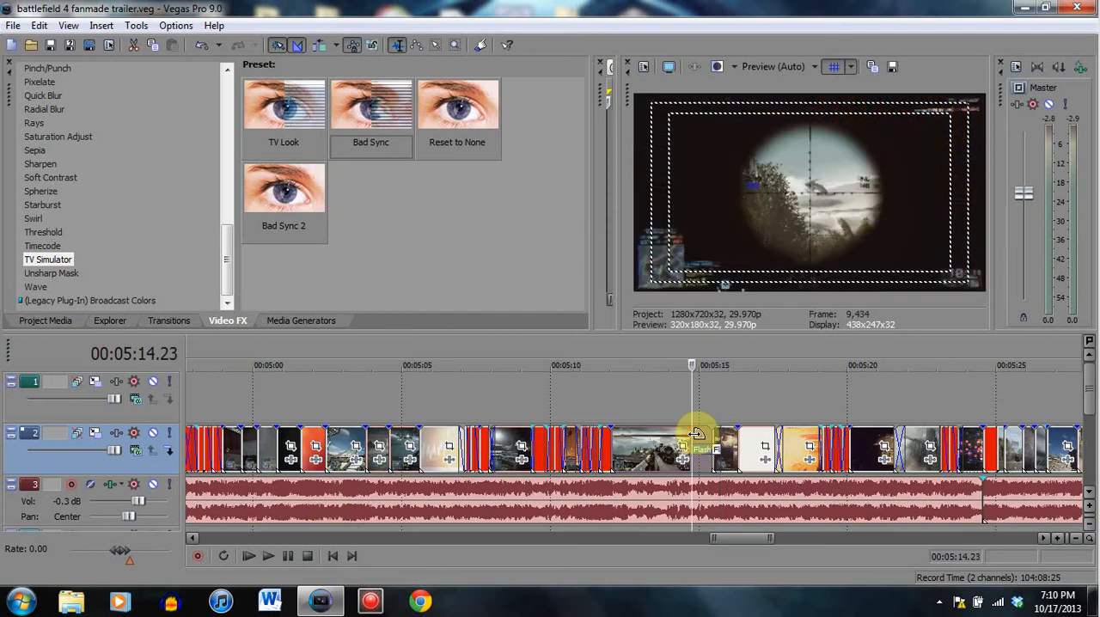
{"action": "scroll", "coordinate": [727, 472], "scroll_direction": "up", "scroll_amount": 5}
{"action": "left_click", "coordinate": [667, 450]}
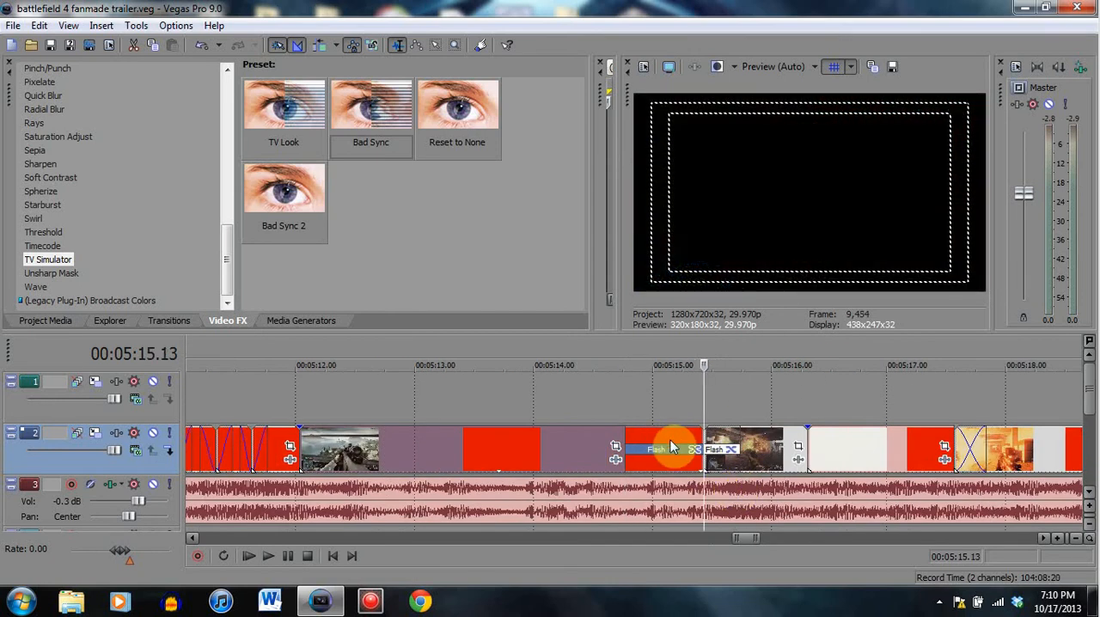
{"action": "left_click", "coordinate": [672, 447]}
{"action": "left_click", "coordinate": [657, 445]}
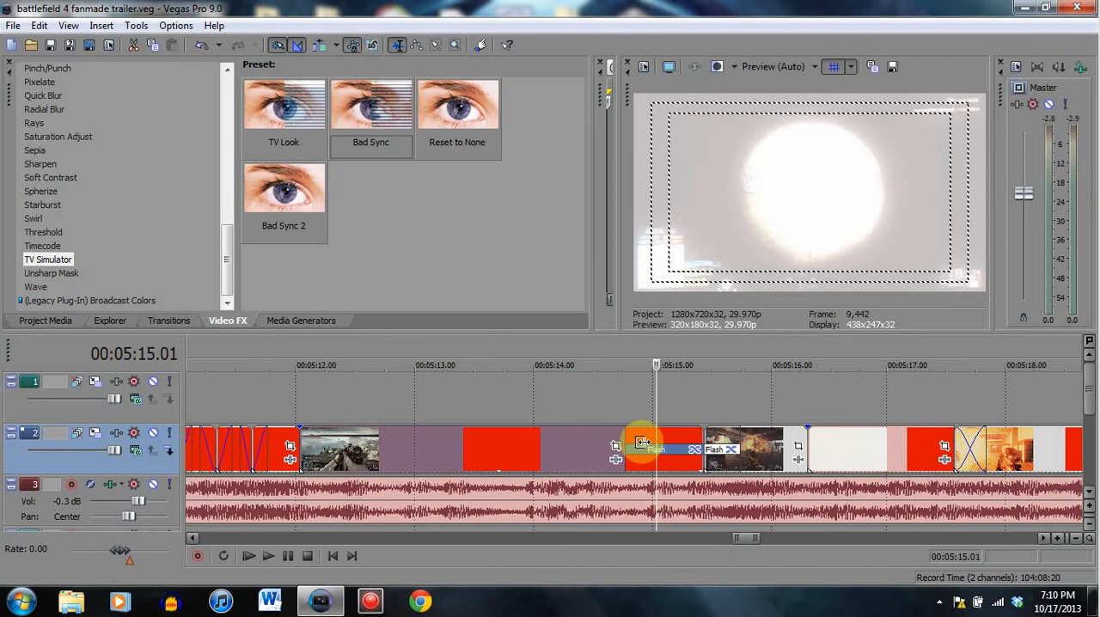
{"action": "left_click", "coordinate": [644, 440]}
{"action": "left_click", "coordinate": [658, 444]}
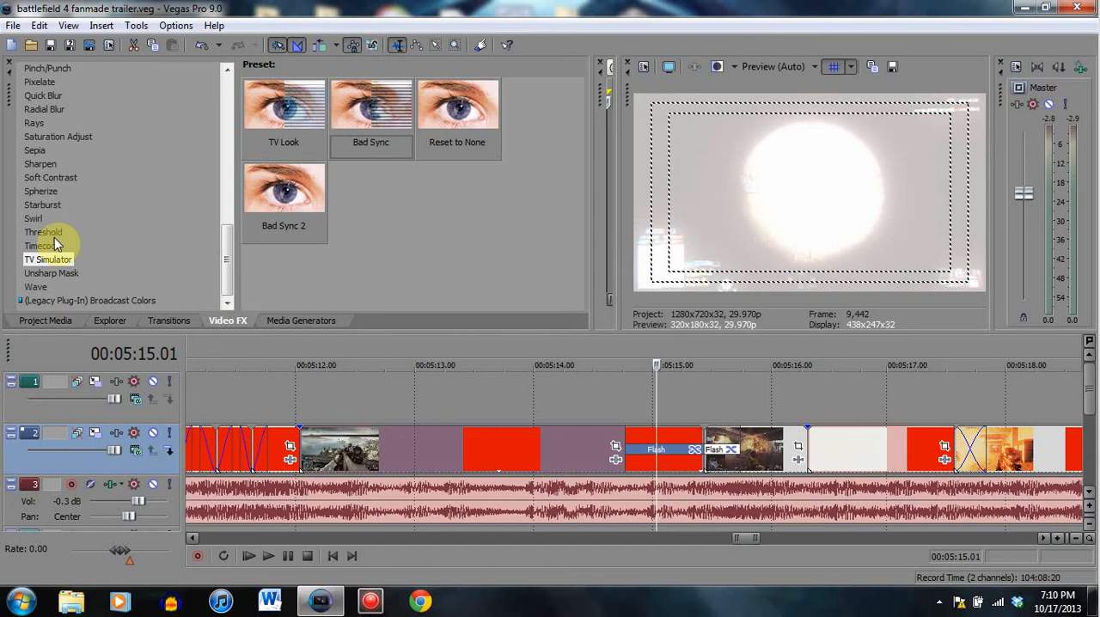
- Browse the video effects and display the presets of the Glow effect
{"action": "scroll", "coordinate": [147, 236], "scroll_direction": "up", "scroll_amount": 10}
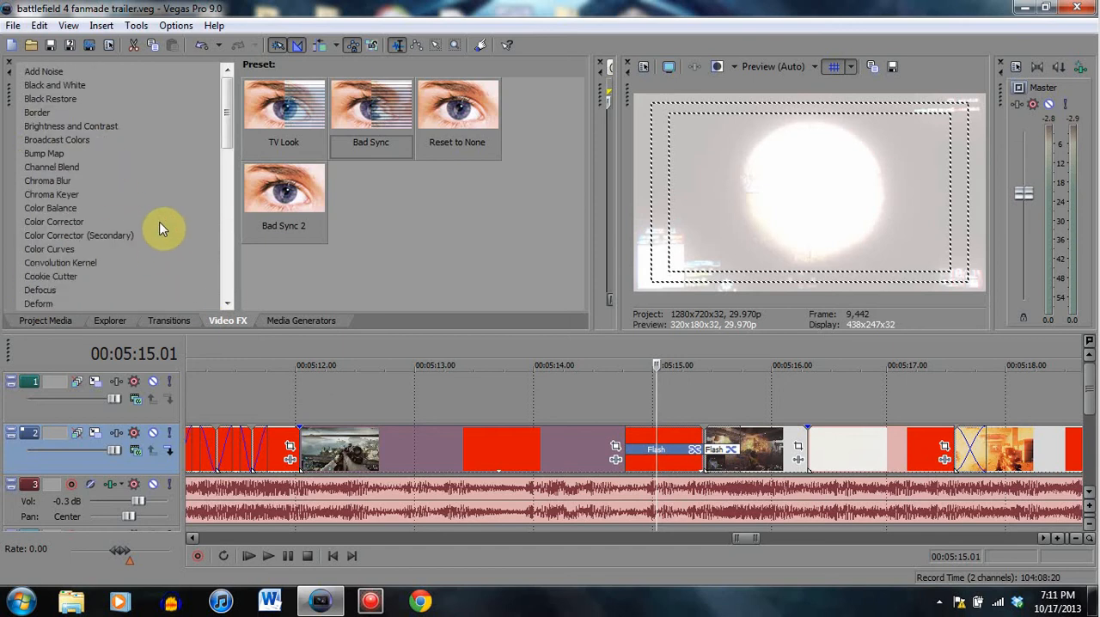
{"action": "scroll", "coordinate": [89, 216], "scroll_direction": "down", "scroll_amount": 3}
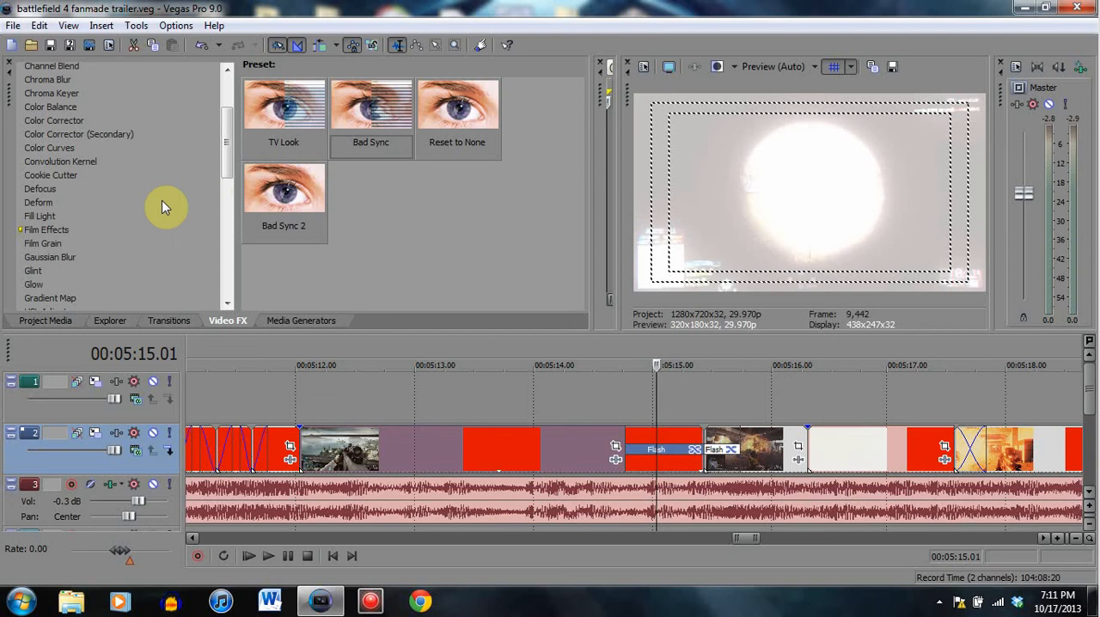
{"action": "scroll", "coordinate": [160, 209], "scroll_direction": "down", "scroll_amount": 1}
{"action": "left_click", "coordinate": [34, 235]}
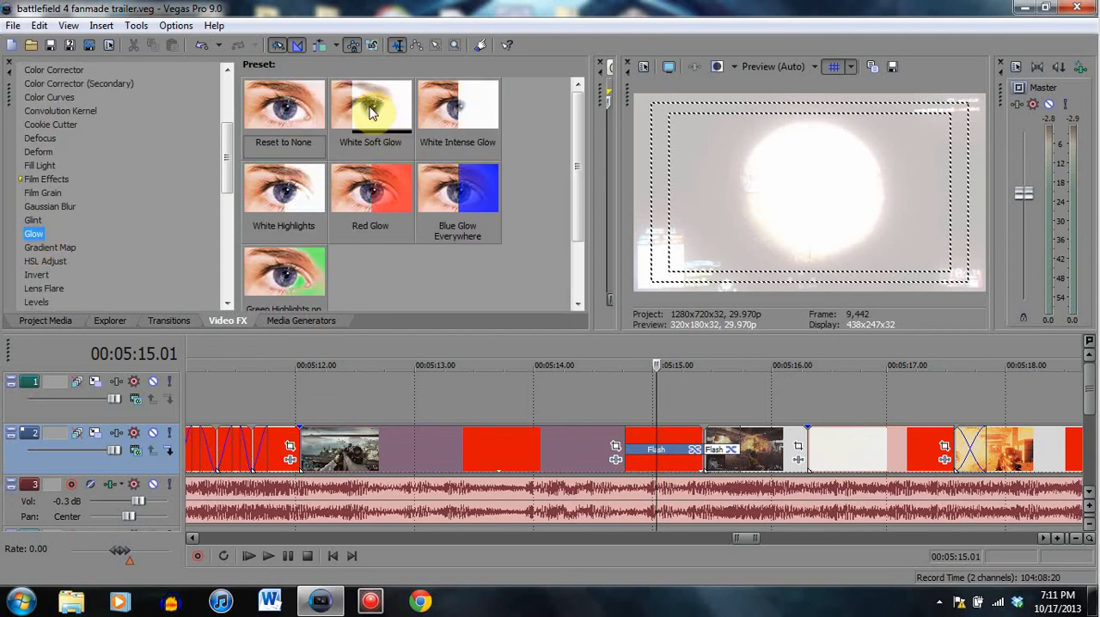
- Replay the two Flash transitions from 00:05:14.16 and pause at 00:05:15.25
{"action": "left_click", "coordinate": [597, 437]}
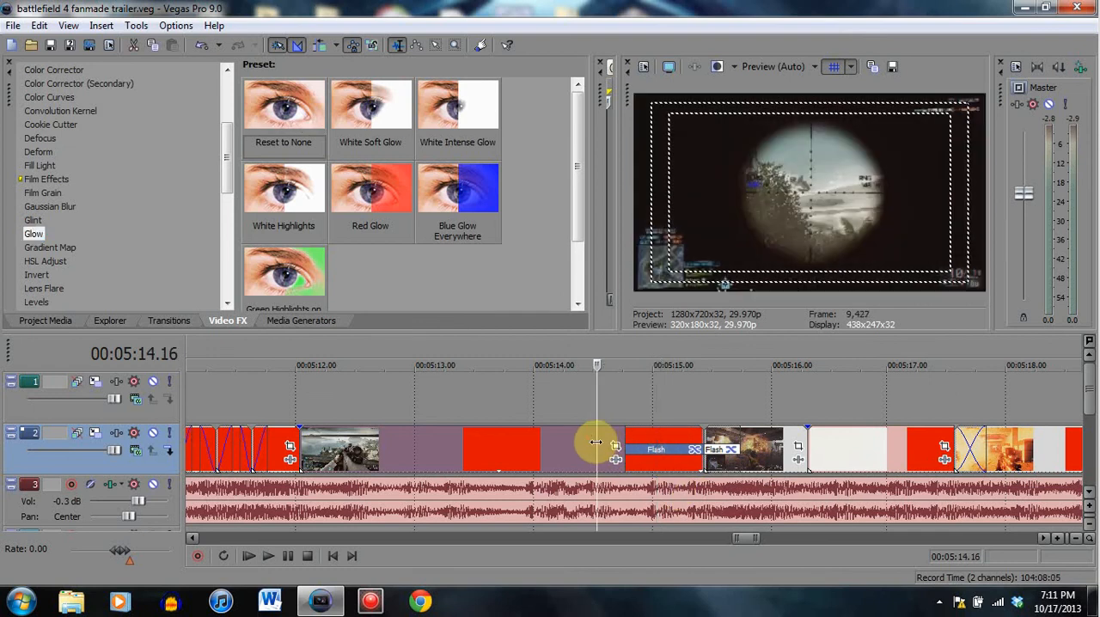
{"action": "left_click", "coordinate": [292, 555]}
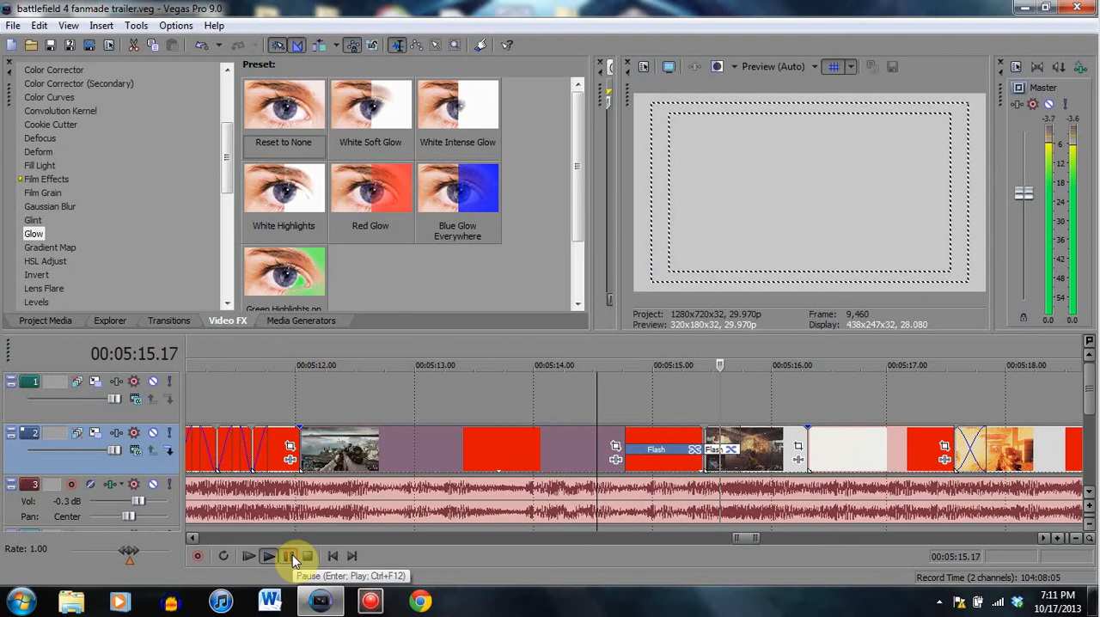
{"action": "left_click", "coordinate": [293, 554]}
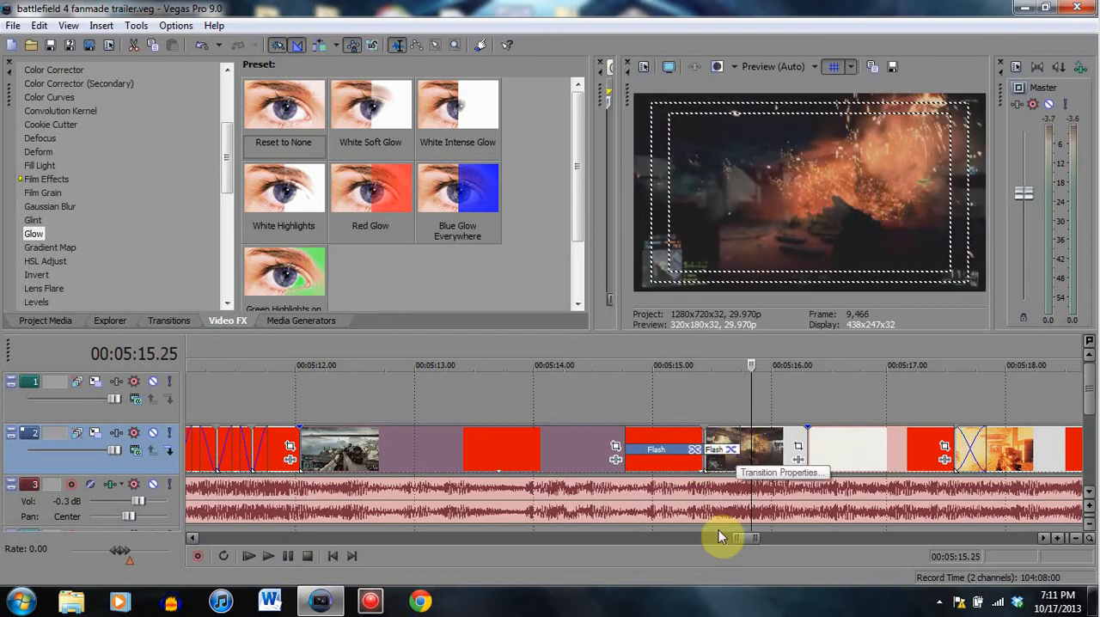
- Inspect the Flash transition opening the explosion clip from 00:05:15.16 to 00:05:15.20, and the cut at 00:05:15.13
{"action": "left_click", "coordinate": [722, 449]}
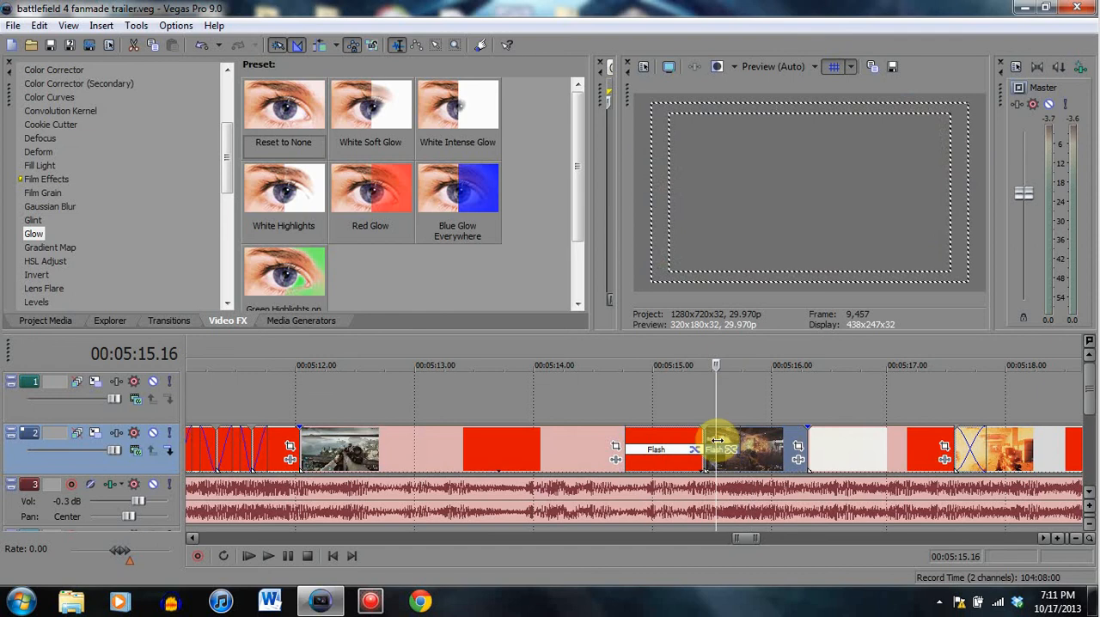
{"action": "left_click", "coordinate": [723, 442]}
{"action": "left_click", "coordinate": [730, 439]}
{"action": "left_click", "coordinate": [733, 445]}
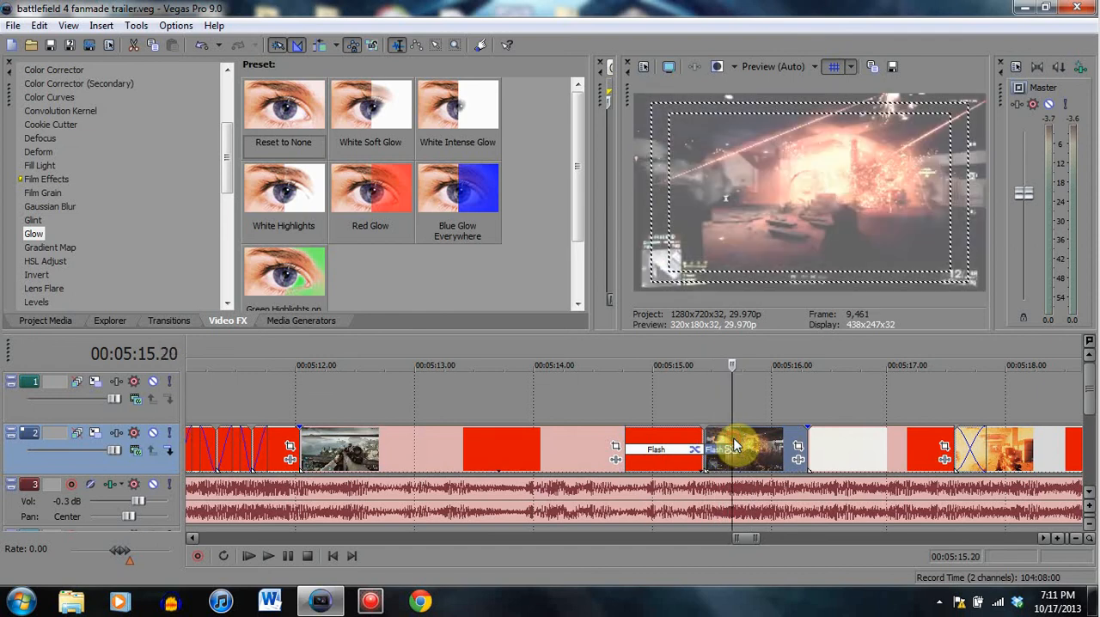
{"action": "left_click", "coordinate": [705, 448]}
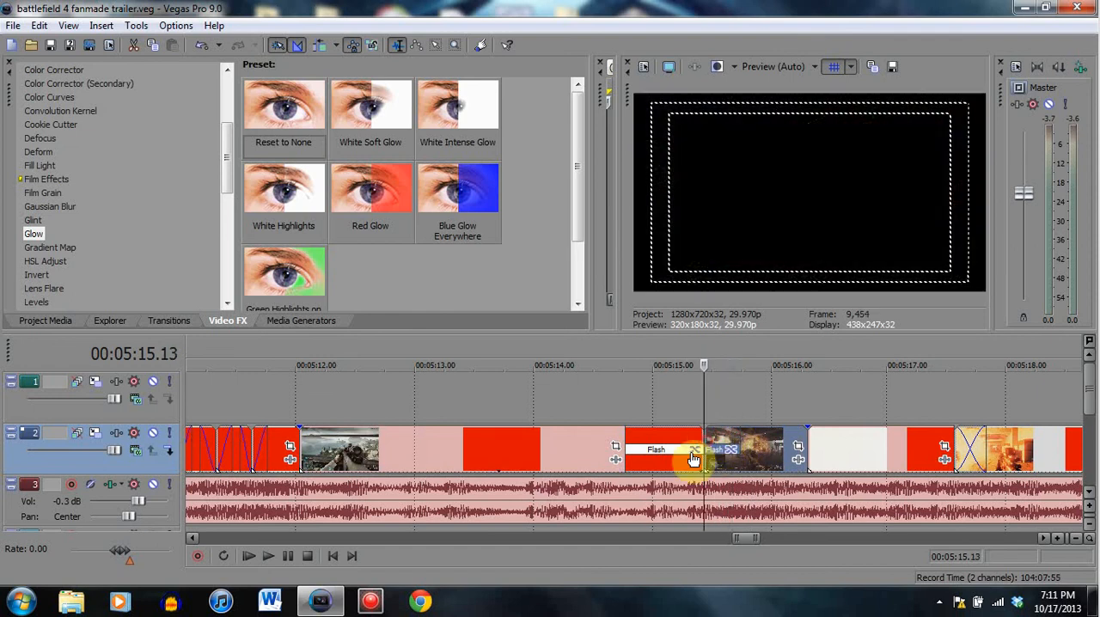
- Play the closing flash from 00:05:14.23 to 00:05:15.10, and the opening flash from the cut to 00:05:16.06
{"action": "left_click", "coordinate": [627, 436]}
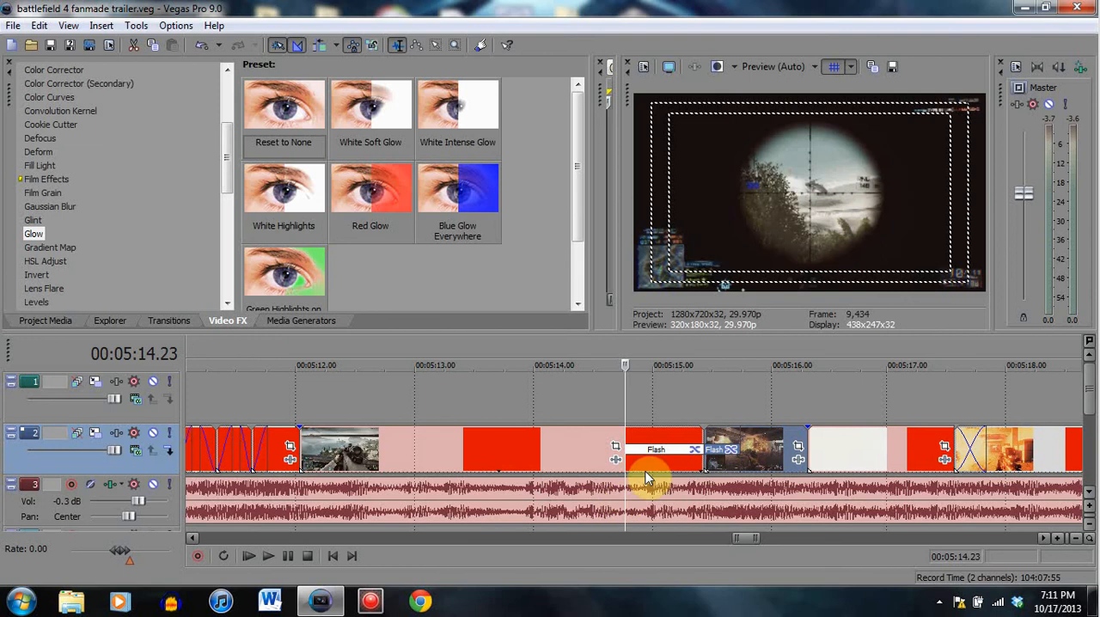
{"action": "left_click", "coordinate": [287, 555]}
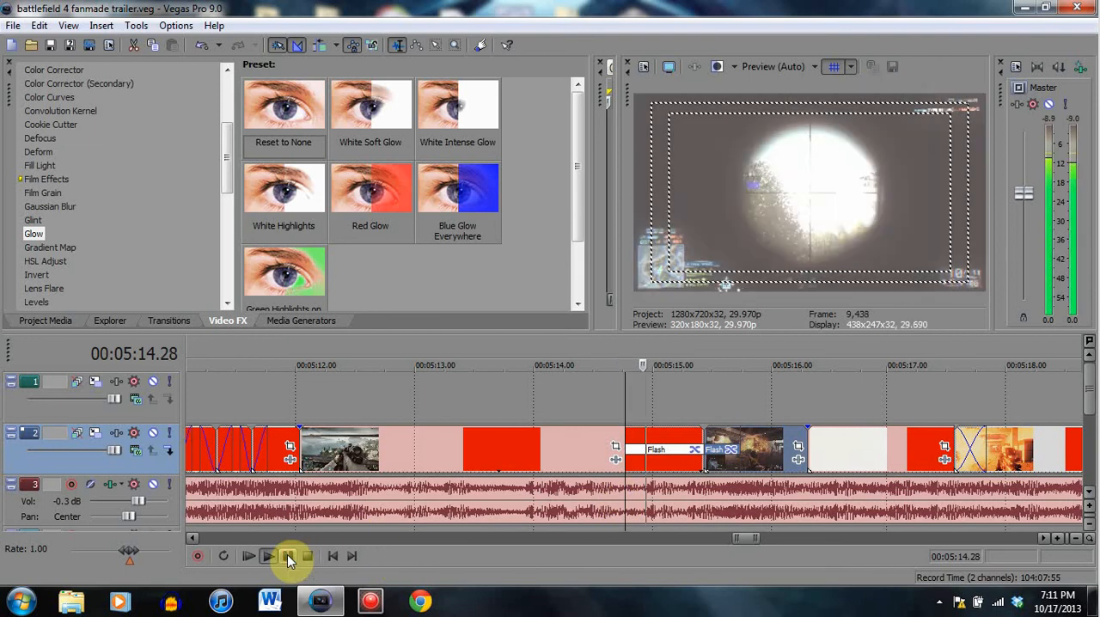
{"action": "left_click", "coordinate": [288, 555]}
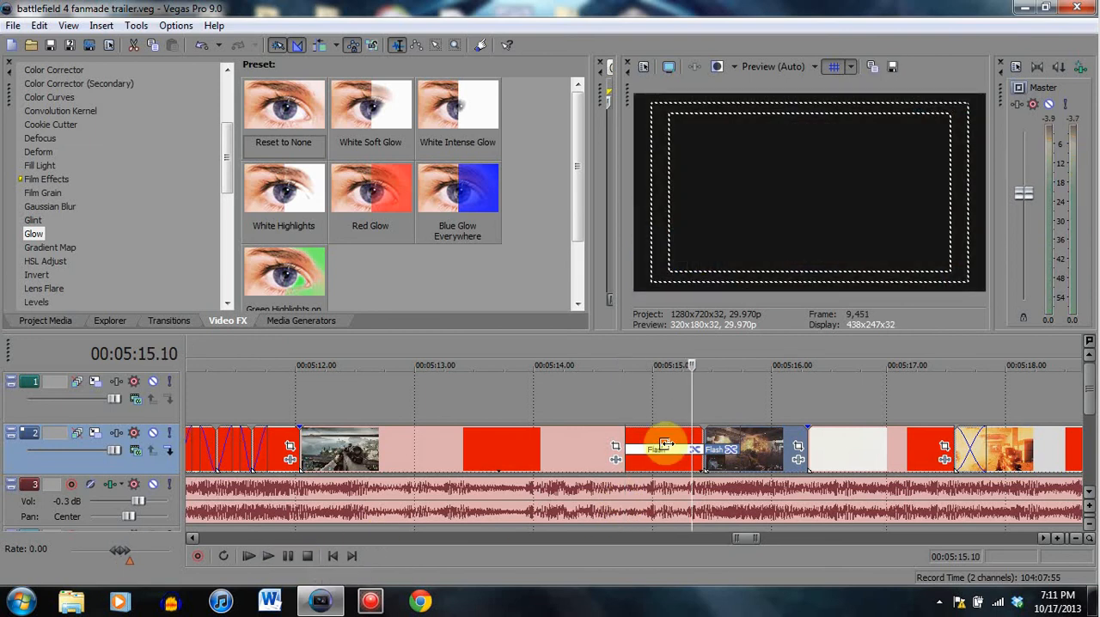
{"action": "left_click", "coordinate": [698, 451]}
{"action": "left_click", "coordinate": [287, 557]}
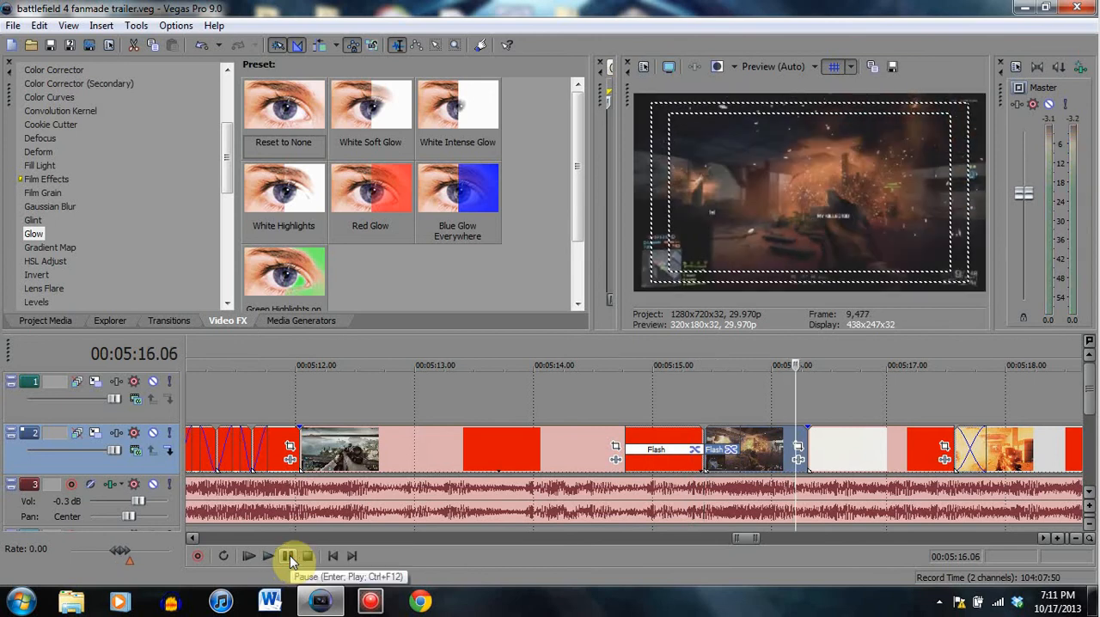
- Compare frames of the two Flash transitions at 00:05:15.05, 00:05:15.19 and 00:05:15.03, working back to 00:05:14.25
{"action": "left_click", "coordinate": [673, 447]}
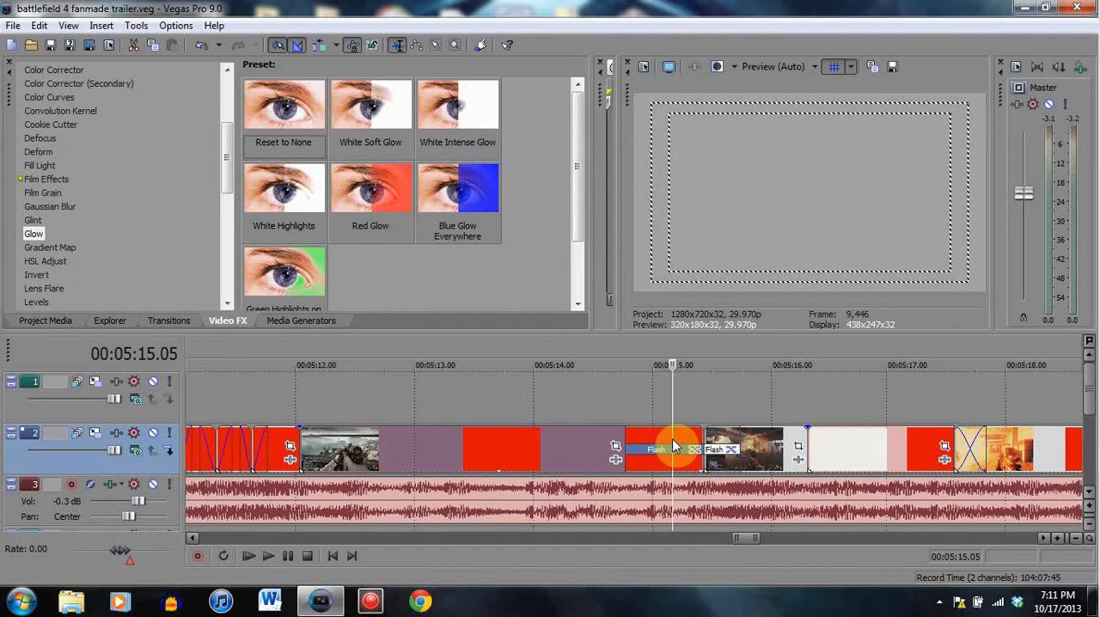
{"action": "left_click", "coordinate": [689, 443]}
{"action": "left_click", "coordinate": [728, 444]}
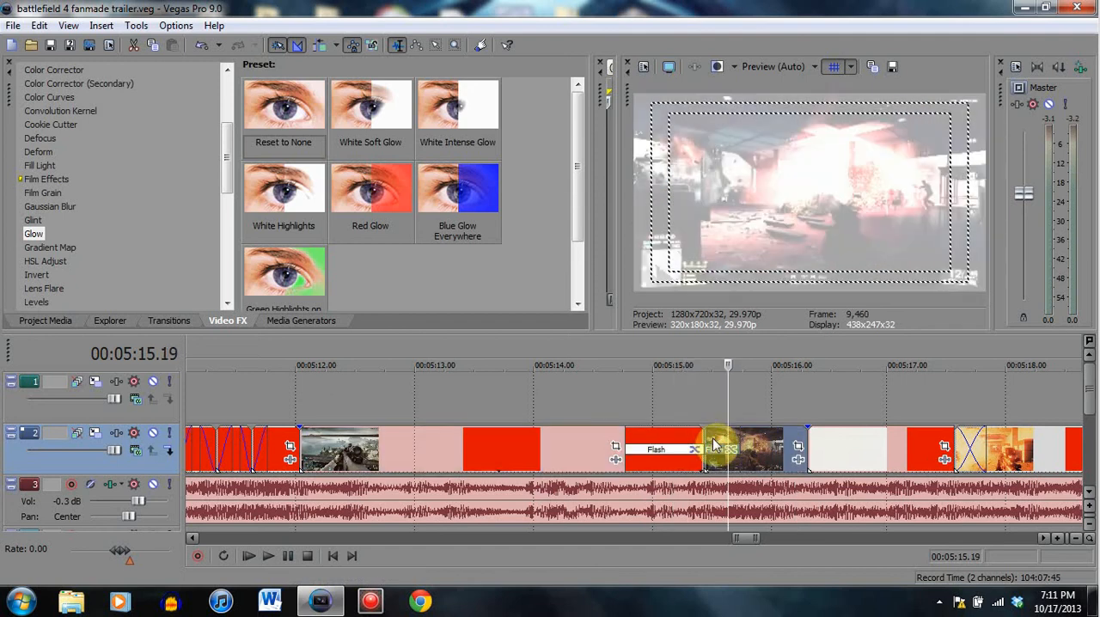
{"action": "left_click", "coordinate": [716, 445]}
{"action": "left_click", "coordinate": [678, 447]}
{"action": "left_click", "coordinate": [665, 443]}
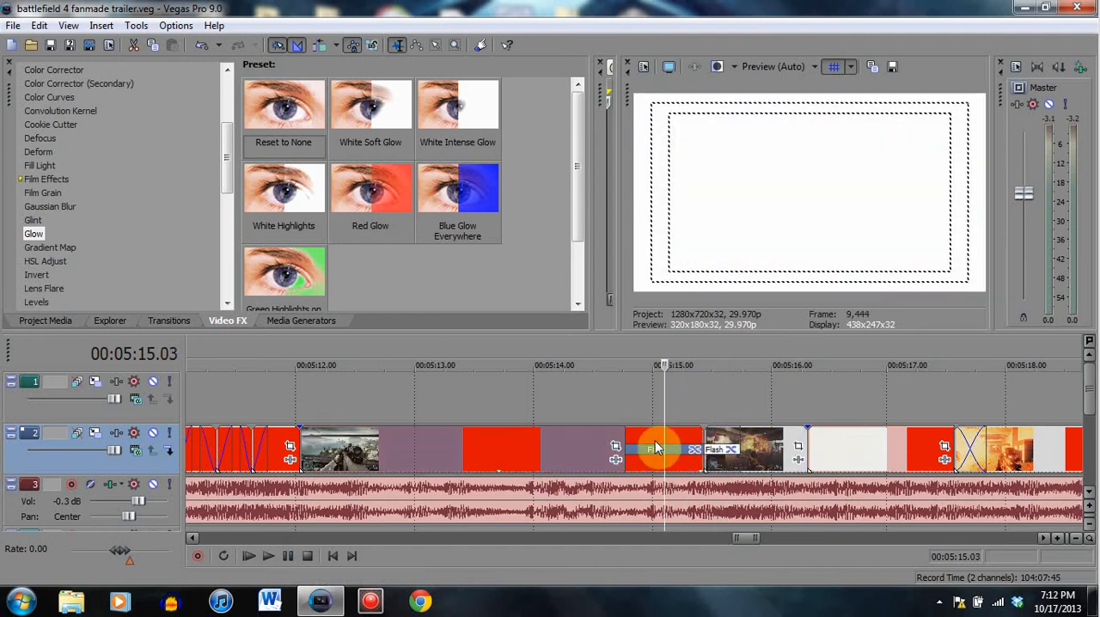
{"action": "left_click", "coordinate": [652, 444]}
{"action": "left_click", "coordinate": [640, 445]}
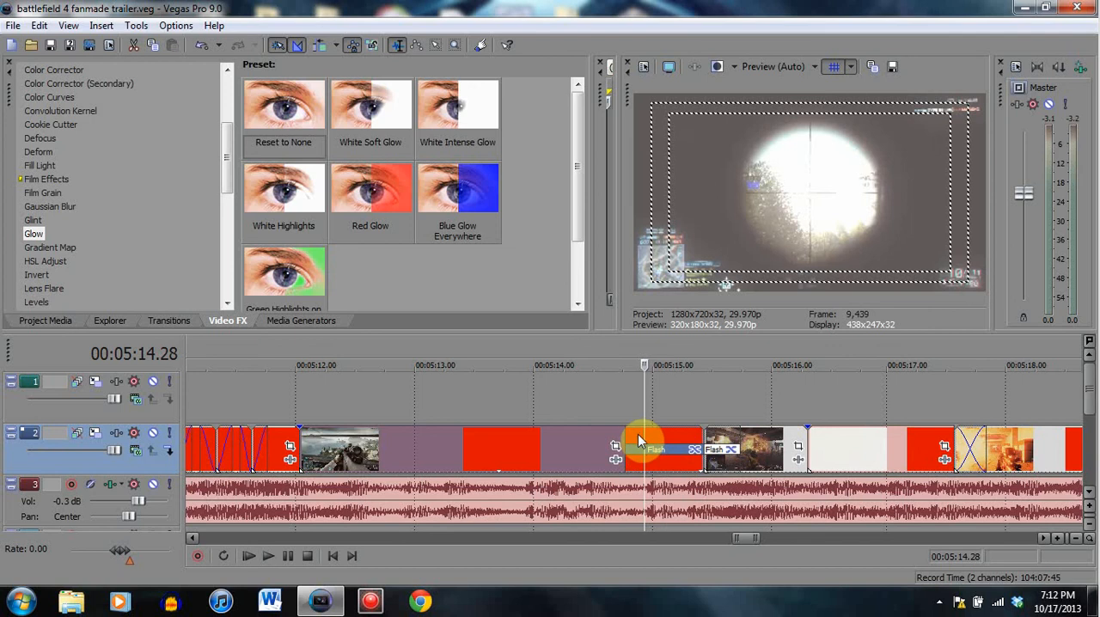
{"action": "left_click", "coordinate": [639, 432]}
{"action": "left_click", "coordinate": [633, 437]}
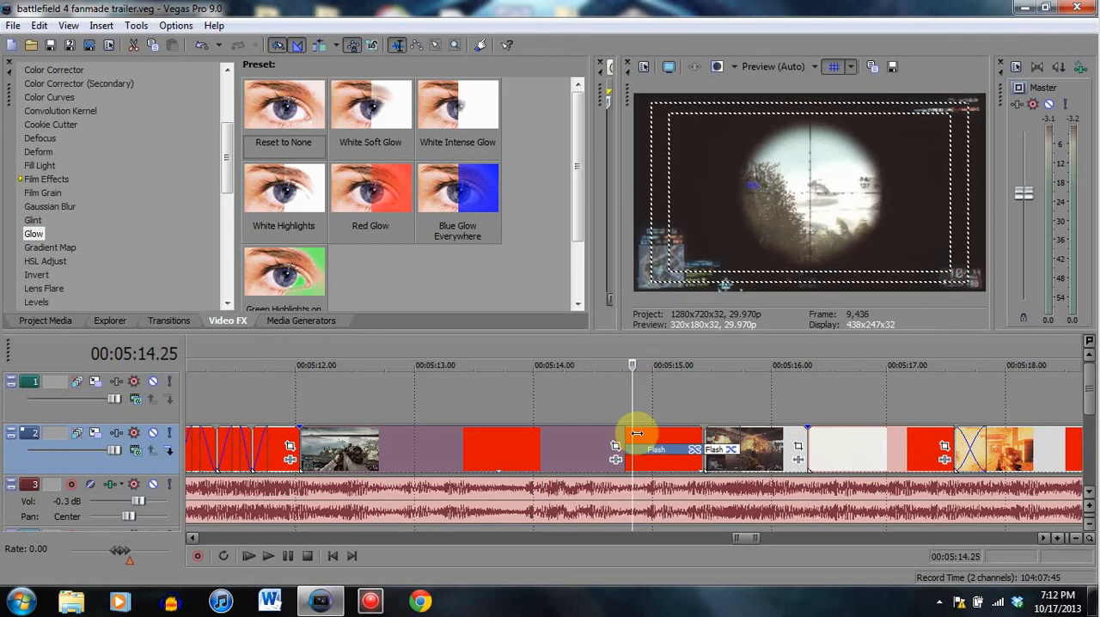
- Recheck the scope clip's flash buildup between 00:05:14.26 and 00:05:15.09, and the cut between both flashes at 00:05:15.13
{"action": "left_click", "coordinate": [646, 442]}
{"action": "left_click", "coordinate": [675, 442]}
{"action": "left_click", "coordinate": [688, 443]}
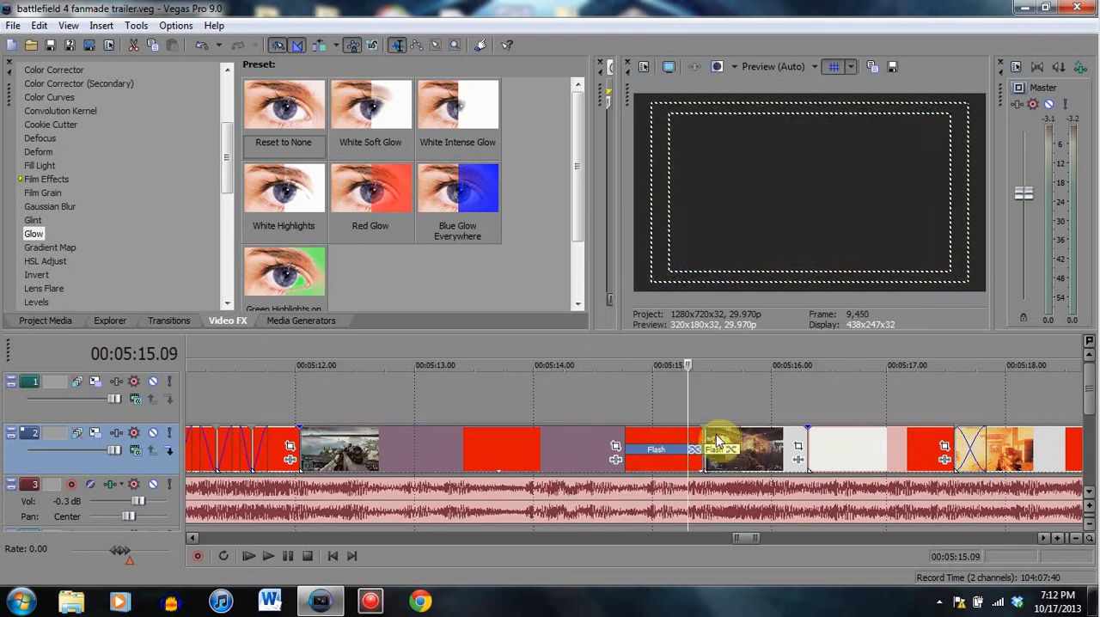
{"action": "left_click", "coordinate": [718, 440]}
{"action": "left_click", "coordinate": [725, 441]}
{"action": "left_click", "coordinate": [688, 445]}
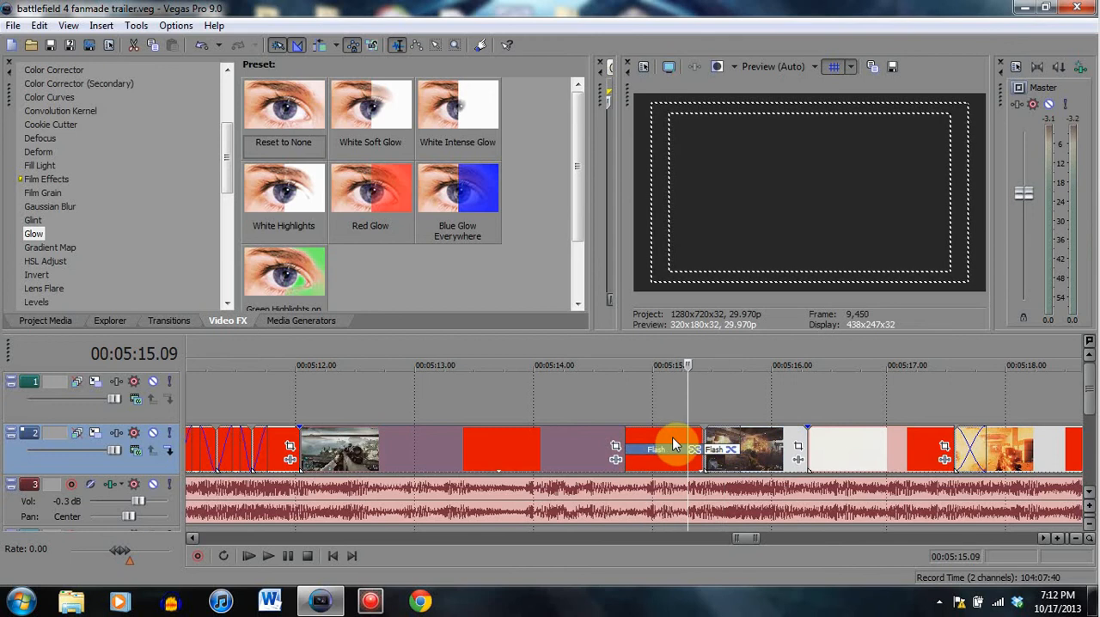
{"action": "left_click", "coordinate": [668, 443]}
{"action": "left_click", "coordinate": [653, 442]}
{"action": "left_click", "coordinate": [640, 435]}
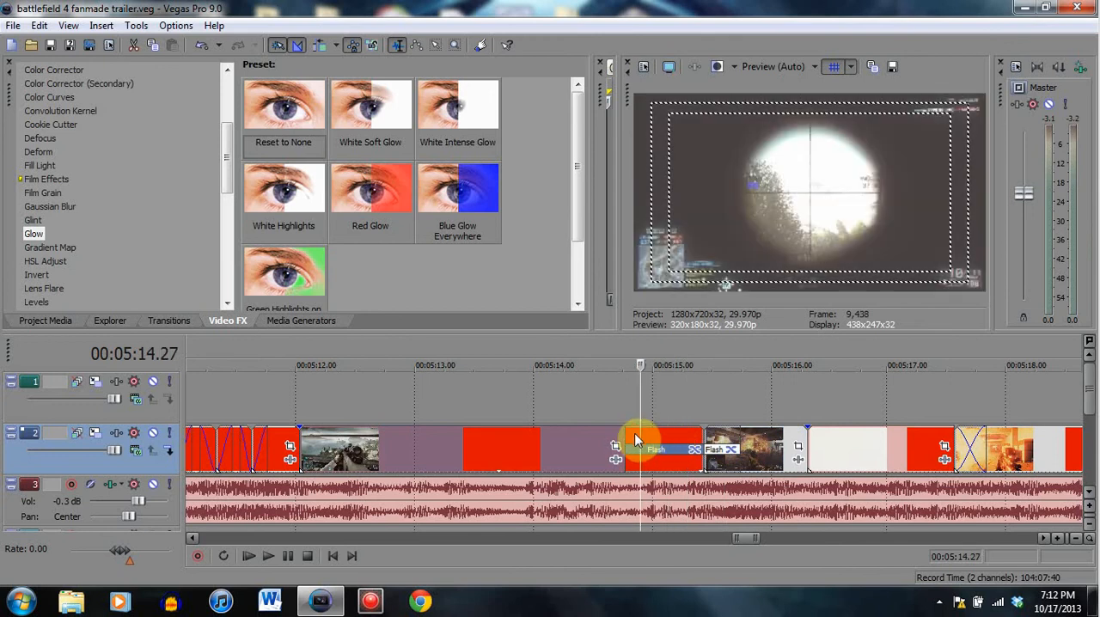
{"action": "left_click", "coordinate": [634, 438]}
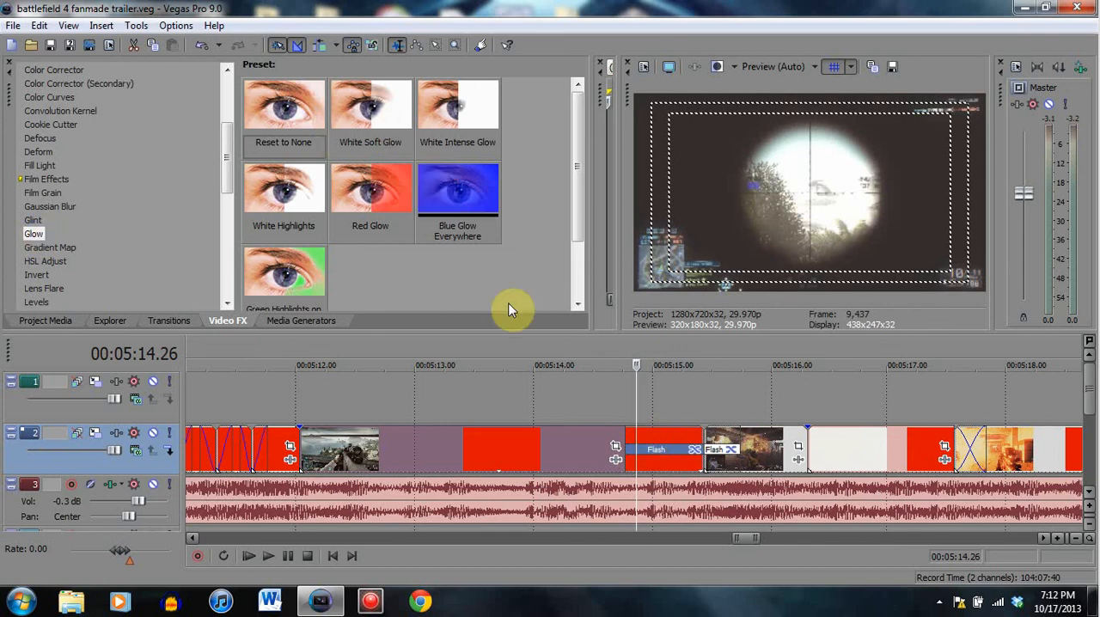
{"action": "left_click", "coordinate": [707, 433]}
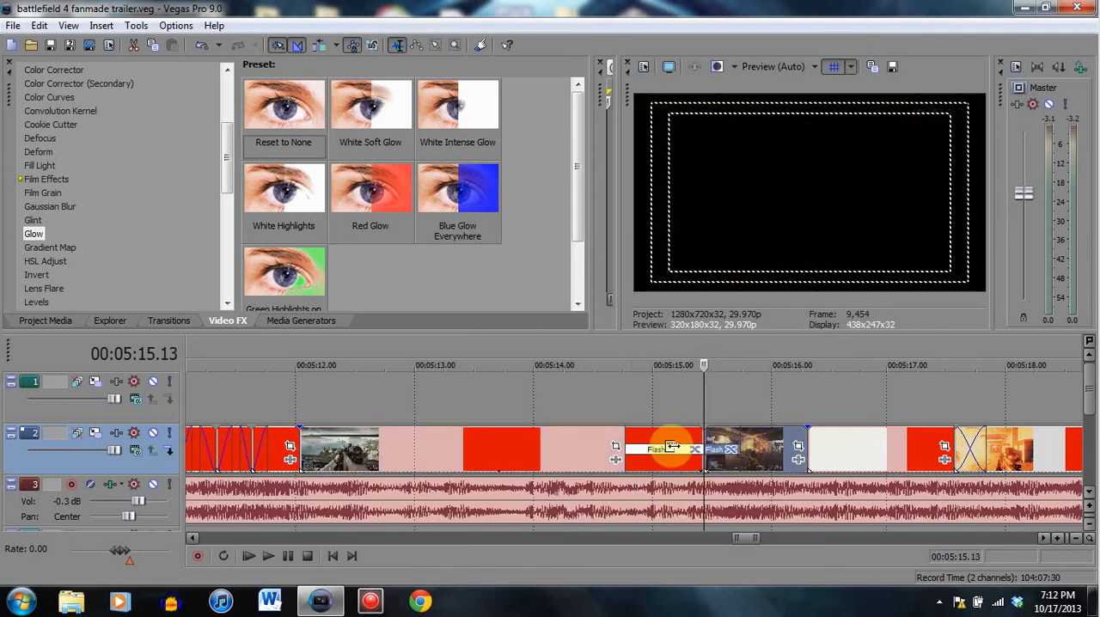
- Play across the two Flash transitions up to 00:05:15.26, and recheck the white flash frame at 00:05:15.18
{"action": "left_click", "coordinate": [667, 447]}
{"action": "left_click", "coordinate": [287, 557]}
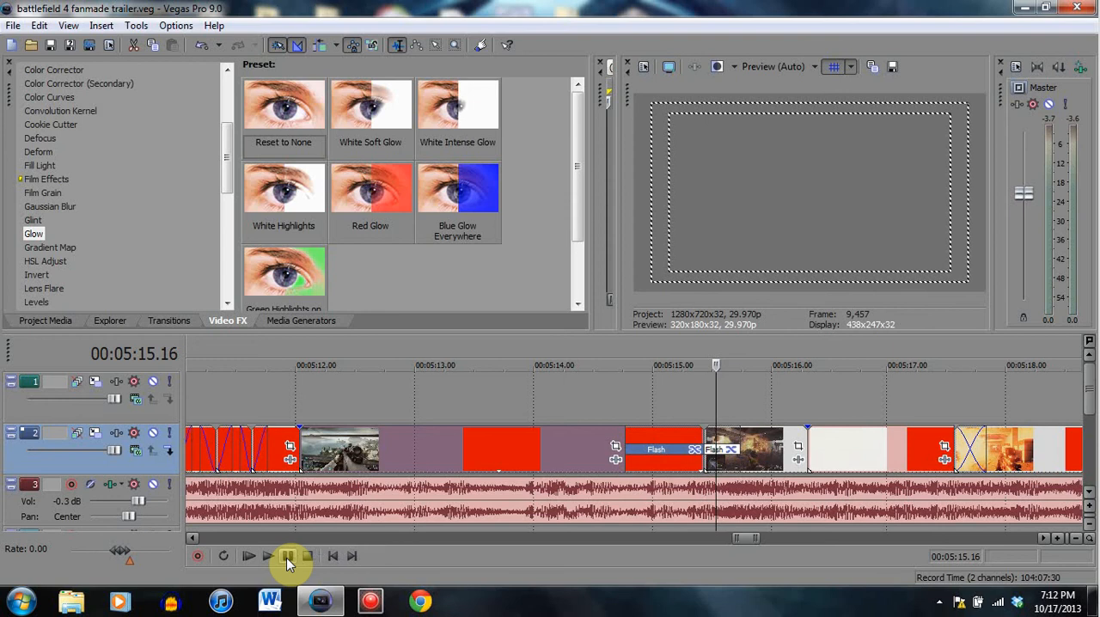
{"action": "left_click", "coordinate": [287, 558]}
{"action": "left_click", "coordinate": [287, 558]}
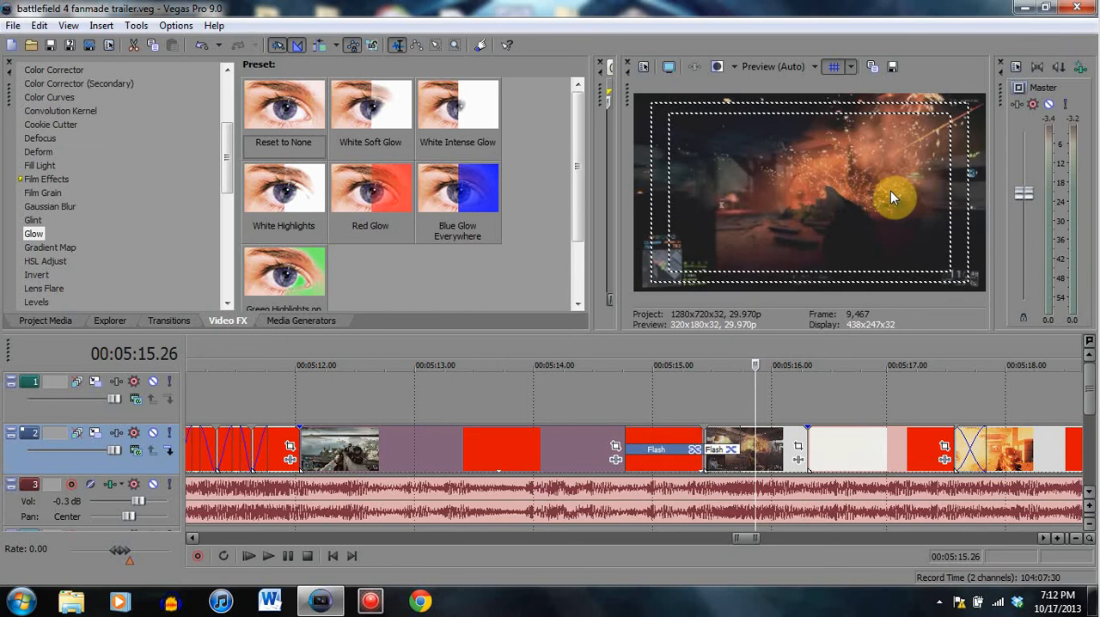
{"action": "left_click", "coordinate": [724, 443]}
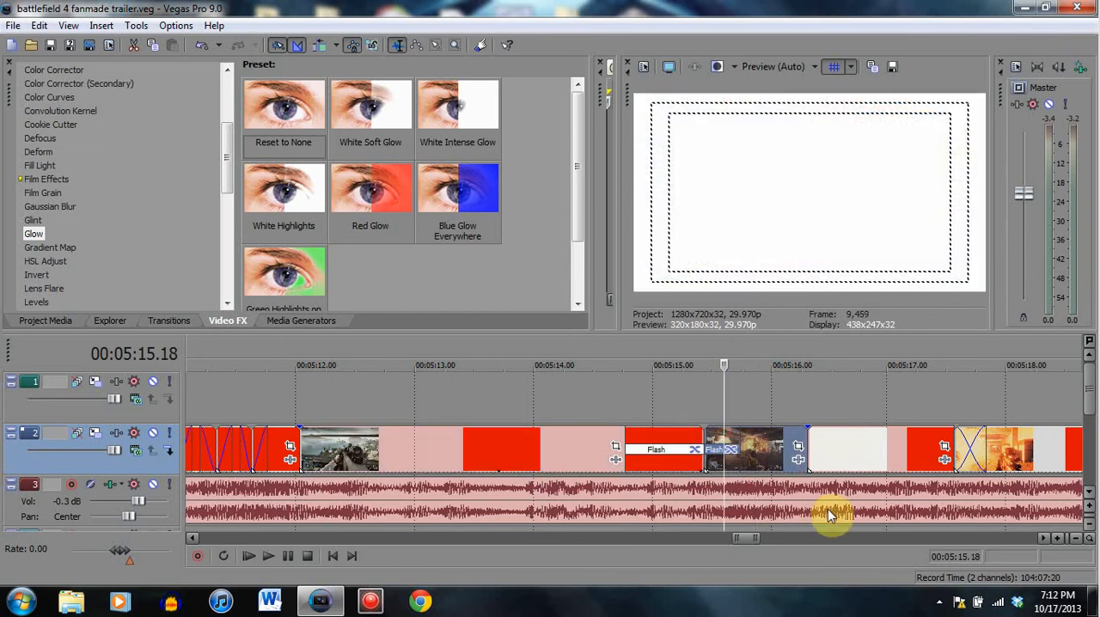
- View the end of the explosion clip and play the following rifle clip from 00:05:16.20 to 00:05:17.17
{"action": "left_click", "coordinate": [769, 464]}
{"action": "left_click", "coordinate": [850, 465]}
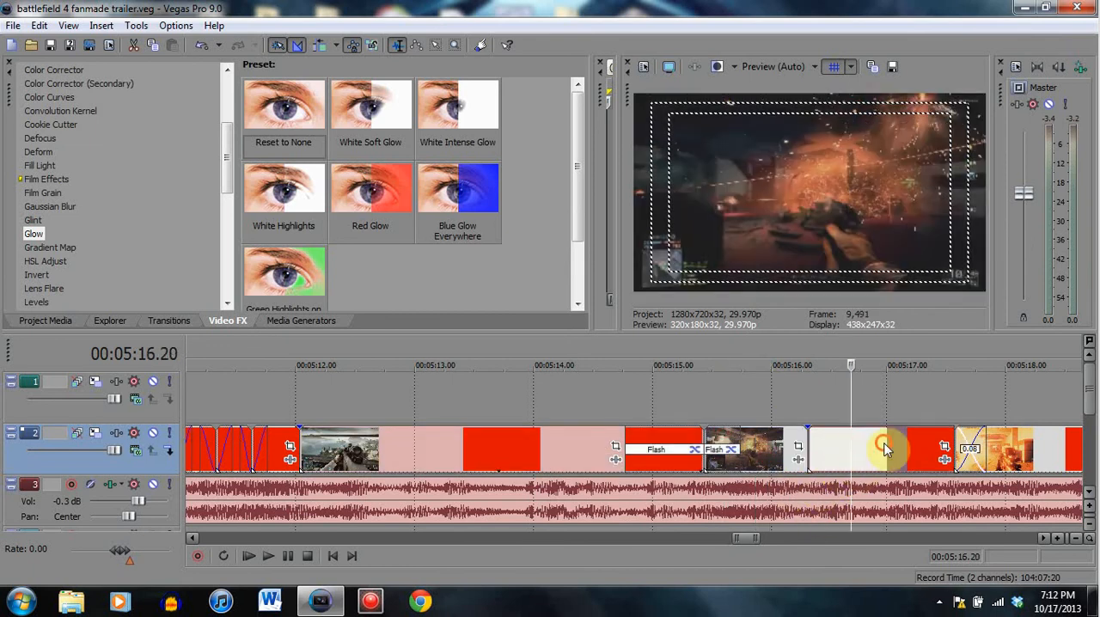
{"action": "left_click", "coordinate": [882, 482]}
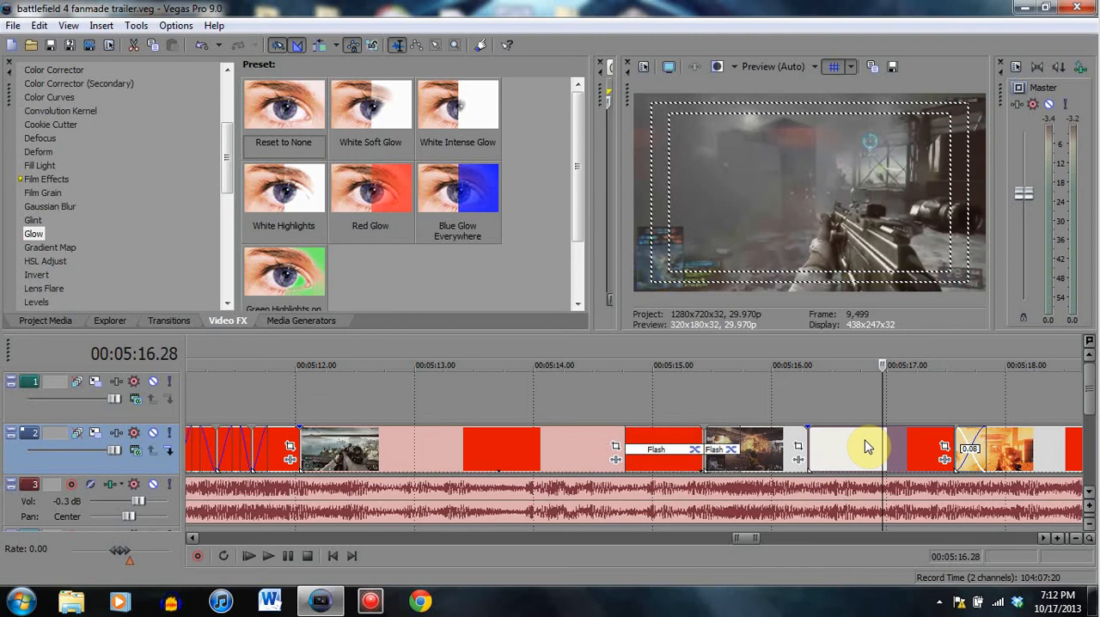
{"action": "left_click", "coordinate": [851, 444]}
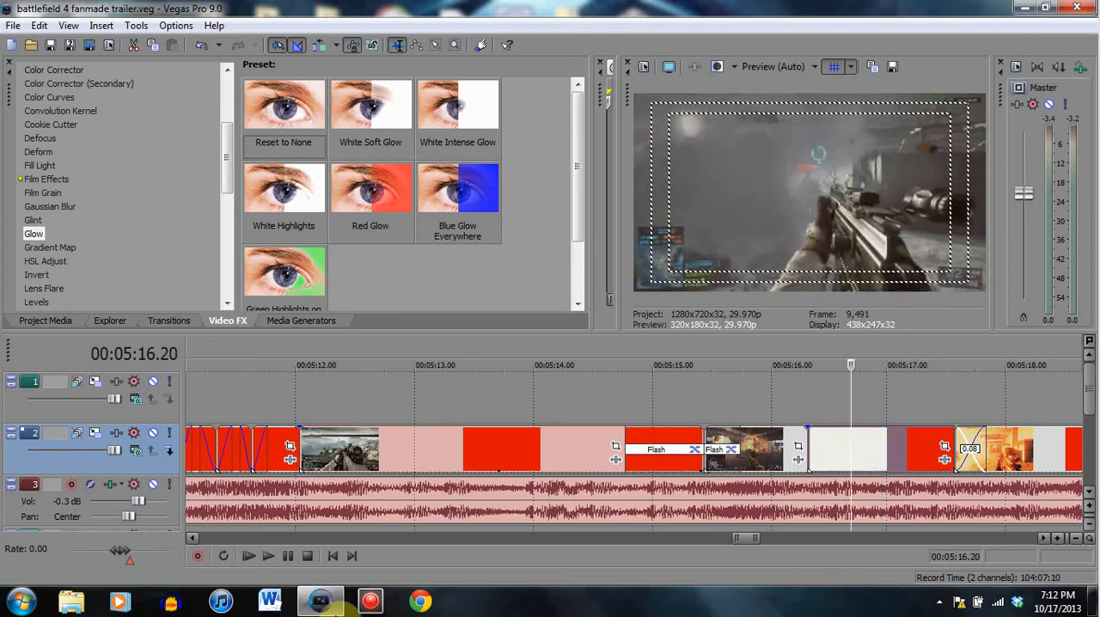
{"action": "left_click", "coordinate": [290, 560]}
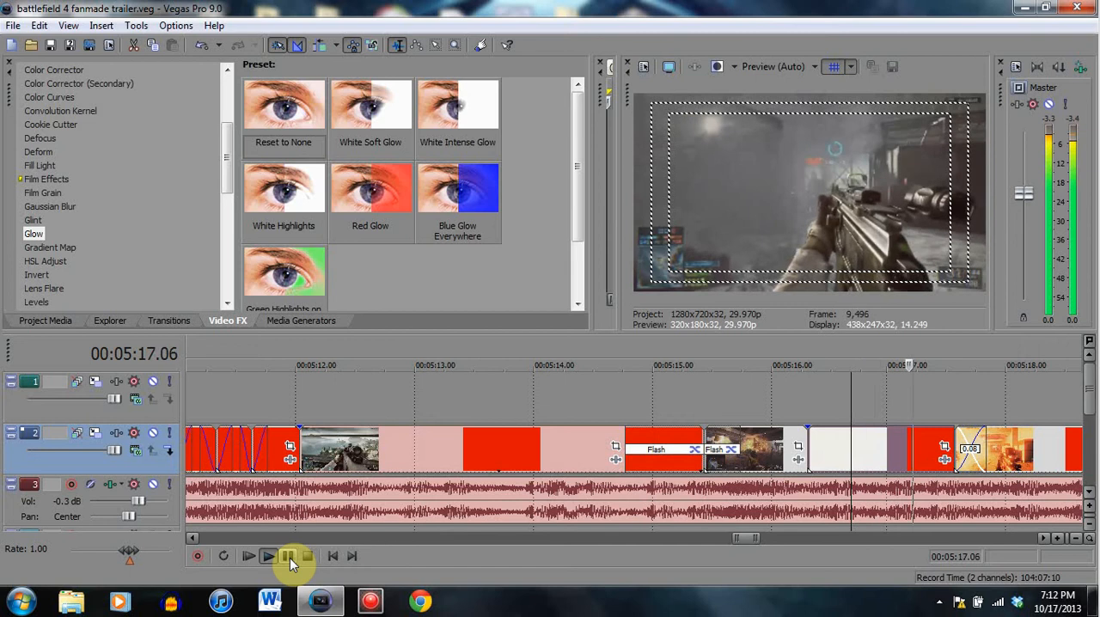
{"action": "left_click", "coordinate": [290, 558]}
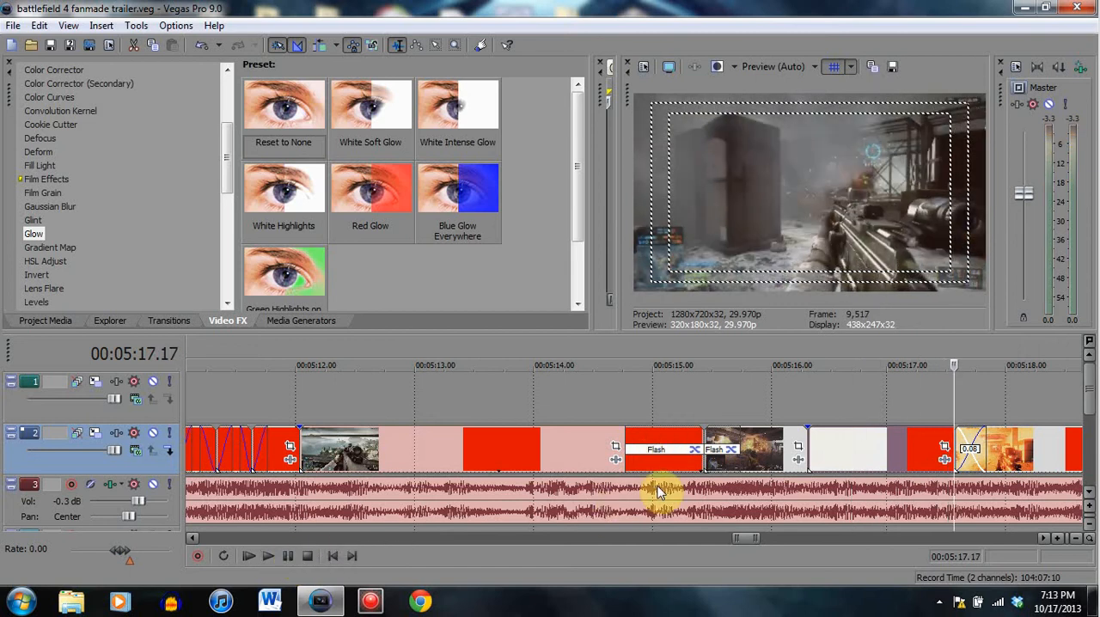
- Play the crossfade from the rifle clip into the orange explosion clip, from 00:05:17.12 to 00:05:18.05
{"action": "left_click", "coordinate": [915, 445]}
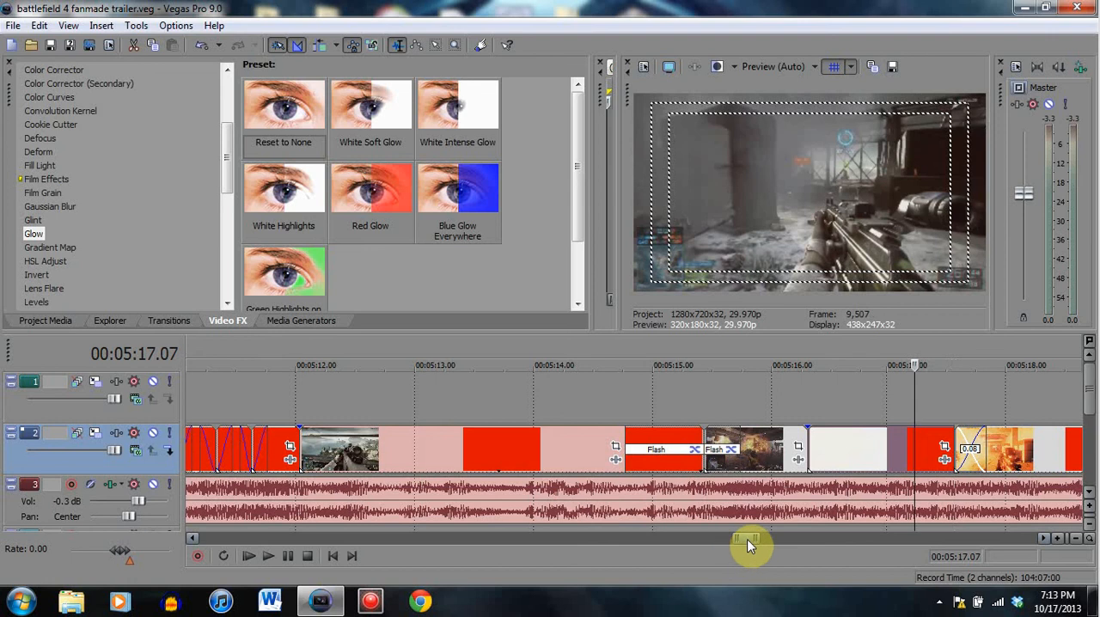
{"action": "left_click_drag", "start_coordinate": [748, 545], "coordinate": [756, 543]}
{"action": "left_click", "coordinate": [430, 443]}
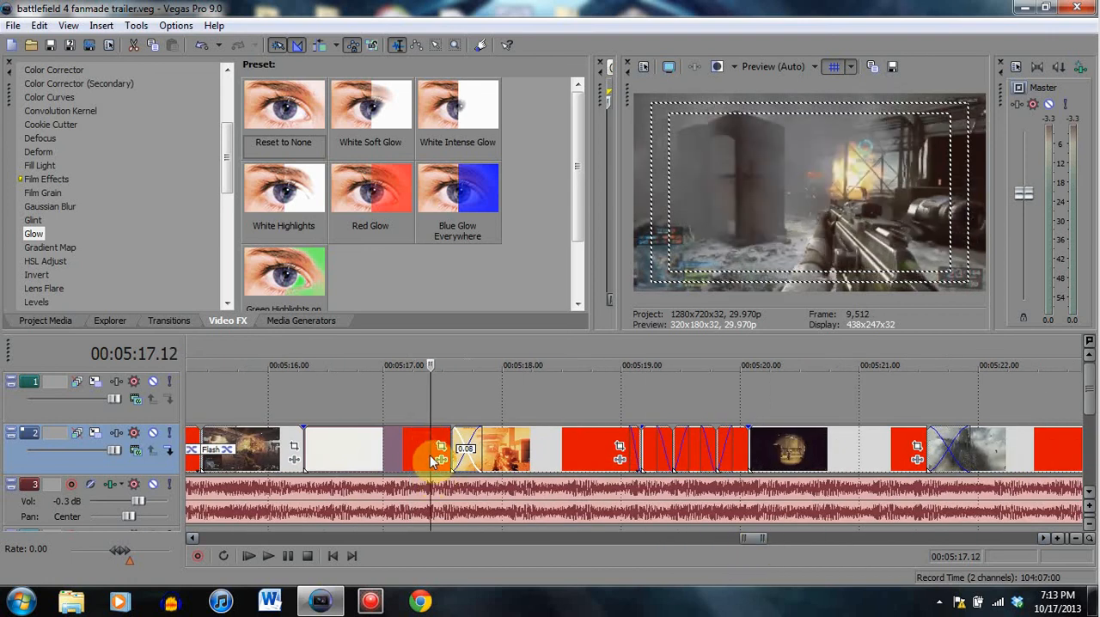
{"action": "left_click", "coordinate": [292, 559]}
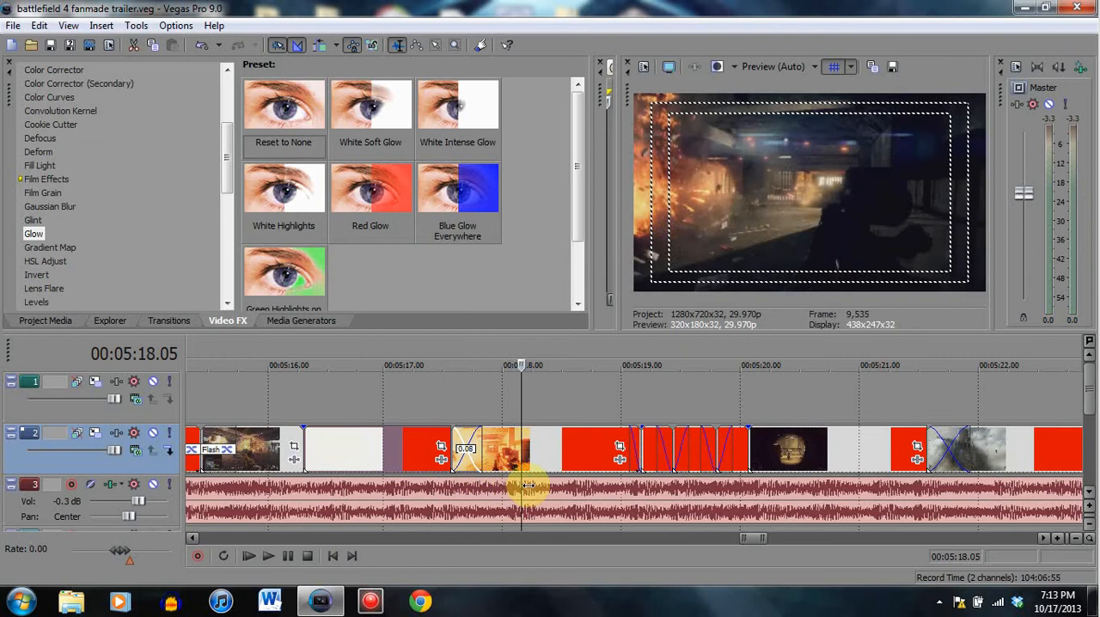
- Compare the blended crossfade frame at 00:05:17.21 with the clips on either side at 00:05:17.03 and 00:05:18.06
{"action": "left_click", "coordinate": [466, 442]}
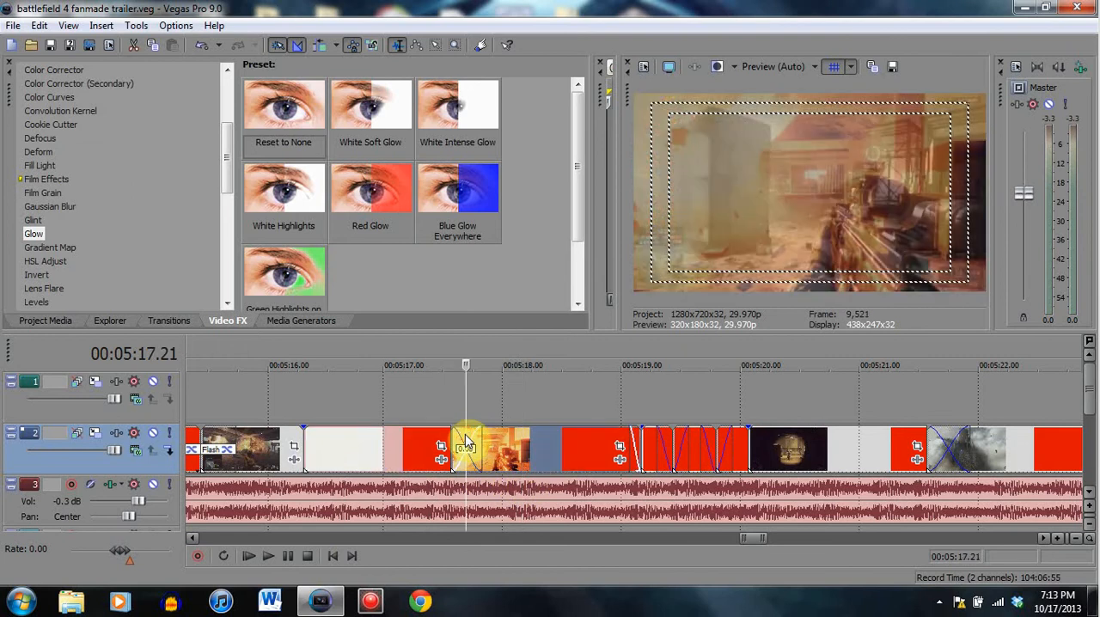
{"action": "left_click", "coordinate": [396, 443]}
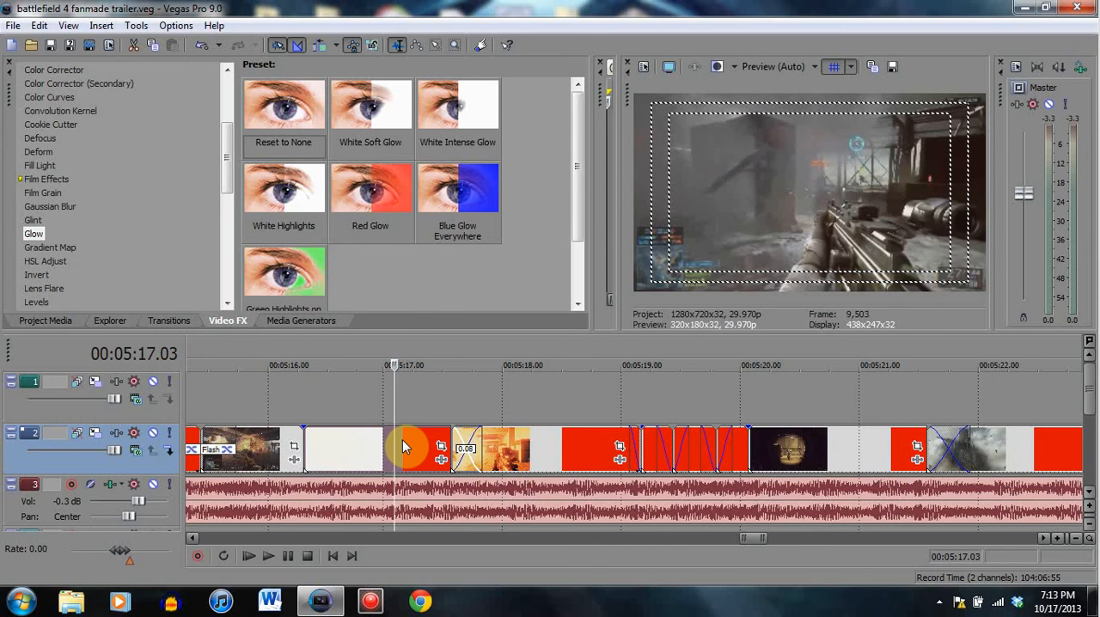
{"action": "left_click", "coordinate": [465, 438]}
{"action": "left_click", "coordinate": [525, 443]}
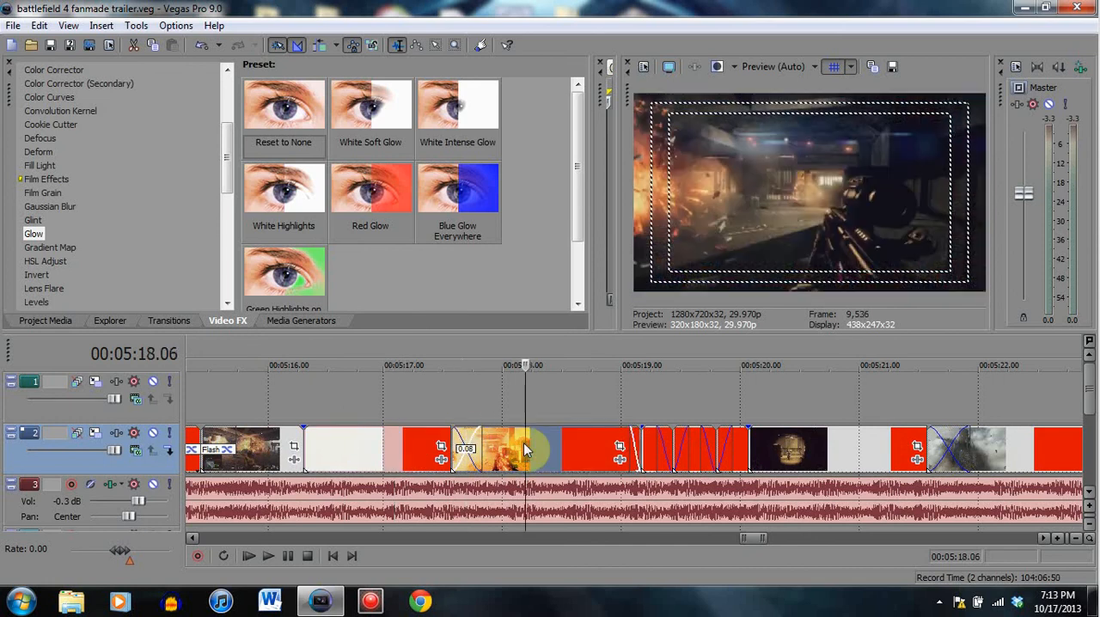
{"action": "left_click", "coordinate": [465, 436]}
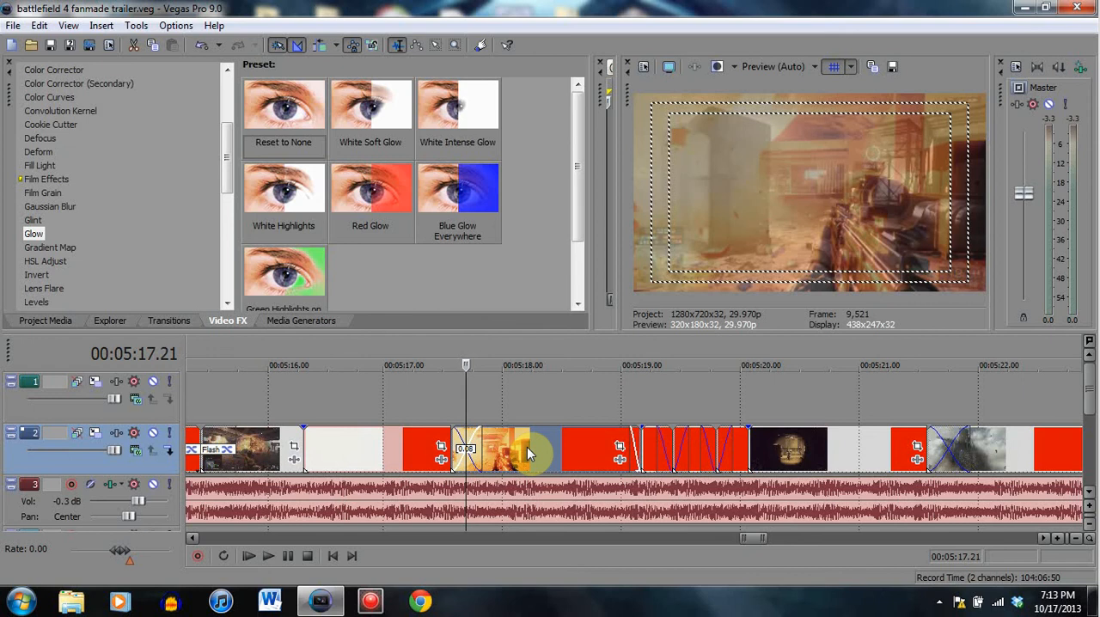
- Examine how the two clips blend frame by frame within the crossfade, around 00:05:17.21 to 00:05:17.23
{"action": "left_click", "coordinate": [469, 439]}
{"action": "left_click", "coordinate": [463, 440]}
{"action": "left_click", "coordinate": [477, 439]}
{"action": "left_click", "coordinate": [474, 442]}
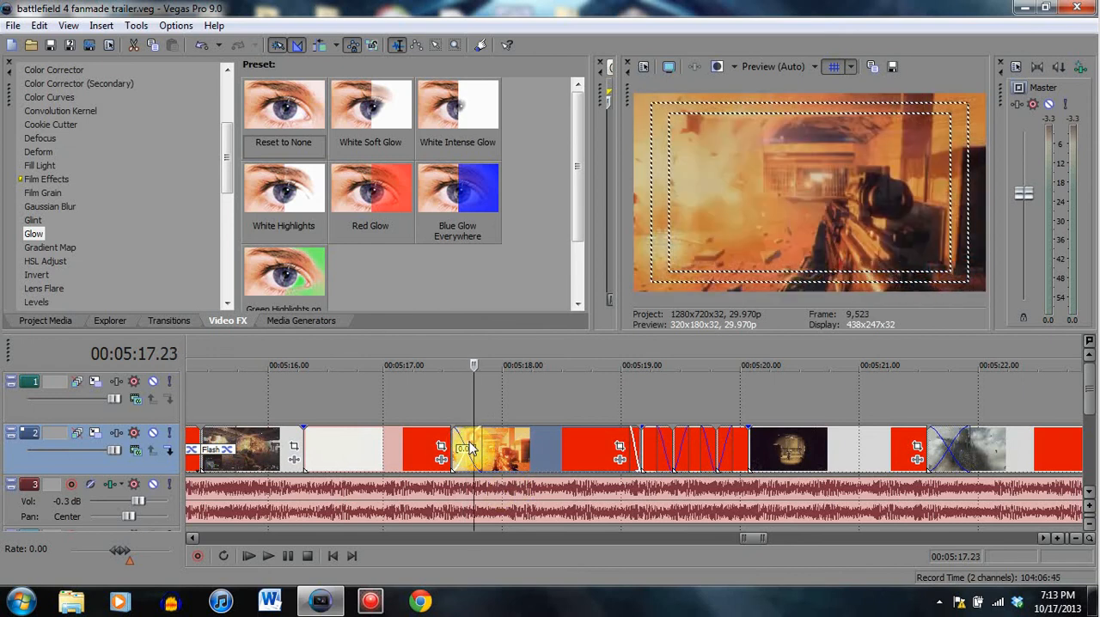
{"action": "left_click", "coordinate": [465, 447]}
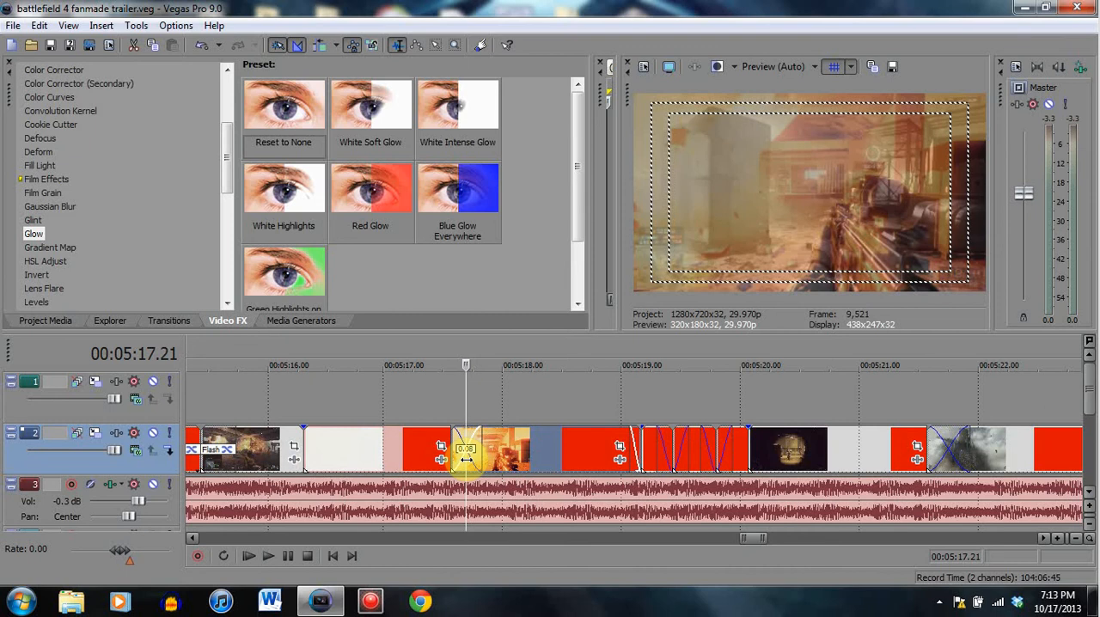
{"action": "left_click", "coordinate": [481, 444]}
{"action": "left_click", "coordinate": [469, 447]}
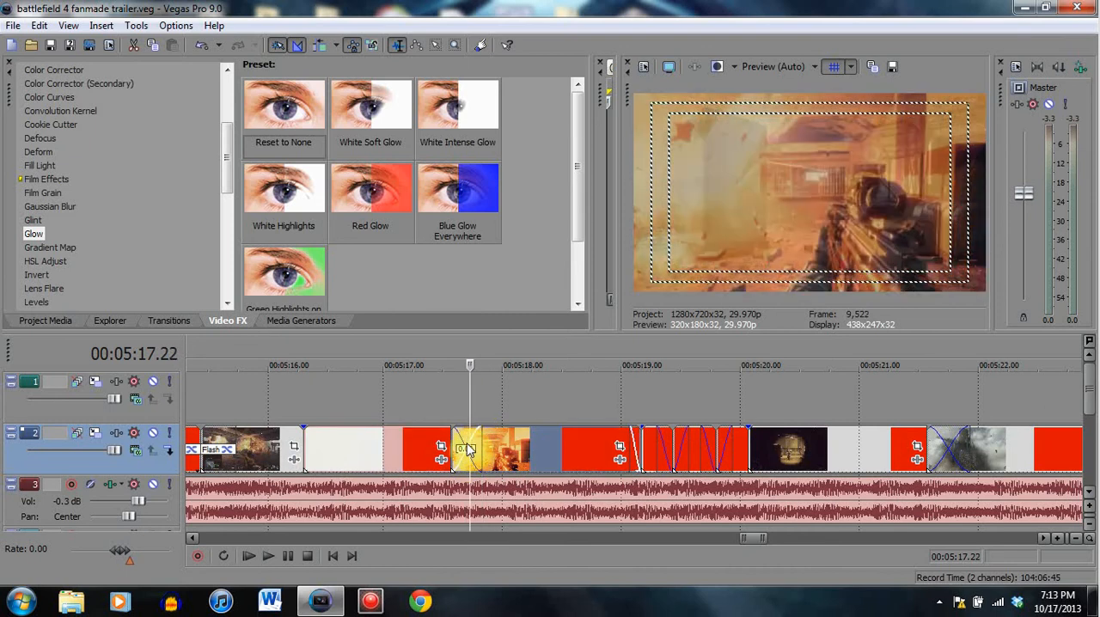
{"action": "left_click", "coordinate": [462, 447]}
{"action": "left_click", "coordinate": [466, 454]}
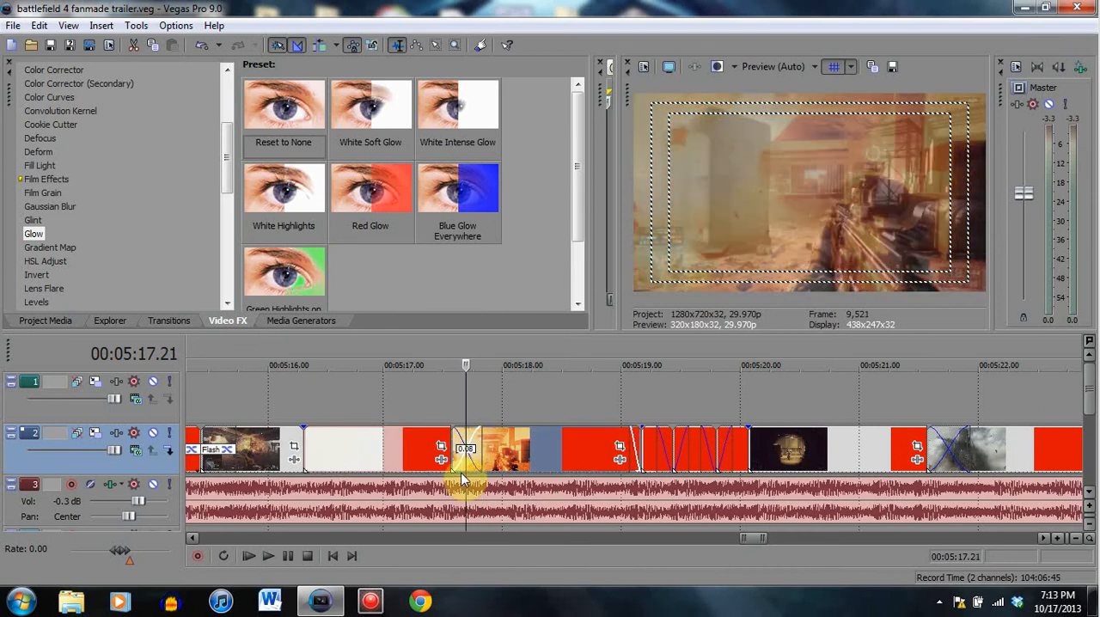
- View the orange clip's fade-out at 00:05:19.02 and play the short helicopter cuts from 00:05:19.05 and 00:05:19.09
{"action": "left_click", "coordinate": [515, 449]}
{"action": "left_click", "coordinate": [630, 450]}
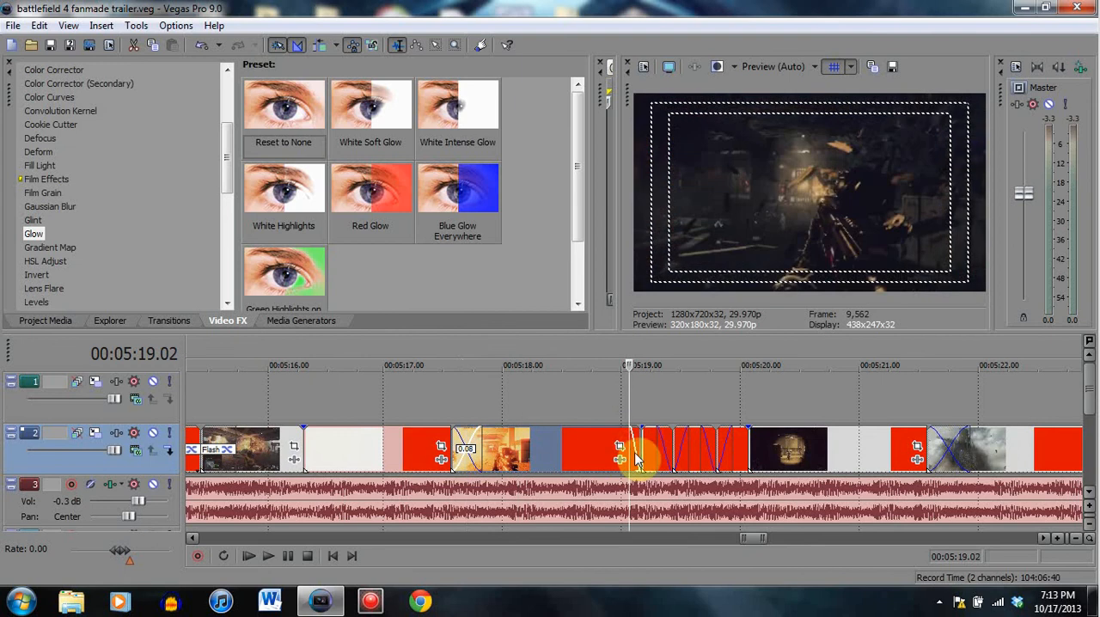
{"action": "left_click", "coordinate": [642, 449]}
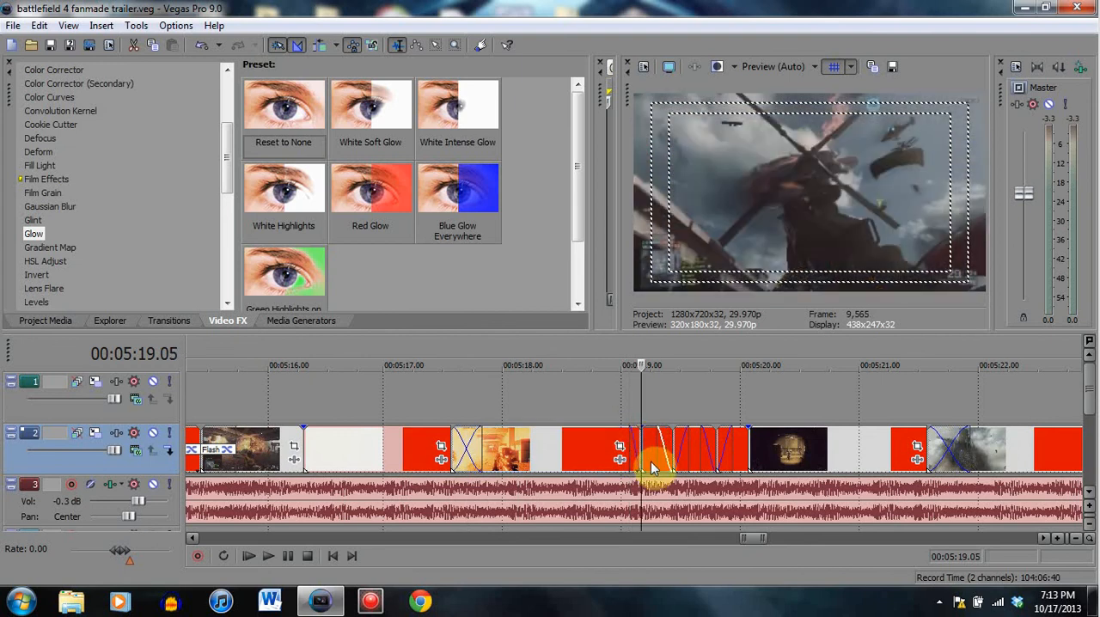
{"action": "left_click", "coordinate": [286, 559]}
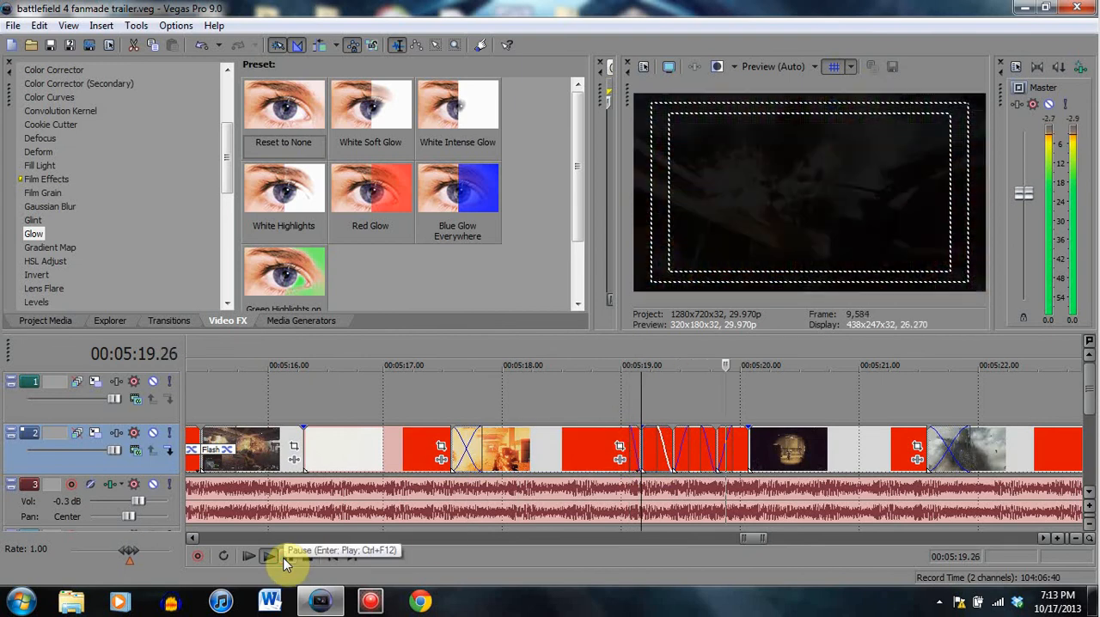
{"action": "left_click", "coordinate": [286, 561]}
{"action": "left_click", "coordinate": [657, 445]}
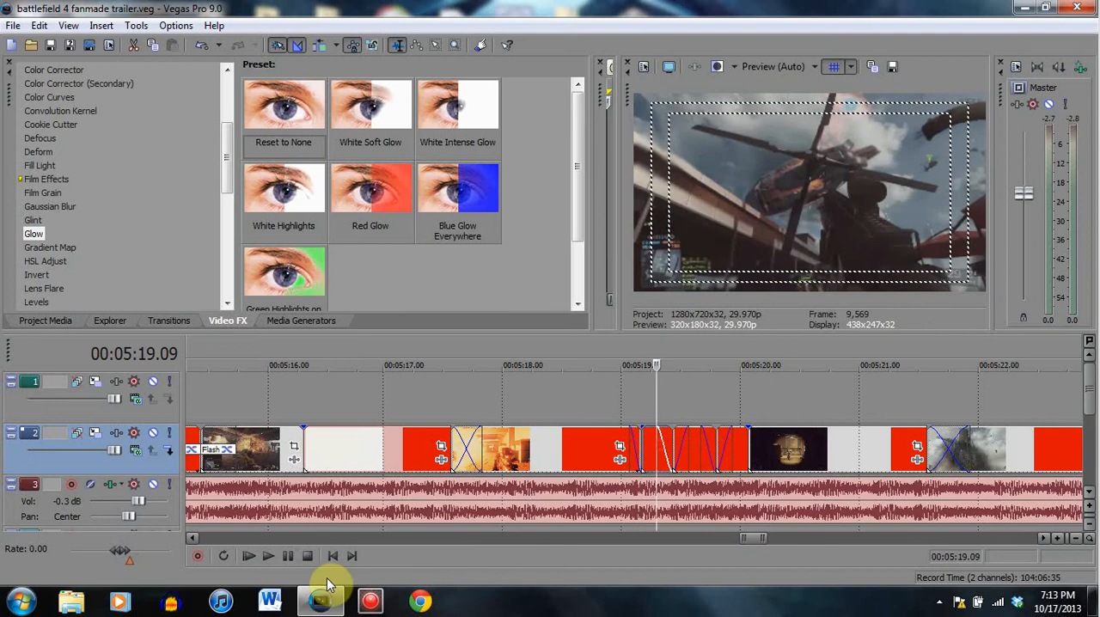
{"action": "left_click", "coordinate": [288, 554]}
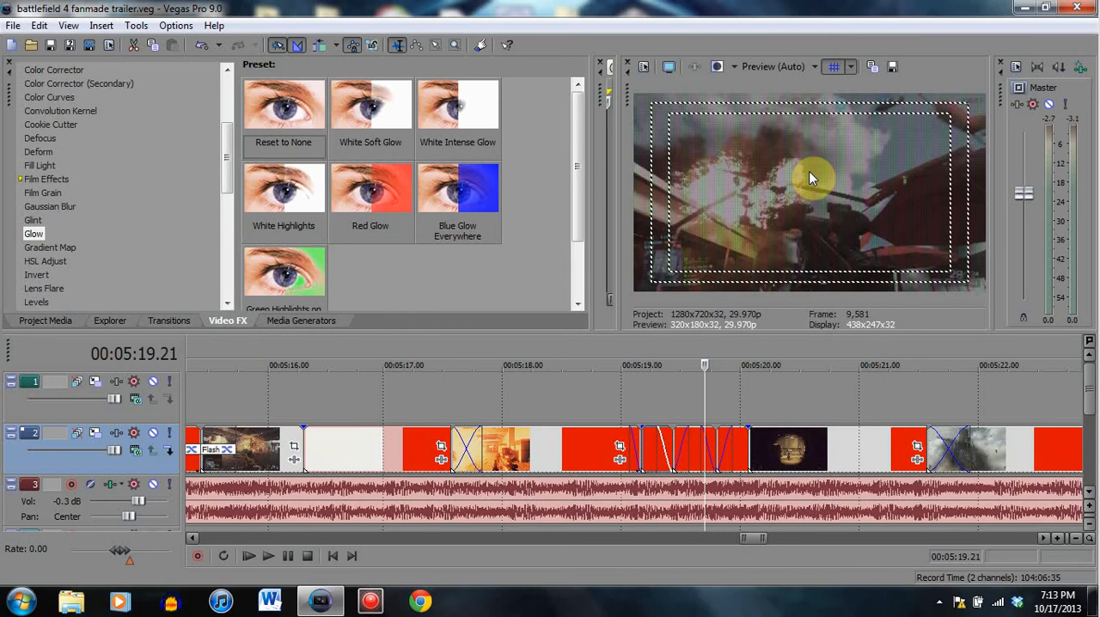
- Inspect the helicopter cuts at 00:05:19.07, 00:05:19.19 and 00:05:20.00, returning to the glitched explosion frame at 00:05:19.18
{"action": "left_click", "coordinate": [649, 441]}
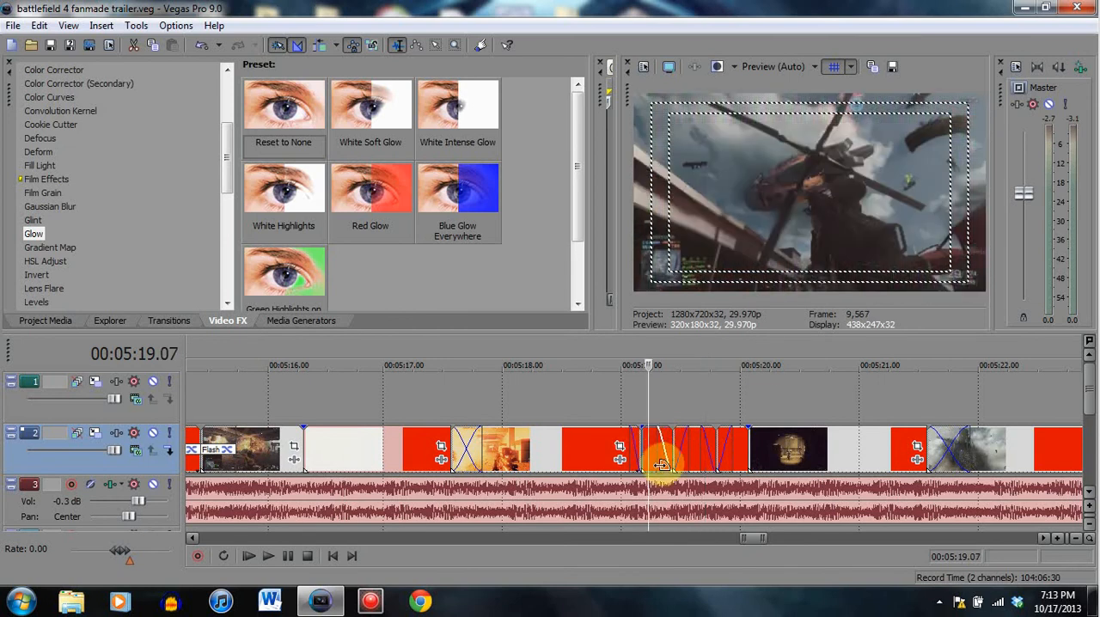
{"action": "left_click", "coordinate": [696, 445]}
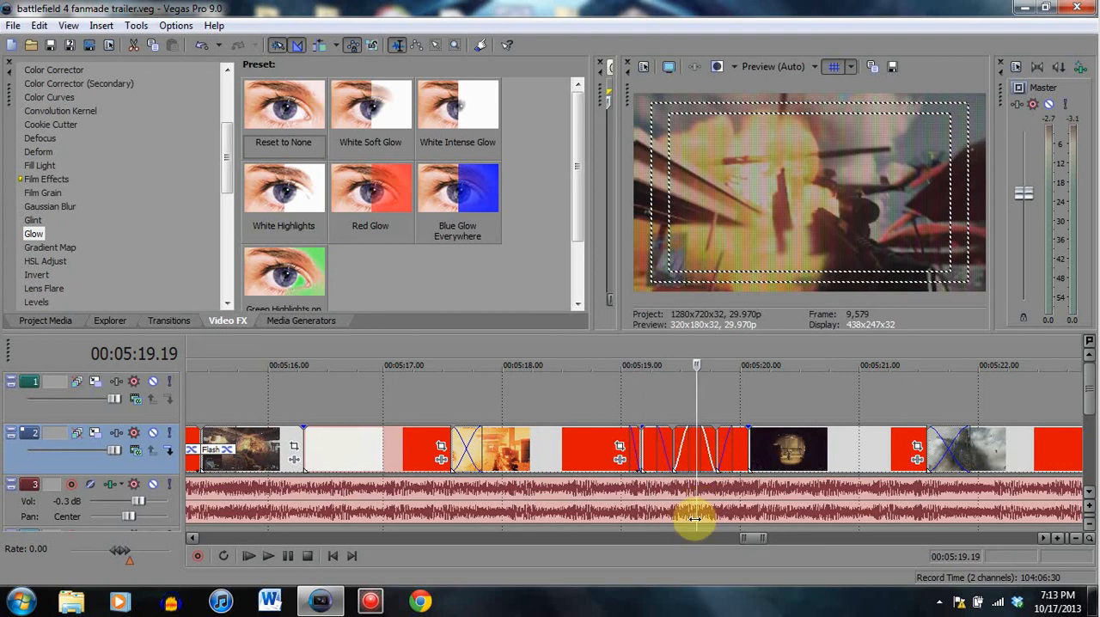
{"action": "left_click", "coordinate": [741, 442]}
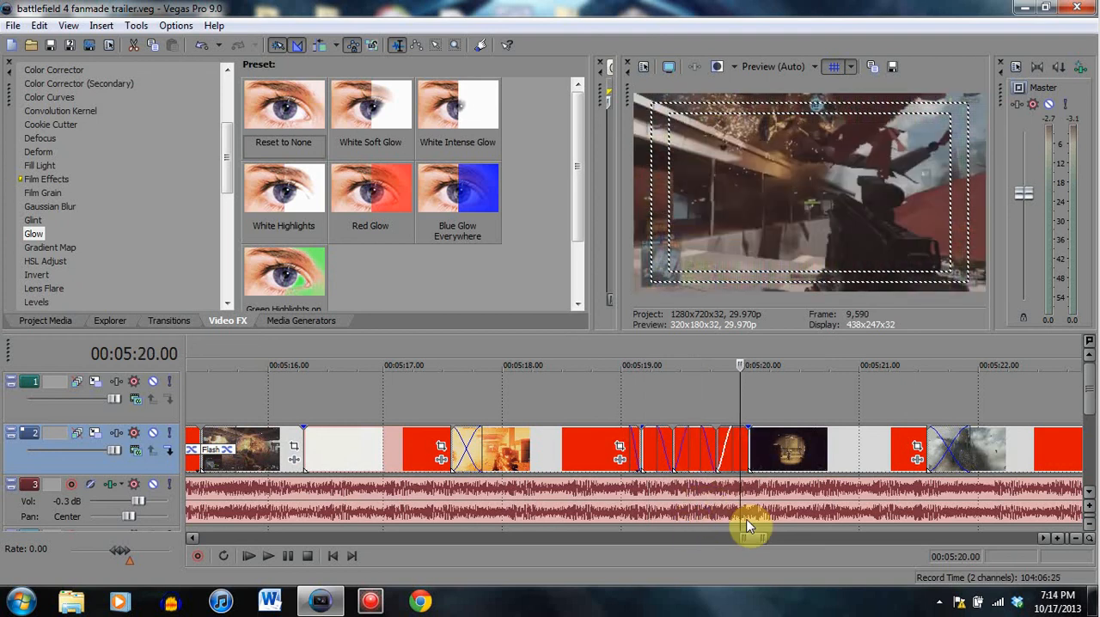
{"action": "left_click", "coordinate": [693, 446]}
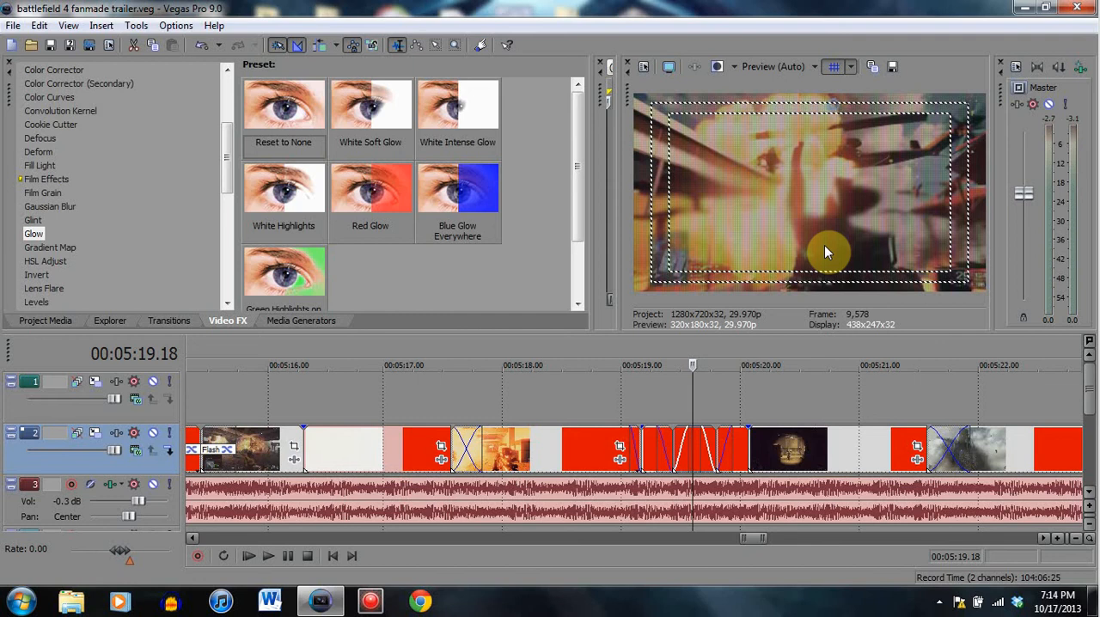
{"action": "left_click", "coordinate": [736, 451]}
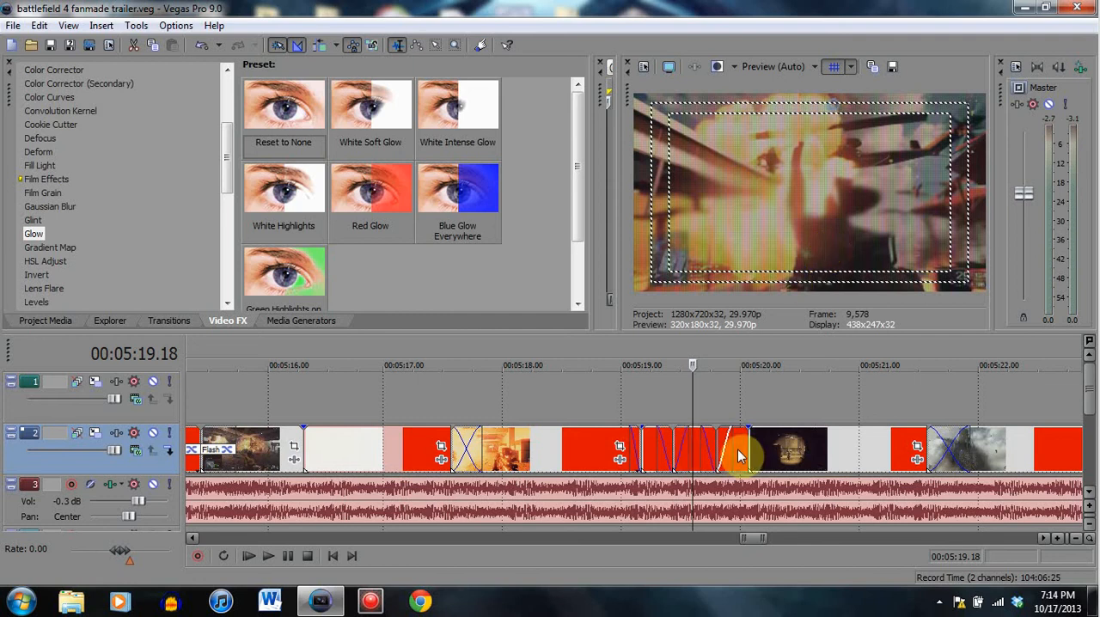
{"action": "left_click", "coordinate": [703, 494]}
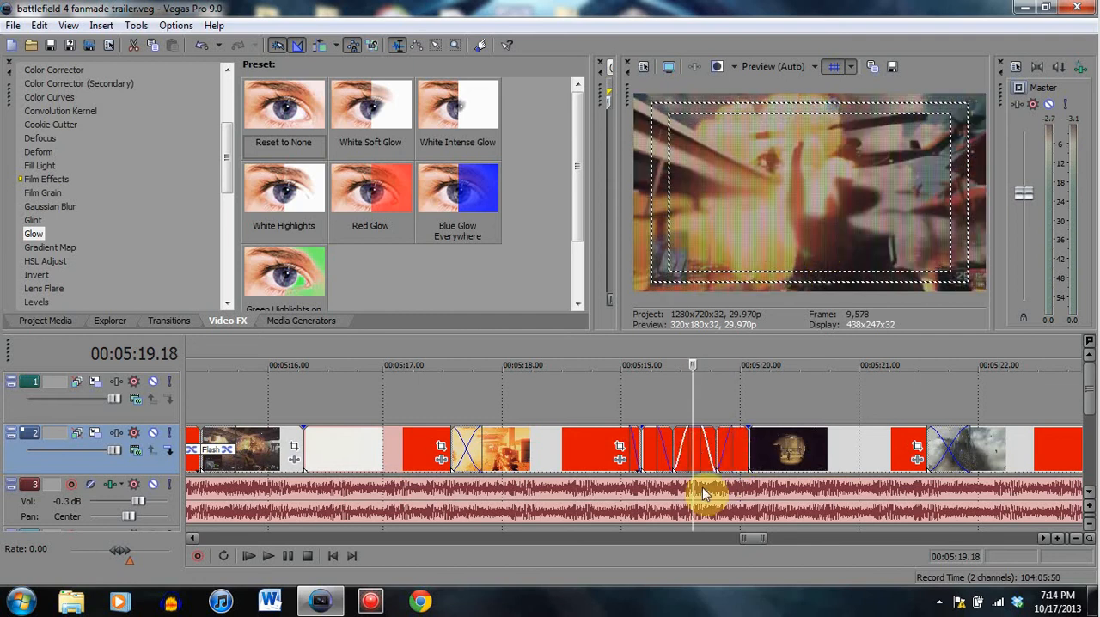
- Scrub through the sniper scope clip from 00:05:20.04 to 00:05:21.09 and inspect its crossfade into the collapsing tower at 00:05:21.23
{"action": "left_click", "coordinate": [756, 468]}
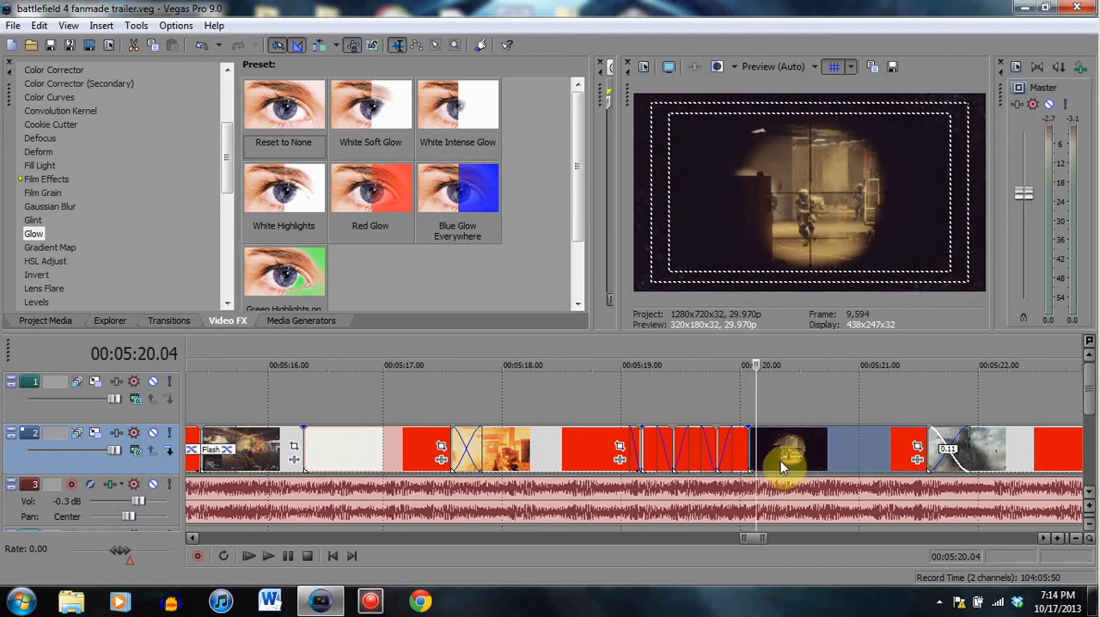
{"action": "left_click", "coordinate": [785, 473]}
{"action": "left_click", "coordinate": [815, 470]}
{"action": "left_click", "coordinate": [868, 471]}
{"action": "left_click", "coordinate": [895, 467]}
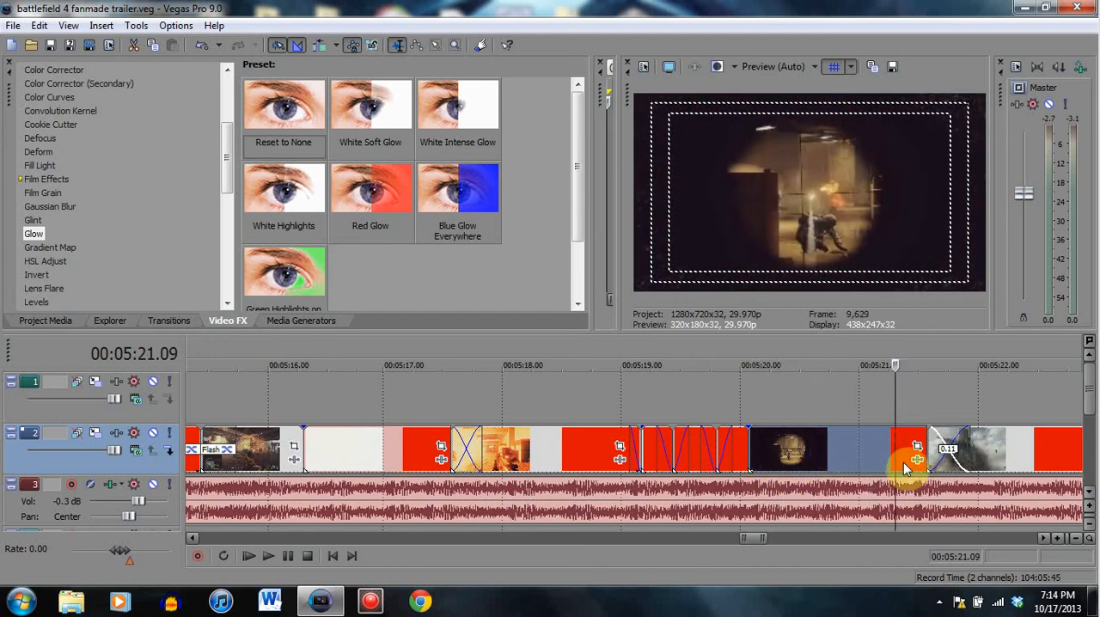
{"action": "left_click", "coordinate": [965, 447]}
{"action": "left_click", "coordinate": [955, 447]}
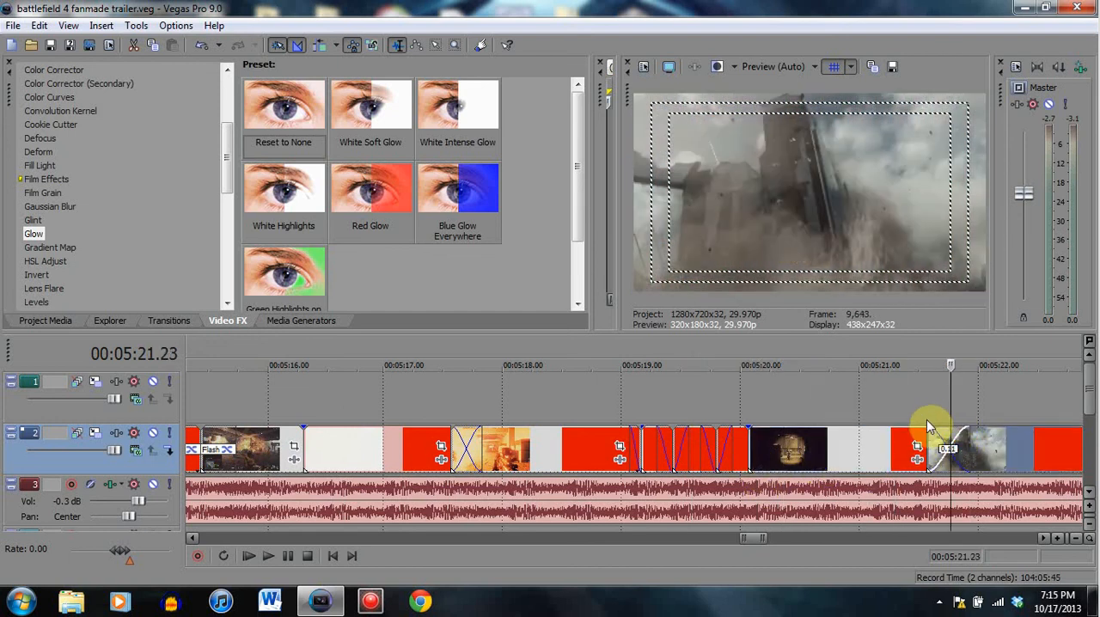
- View the black frame at 00:05:23.21, then play the short clips that follow the collapsing tower from 00:05:22.28
{"action": "scroll", "coordinate": [922, 430], "scroll_direction": "down", "scroll_amount": 3}
{"action": "left_click", "coordinate": [722, 464]}
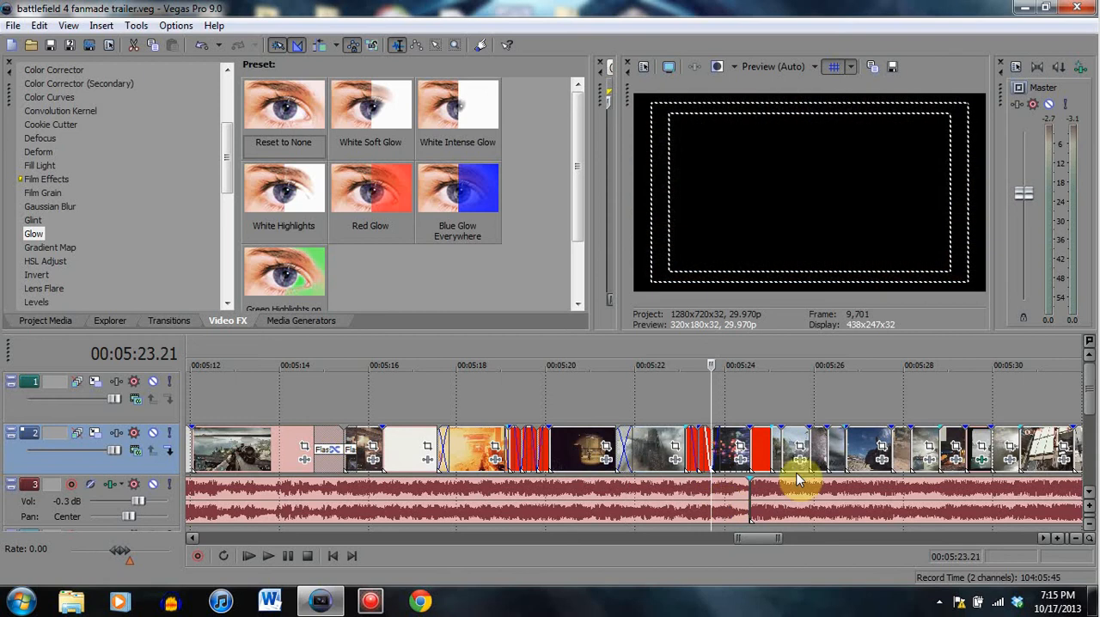
{"action": "scroll", "coordinate": [544, 458], "scroll_direction": "up", "scroll_amount": 3}
{"action": "left_click", "coordinate": [489, 451]}
{"action": "key", "text": "space"}
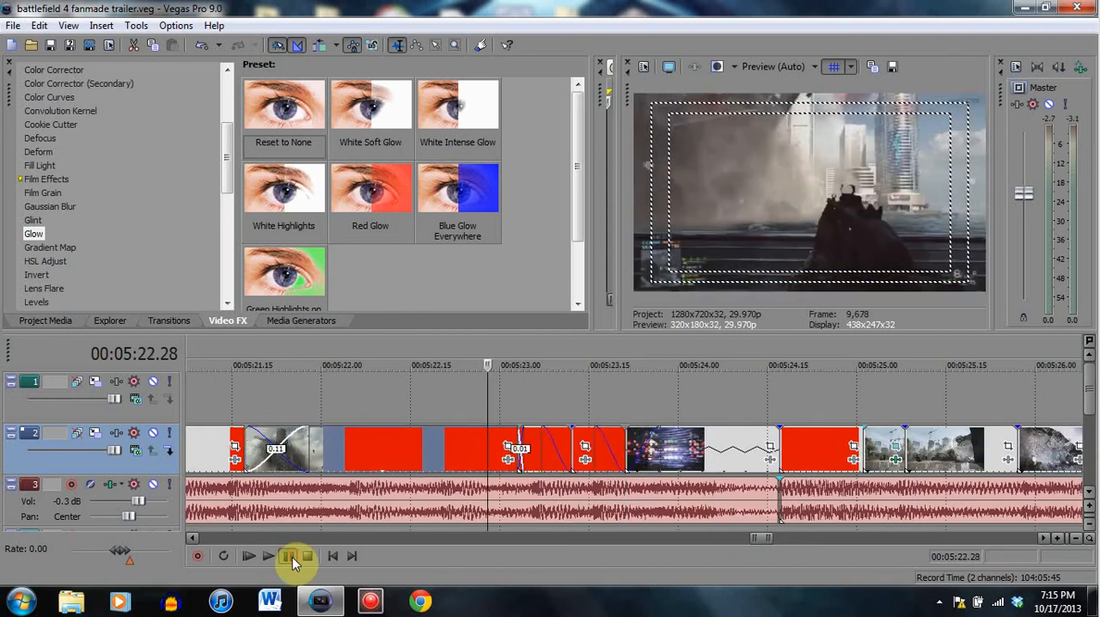
{"action": "left_click", "coordinate": [290, 556]}
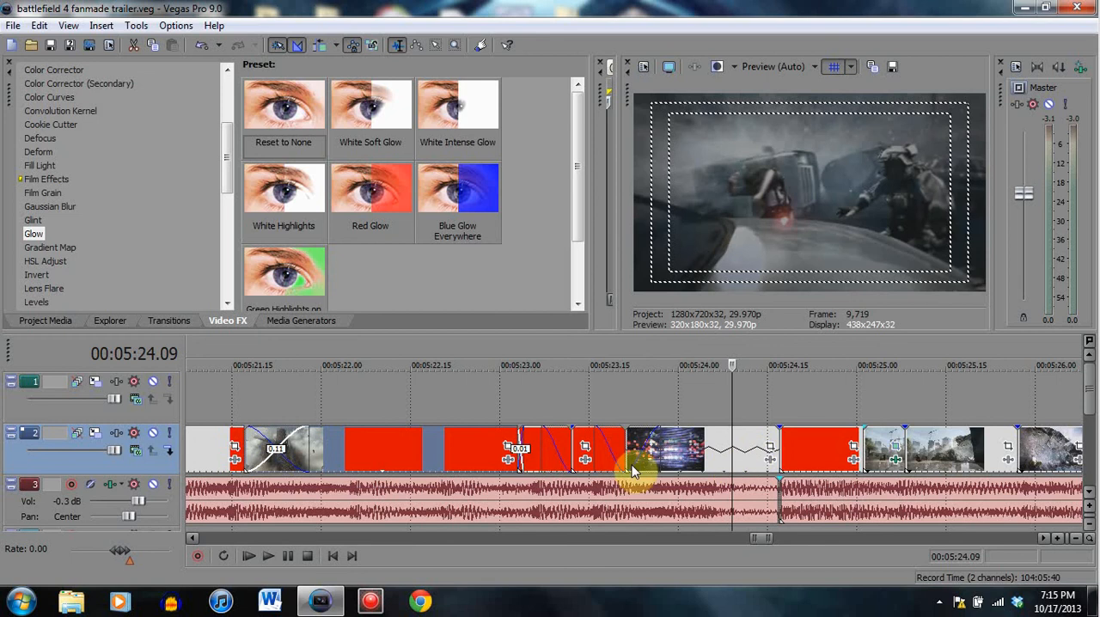
- Inspect the fade-out at 00:05:23.14 and the light-streak clip's fade-in at 00:05:23.23, and play across the join between them
{"action": "left_click", "coordinate": [585, 437]}
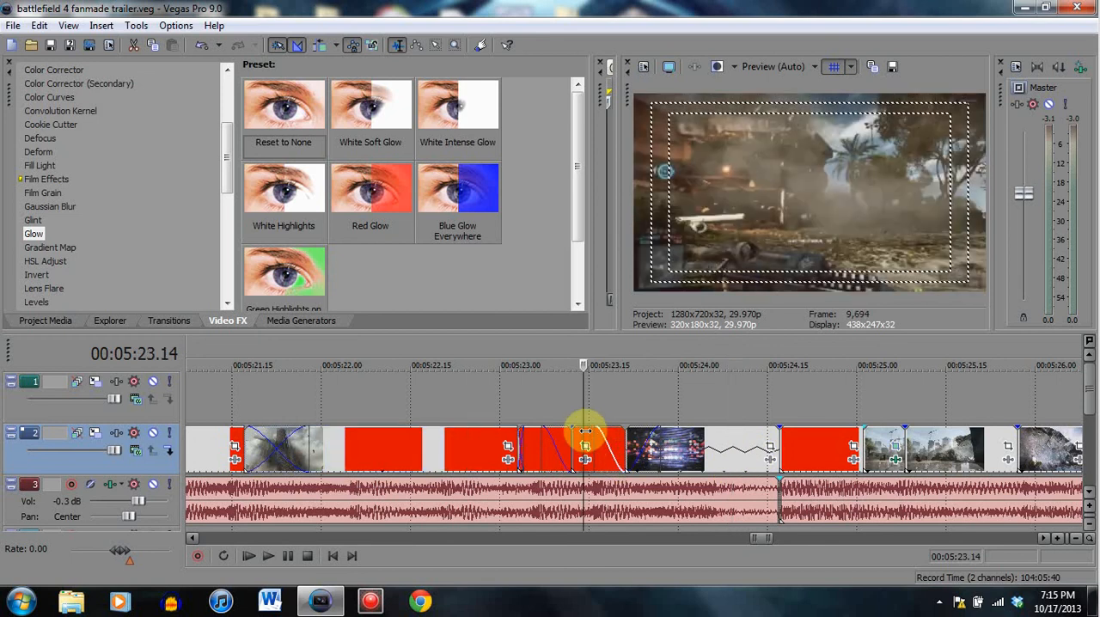
{"action": "left_click", "coordinate": [694, 447]}
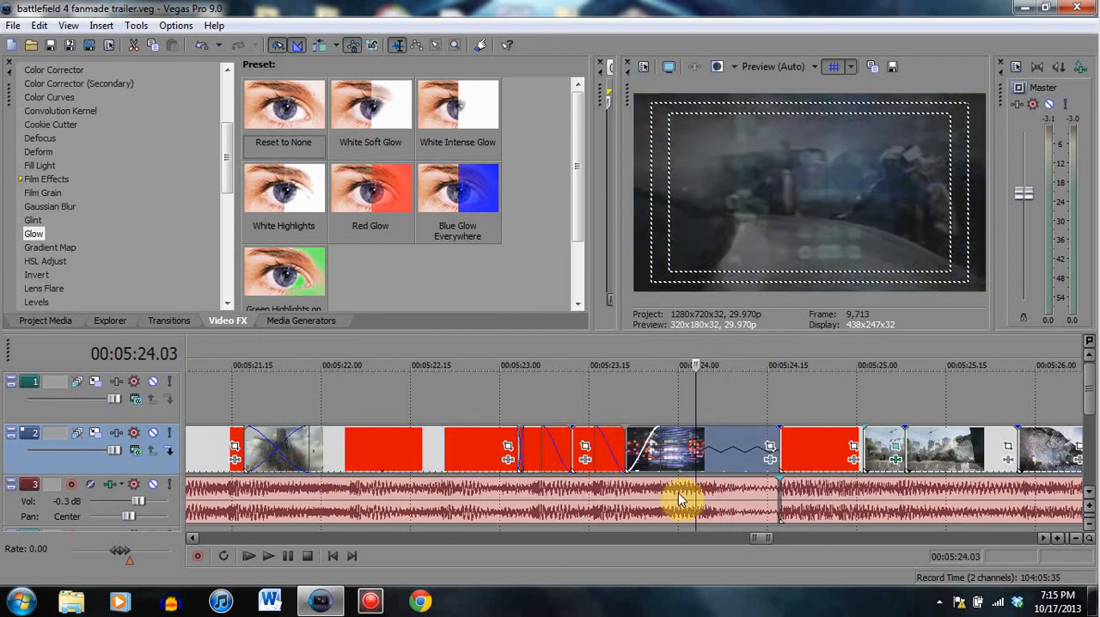
{"action": "left_click", "coordinate": [660, 444]}
{"action": "left_click", "coordinate": [596, 445]}
{"action": "left_click", "coordinate": [636, 443]}
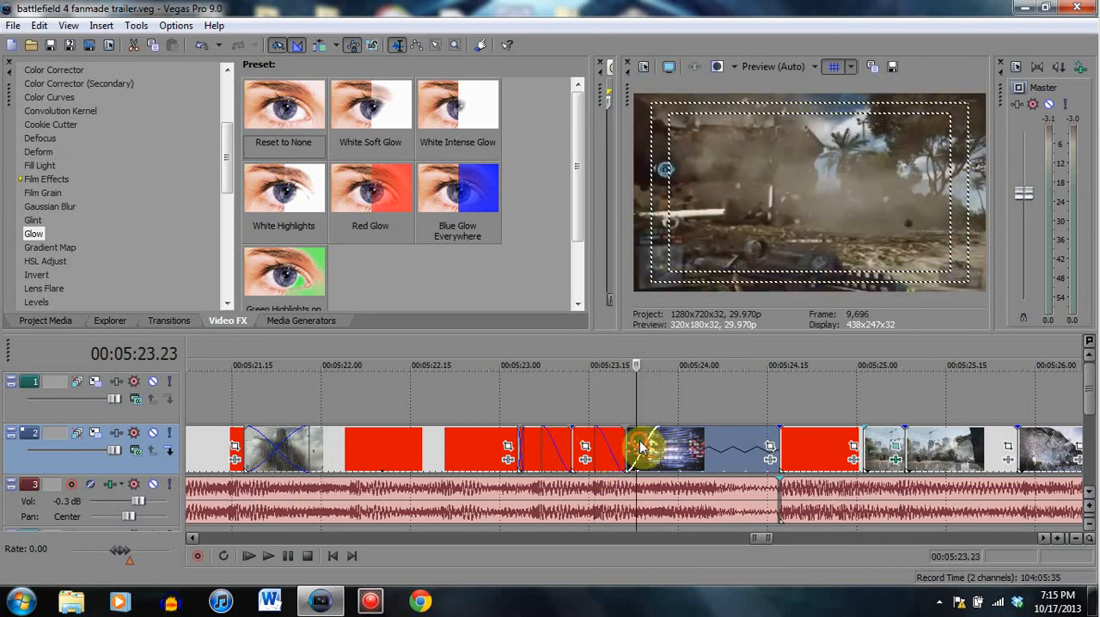
{"action": "left_click", "coordinate": [600, 438]}
{"action": "left_click", "coordinate": [290, 555]}
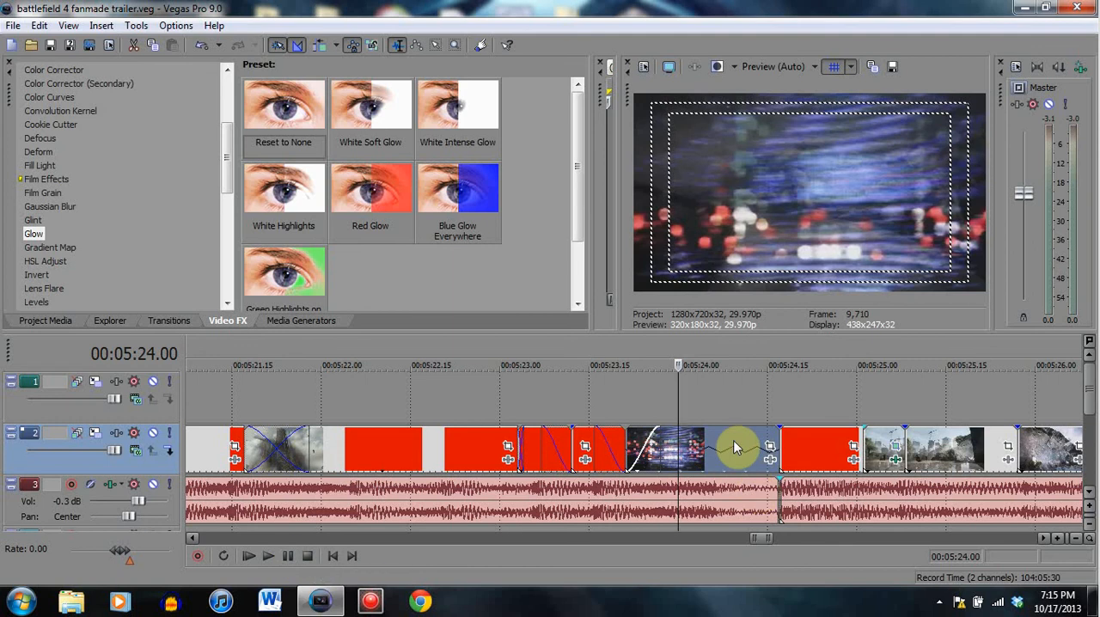
- View the light-streak clip at 00:05:24.05 and play from its cut at 00:05:24.17, returning to that cut frame
{"action": "left_click", "coordinate": [708, 438]}
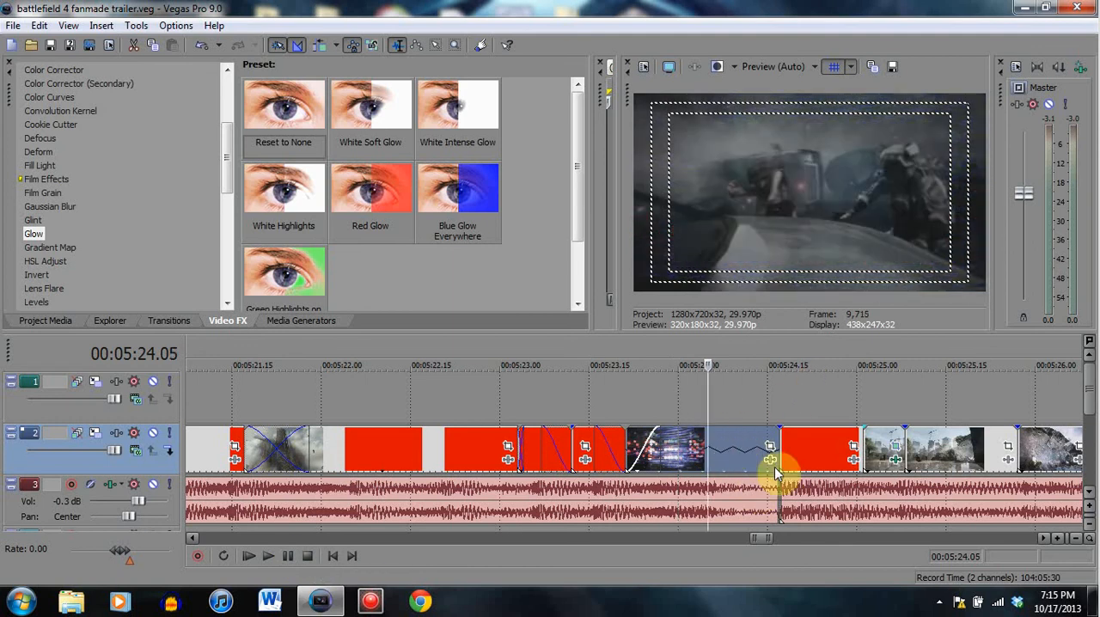
{"action": "left_click", "coordinate": [777, 449]}
{"action": "left_click", "coordinate": [290, 558]}
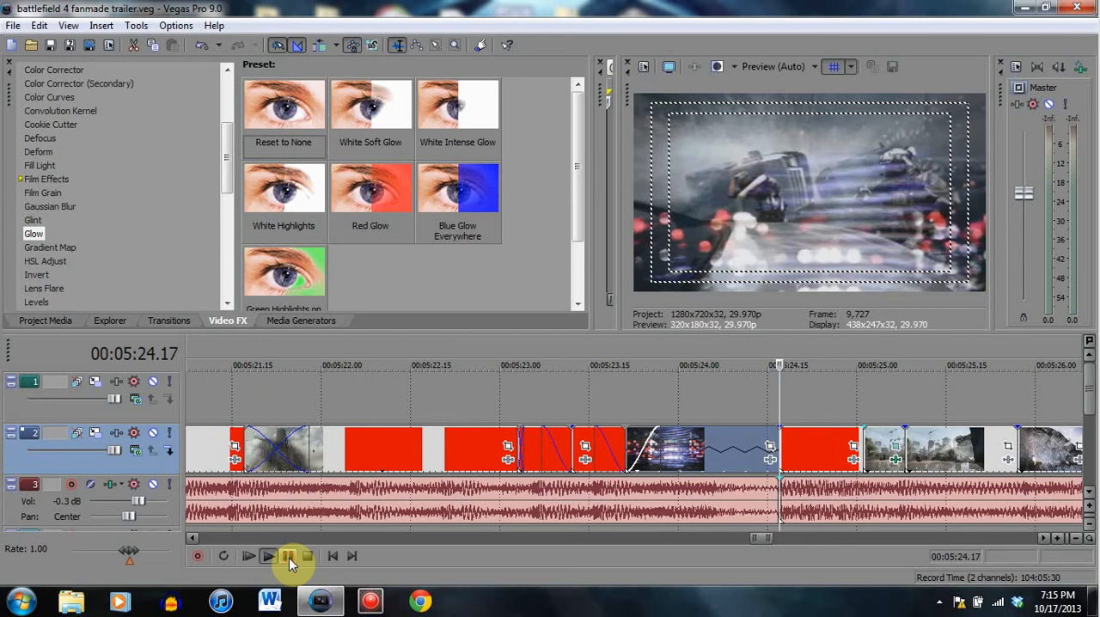
{"action": "left_click", "coordinate": [289, 558]}
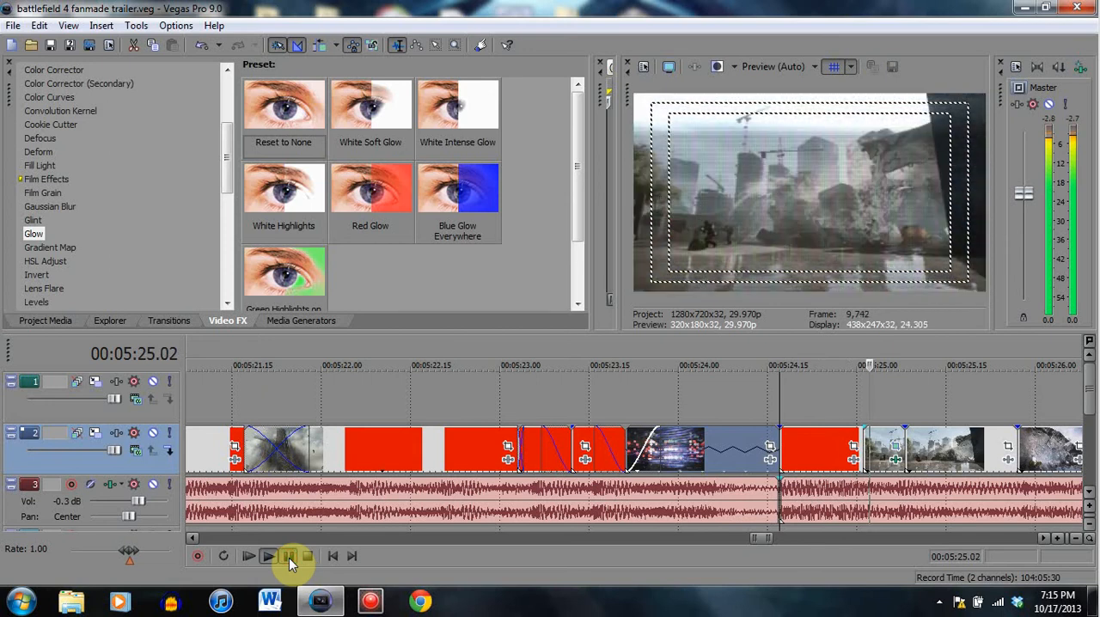
{"action": "left_click", "coordinate": [784, 437]}
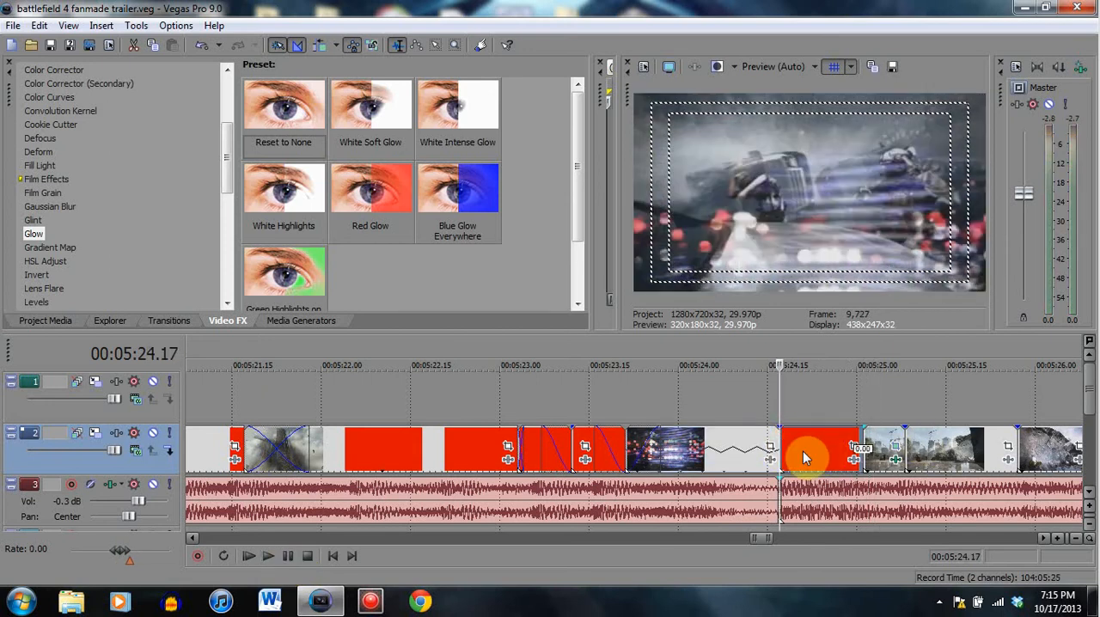
- Examine how the light-streak clip leads up to its cut, checking frames between 00:05:24.02 and 00:05:24.12
{"action": "left_click", "coordinate": [731, 469]}
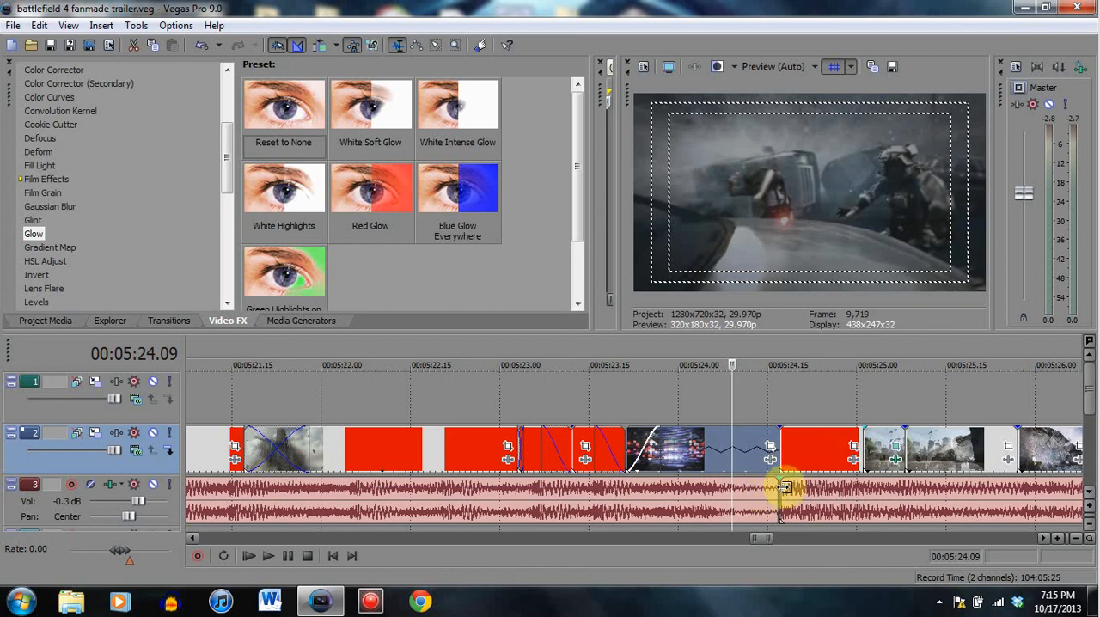
{"action": "left_click", "coordinate": [691, 455]}
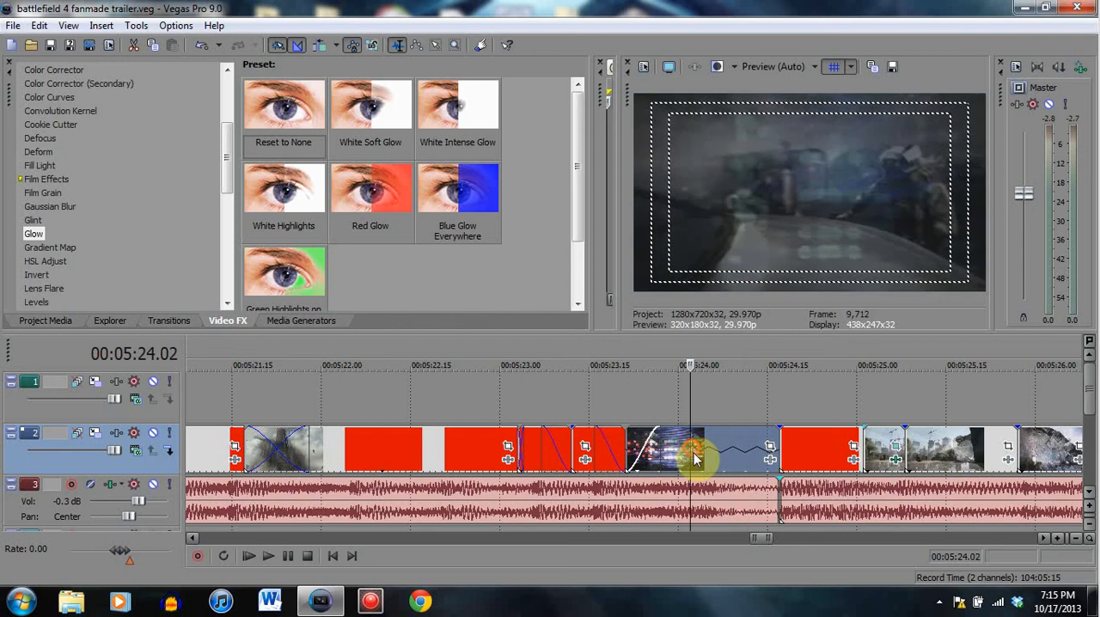
{"action": "left_click", "coordinate": [725, 459]}
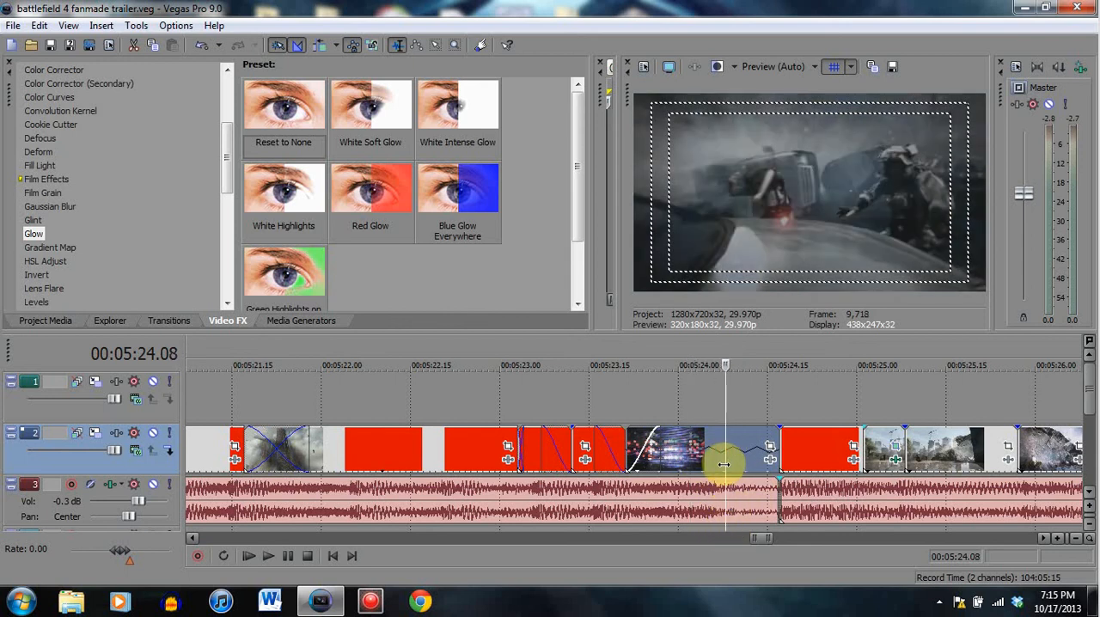
{"action": "left_click", "coordinate": [739, 460]}
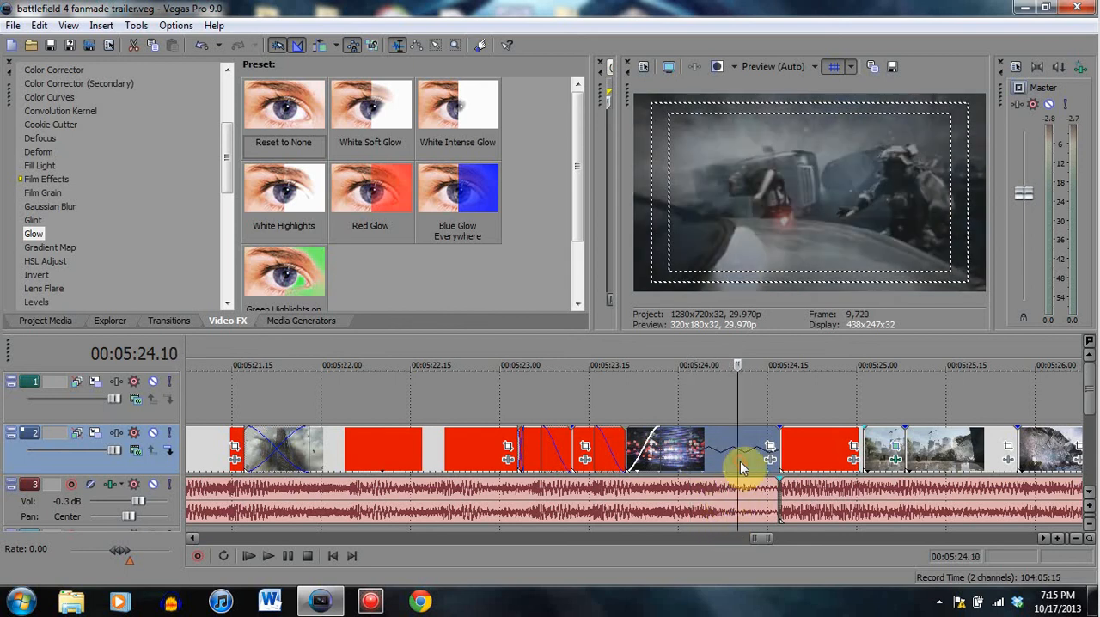
{"action": "left_click", "coordinate": [750, 452]}
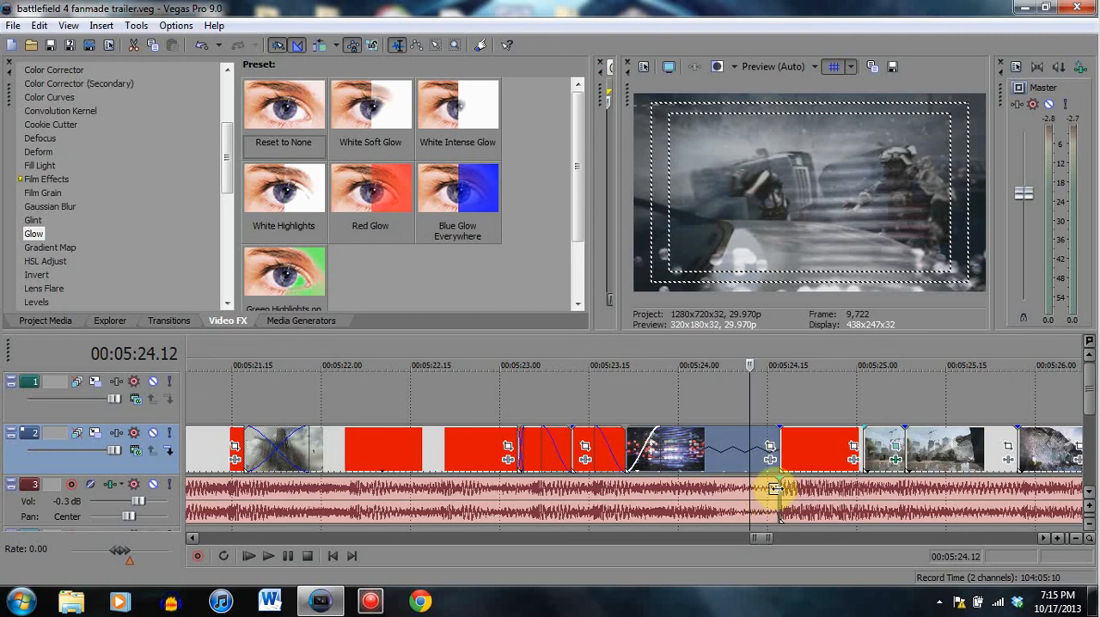
{"action": "left_click", "coordinate": [714, 456]}
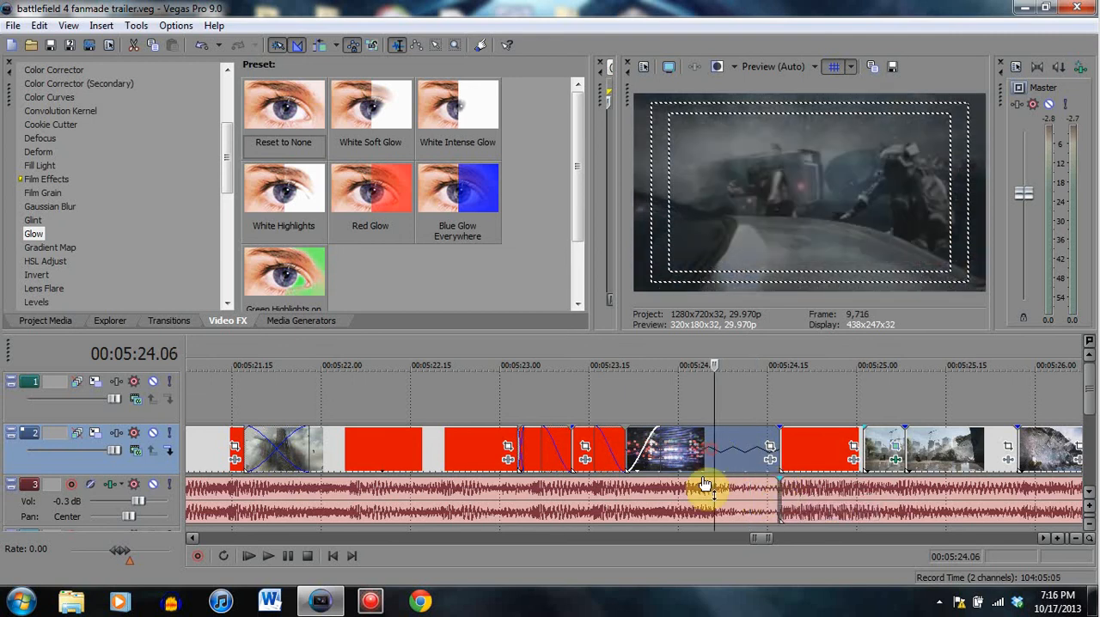
- Play from the black frame at 00:05:23.21 through the light-streak clip and into the vehicle crash clip
{"action": "left_click", "coordinate": [685, 460]}
{"action": "left_click", "coordinate": [624, 447]}
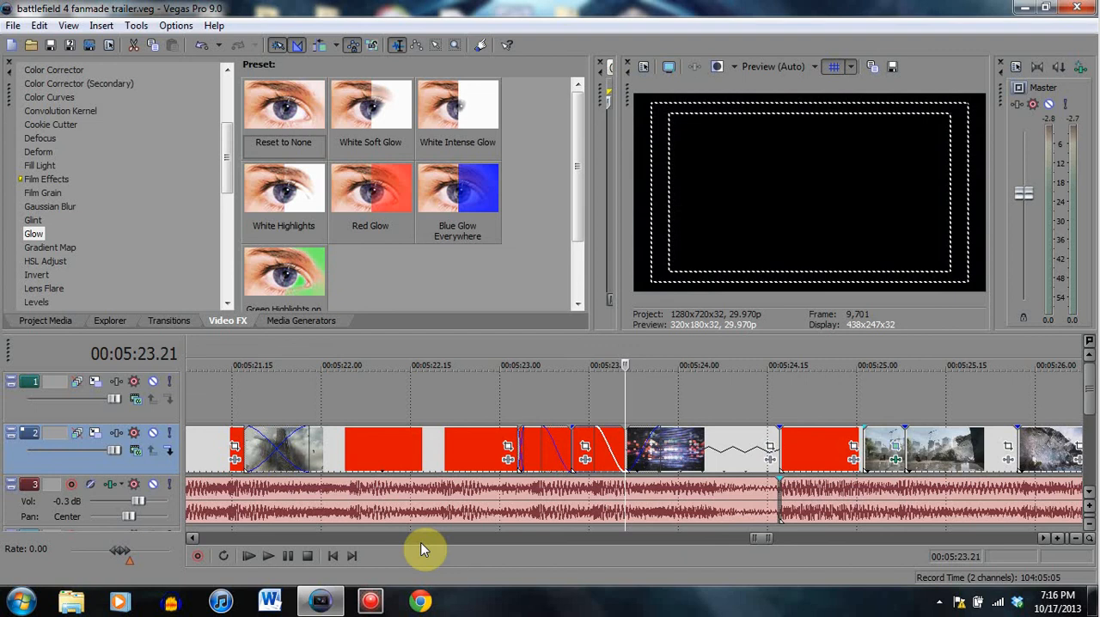
{"action": "left_click", "coordinate": [285, 555]}
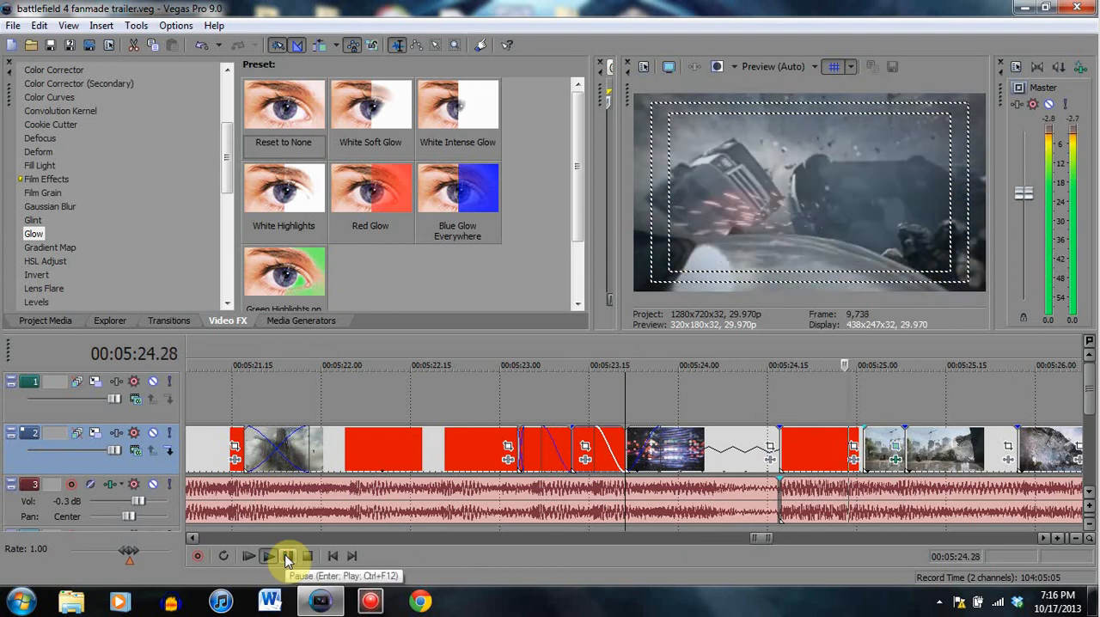
{"action": "left_click", "coordinate": [288, 556]}
- Compare the cut frame at 00:05:24.17 with the dark frame at 00:05:24.23, returning to where the music cut lines up
{"action": "left_click", "coordinate": [776, 459]}
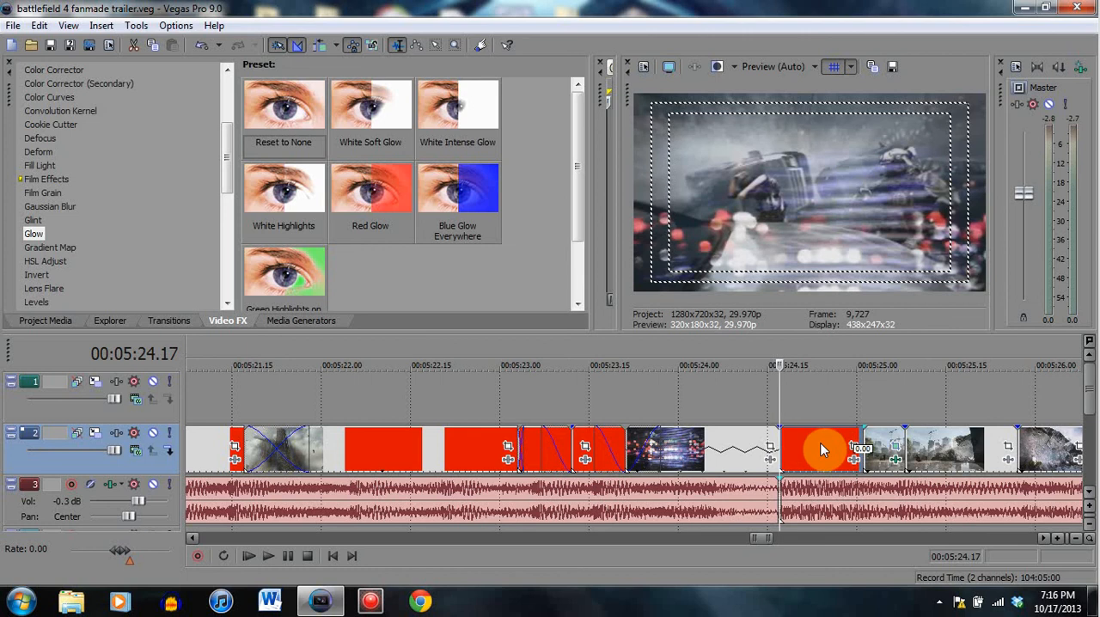
{"action": "left_click", "coordinate": [816, 449]}
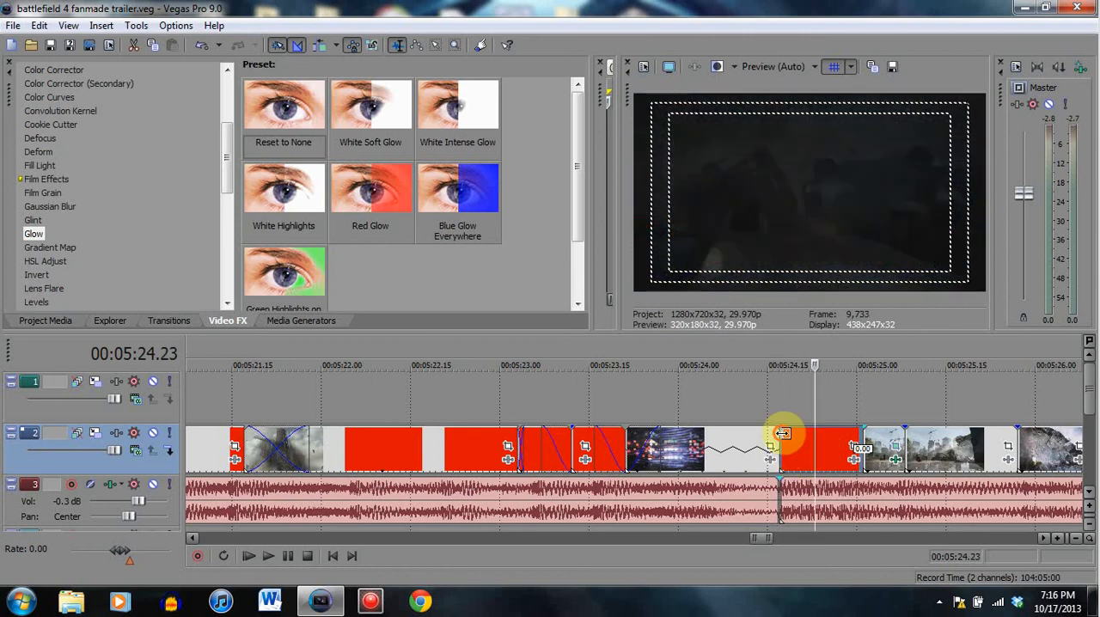
{"action": "left_click", "coordinate": [780, 435]}
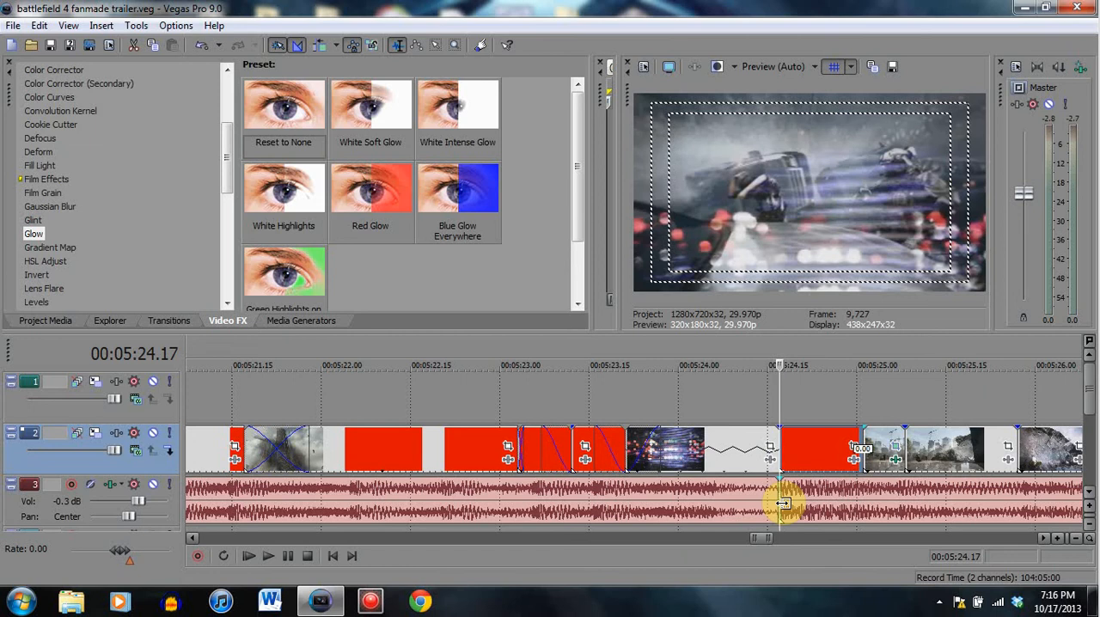
- Examine the final part of the light-streak clip against the music waveform, from 00:05:24.07 to 00:05:24.13
{"action": "left_click", "coordinate": [720, 461]}
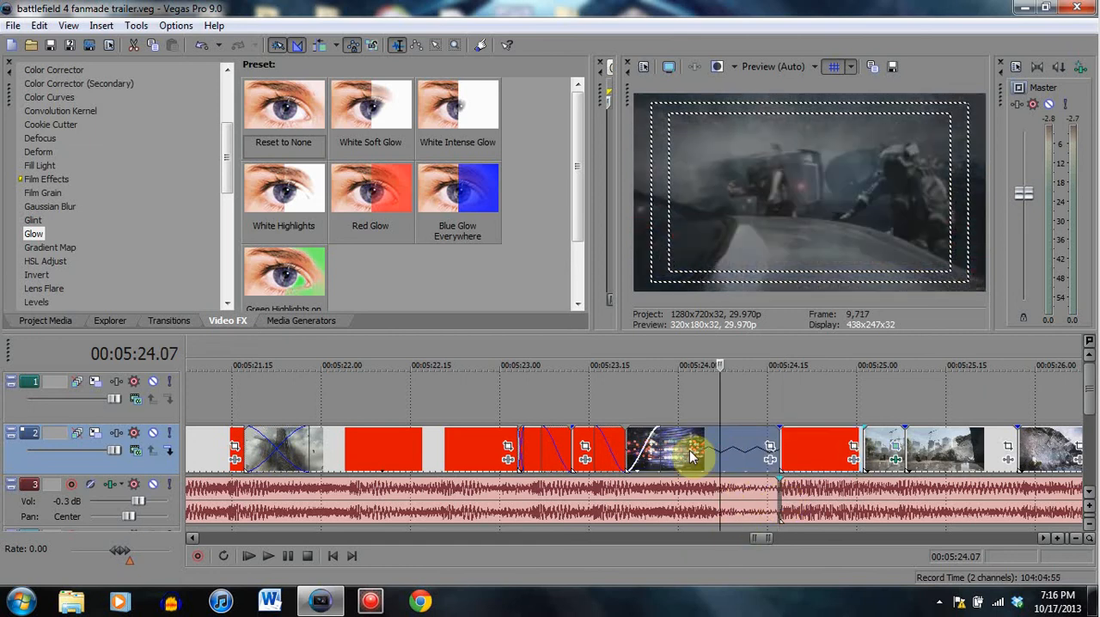
{"action": "left_click", "coordinate": [737, 444]}
{"action": "left_click", "coordinate": [755, 468]}
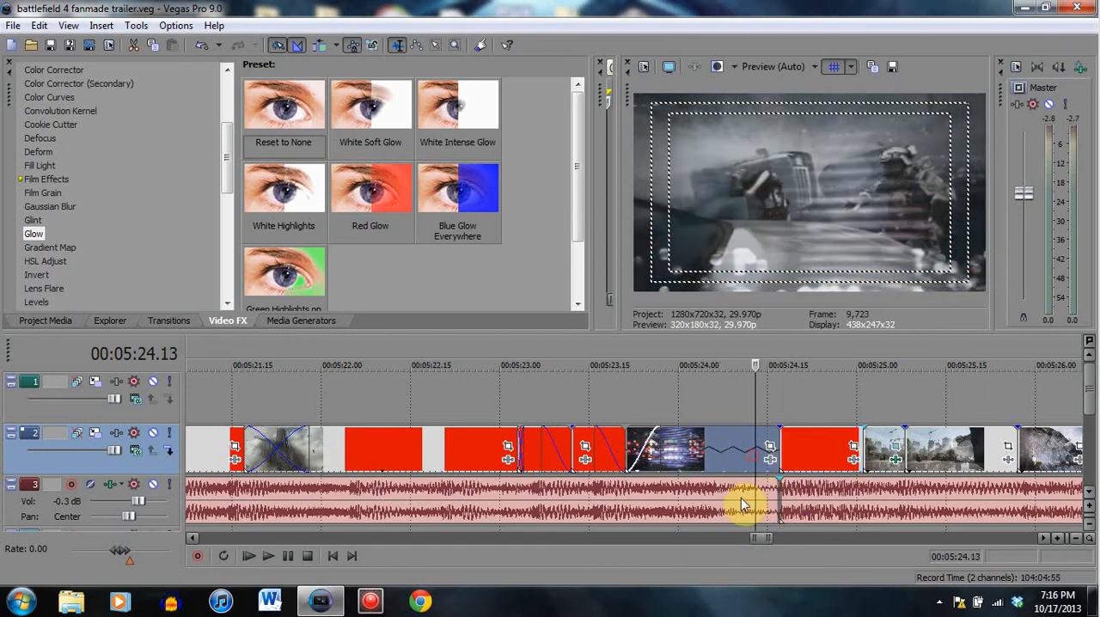
{"action": "left_click", "coordinate": [749, 498]}
{"action": "left_click", "coordinate": [738, 475]}
{"action": "left_click", "coordinate": [744, 502]}
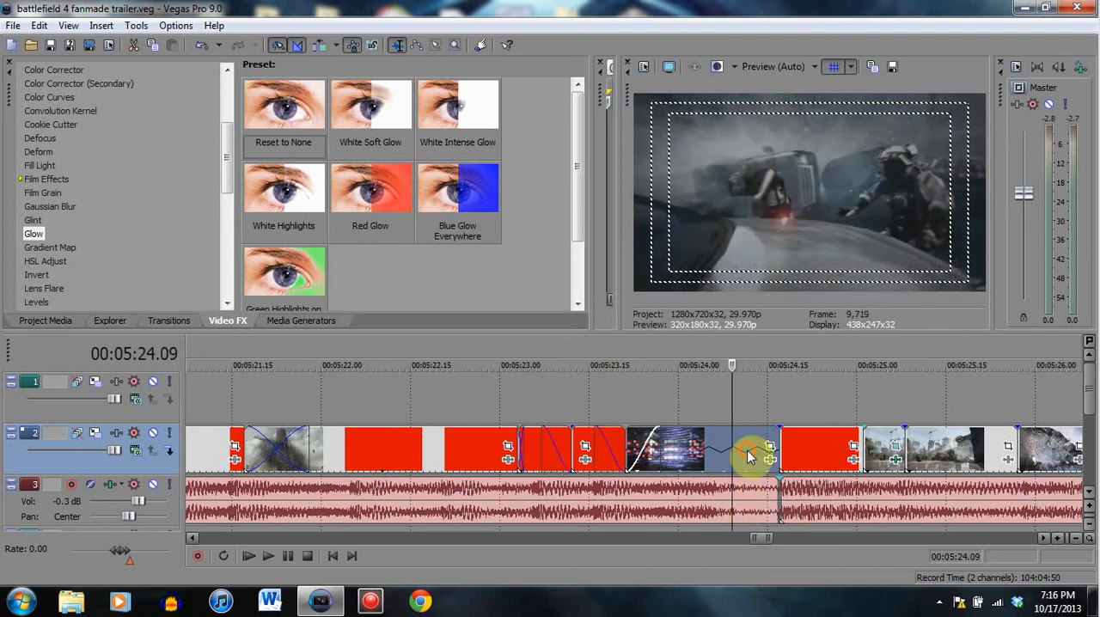
{"action": "left_click", "coordinate": [751, 456]}
{"action": "left_click", "coordinate": [744, 479]}
{"action": "left_click", "coordinate": [748, 482]}
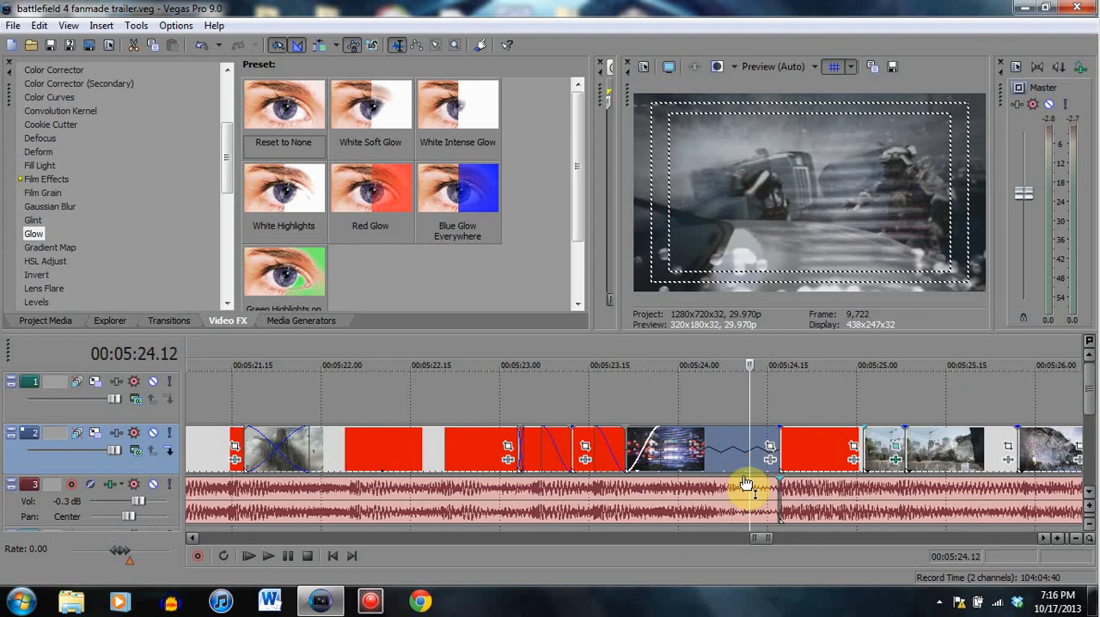
- Scrub through the vehicle crash clip from its start at 00:05:24.17 to 00:05:24.25, 00:05:24.27 and 00:05:24.29
{"action": "left_click", "coordinate": [781, 449]}
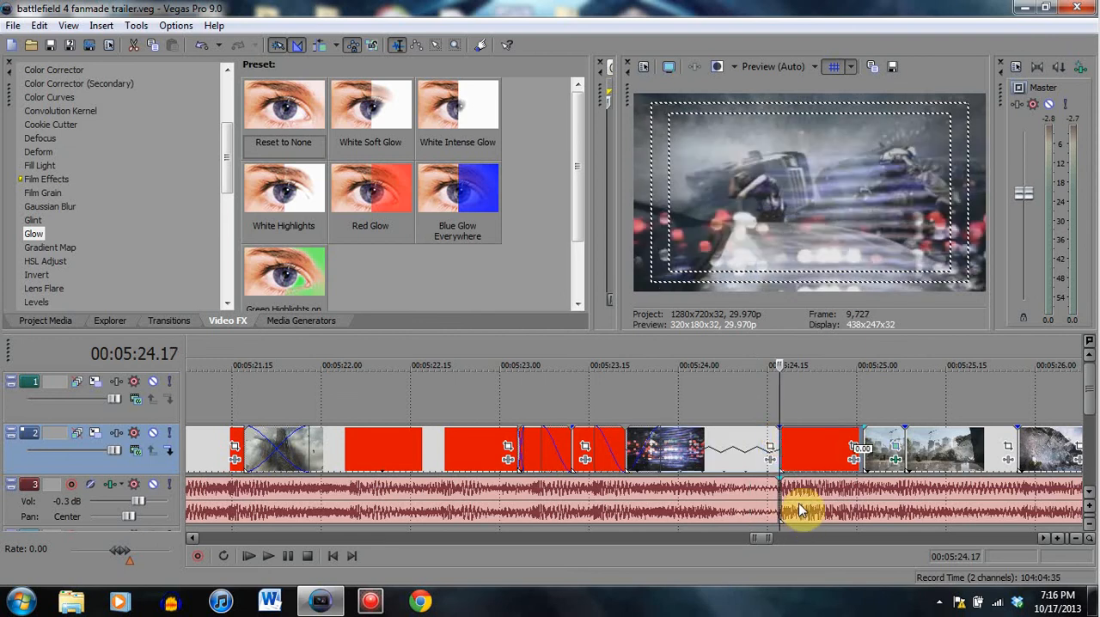
{"action": "left_click", "coordinate": [827, 445]}
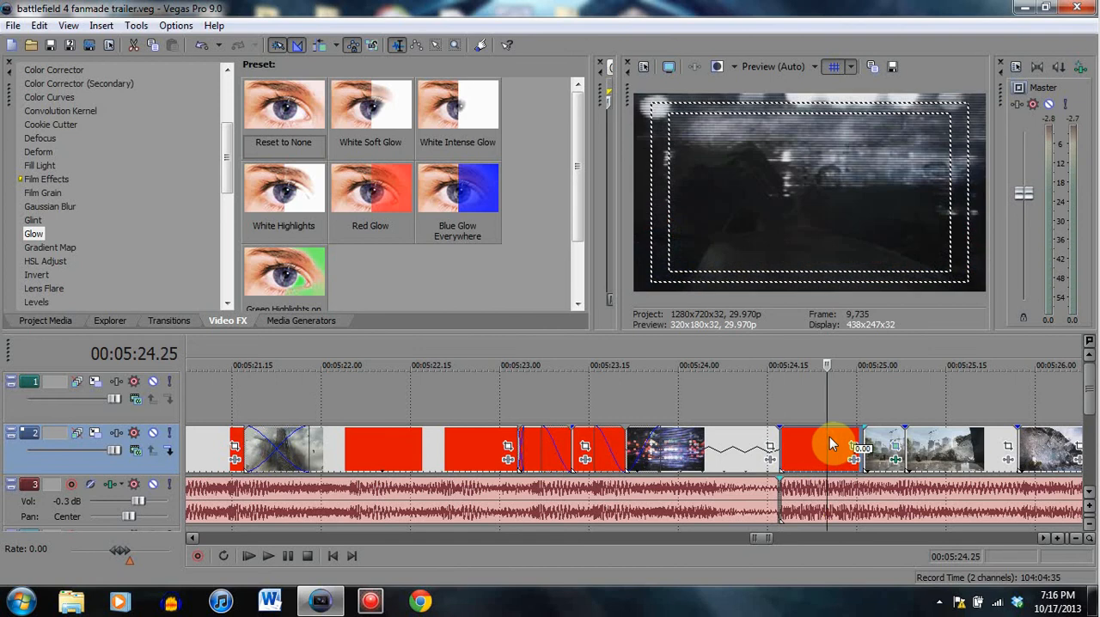
{"action": "left_click", "coordinate": [840, 440]}
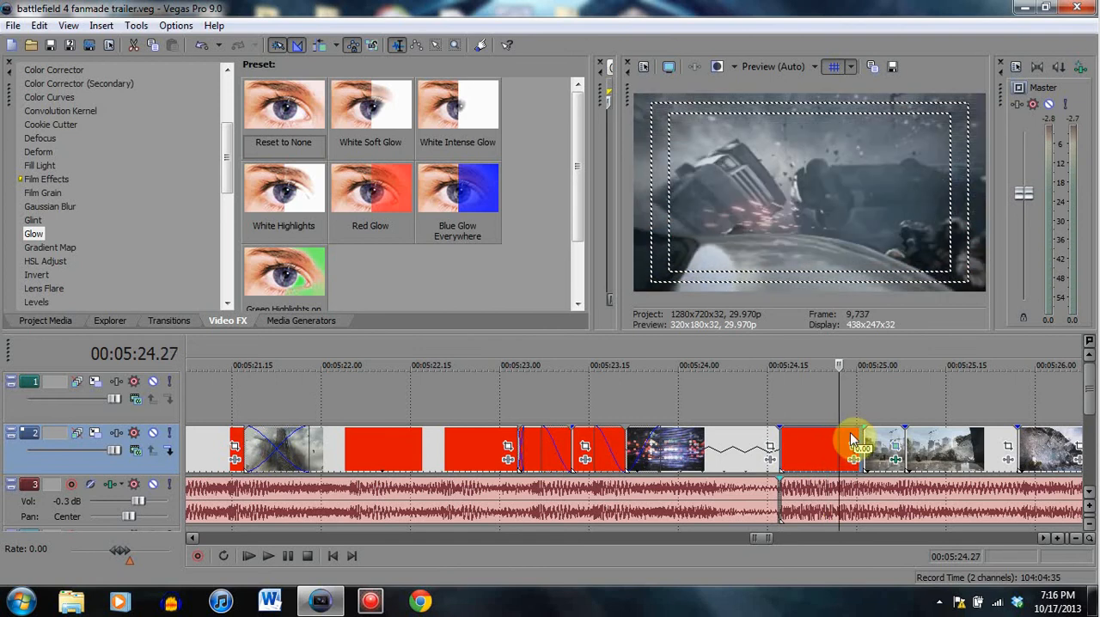
{"action": "left_click", "coordinate": [852, 440]}
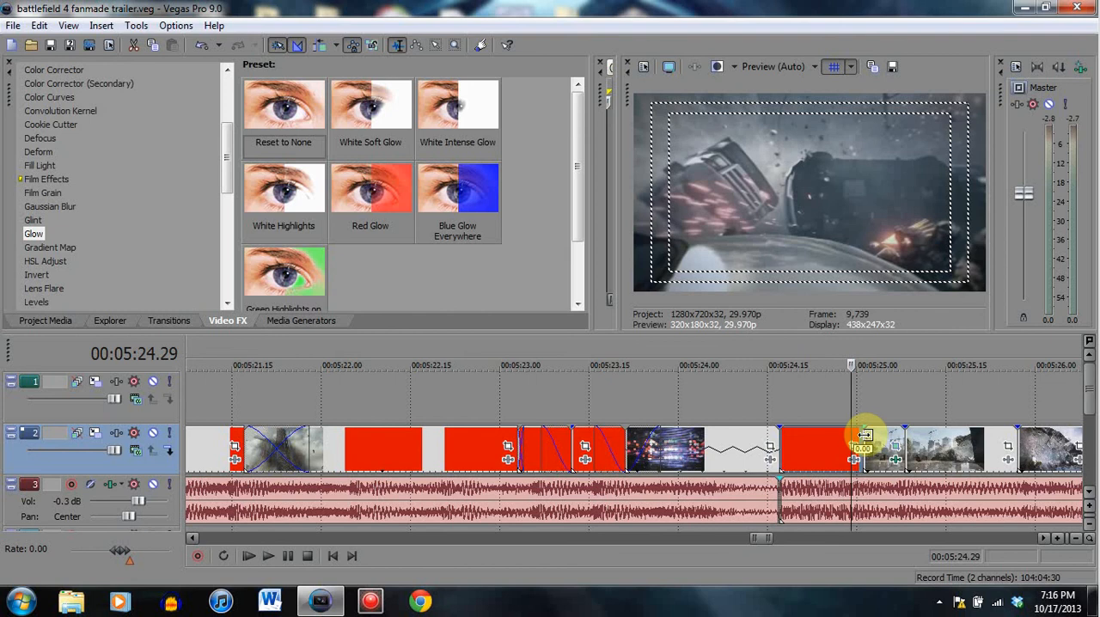
- Compare the frames at 00:05:24.11, 00:05:24.17 and 00:05:24.28, and view the following city clips at 00:05:25.03 and 00:05:25.10
{"action": "left_click", "coordinate": [745, 444]}
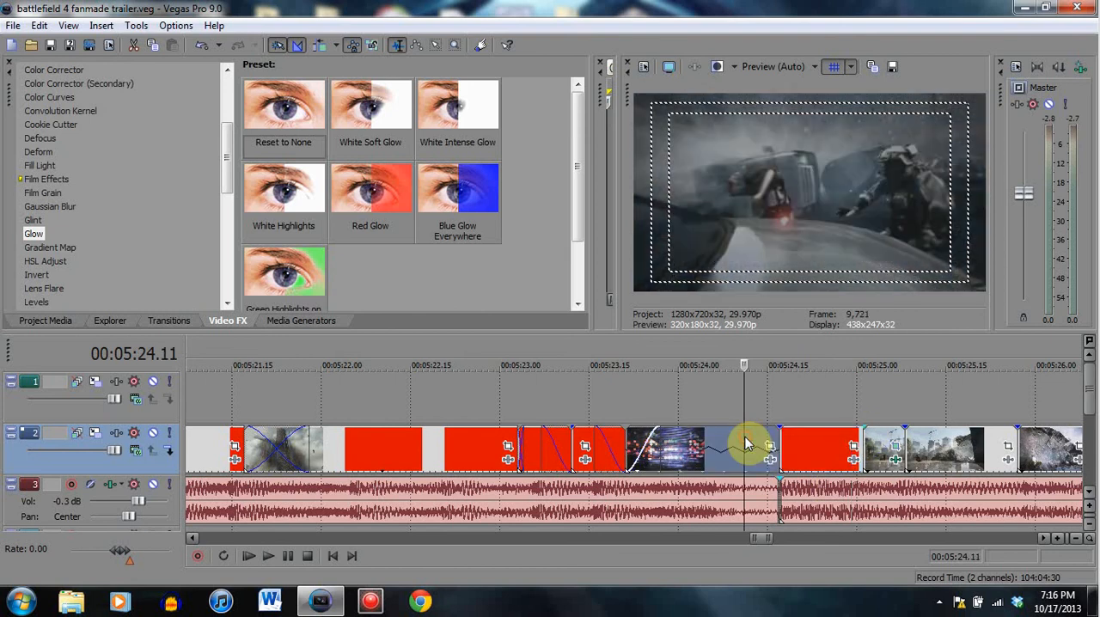
{"action": "left_click", "coordinate": [781, 445]}
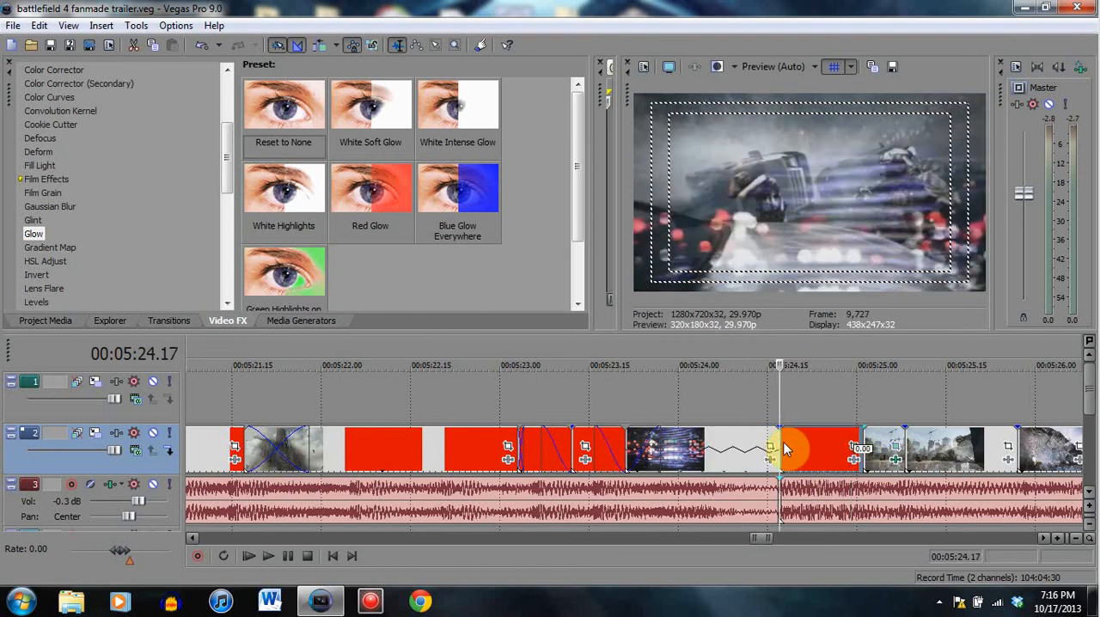
{"action": "left_click", "coordinate": [847, 443]}
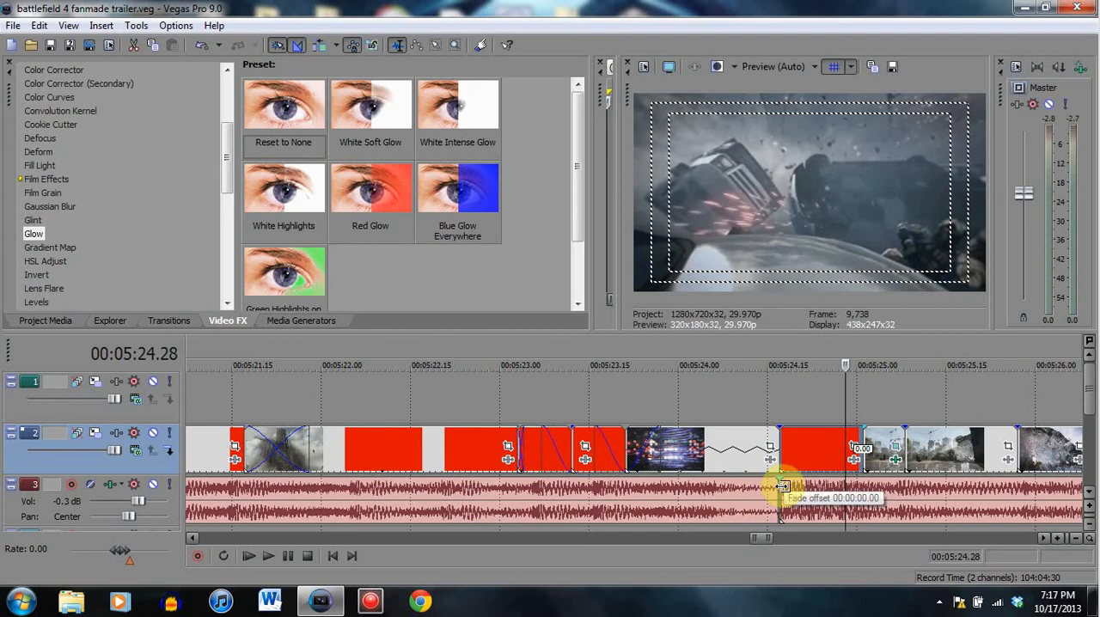
{"action": "left_click", "coordinate": [875, 449]}
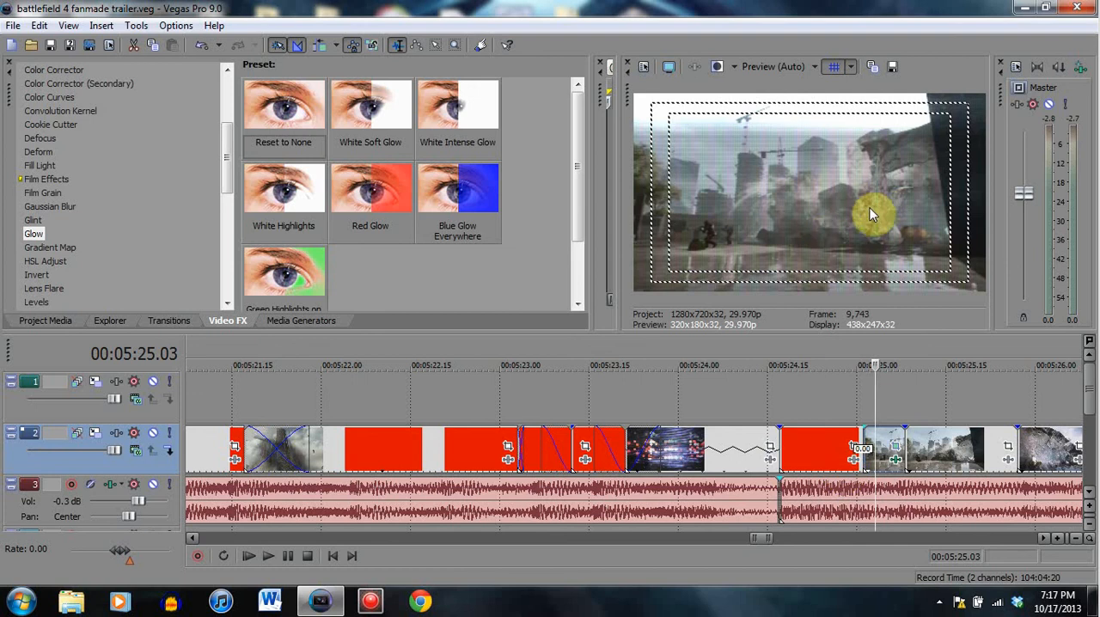
{"action": "left_click", "coordinate": [918, 443]}
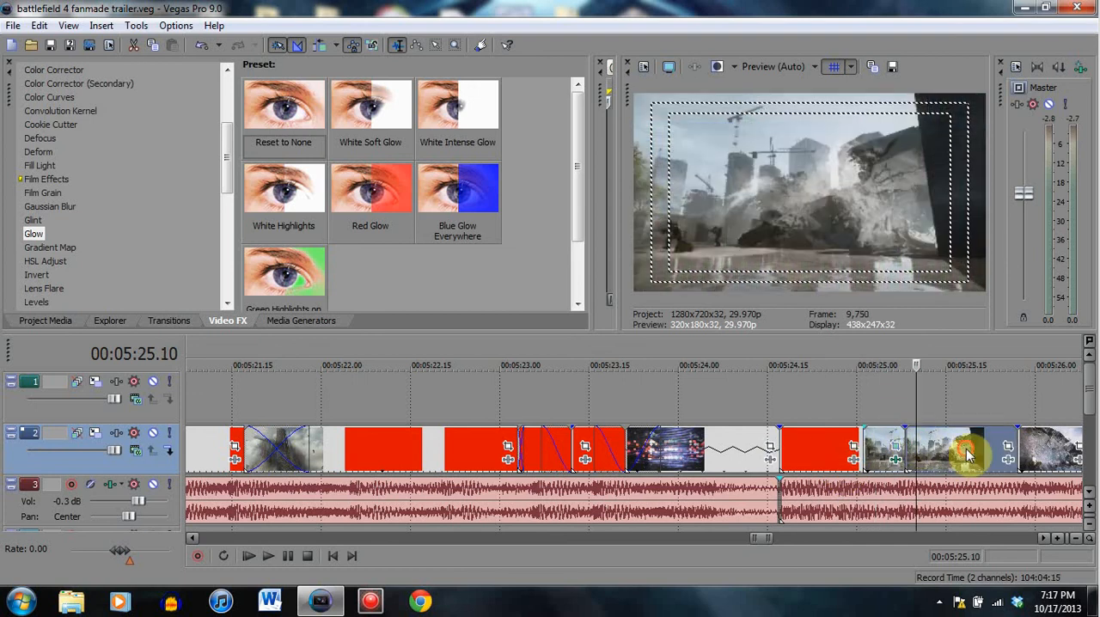
- View the city destruction clip and the following clips at 00:05:26.02 and 00:05:26.13
{"action": "left_click", "coordinate": [963, 447]}
{"action": "scroll", "coordinate": [963, 447], "scroll_direction": "down", "scroll_amount": 2}
{"action": "left_click", "coordinate": [679, 444]}
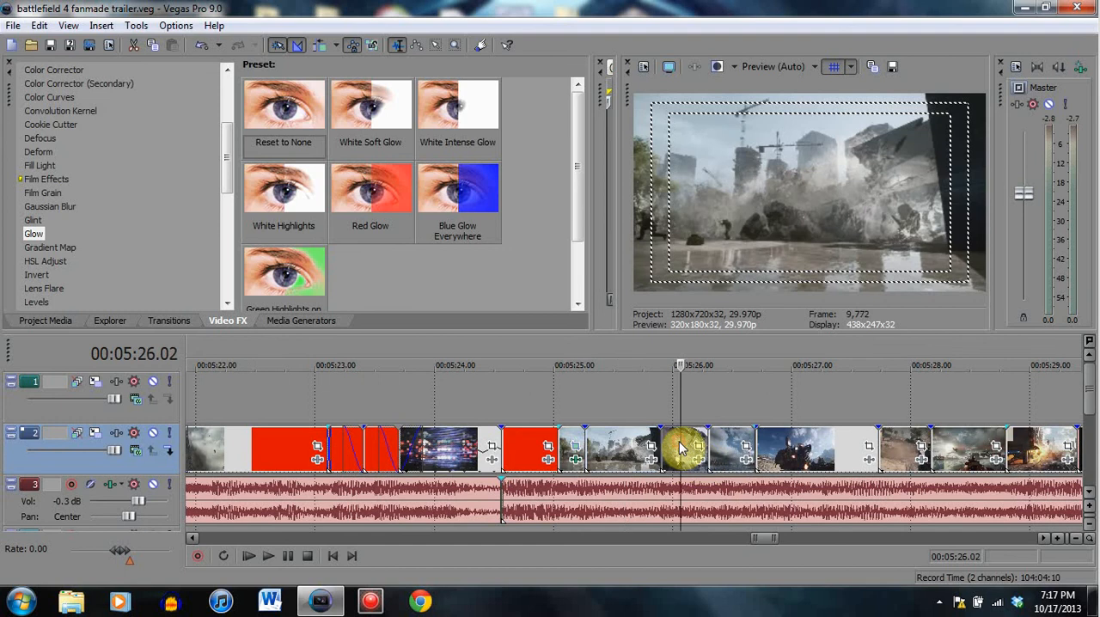
{"action": "left_click", "coordinate": [723, 450]}
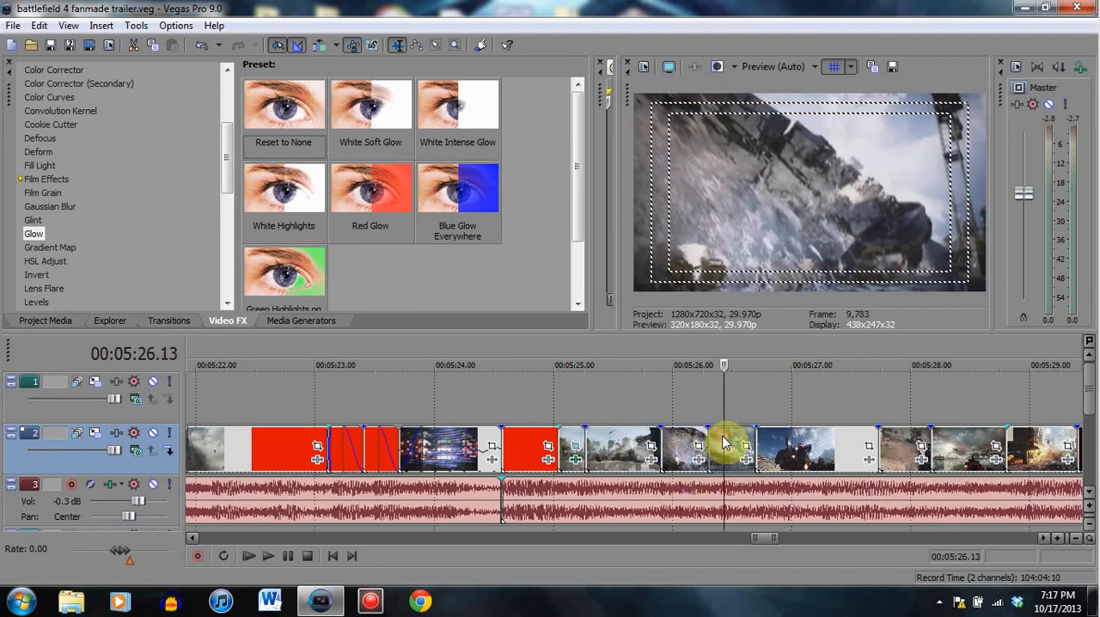
- Step through the soldier clip and the street shot at 00:05:27.07, continuing into the tank and battle clips after 00:05:27.25
{"action": "left_click", "coordinate": [773, 453]}
{"action": "left_click", "coordinate": [819, 450]}
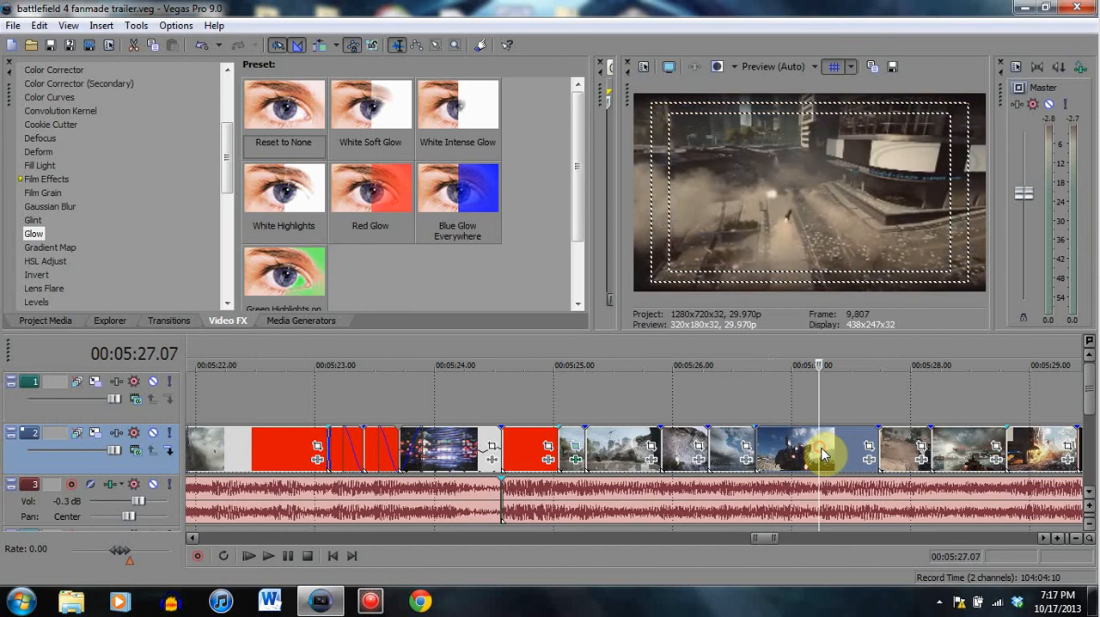
{"action": "left_click", "coordinate": [853, 447]}
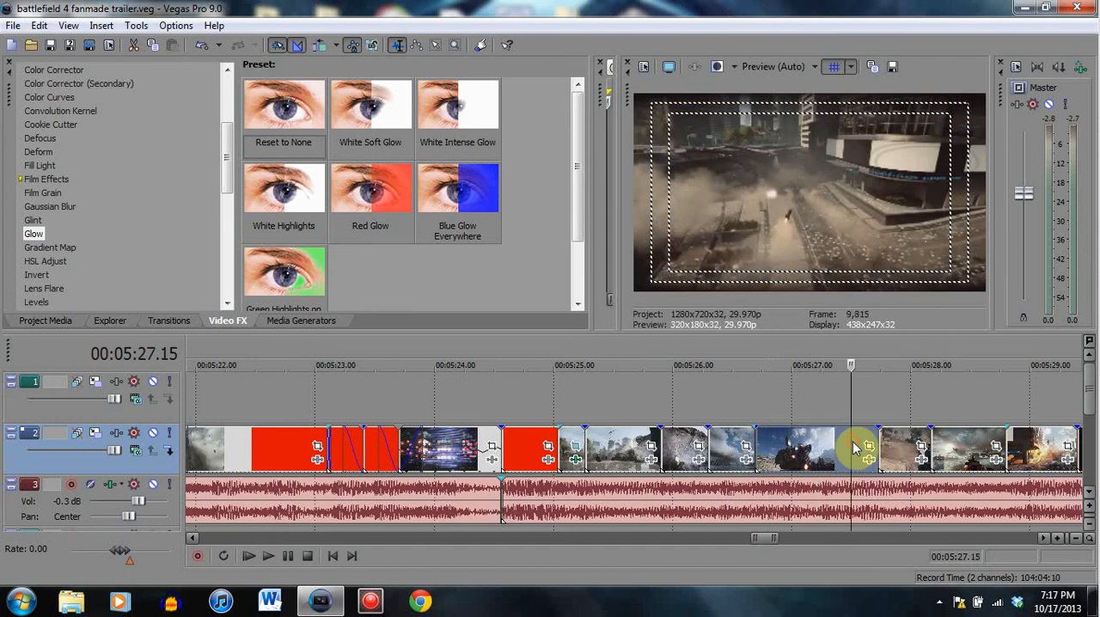
{"action": "left_click", "coordinate": [912, 447]}
{"action": "left_click", "coordinate": [969, 454]}
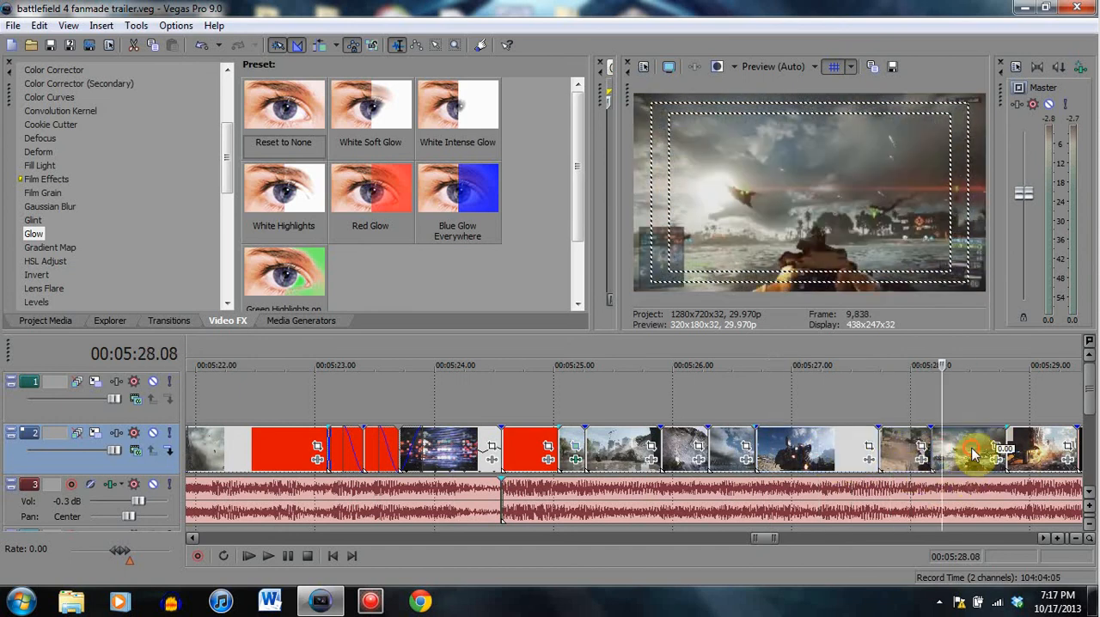
- Review the soldier clip again from 00:05:26.25 through 00:05:27.12 and on to the tank clip at 00:05:28.11
{"action": "left_click", "coordinate": [772, 459]}
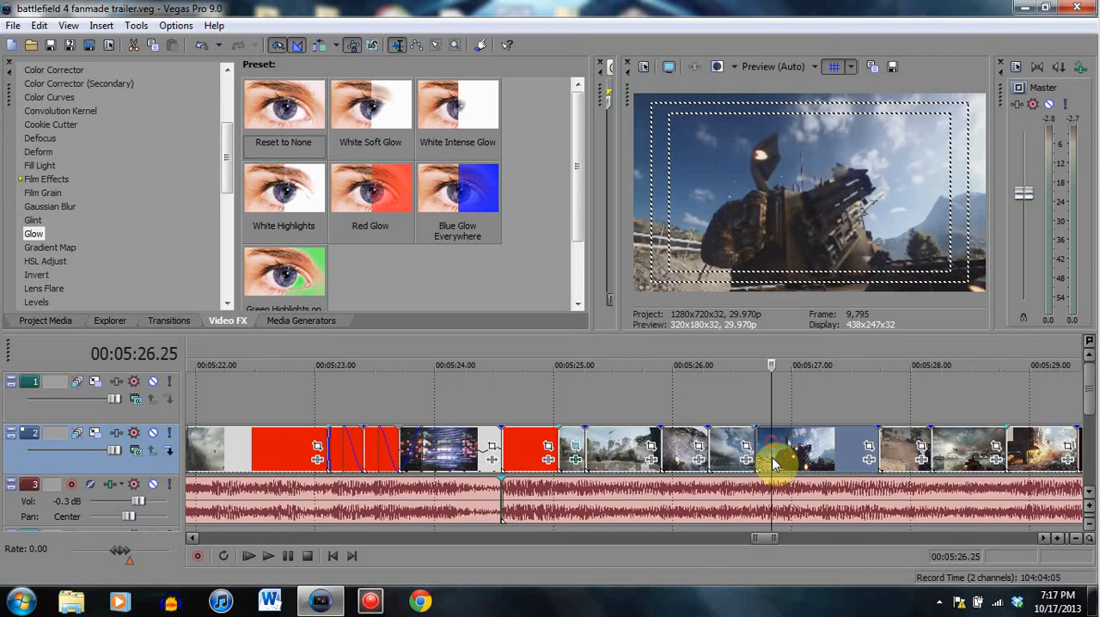
{"action": "left_click", "coordinate": [808, 449]}
{"action": "left_click", "coordinate": [839, 445]}
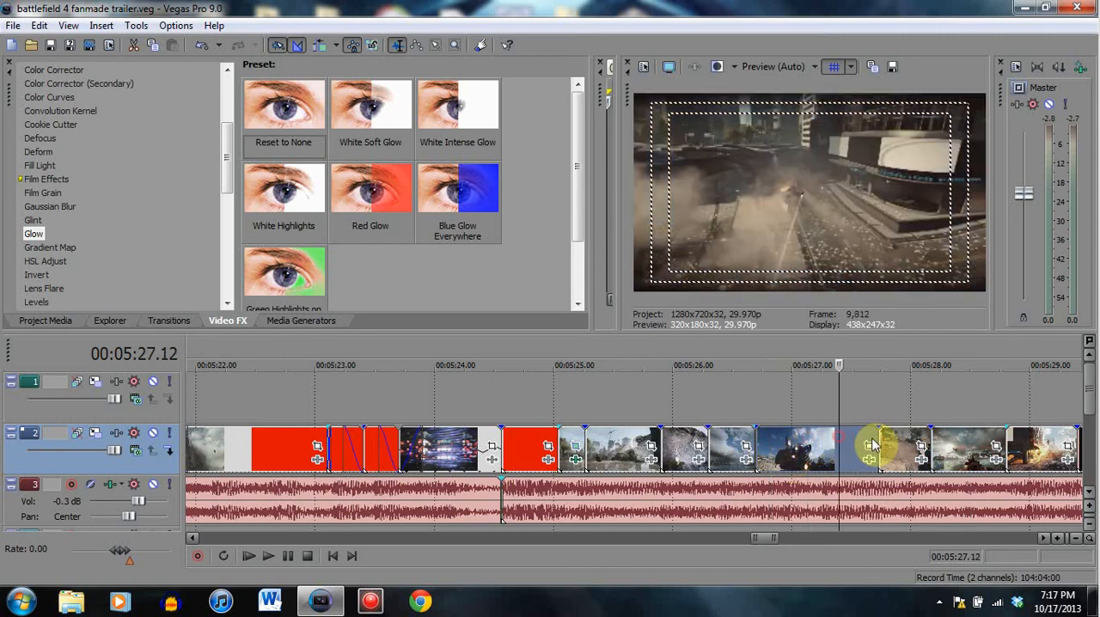
{"action": "left_click", "coordinate": [892, 441]}
{"action": "left_click", "coordinate": [954, 442]}
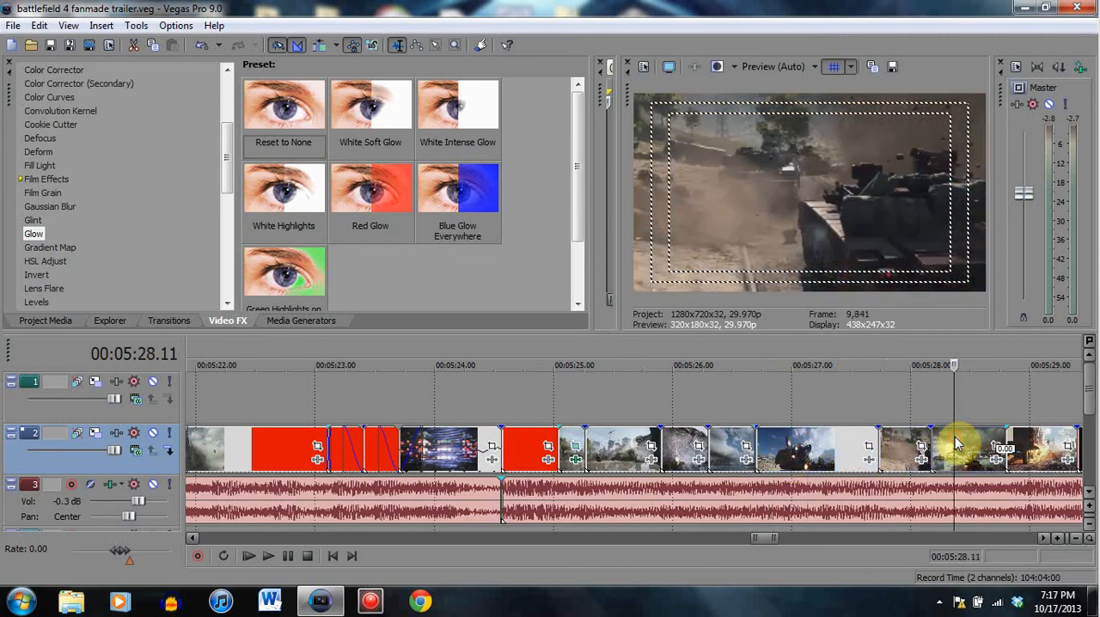
- View the helicopter explosion clip at 00:05:28.28 and 00:05:29.04
{"action": "left_click", "coordinate": [1022, 443]}
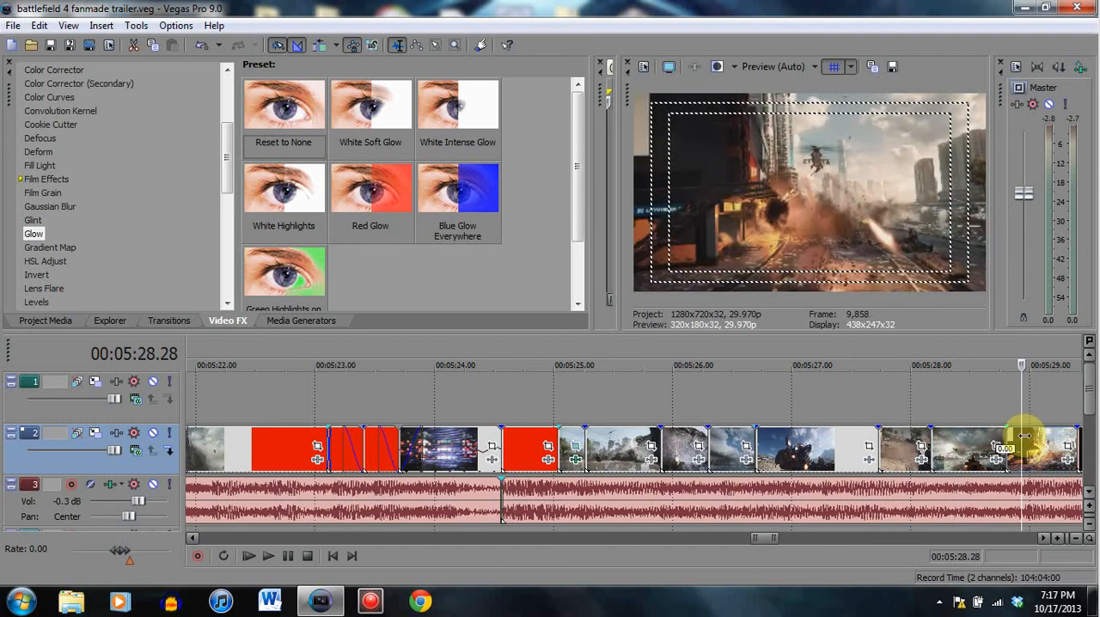
{"action": "left_click", "coordinate": [1047, 443]}
{"action": "scroll", "coordinate": [1045, 436], "scroll_direction": "down", "scroll_amount": 2}
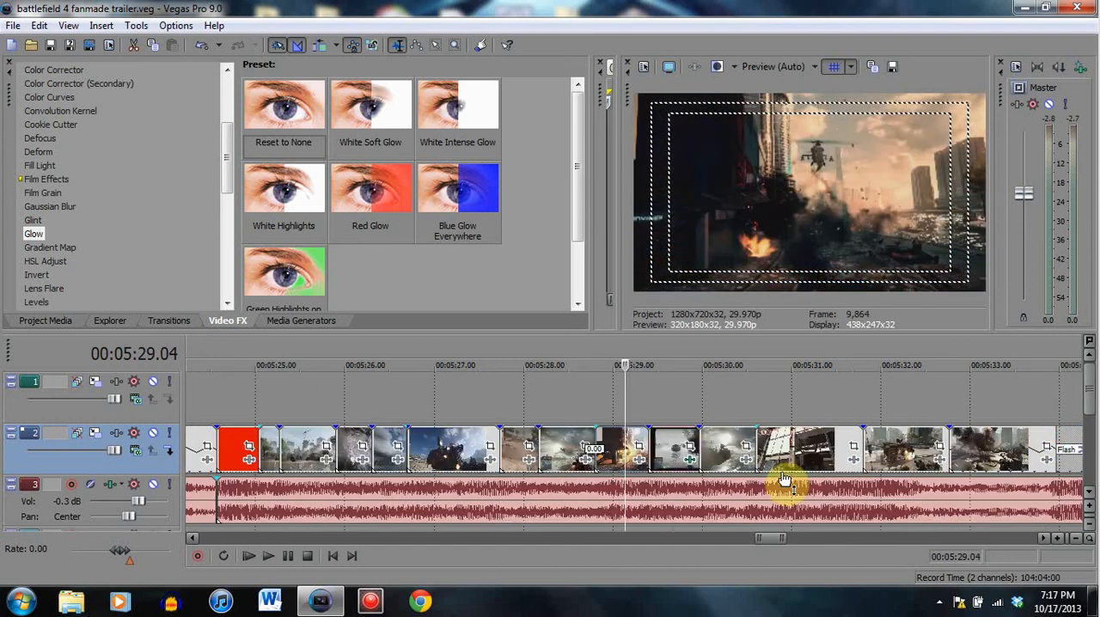
- Compare the TV-glitch boat clip around 00:05:29.20 with the following sea clip at 00:05:30.05 and 00:05:30.10
{"action": "left_click", "coordinate": [673, 442]}
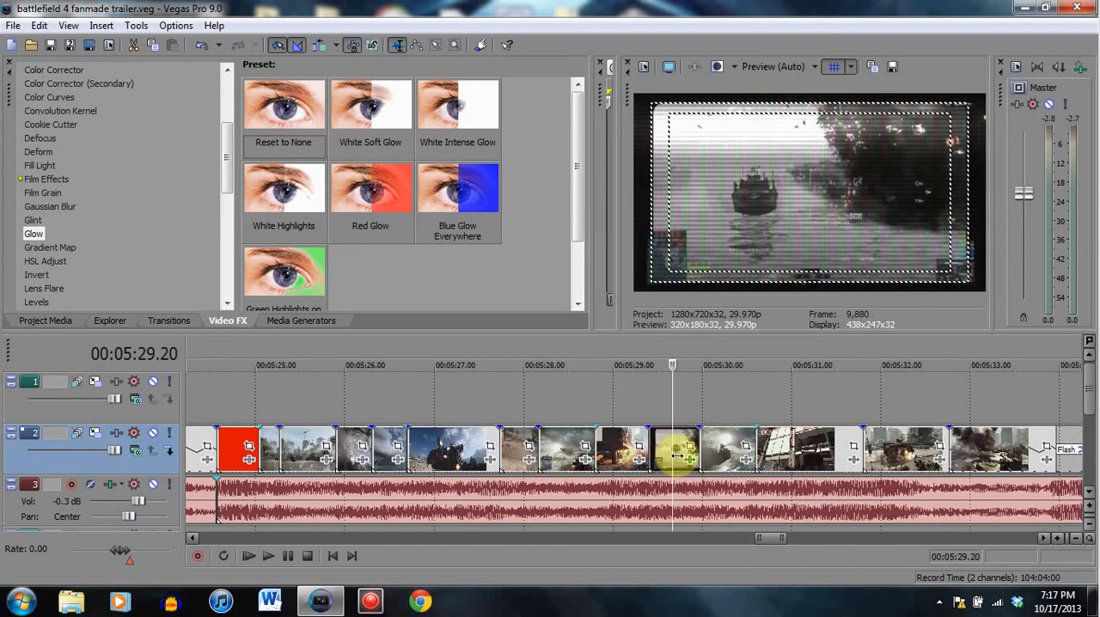
{"action": "left_click", "coordinate": [718, 445]}
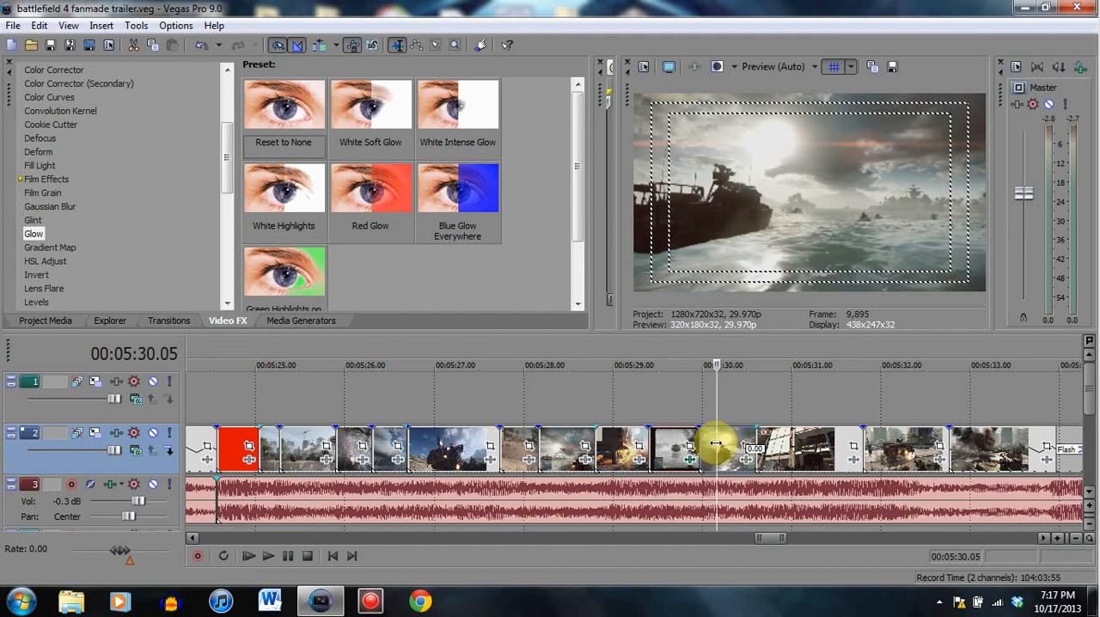
{"action": "left_click", "coordinate": [671, 501]}
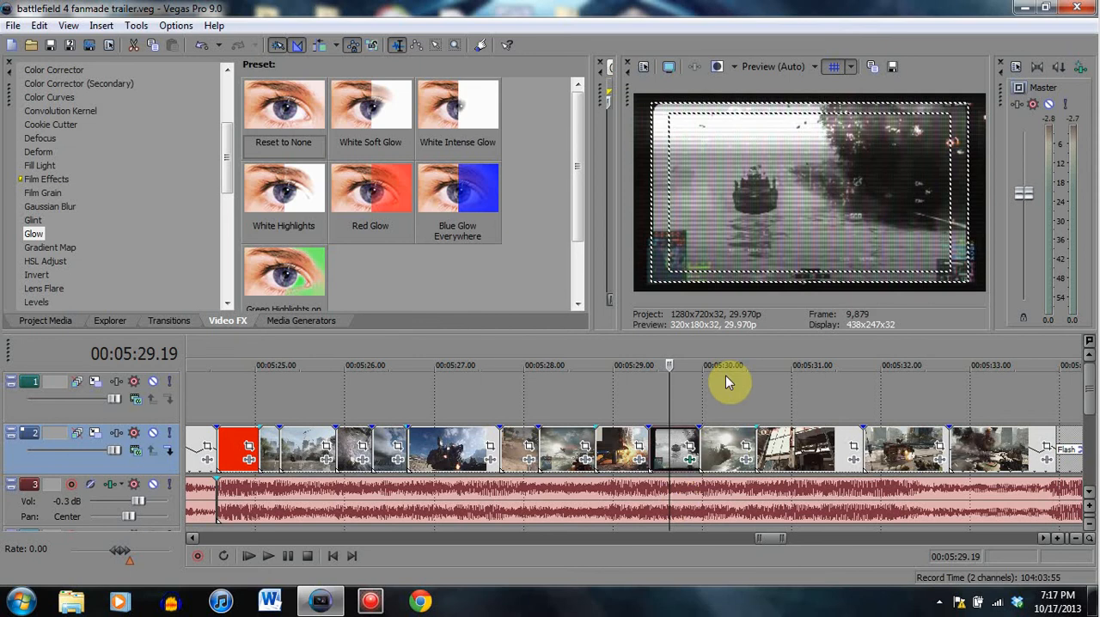
{"action": "left_click", "coordinate": [733, 445]}
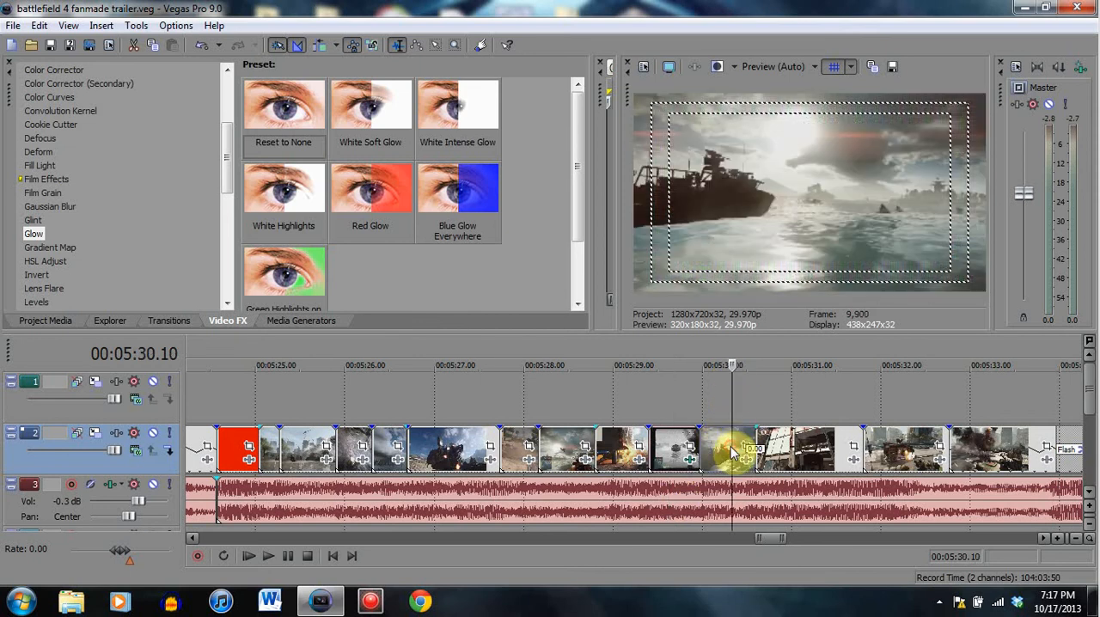
- Examine the gun-sight clip from its start through 00:05:31.02 to 00:05:31.14
{"action": "left_click", "coordinate": [799, 446]}
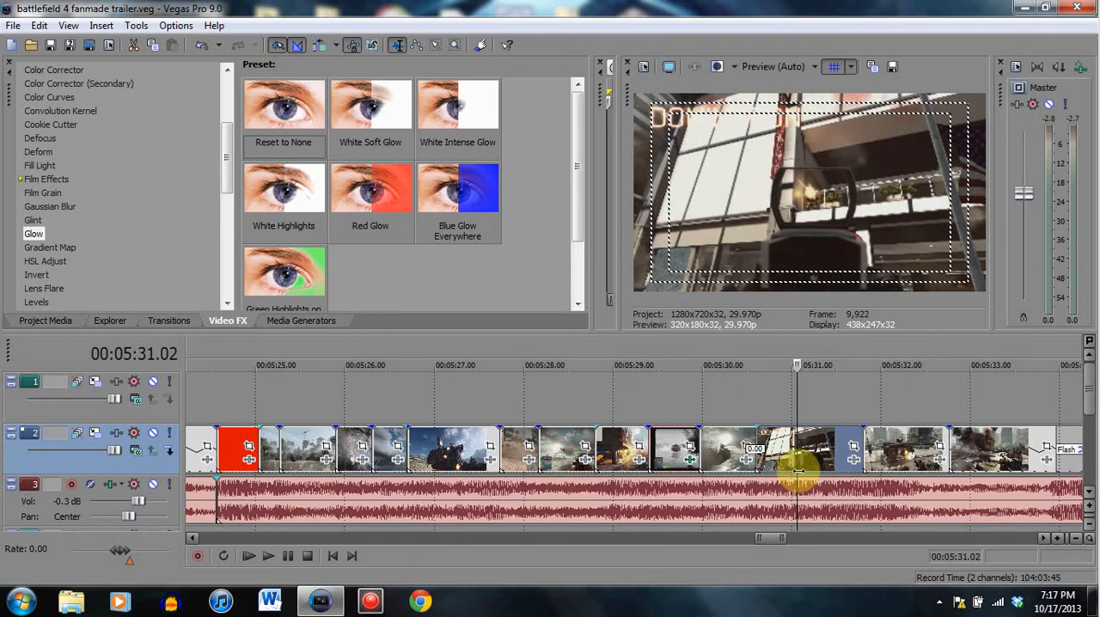
{"action": "left_click", "coordinate": [774, 449]}
{"action": "left_click", "coordinate": [833, 440]}
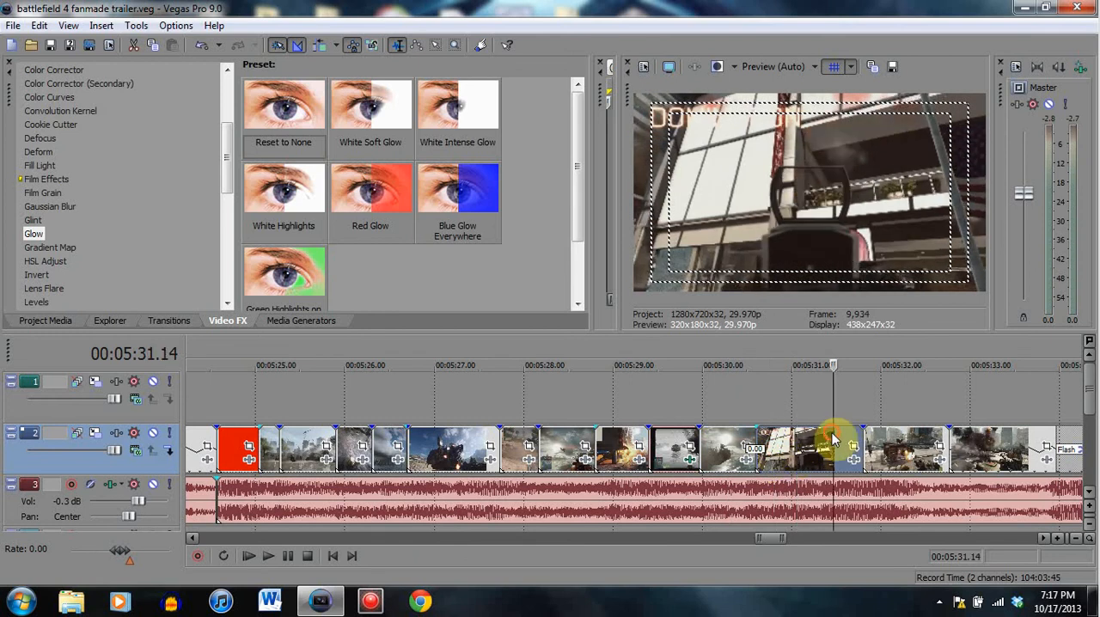
- Play the vehicle explosion clip with the music from 00:05:31.29
{"action": "left_click", "coordinate": [878, 446]}
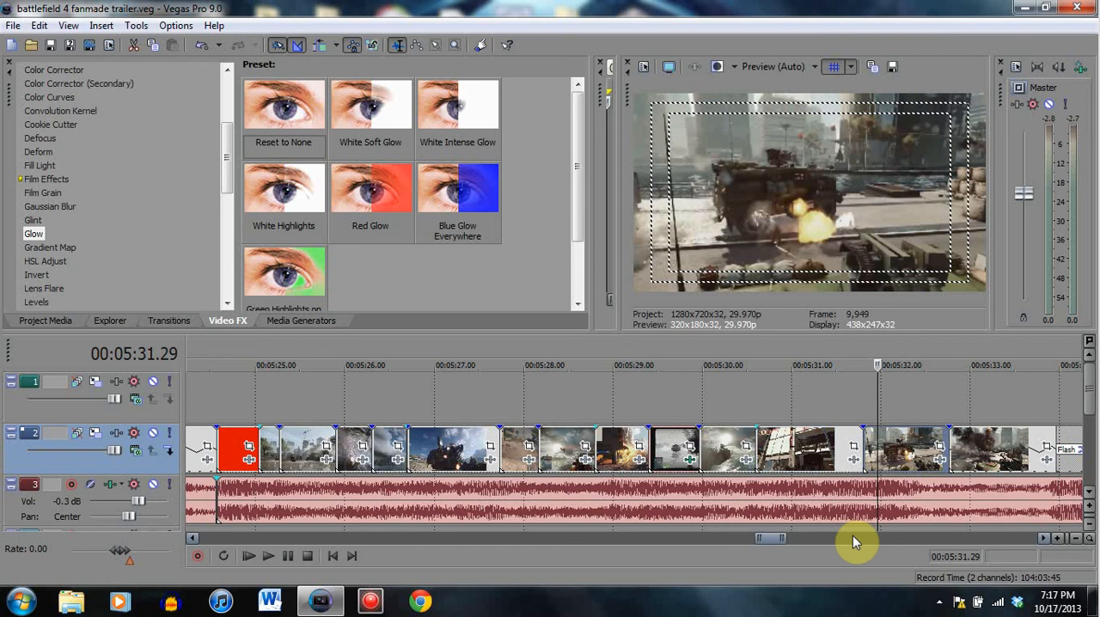
{"action": "left_click", "coordinate": [290, 555]}
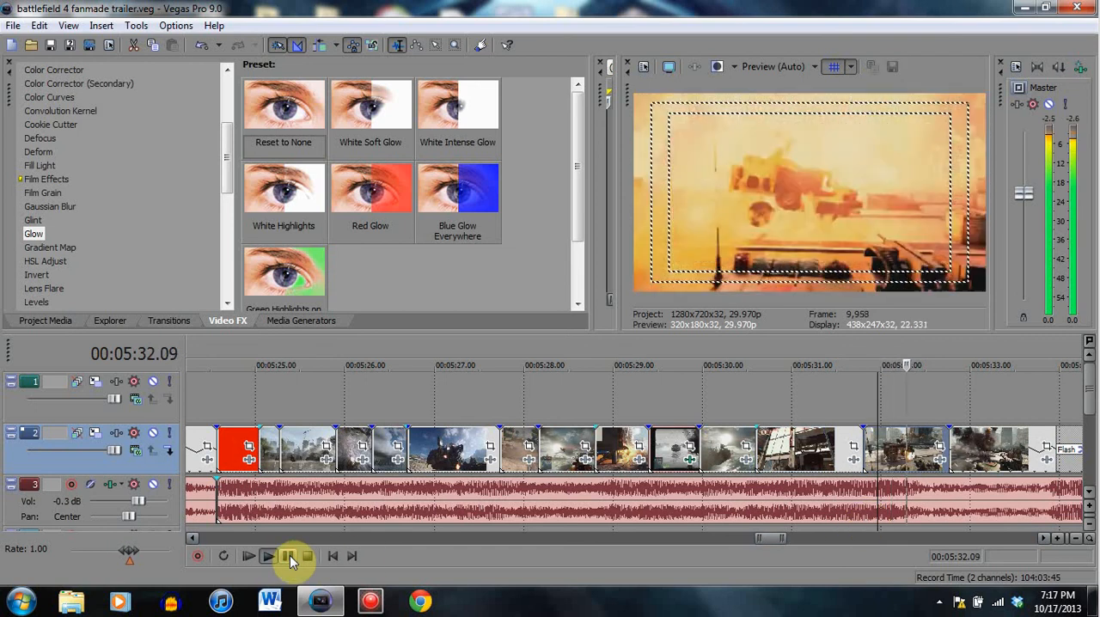
{"action": "left_click", "coordinate": [290, 556]}
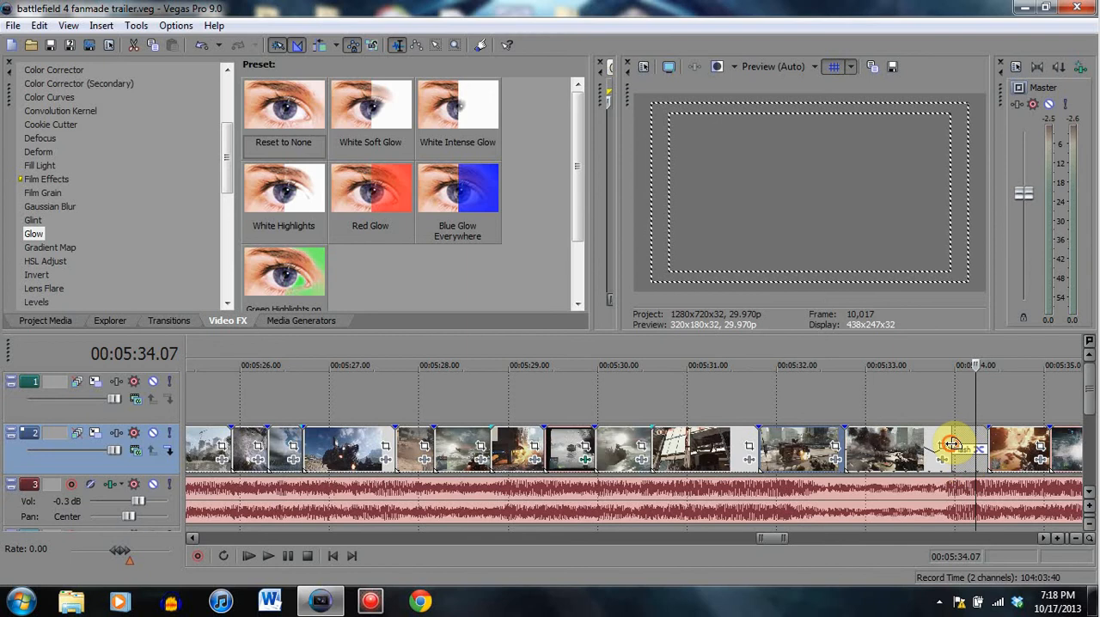
- Play the Flash transition into the next clip, starting at its beginning and again from slightly earlier in the preceding clip
{"action": "left_click", "coordinate": [952, 447]}
{"action": "left_click", "coordinate": [290, 556]}
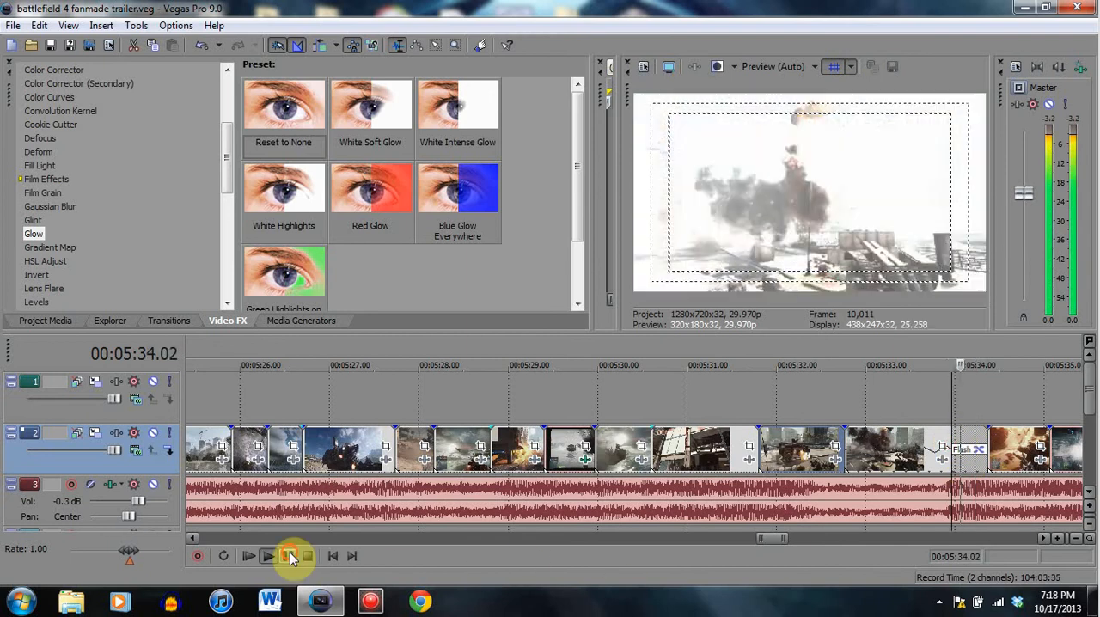
{"action": "left_click", "coordinate": [289, 556]}
{"action": "left_click", "coordinate": [908, 447]}
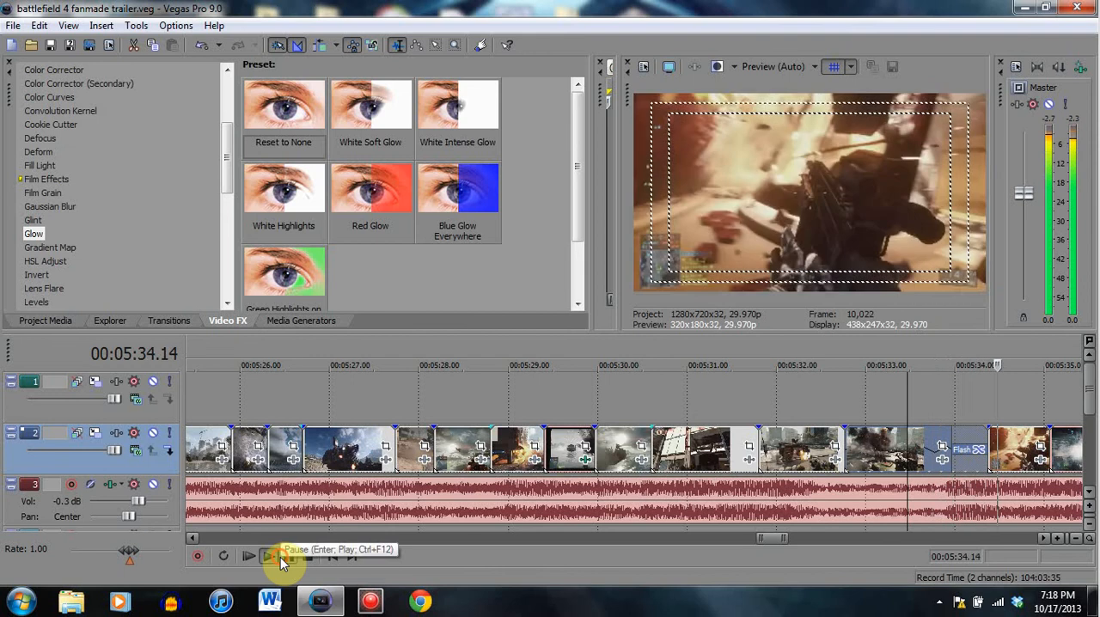
{"action": "left_click", "coordinate": [288, 556]}
- Play from the start of the explosion clip at 00:05:32.27 through the Flash transition
{"action": "left_click", "coordinate": [854, 461]}
{"action": "left_click", "coordinate": [290, 555]}
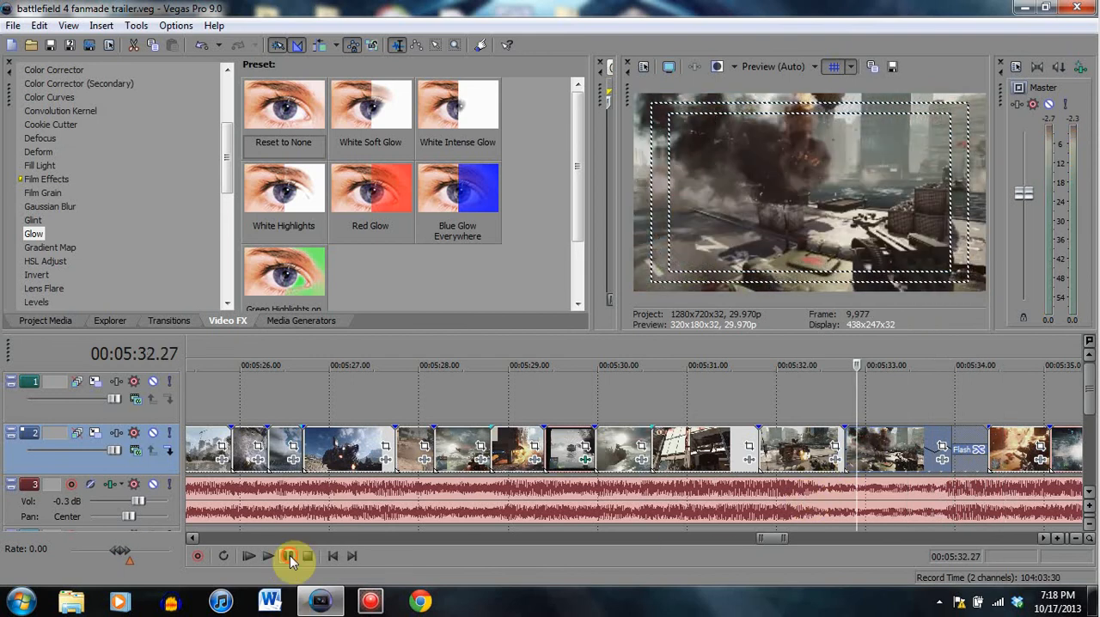
{"action": "left_click", "coordinate": [290, 555]}
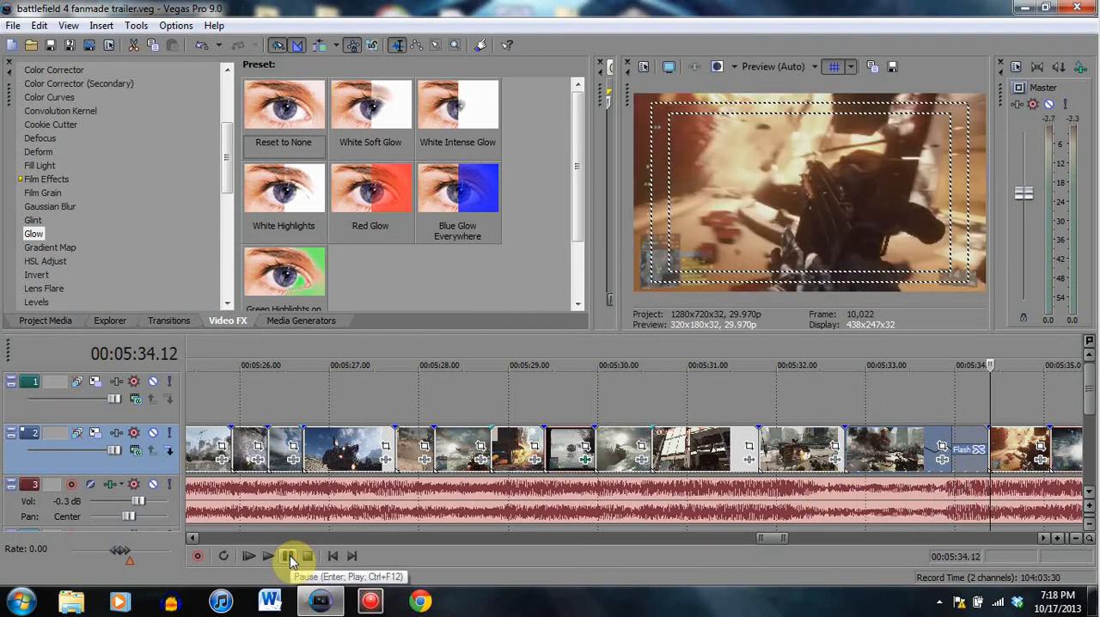
- Replay the explosion clip and Flash transition from 00:05:33.04 to 00:05:34.13
{"action": "left_click", "coordinate": [878, 443]}
{"action": "left_click", "coordinate": [282, 555]}
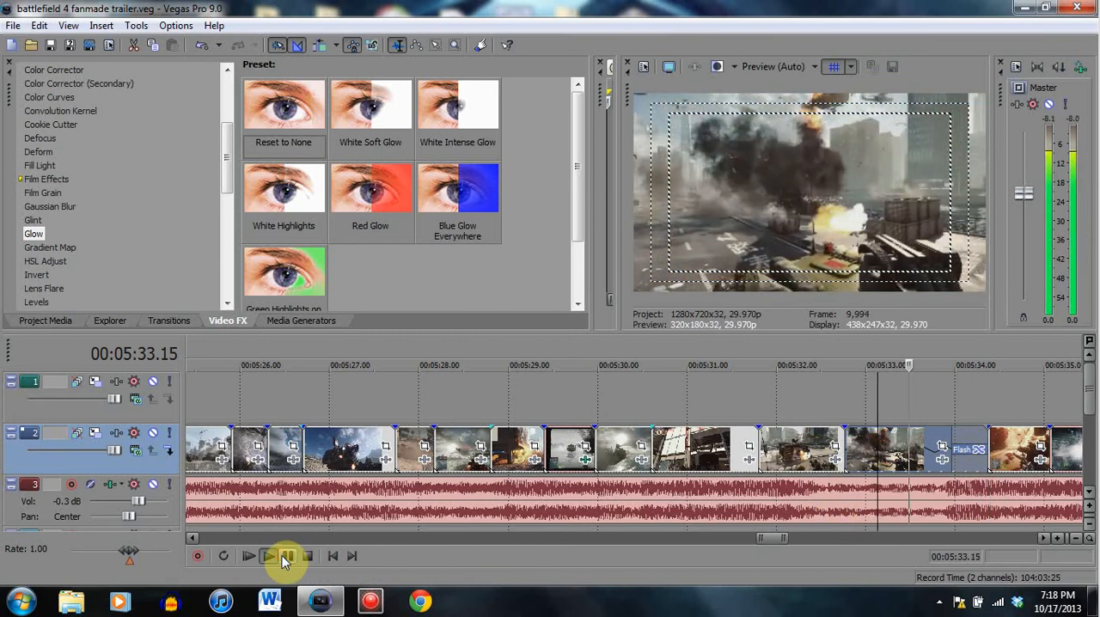
{"action": "left_click", "coordinate": [282, 555]}
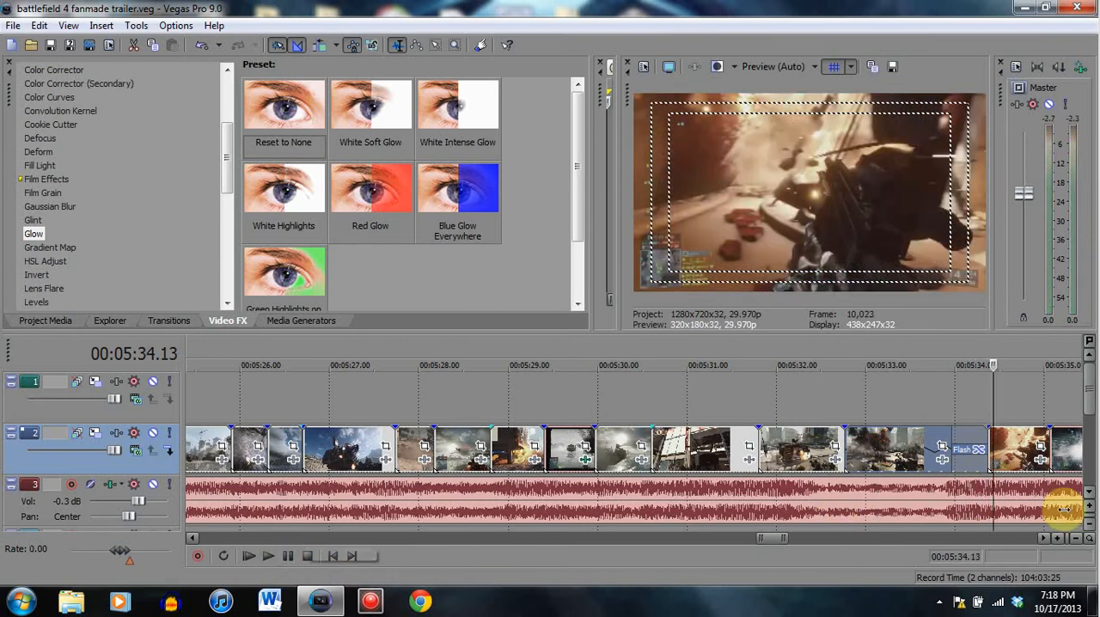
- Play the gun clip after the Flash transition from 00:05:34.11 to 00:05:34.23, returning to its first frames
{"action": "left_click", "coordinate": [988, 432]}
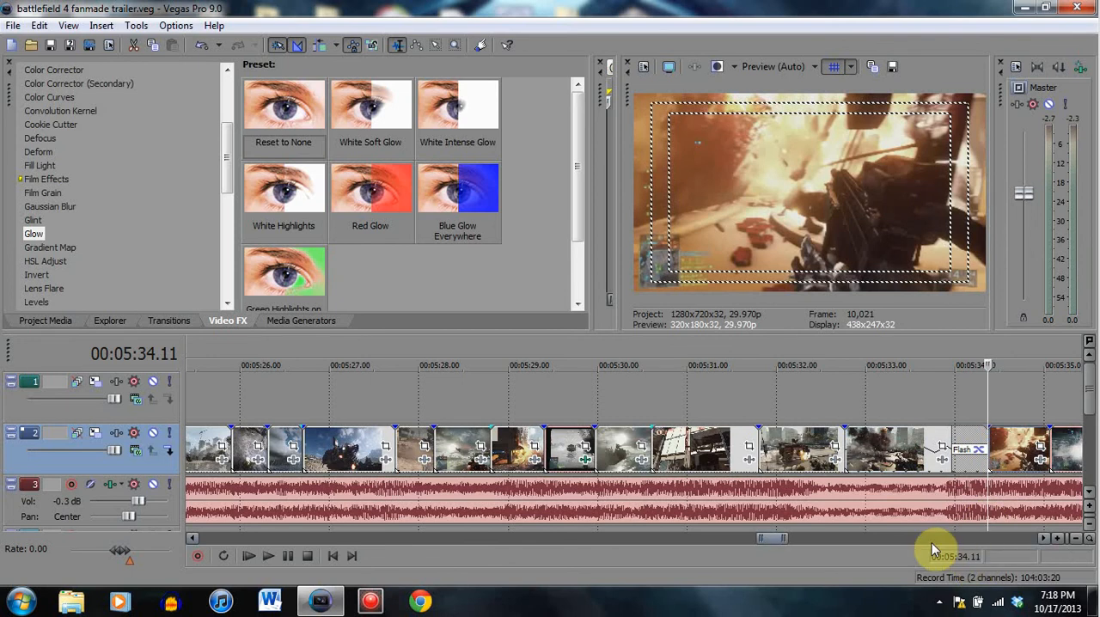
{"action": "left_click", "coordinate": [290, 558]}
{"action": "left_click", "coordinate": [289, 558]}
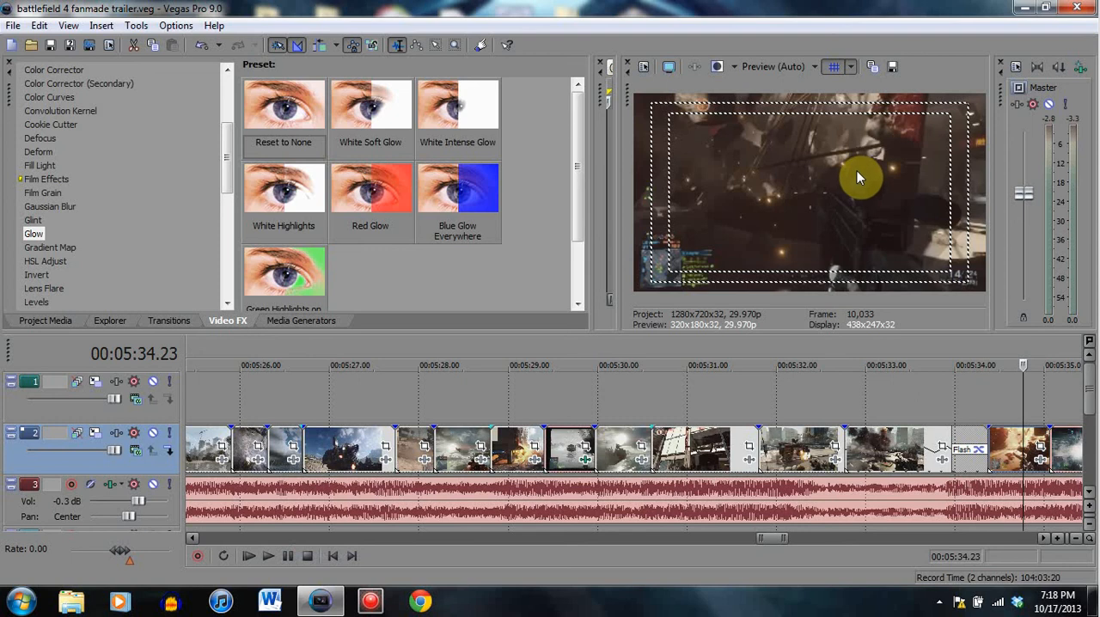
{"action": "left_click", "coordinate": [988, 447]}
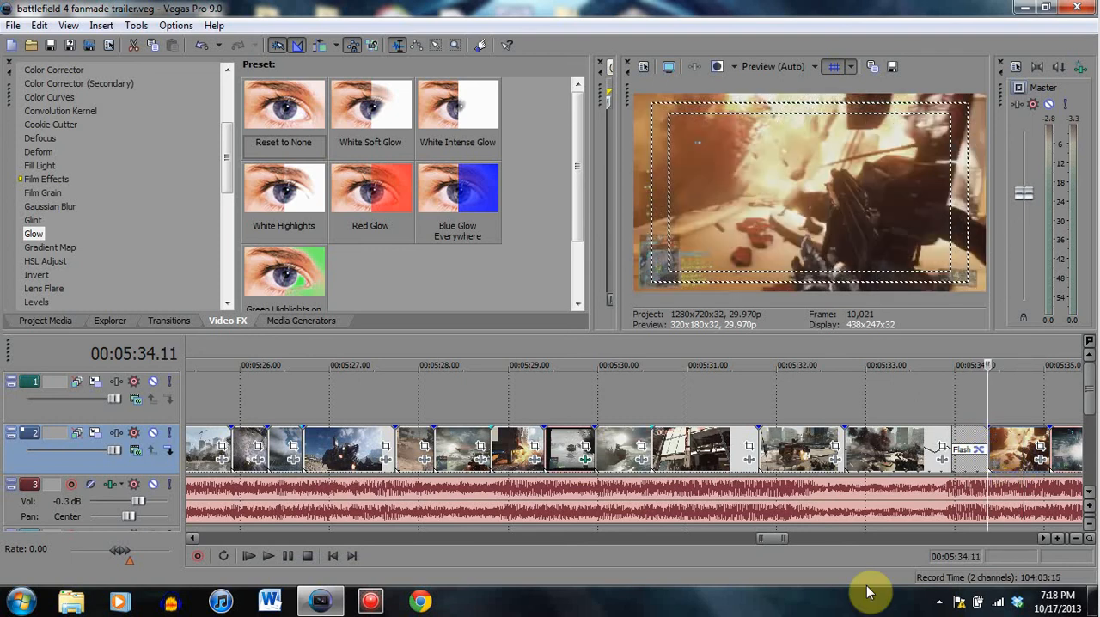
- Scrub through the vehicle explosion clip, viewing the frames at 00:05:32.00 and 00:05:32.16
{"action": "left_click", "coordinate": [794, 454]}
{"action": "left_click", "coordinate": [777, 447]}
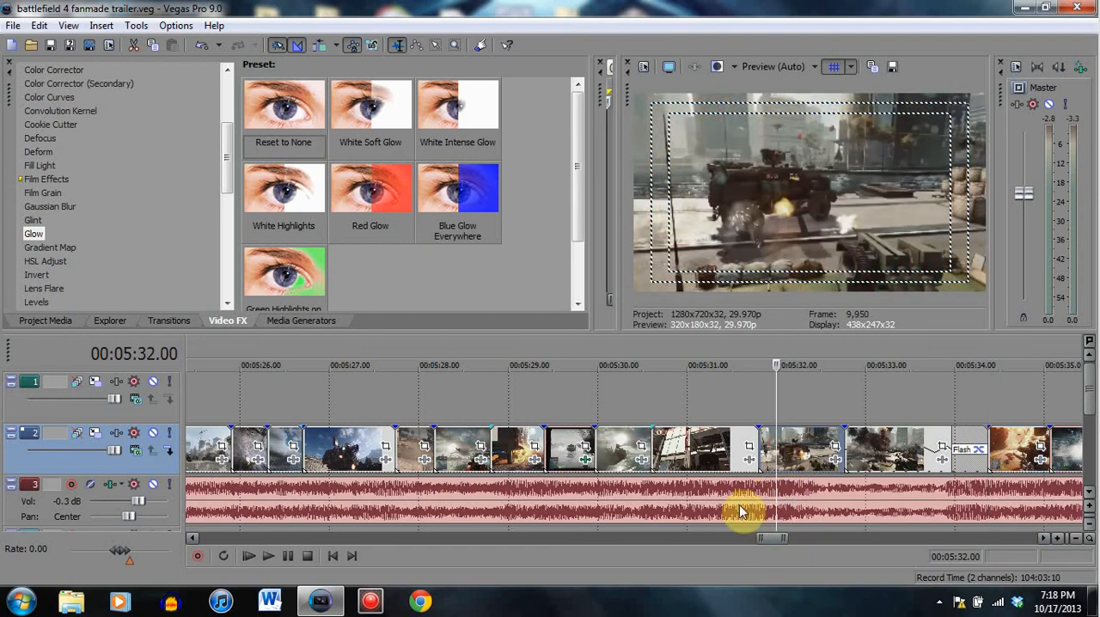
{"action": "left_click", "coordinate": [810, 453]}
{"action": "left_click", "coordinate": [824, 447]}
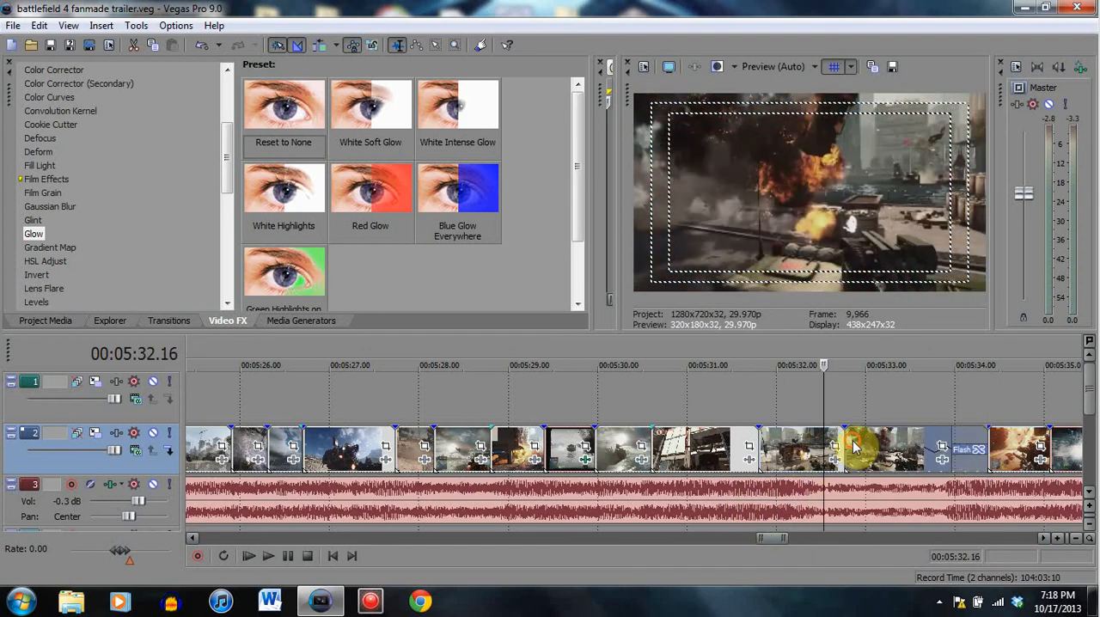
- Scrub through the smoke clip before the Flash transition, from its start to 00:05:33.18
{"action": "left_click", "coordinate": [857, 464]}
{"action": "left_click", "coordinate": [877, 463]}
{"action": "left_click", "coordinate": [903, 456]}
{"action": "left_click", "coordinate": [920, 455]}
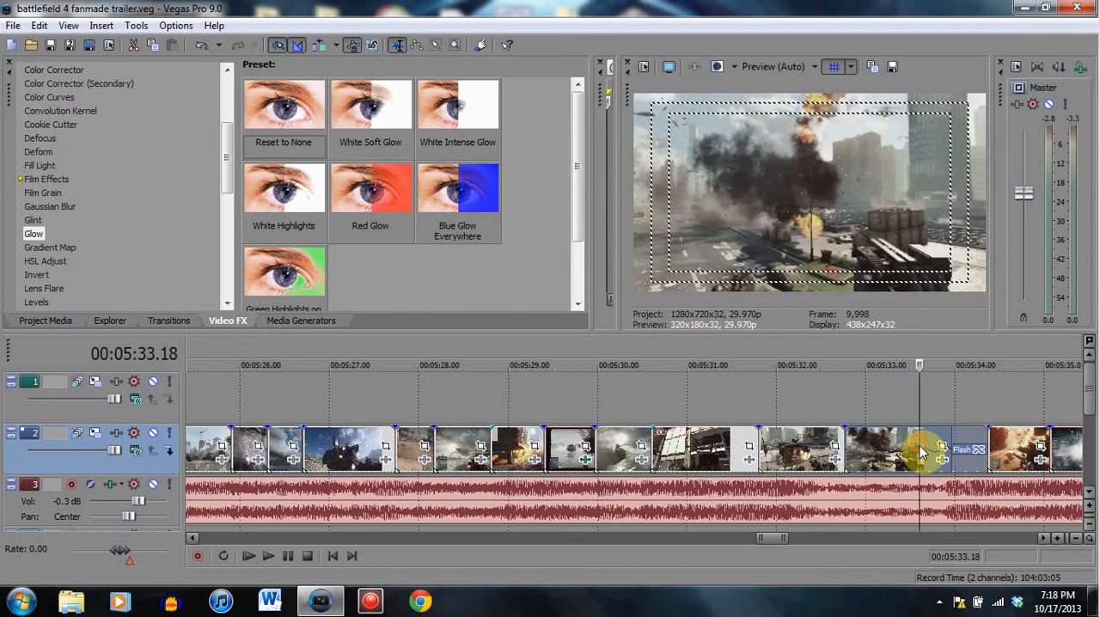
- Compare the smoke clip's frames at 00:05:32.27, 00:05:33.09, 00:05:33.10 and 00:05:33.04 against the quieter music section
{"action": "left_click", "coordinate": [858, 451]}
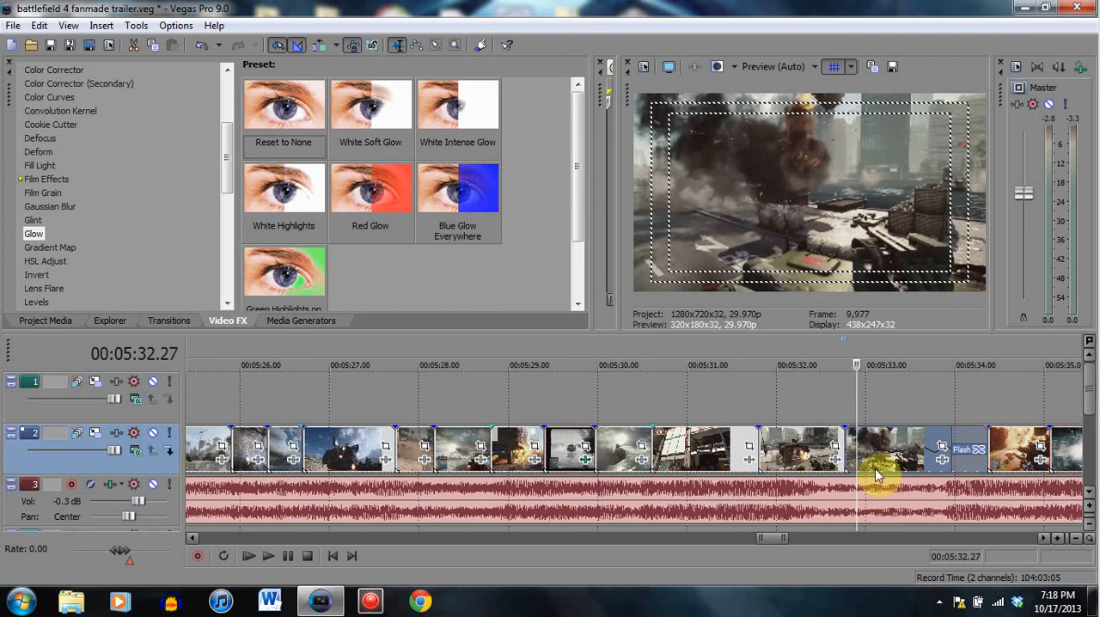
{"action": "left_click", "coordinate": [892, 447]}
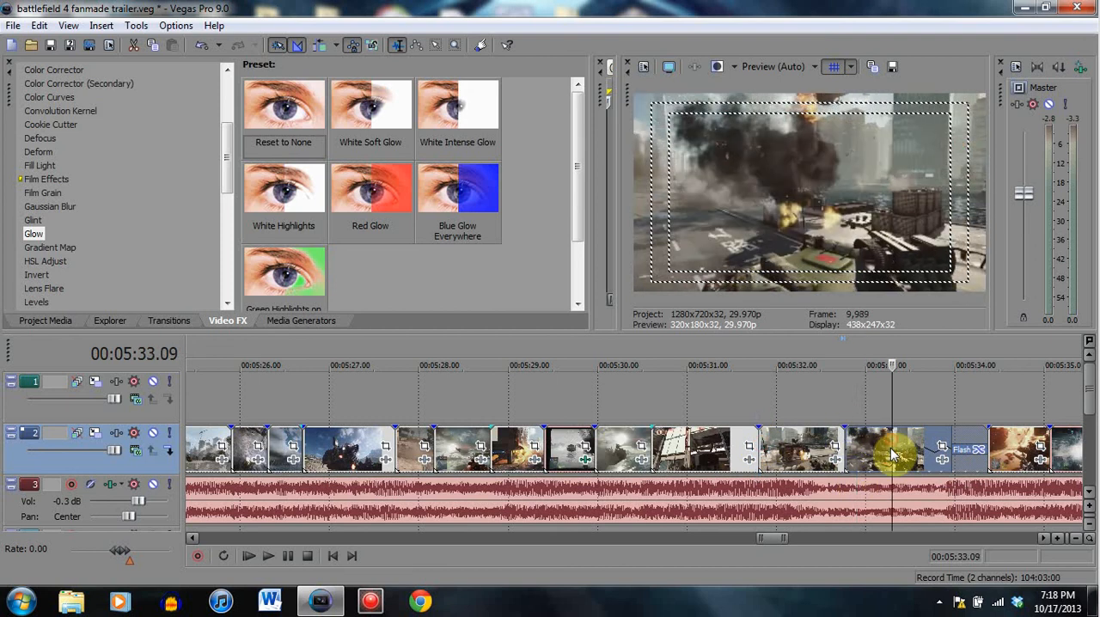
{"action": "left_click", "coordinate": [910, 501]}
{"action": "left_click", "coordinate": [895, 471]}
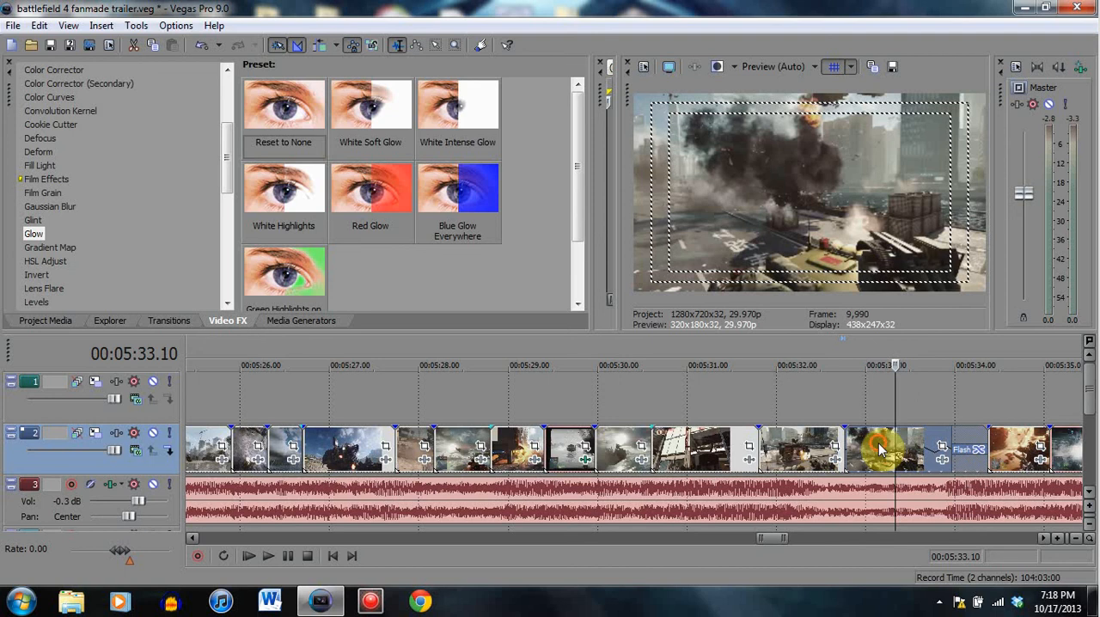
{"action": "left_click", "coordinate": [879, 448]}
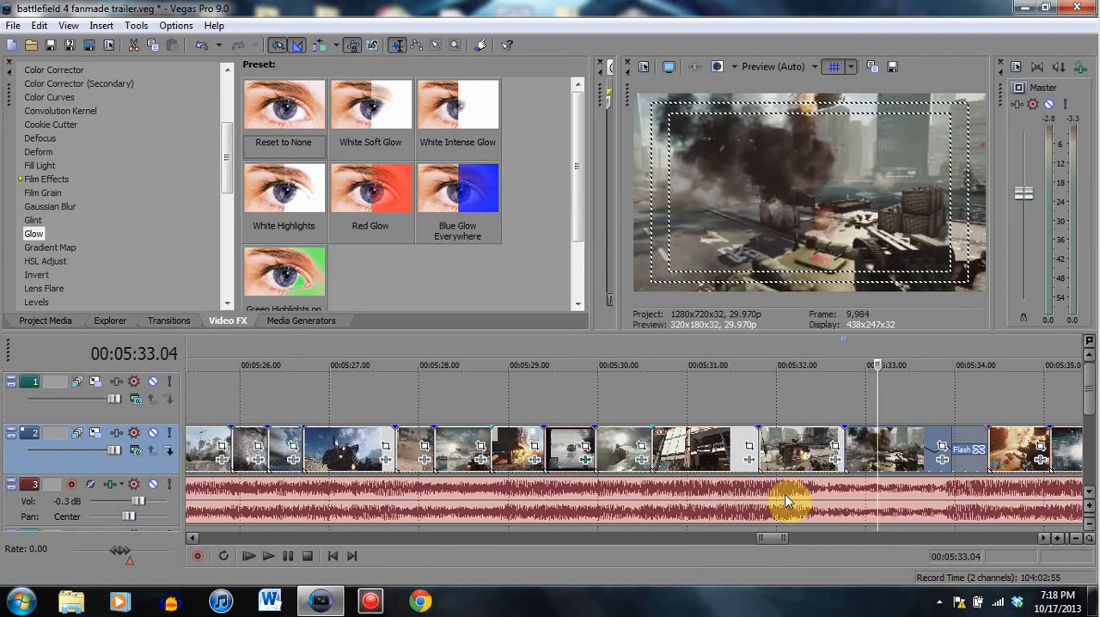
- View the clips after the Flash transition at 00:05:35.20 and the night-vision clip at 00:05:37.04 and 00:05:36.24
{"action": "scroll", "coordinate": [785, 495], "scroll_direction": "down", "scroll_amount": 3}
{"action": "left_click", "coordinate": [737, 456]}
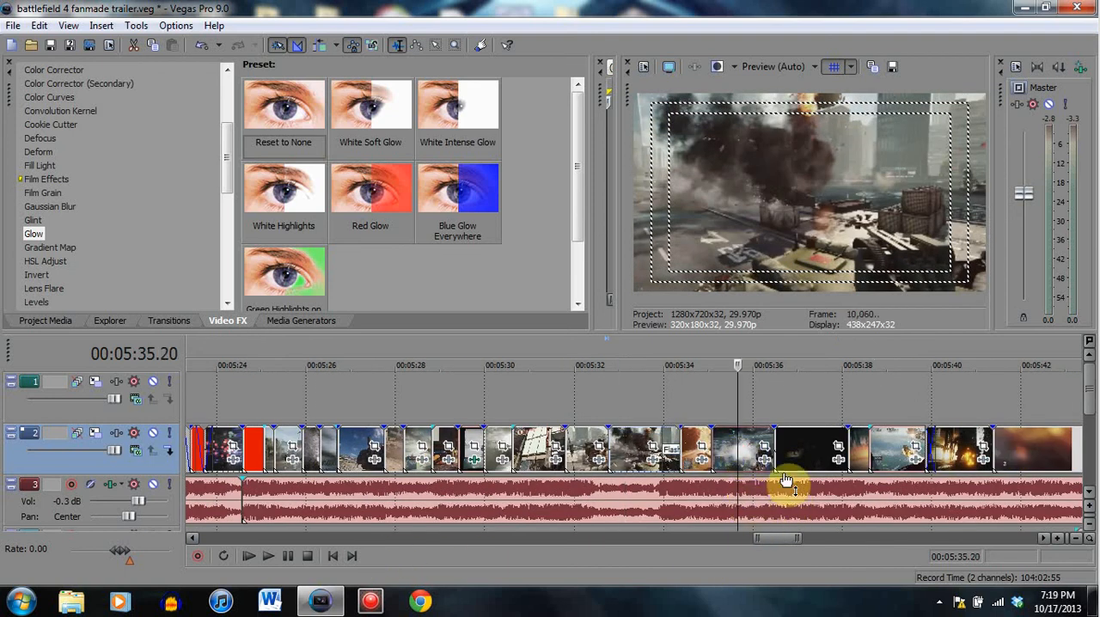
{"action": "left_click", "coordinate": [803, 451]}
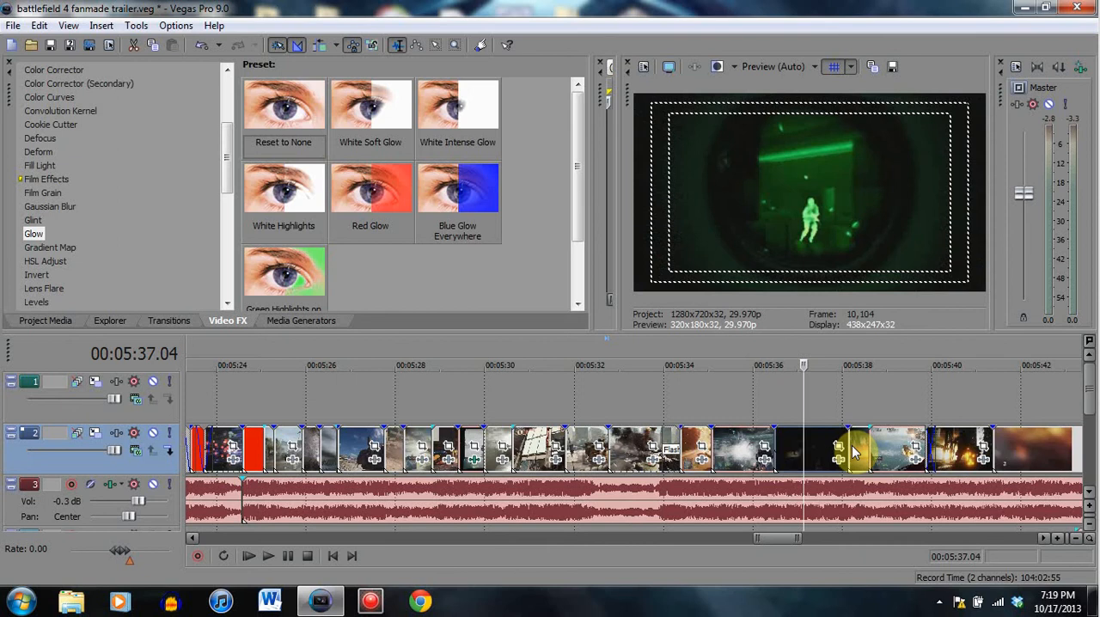
{"action": "left_click", "coordinate": [789, 452]}
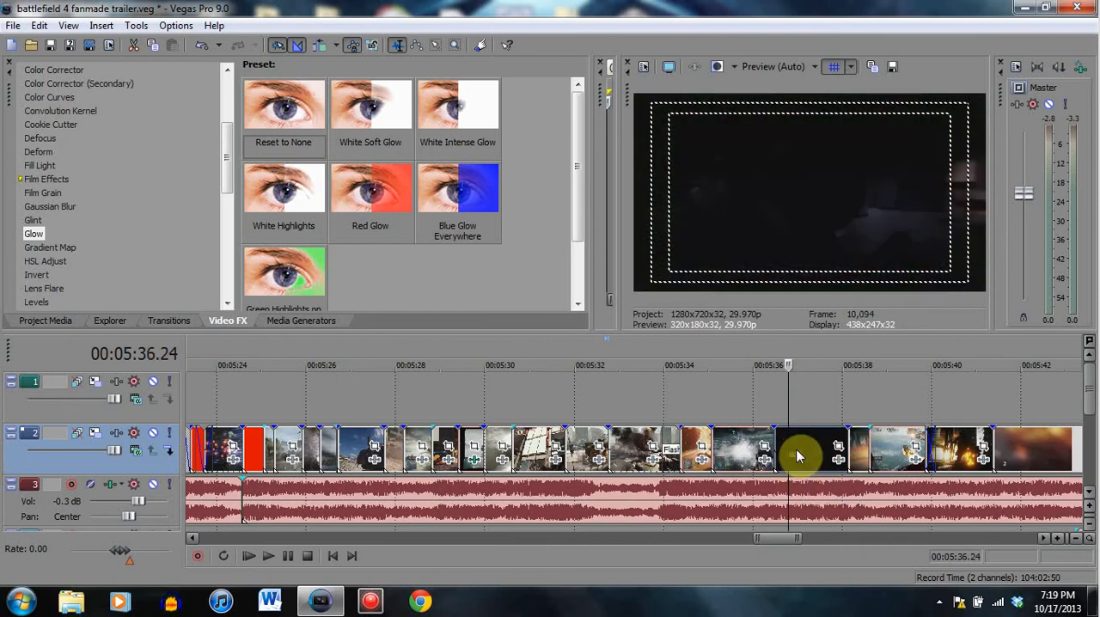
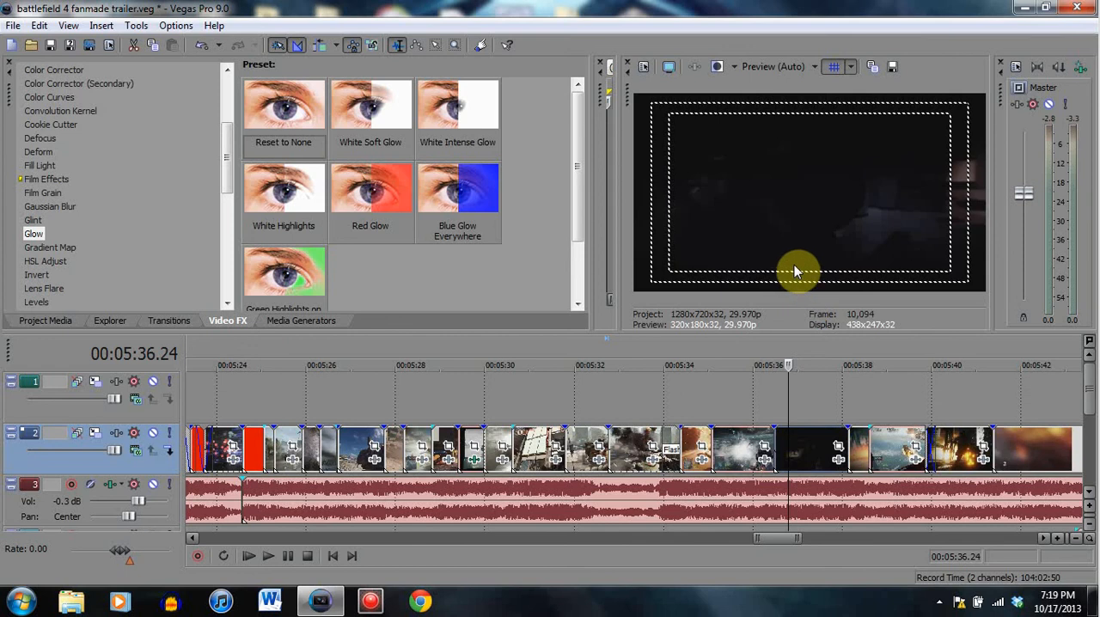
- Play the night-vision clip into the clips that follow, from 00:05:36.24 and again from its start at 00:05:36.14
{"action": "left_click", "coordinate": [290, 556]}
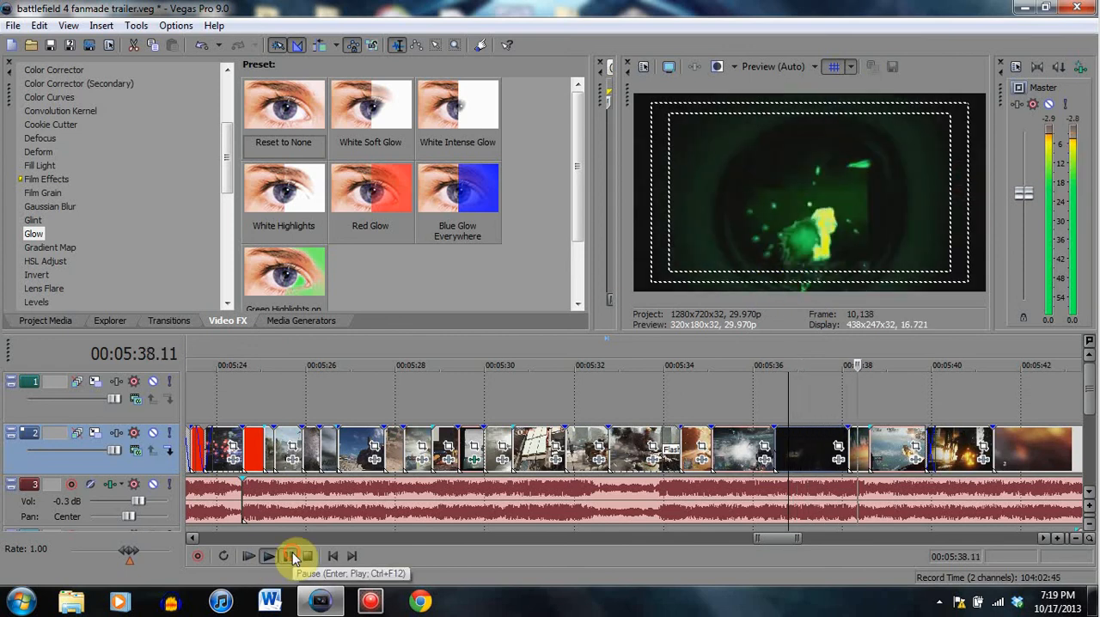
{"action": "left_click", "coordinate": [779, 438]}
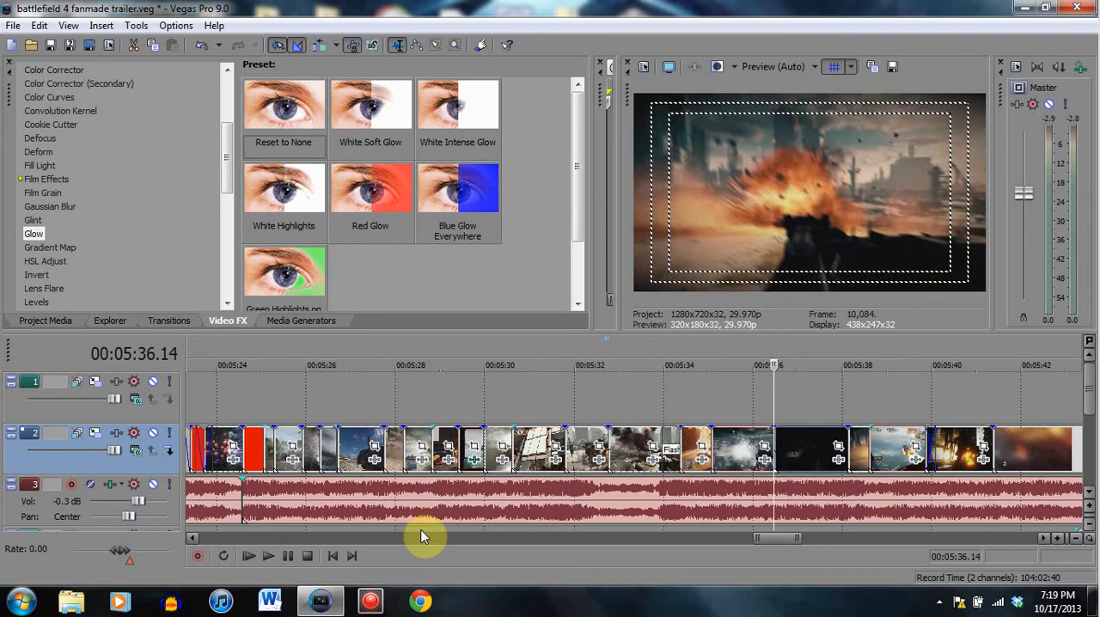
{"action": "left_click", "coordinate": [290, 556]}
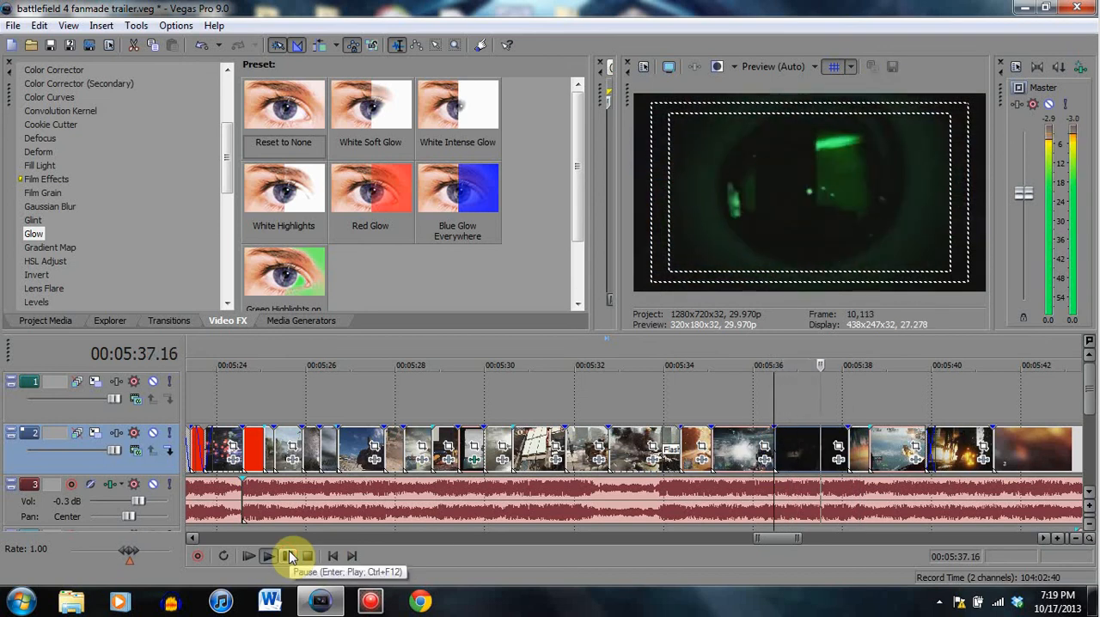
{"action": "left_click", "coordinate": [290, 556]}
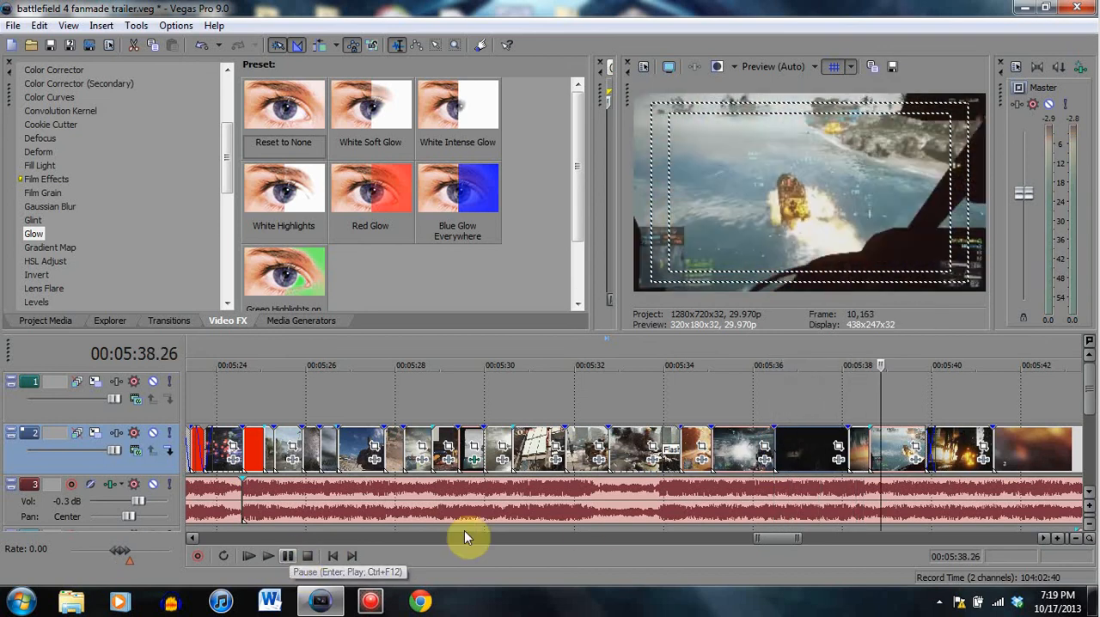
- Scrub through the night-vision clip's opening frames at 00:05:36.19 and 00:05:36.28, and replay it from its start at 00:05:36.14
{"action": "left_click", "coordinate": [781, 449]}
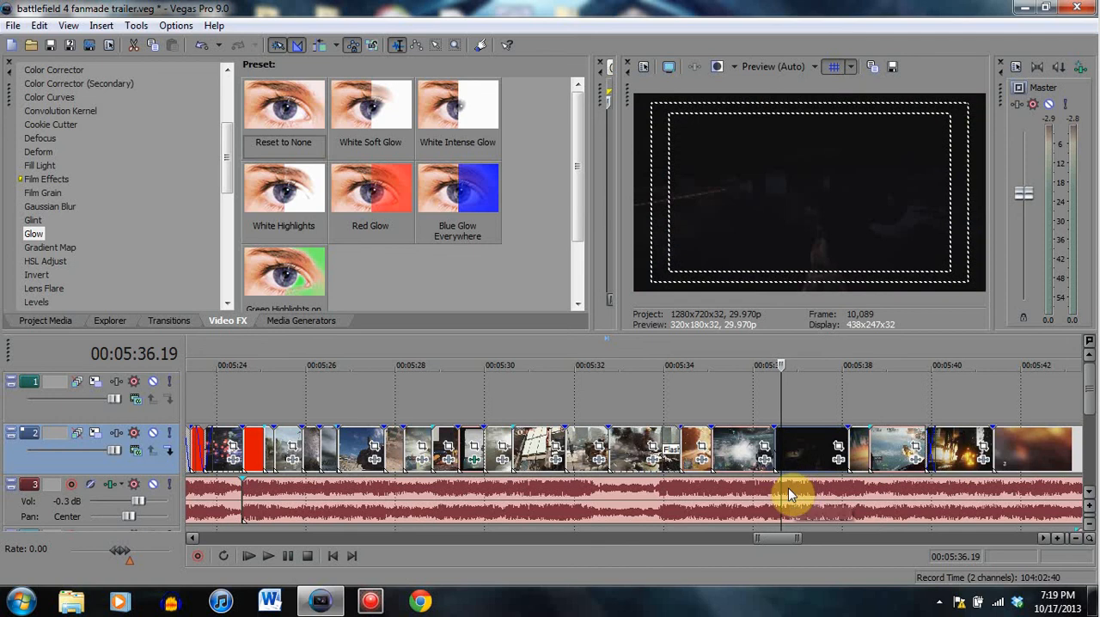
{"action": "left_click", "coordinate": [793, 451]}
{"action": "left_click", "coordinate": [795, 453]}
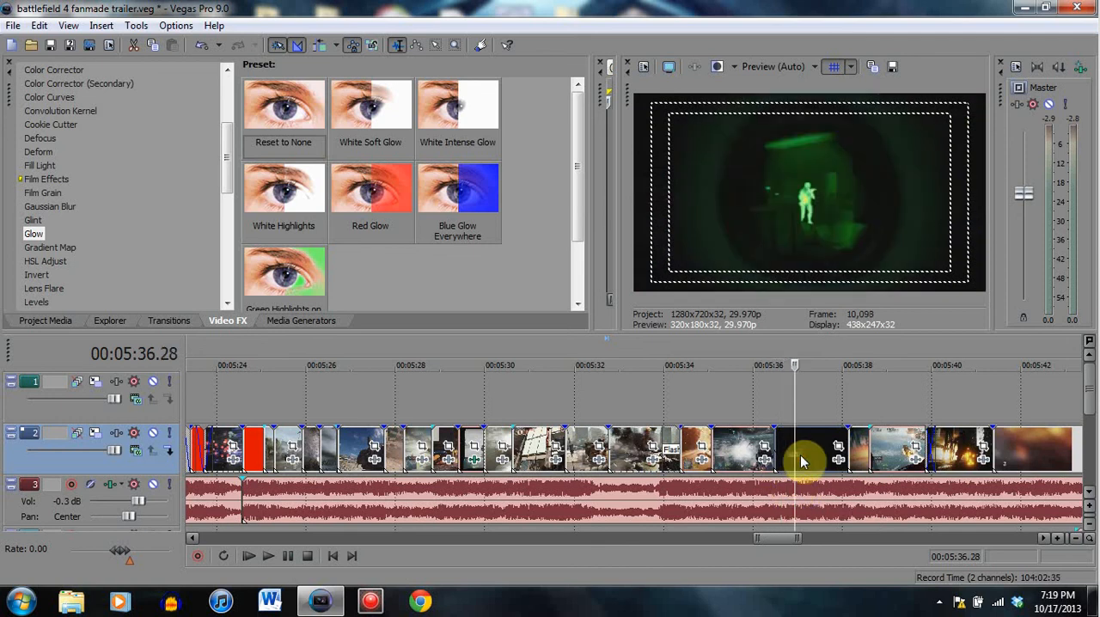
{"action": "left_click", "coordinate": [806, 452]}
{"action": "left_click_drag", "start_coordinate": [780, 439], "coordinate": [774, 440]}
{"action": "left_click", "coordinate": [773, 444]}
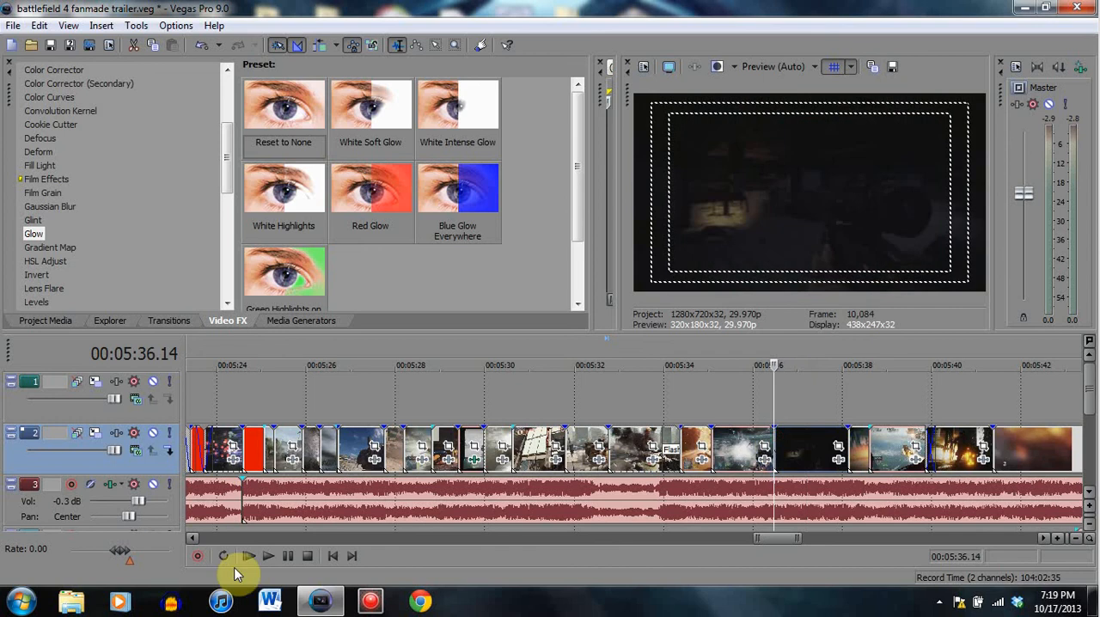
{"action": "left_click", "coordinate": [288, 557]}
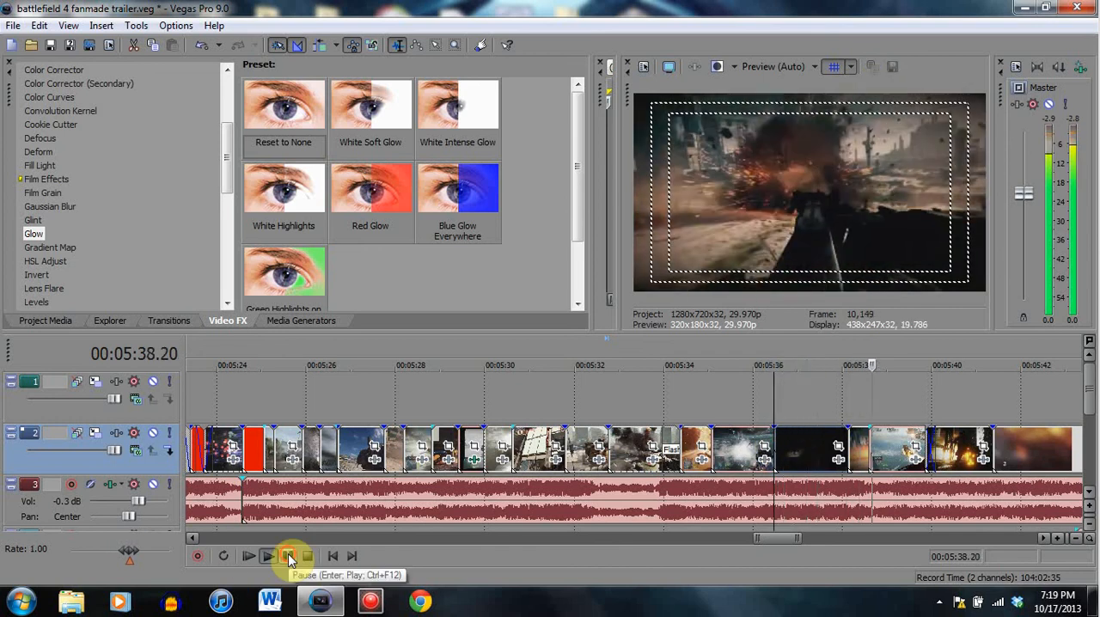
- Check the night-vision clip at 00:05:37.05 and play it from 00:05:36.22 into the explosion clip at 00:05:38.16
{"action": "left_click", "coordinate": [792, 456]}
{"action": "left_click", "coordinate": [806, 457]}
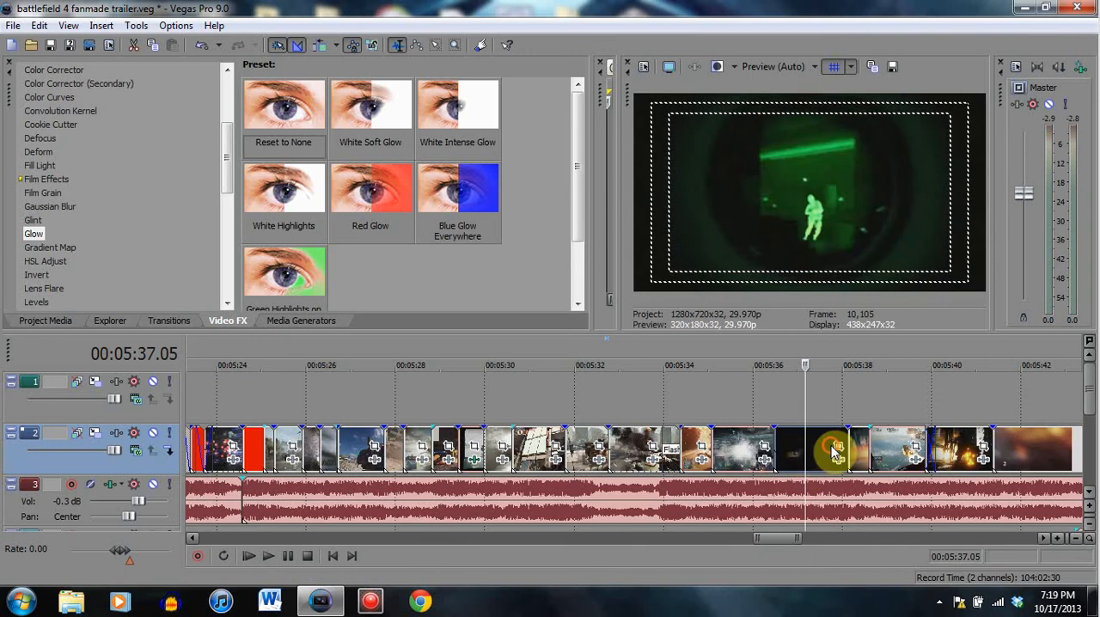
{"action": "left_click", "coordinate": [831, 452]}
{"action": "left_click", "coordinate": [795, 449]}
{"action": "left_click", "coordinate": [785, 456]}
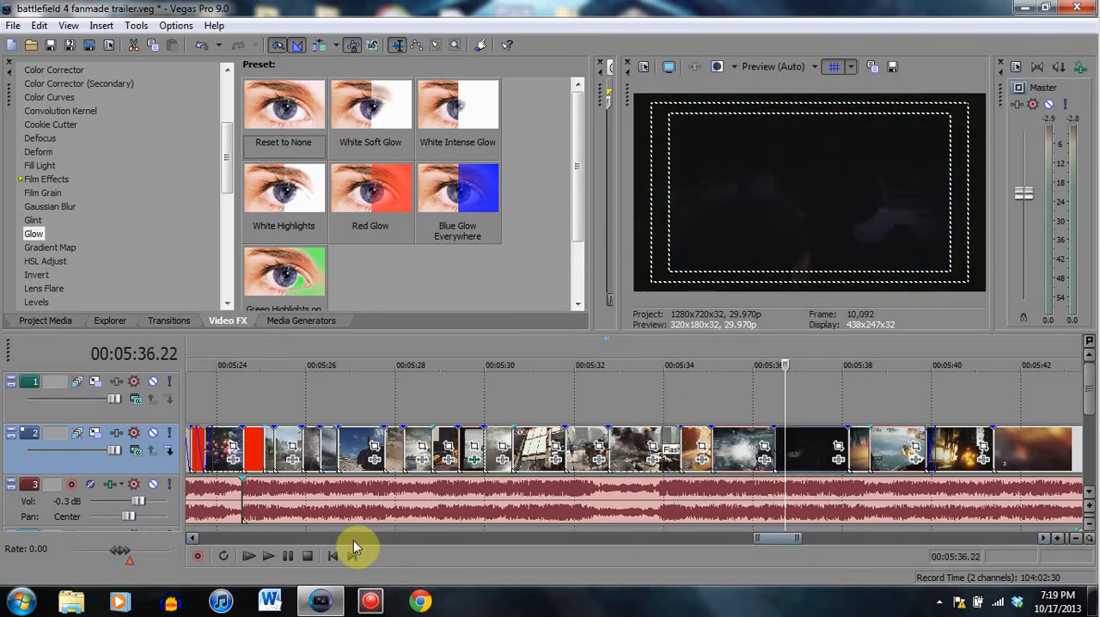
{"action": "left_click", "coordinate": [293, 556]}
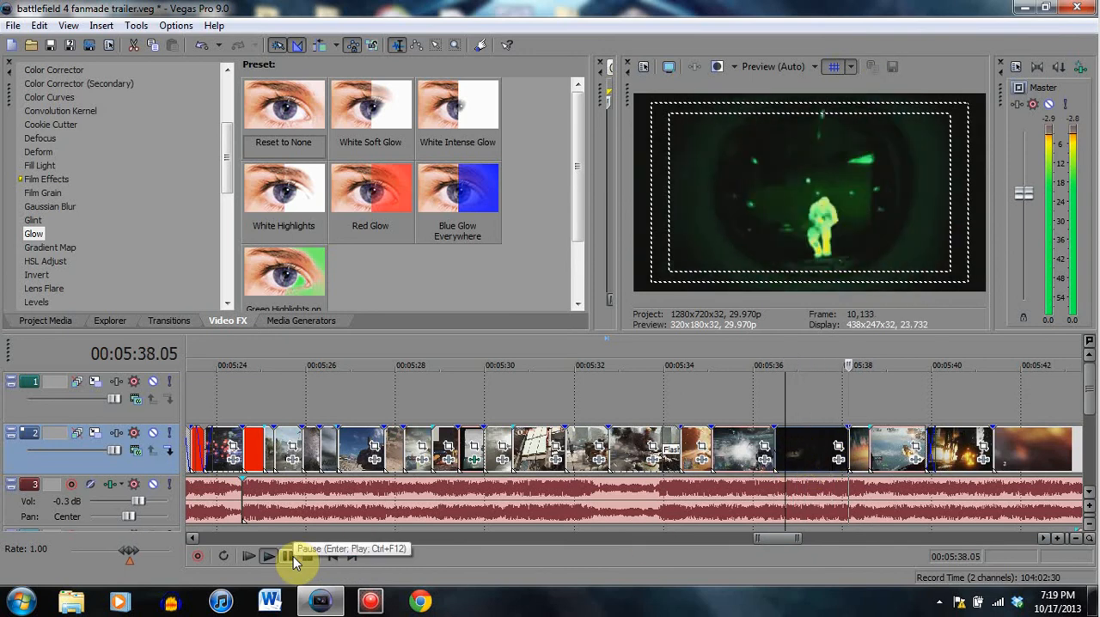
{"action": "left_click", "coordinate": [294, 556]}
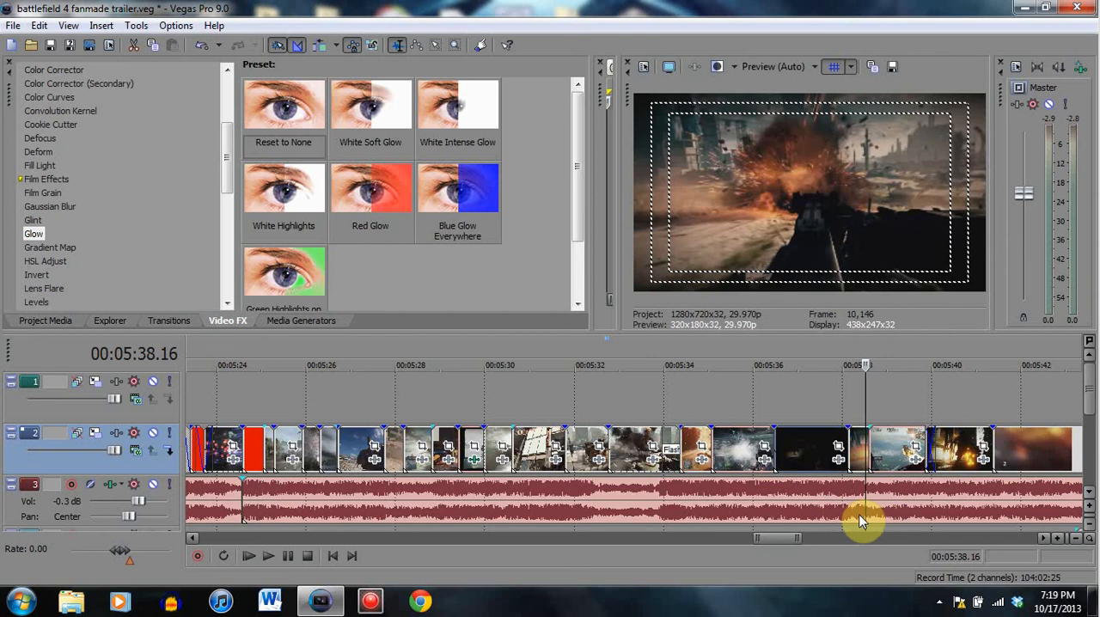
- Look back over the earlier clips from 00:05:35.20 and 00:05:34.21 to the black-and-white boat clip at 00:05:29.19
{"action": "left_click", "coordinate": [740, 446]}
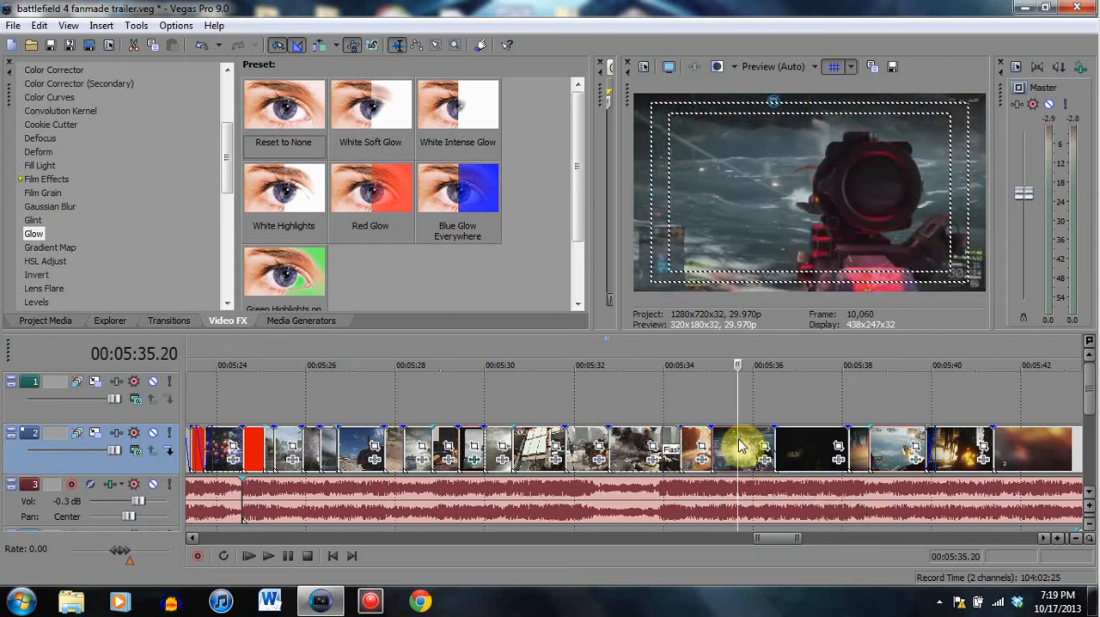
{"action": "left_click", "coordinate": [694, 446]}
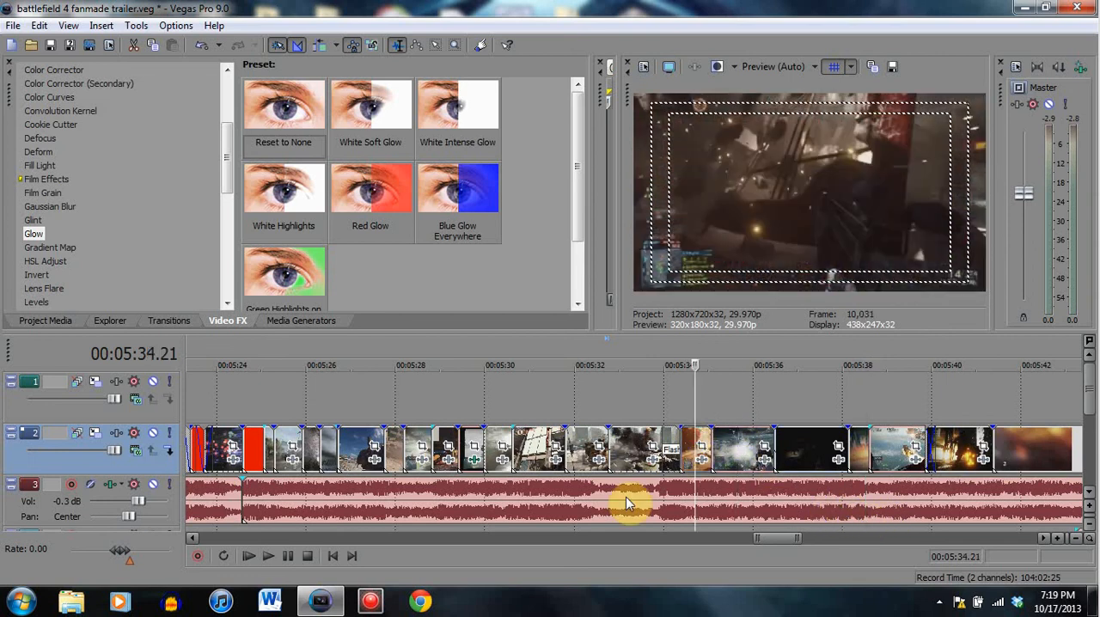
{"action": "left_click", "coordinate": [521, 447]}
{"action": "left_click", "coordinate": [492, 447]}
{"action": "left_click", "coordinate": [469, 447]}
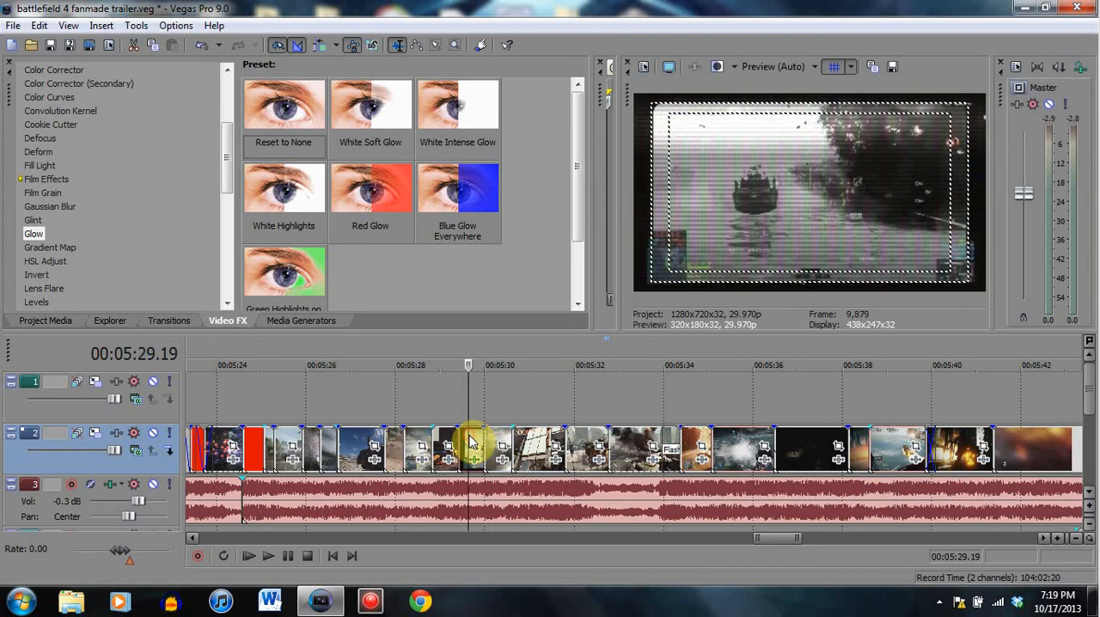
- View the clips forward from the boat clip through the vehicle explosion at 00:05:32.03 to the red-scope clip at 00:05:35.27
{"action": "left_click", "coordinate": [499, 445]}
{"action": "left_click", "coordinate": [524, 445]}
{"action": "left_click", "coordinate": [579, 445]}
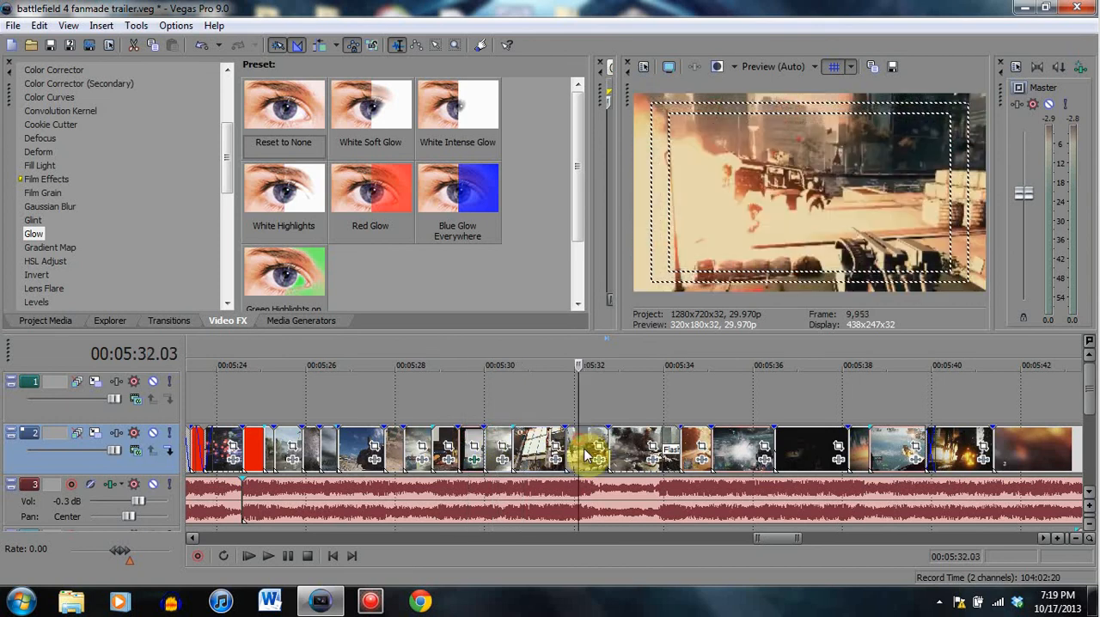
{"action": "left_click", "coordinate": [623, 446]}
{"action": "left_click", "coordinate": [693, 447]}
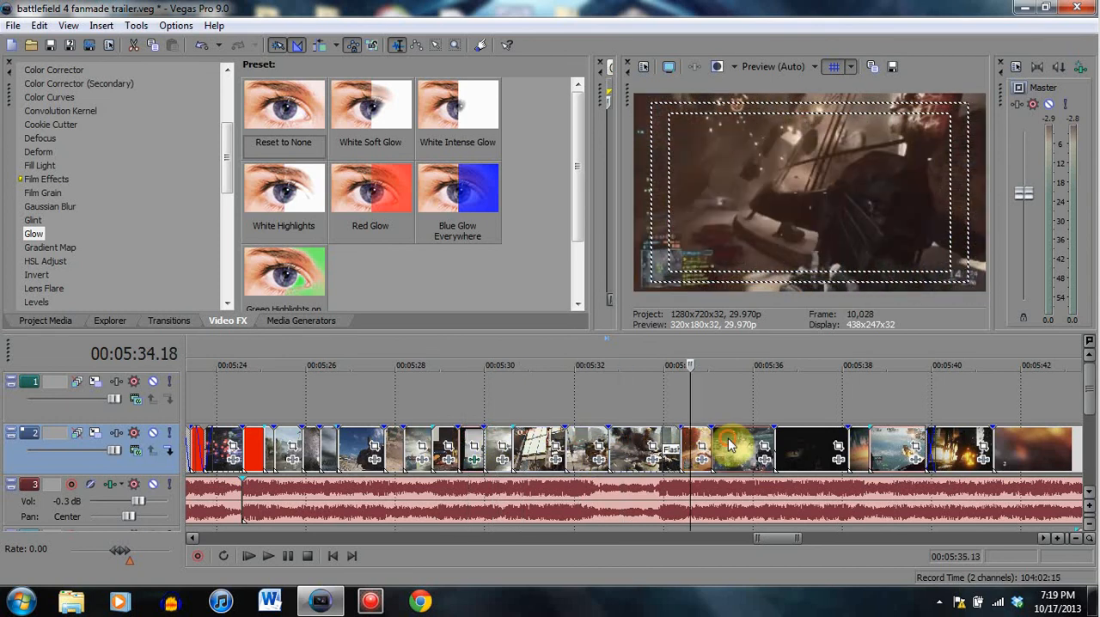
{"action": "left_click", "coordinate": [727, 445]}
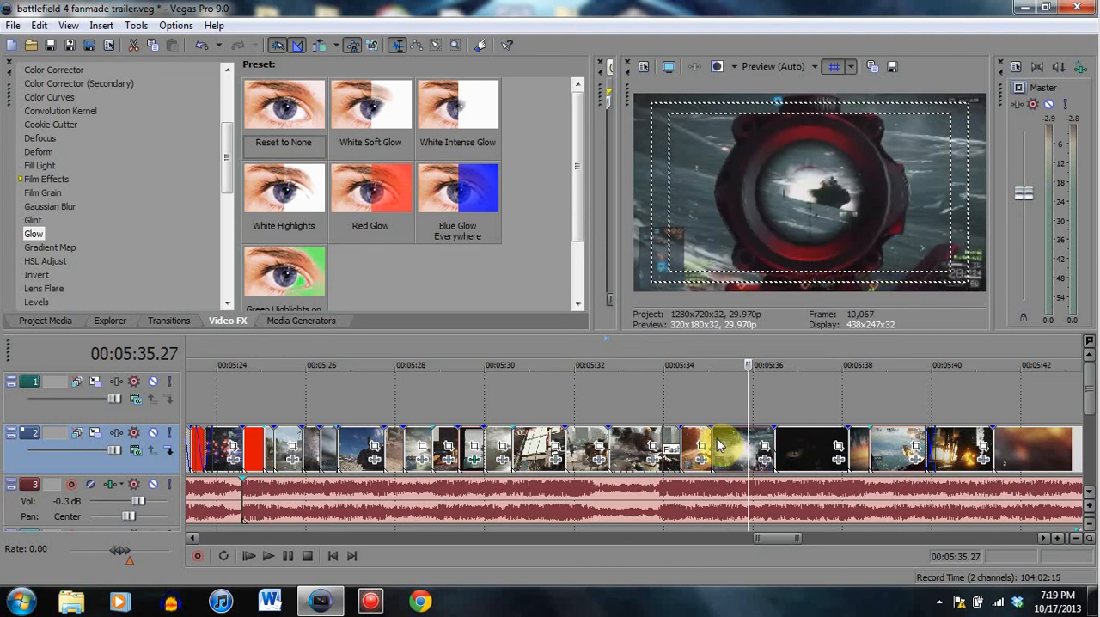
- Play the scoped rifle clip over the water twice from its start at 00:05:35.02, checking its explosion at 00:05:36.05
{"action": "left_click", "coordinate": [710, 447]}
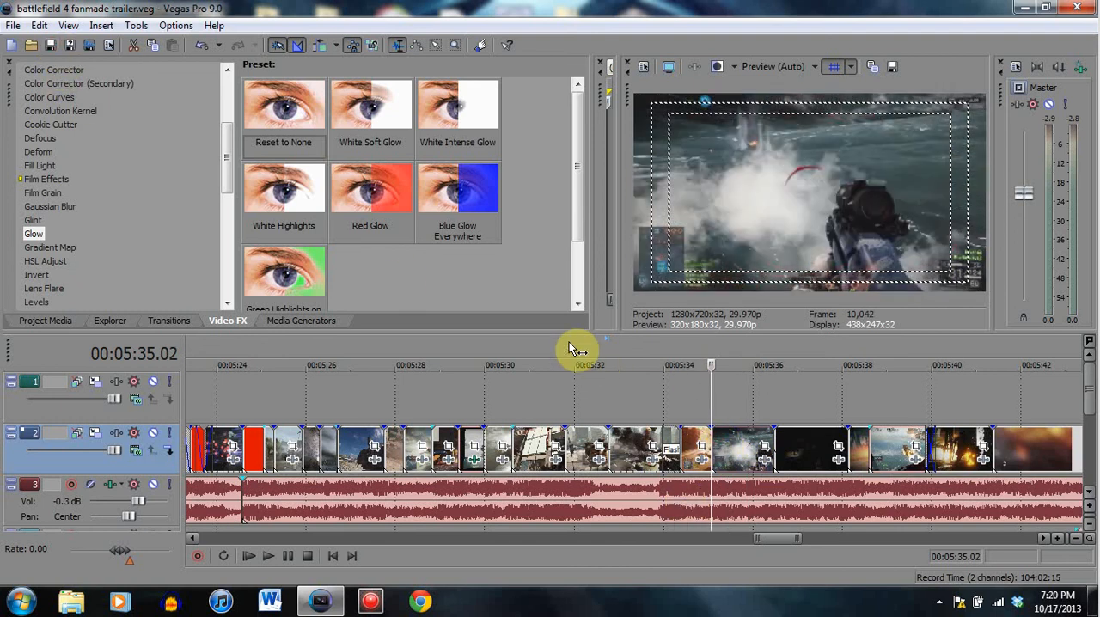
{"action": "left_click", "coordinate": [292, 557]}
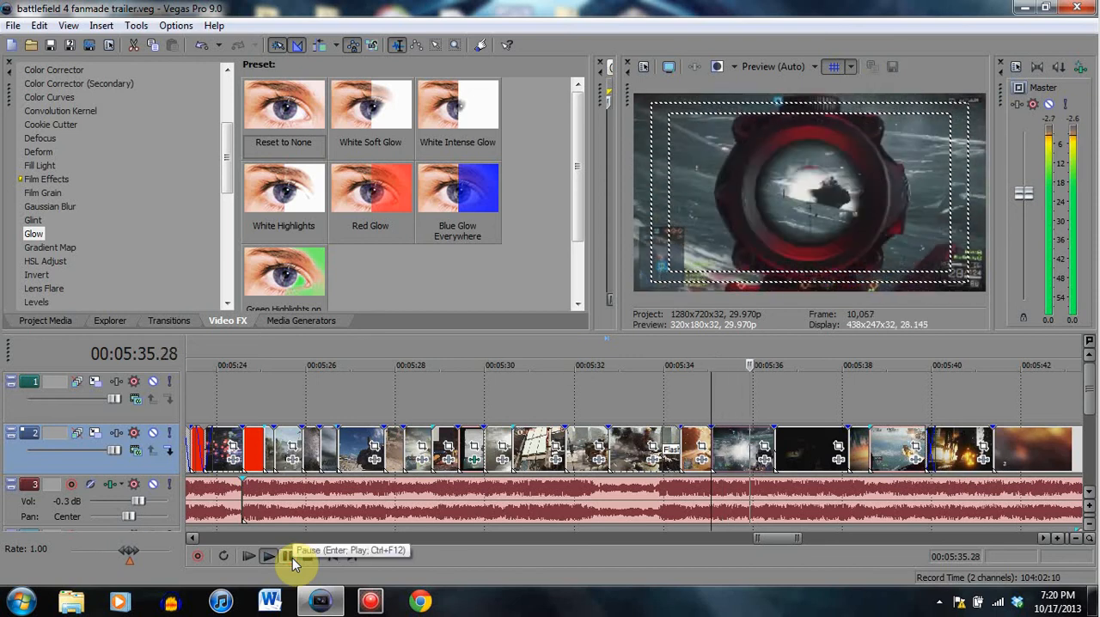
{"action": "left_click", "coordinate": [292, 557]}
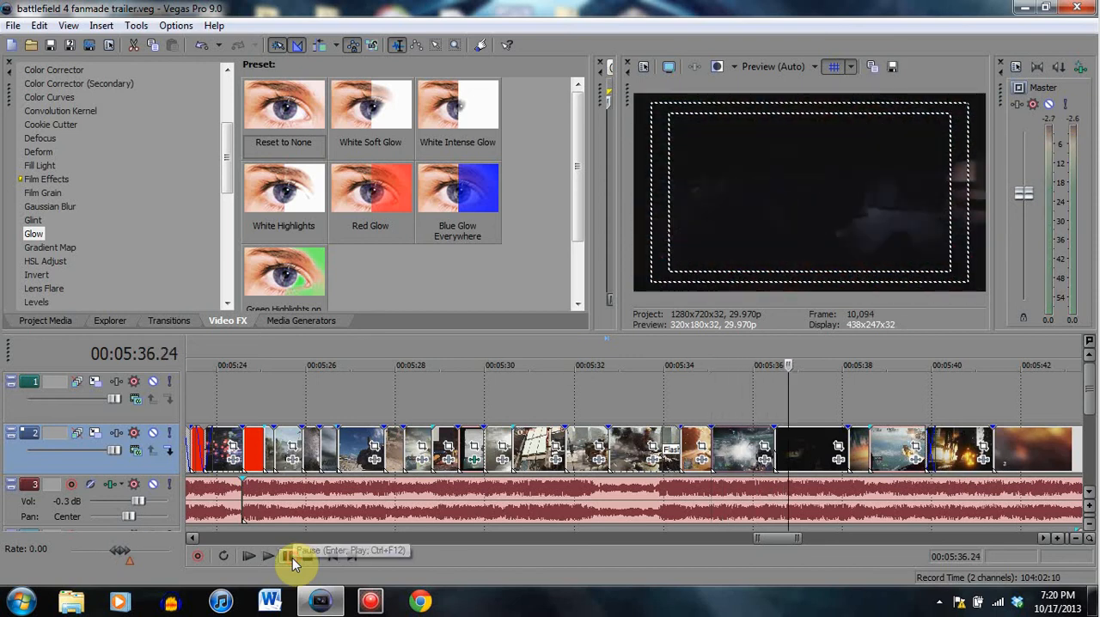
{"action": "left_click", "coordinate": [761, 441]}
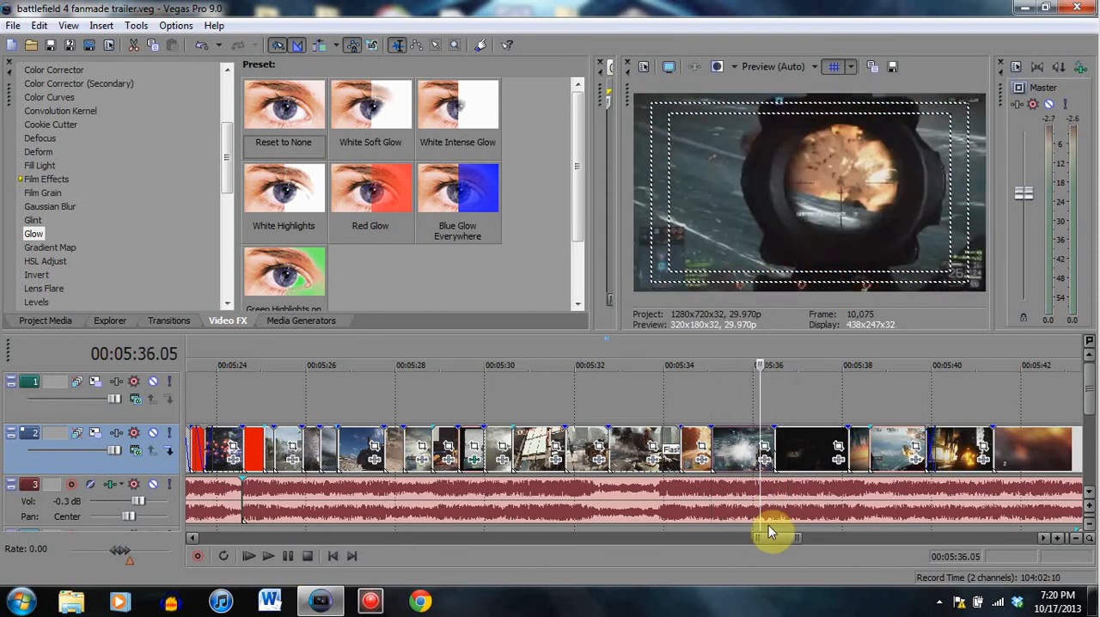
{"action": "left_click", "coordinate": [712, 449]}
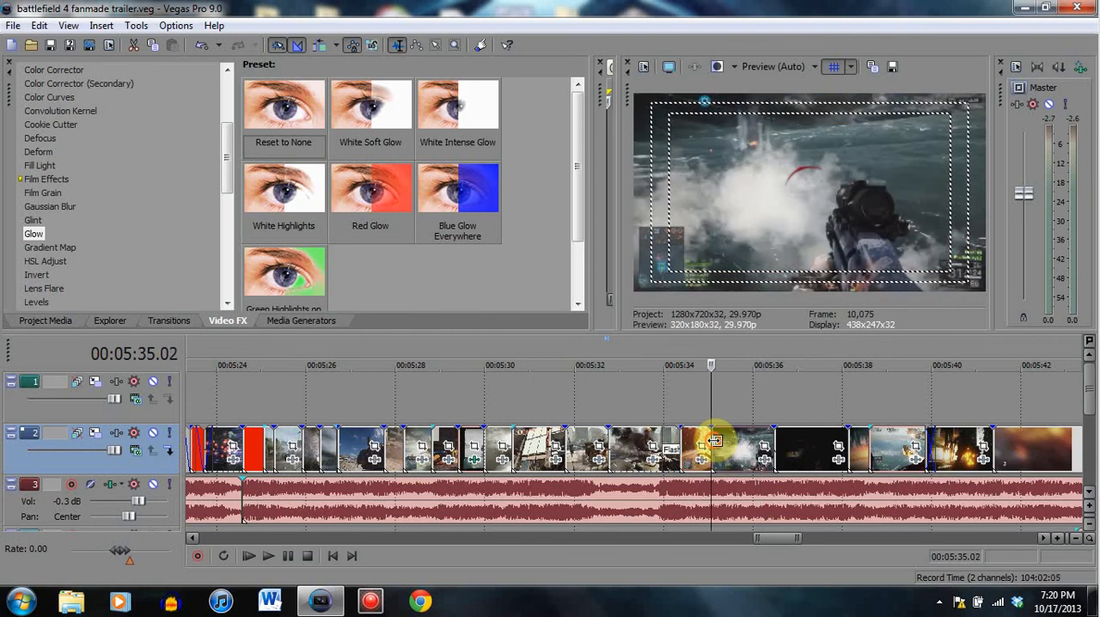
{"action": "left_click", "coordinate": [288, 556]}
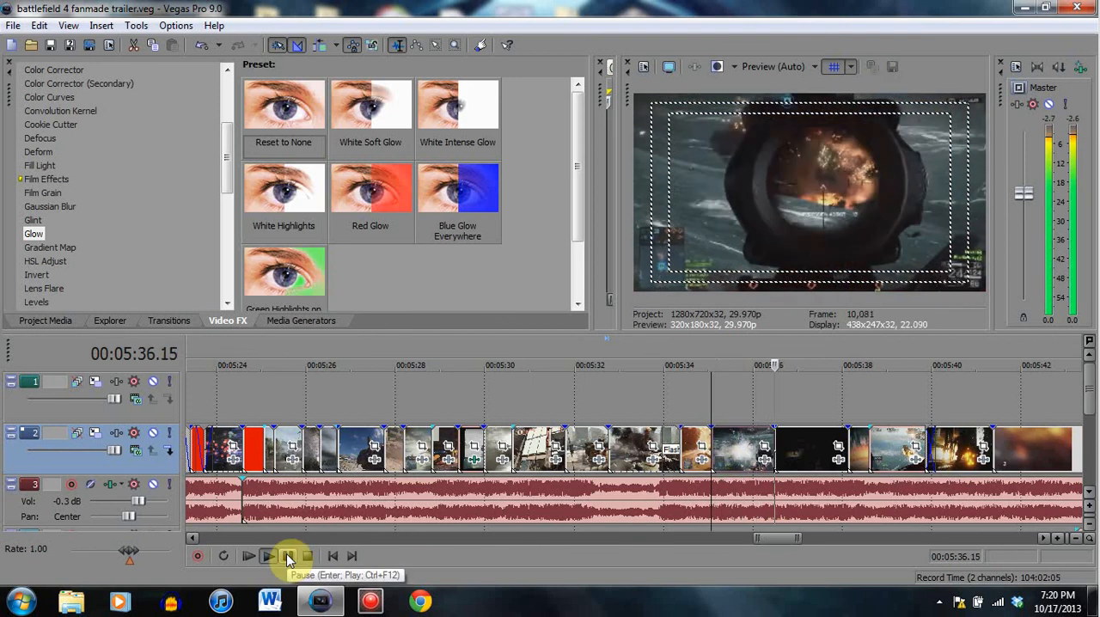
{"action": "left_click", "coordinate": [287, 556]}
- Replay the scoped rifle clip from 00:05:35.02 and pause on the explosion in the scope at 00:05:36.04
{"action": "left_click", "coordinate": [731, 482]}
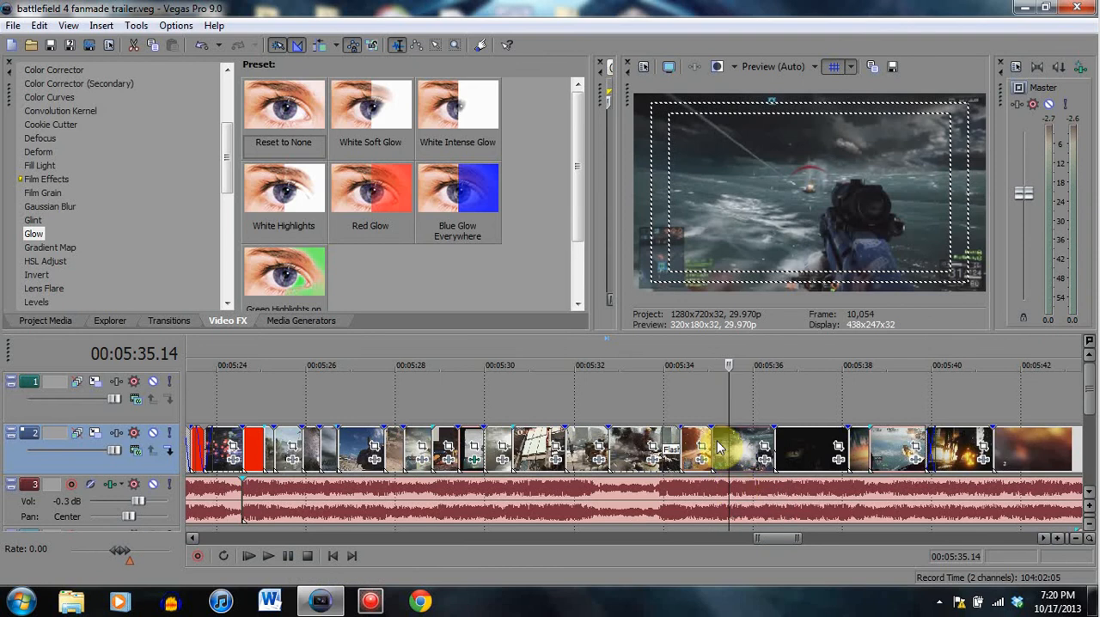
{"action": "left_click", "coordinate": [307, 555]}
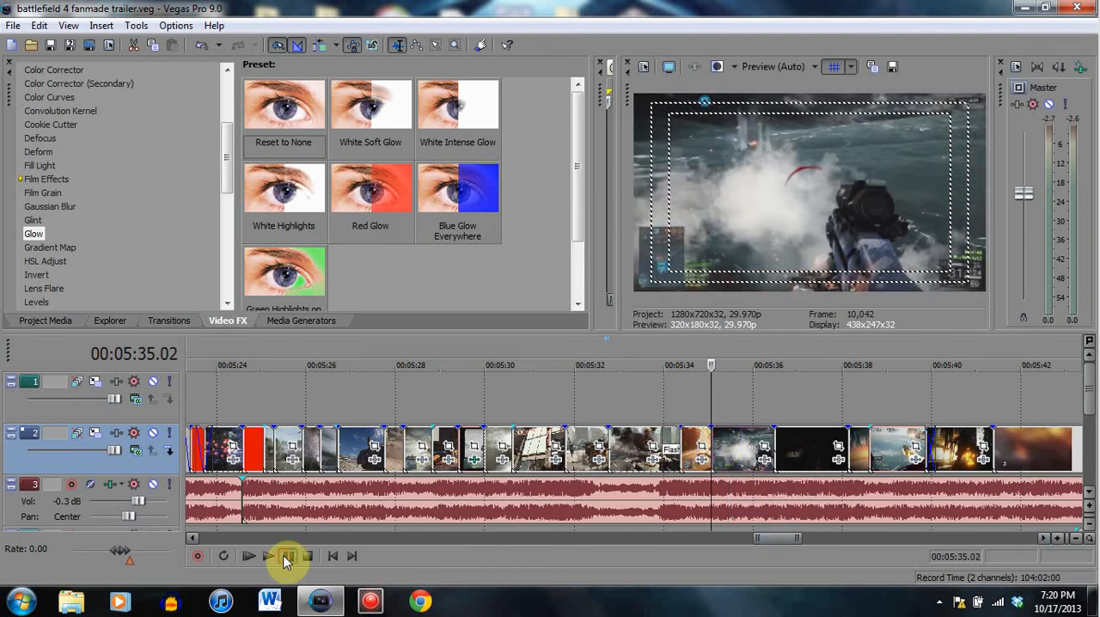
{"action": "left_click", "coordinate": [288, 556]}
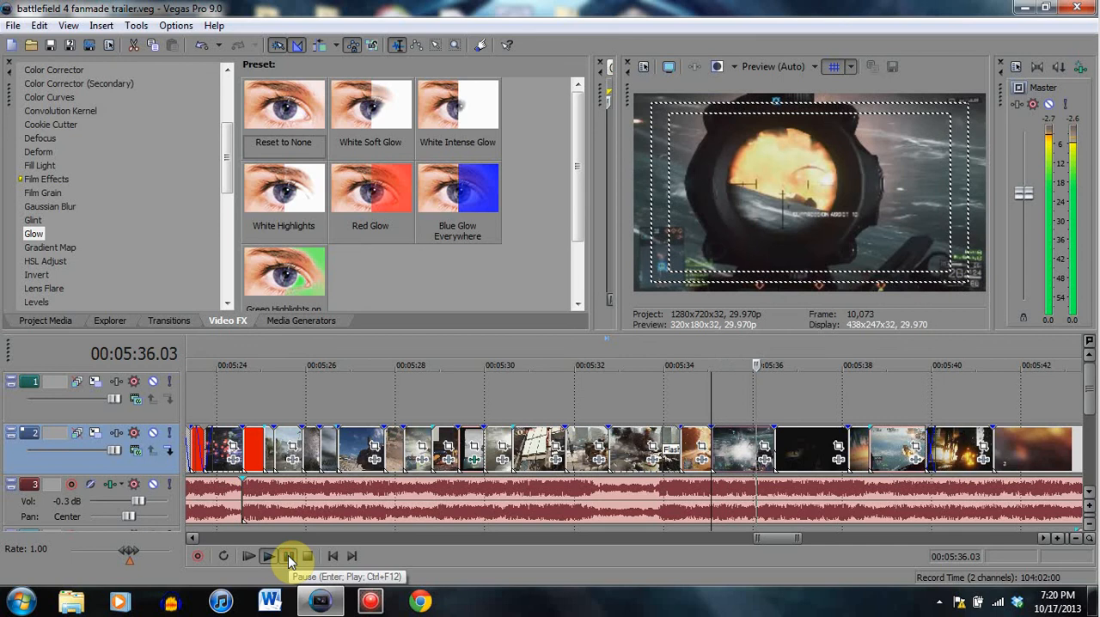
{"action": "left_click", "coordinate": [288, 555]}
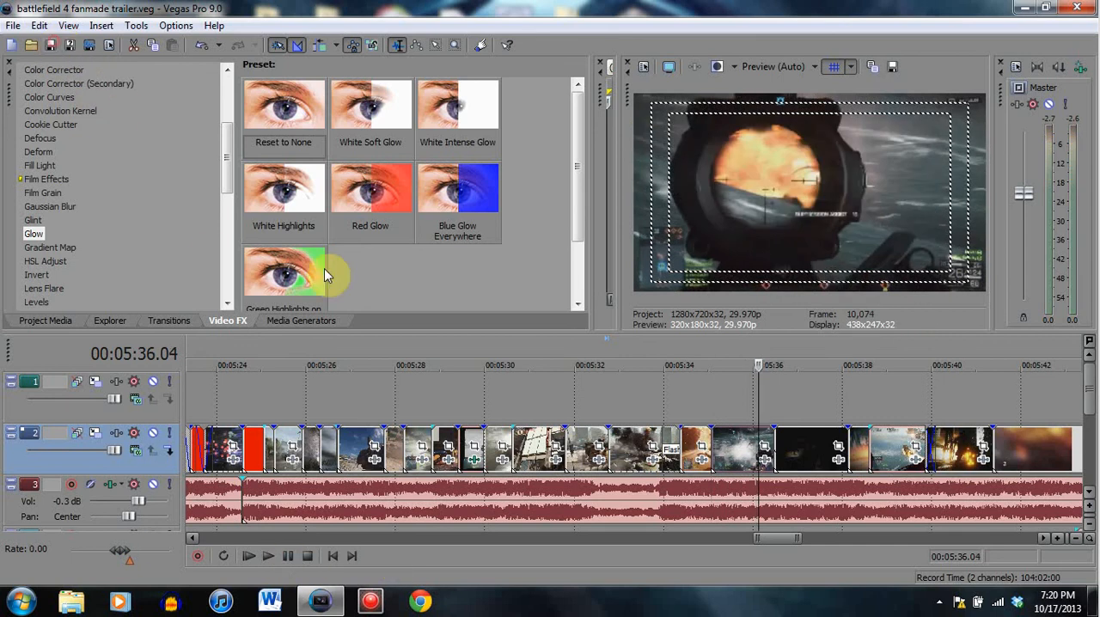
- View the clips after the scoped rifle clip, including the boat attack at 00:05:39.05 and the burning building at 00:05:41.00
{"action": "left_click", "coordinate": [803, 452]}
{"action": "left_click", "coordinate": [883, 454]}
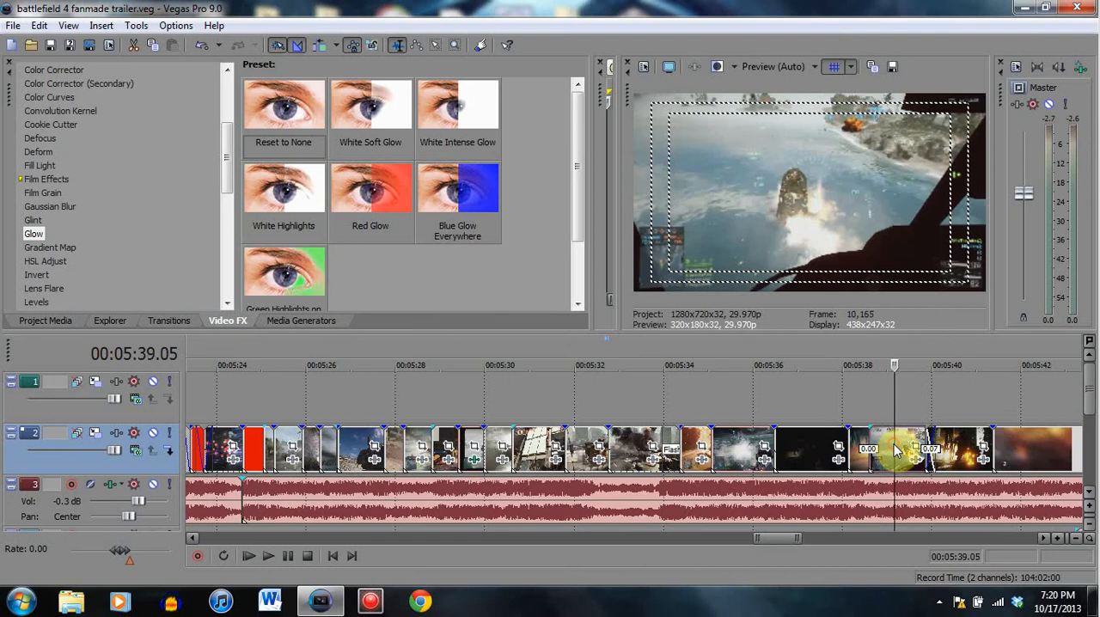
{"action": "left_click", "coordinate": [949, 447]}
{"action": "left_click", "coordinate": [978, 443]}
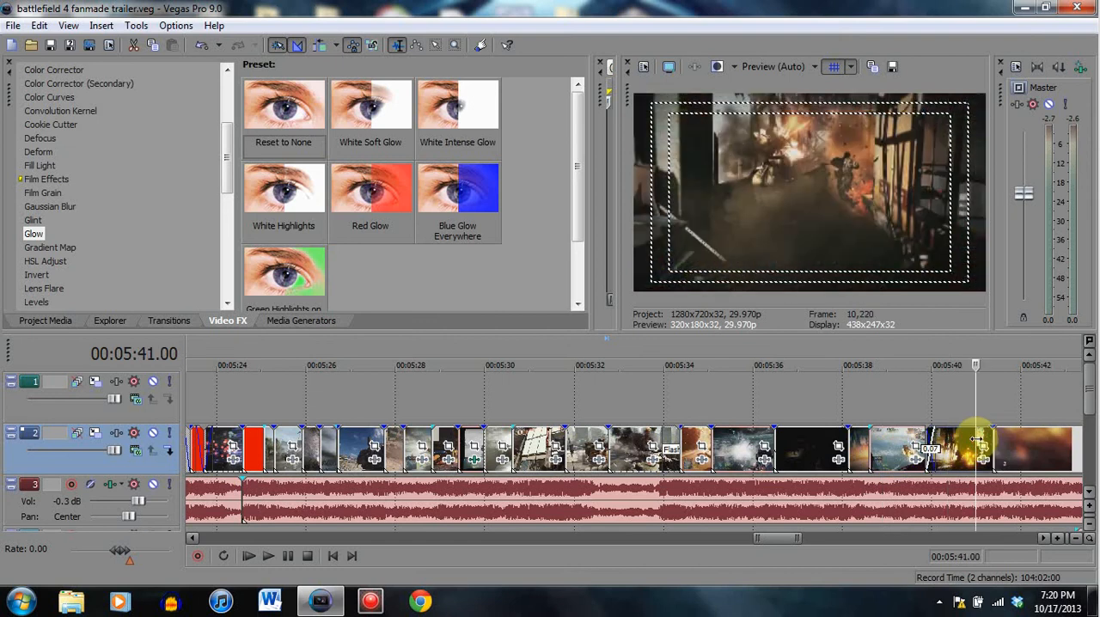
- View the last long clip before the music track ends, at 00:05:42.01 and 00:05:43.00
{"action": "scroll", "coordinate": [977, 443], "scroll_direction": "down", "scroll_amount": 3}
{"action": "left_click", "coordinate": [657, 467]}
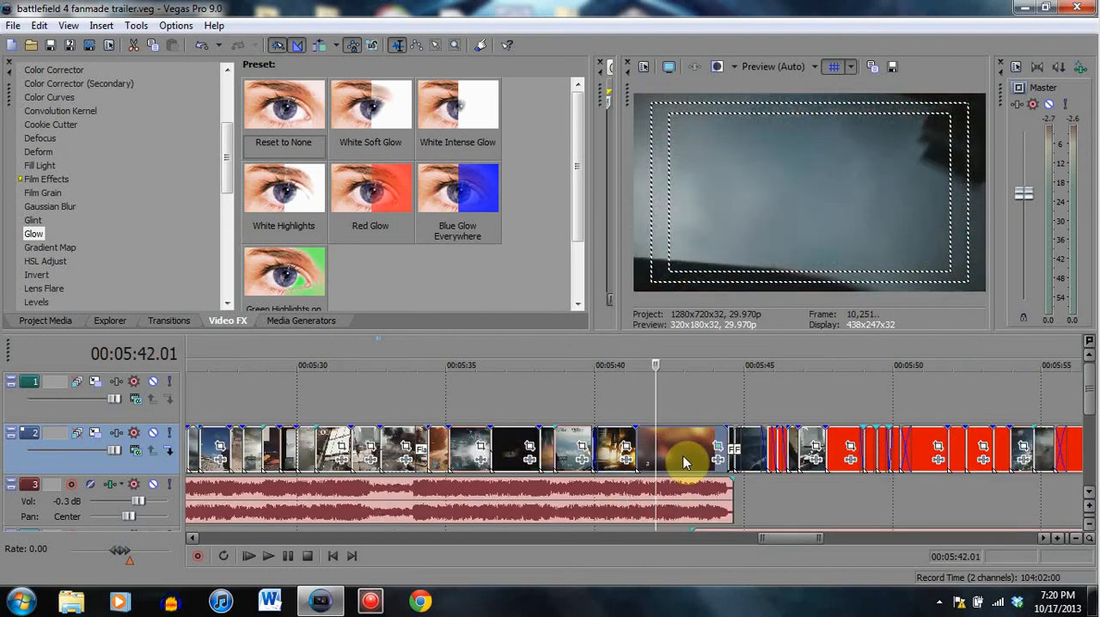
{"action": "left_click", "coordinate": [685, 453]}
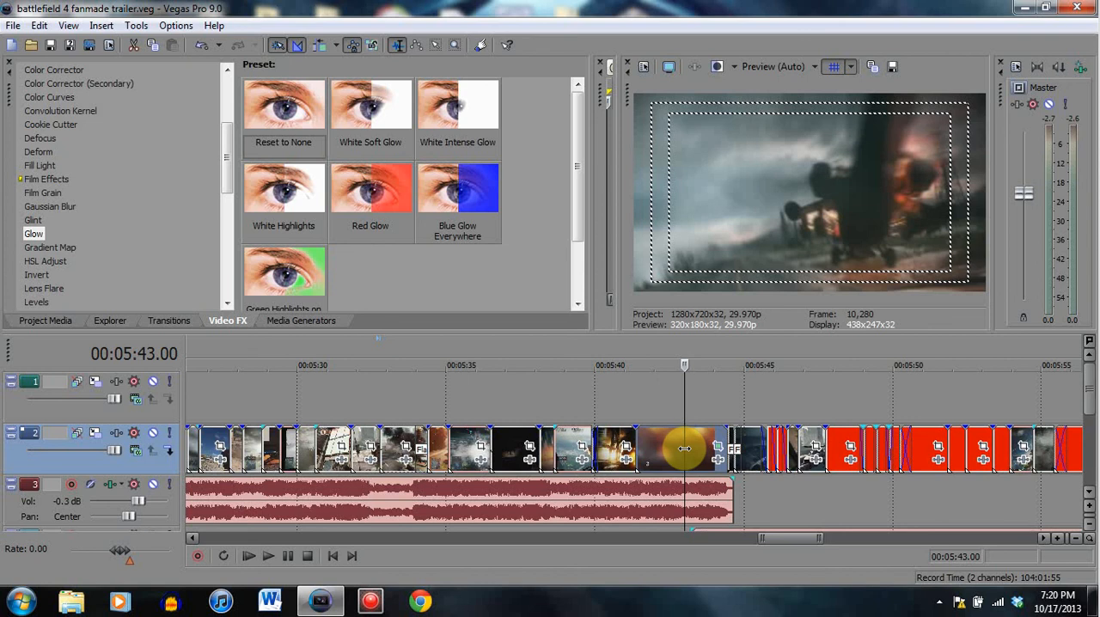
- Compare the burning building clip at 00:05:40.21 with the long clip after it at 00:05:42.19
{"action": "left_click", "coordinate": [662, 449]}
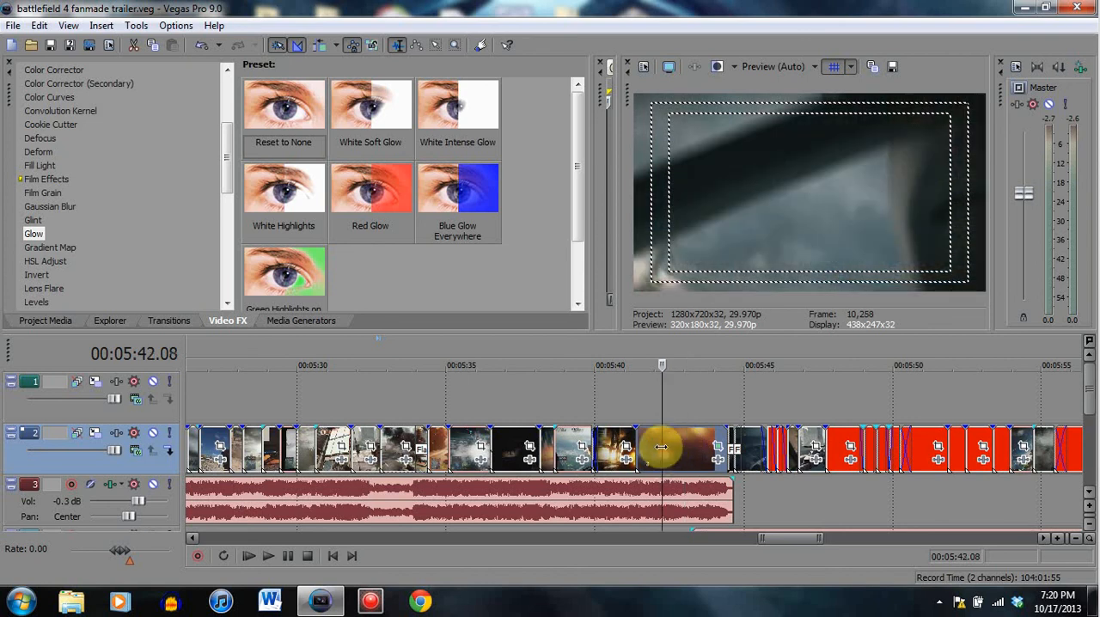
{"action": "left_click", "coordinate": [616, 450]}
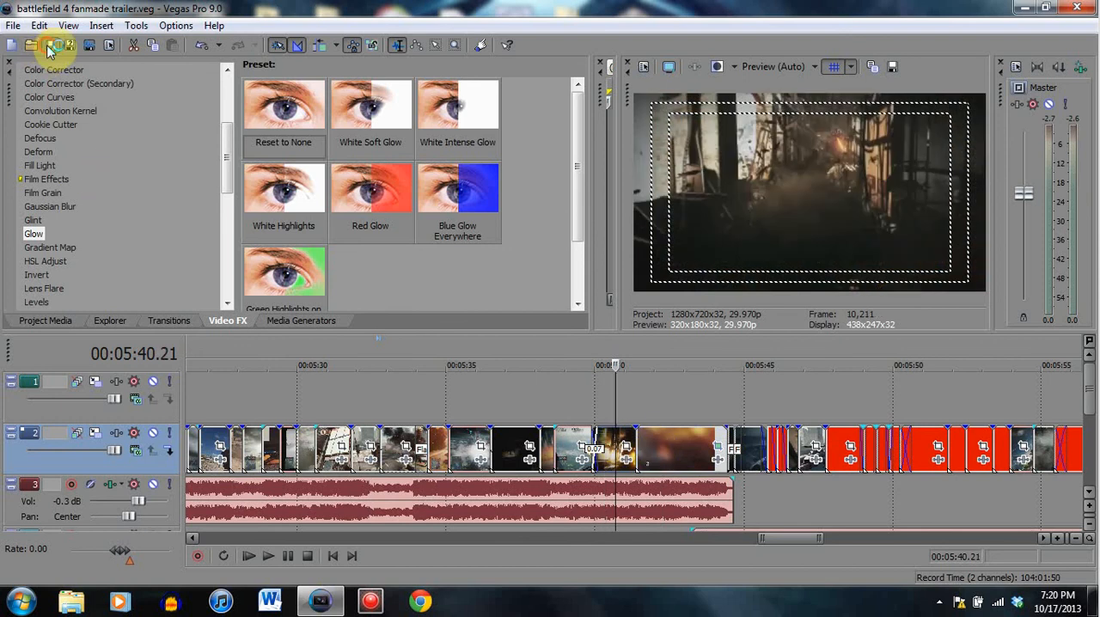
{"action": "left_click", "coordinate": [643, 453]}
{"action": "left_click", "coordinate": [673, 444]}
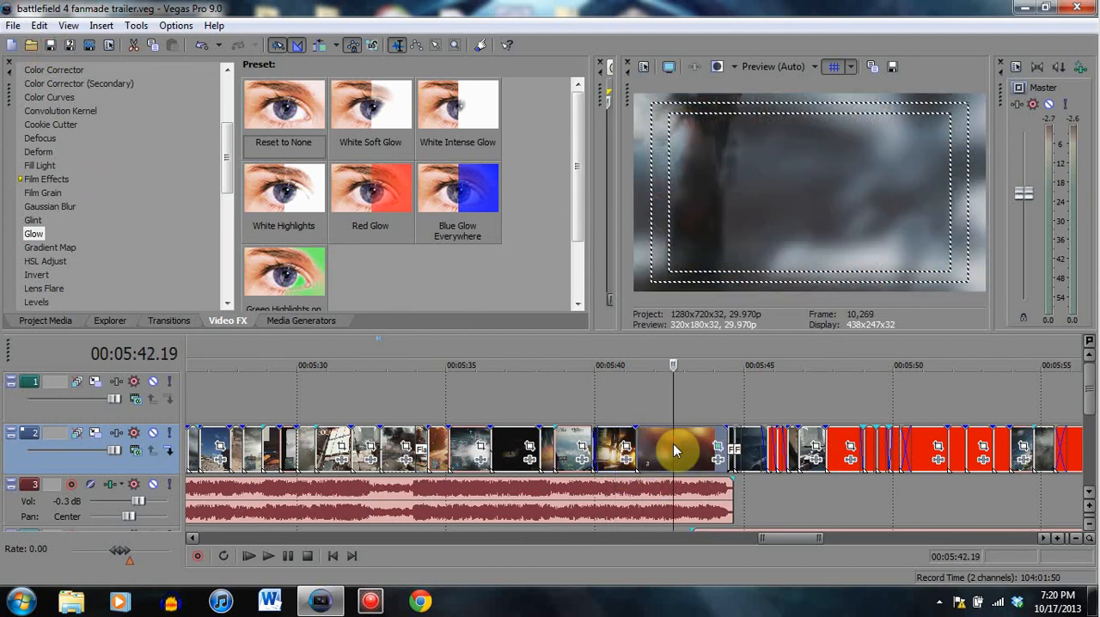
- View the frames of the long clip near the end of the music at 00:05:43.00, 00:05:43.07 and 00:05:42.25
{"action": "left_click", "coordinate": [685, 453]}
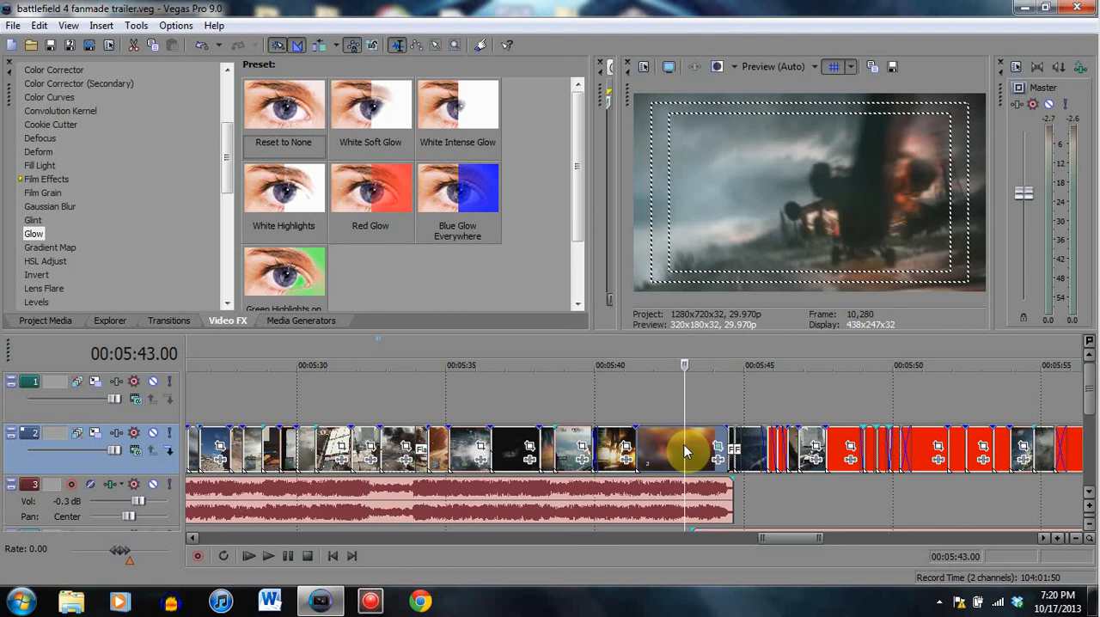
{"action": "left_click", "coordinate": [692, 446]}
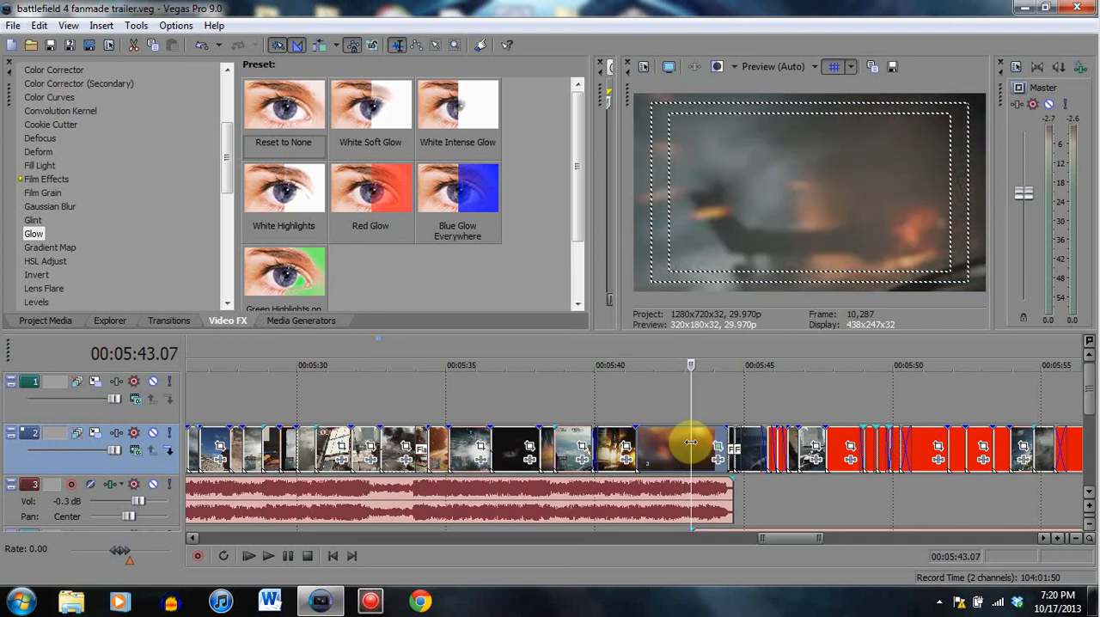
{"action": "left_click", "coordinate": [697, 449]}
{"action": "left_click", "coordinate": [679, 449]}
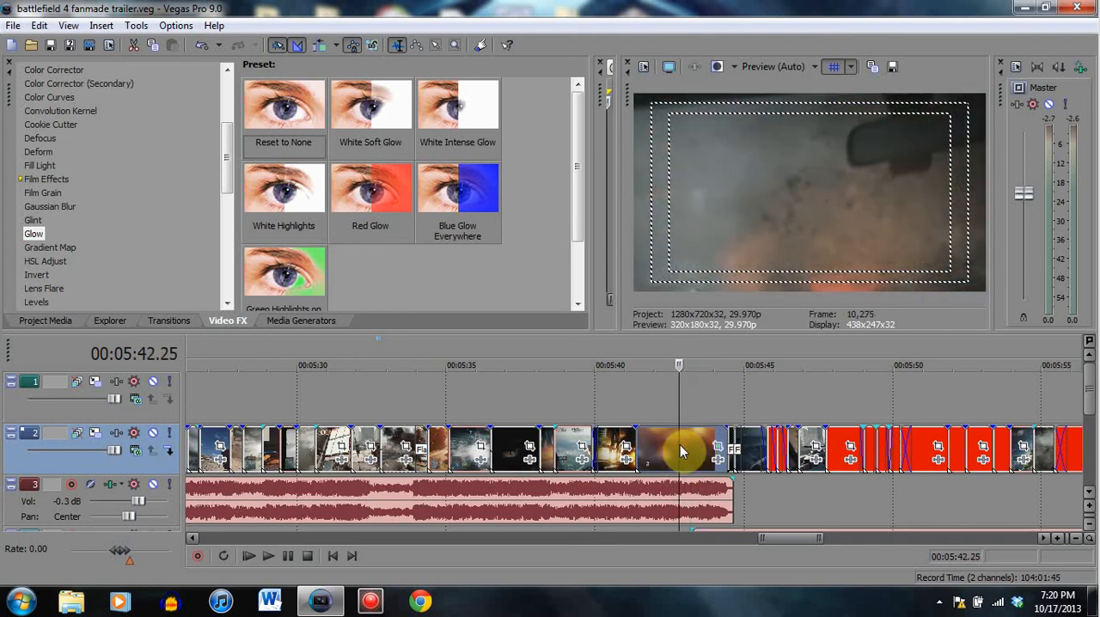
- Play from the burning building clip at 00:05:40.14 into the long clip and pause at 00:05:43.29
{"action": "left_click", "coordinate": [609, 445]}
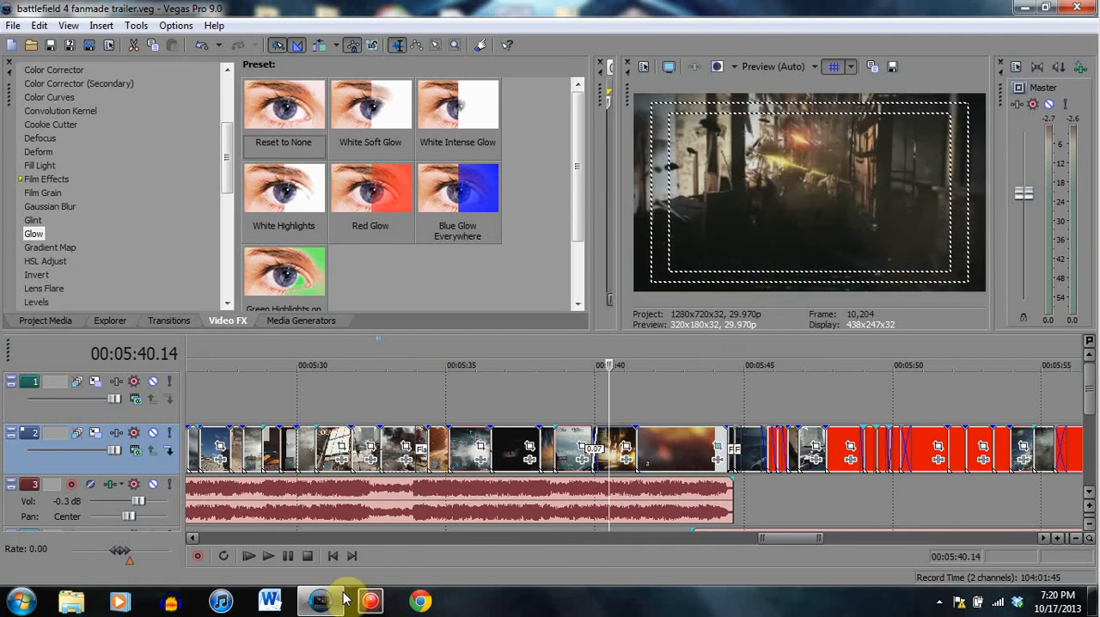
{"action": "left_click", "coordinate": [268, 556]}
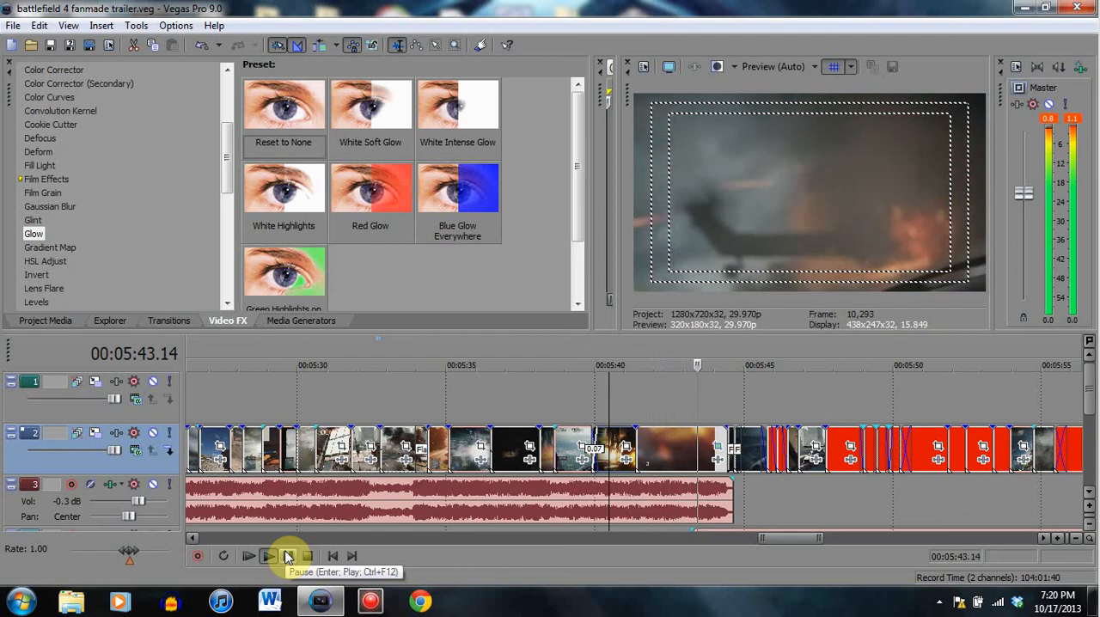
{"action": "left_click", "coordinate": [288, 557]}
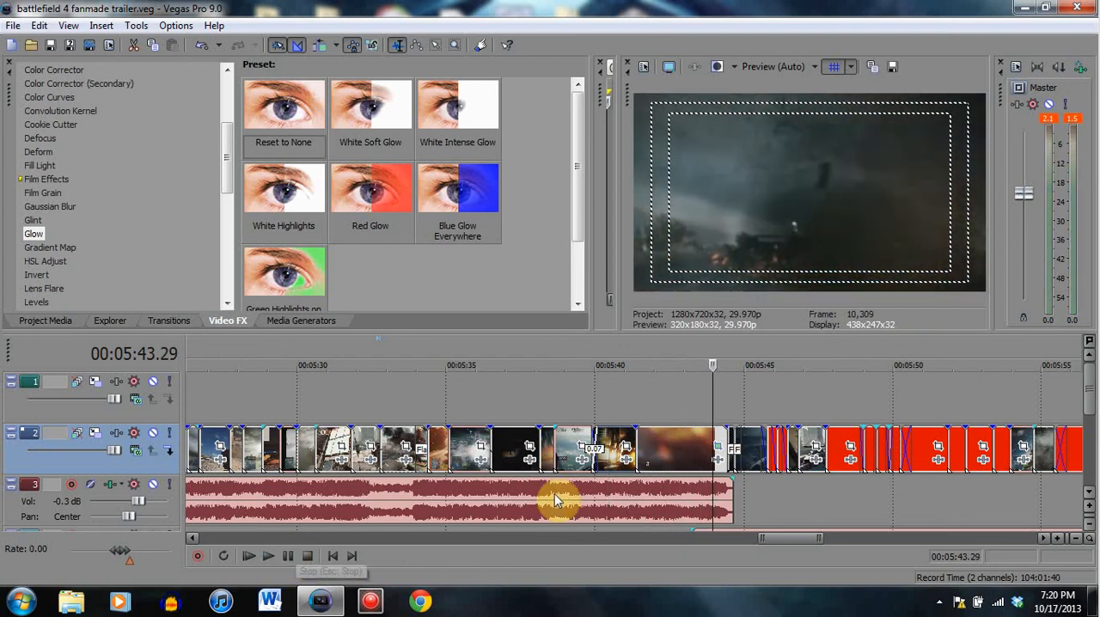
- Compare the burning building clip at 00:05:40.15 and 00:05:40.22 with the long clip at 00:05:43.00 and 00:05:42.14
{"action": "left_click", "coordinate": [611, 511]}
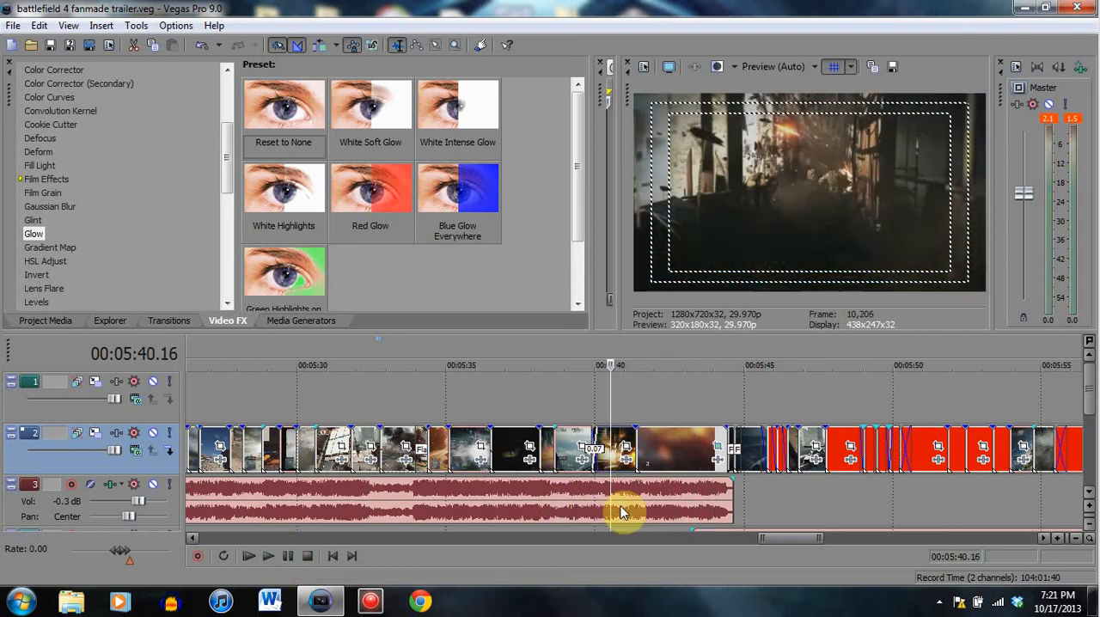
{"action": "left_click", "coordinate": [704, 447]}
{"action": "left_click", "coordinate": [675, 494]}
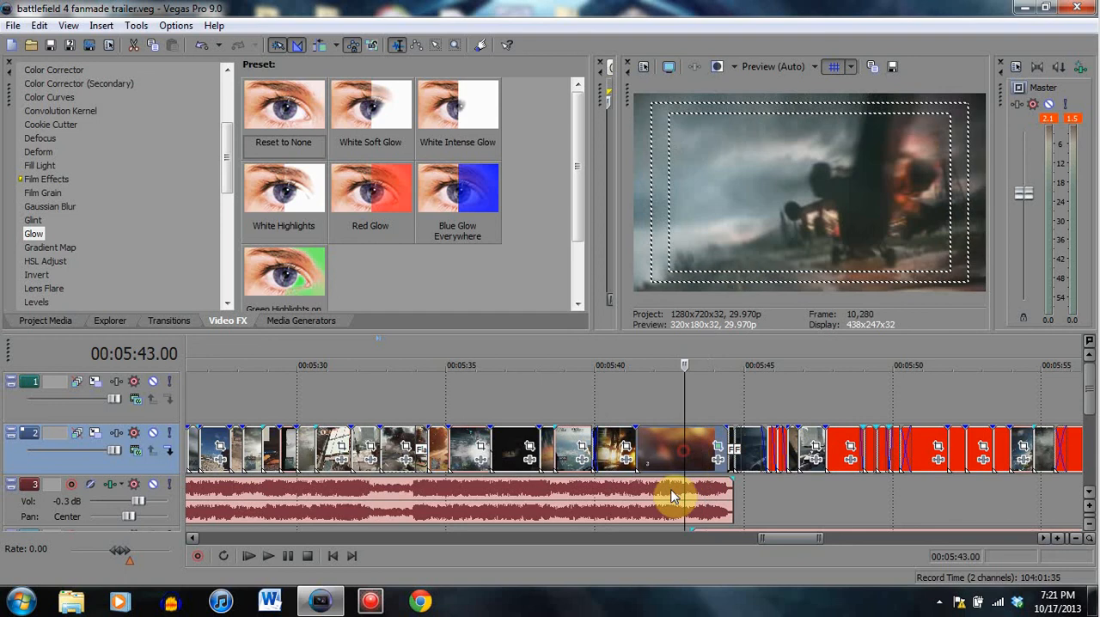
{"action": "left_click", "coordinate": [612, 509]}
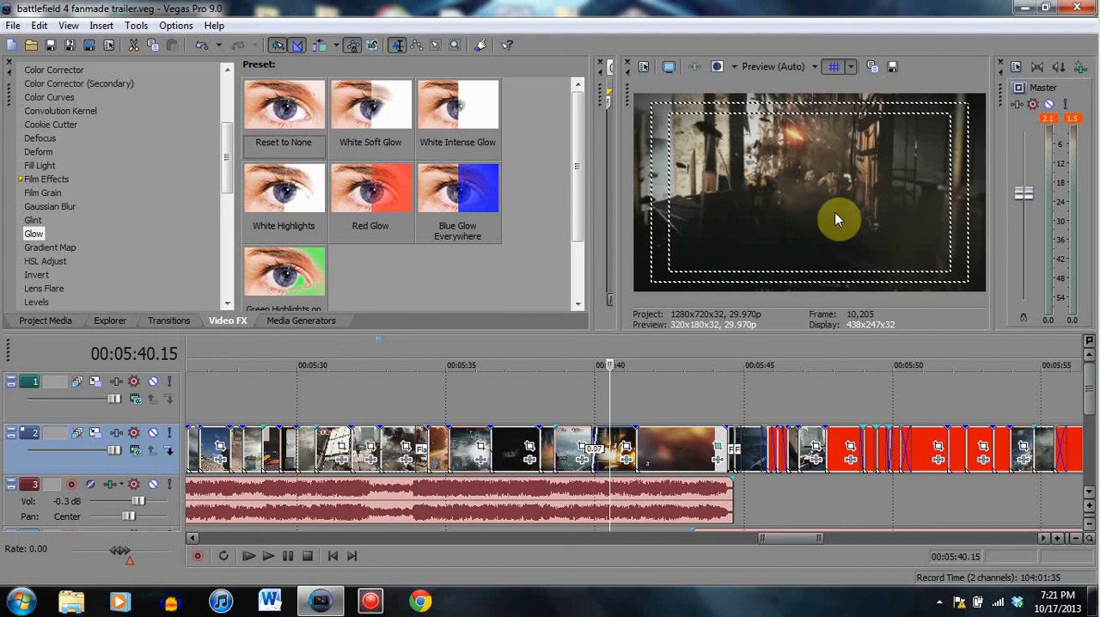
{"action": "left_click", "coordinate": [618, 442]}
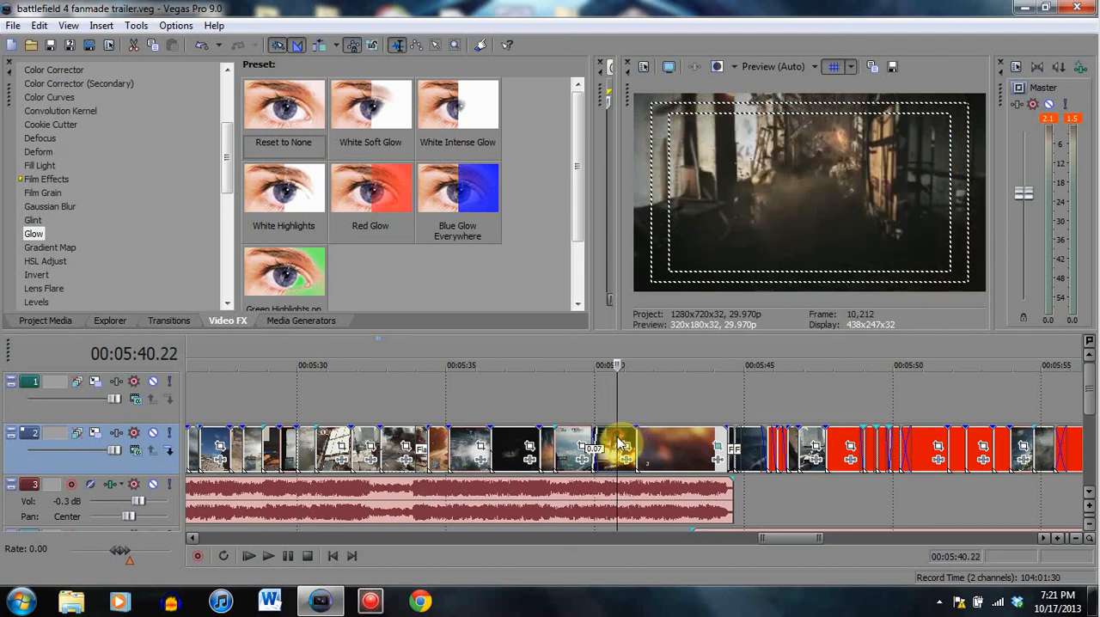
{"action": "left_click", "coordinate": [668, 447]}
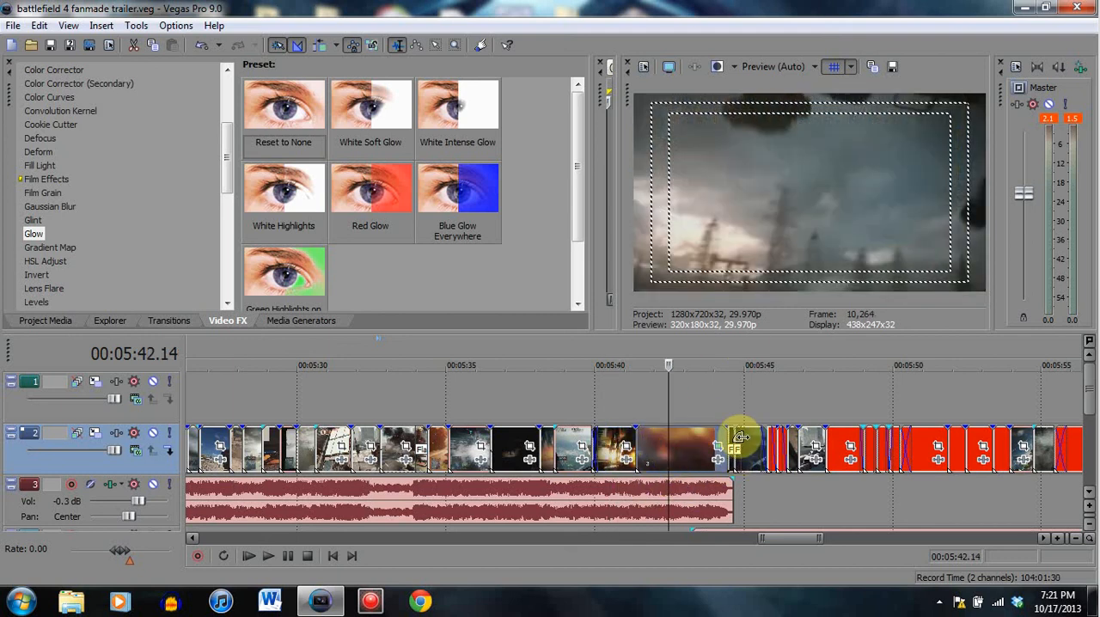
- Examine the cut from the long clip to the warship clip up close, at 00:05:44.27 and 00:05:44.13
{"action": "left_click", "coordinate": [741, 438]}
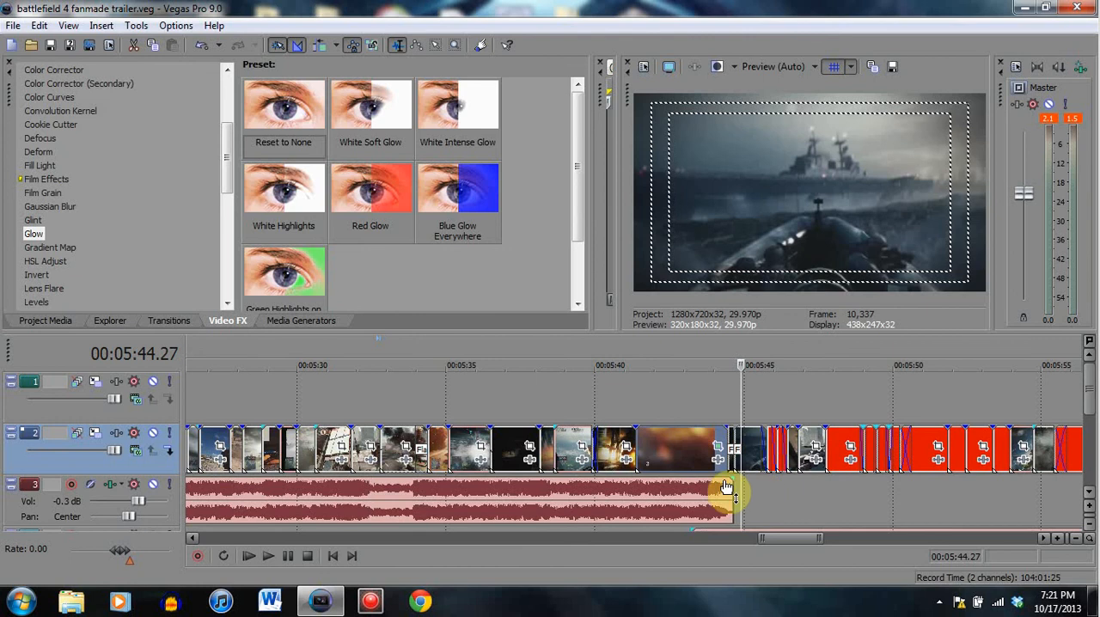
{"action": "left_click", "coordinate": [727, 440]}
{"action": "scroll", "coordinate": [774, 494], "scroll_direction": "up", "scroll_amount": 3}
{"action": "scroll", "coordinate": [627, 516], "scroll_direction": "up", "scroll_amount": 1}
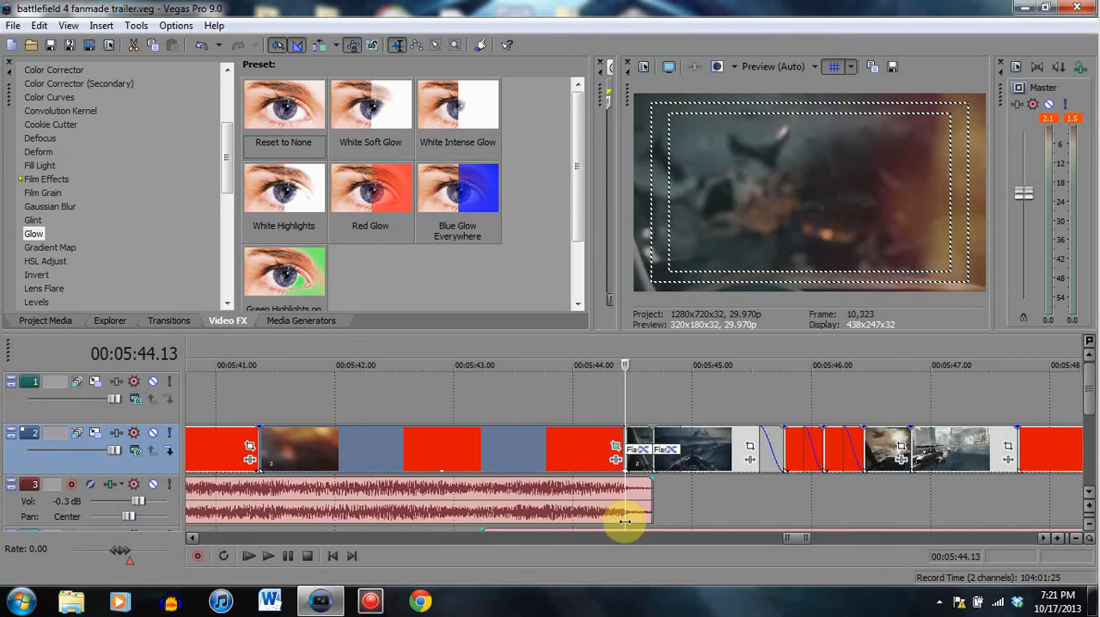
- Play the Flash transition from 00:05:44.04 in the long clip into the warship clip and pause at 00:05:45.08
{"action": "left_click", "coordinate": [693, 450]}
{"action": "left_click", "coordinate": [589, 443]}
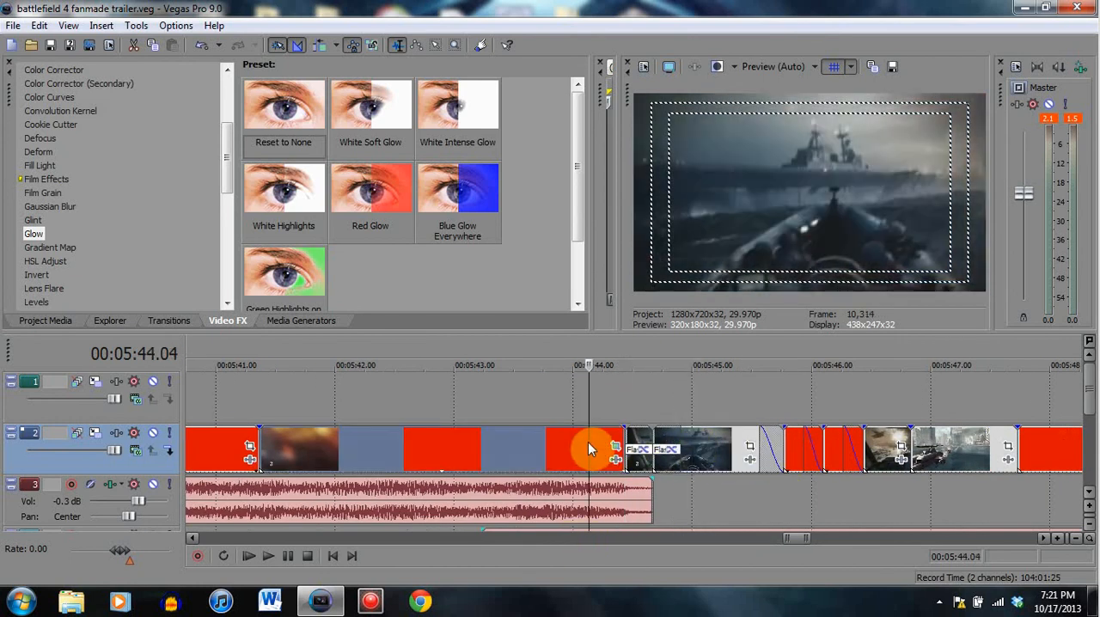
{"action": "left_click", "coordinate": [287, 556]}
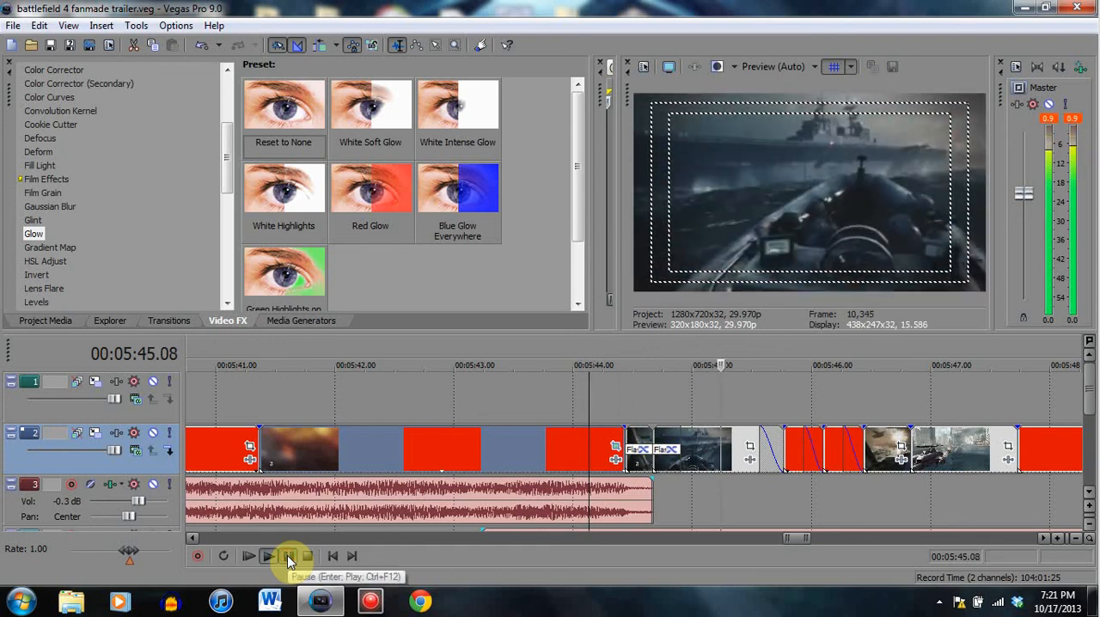
{"action": "left_click", "coordinate": [287, 556]}
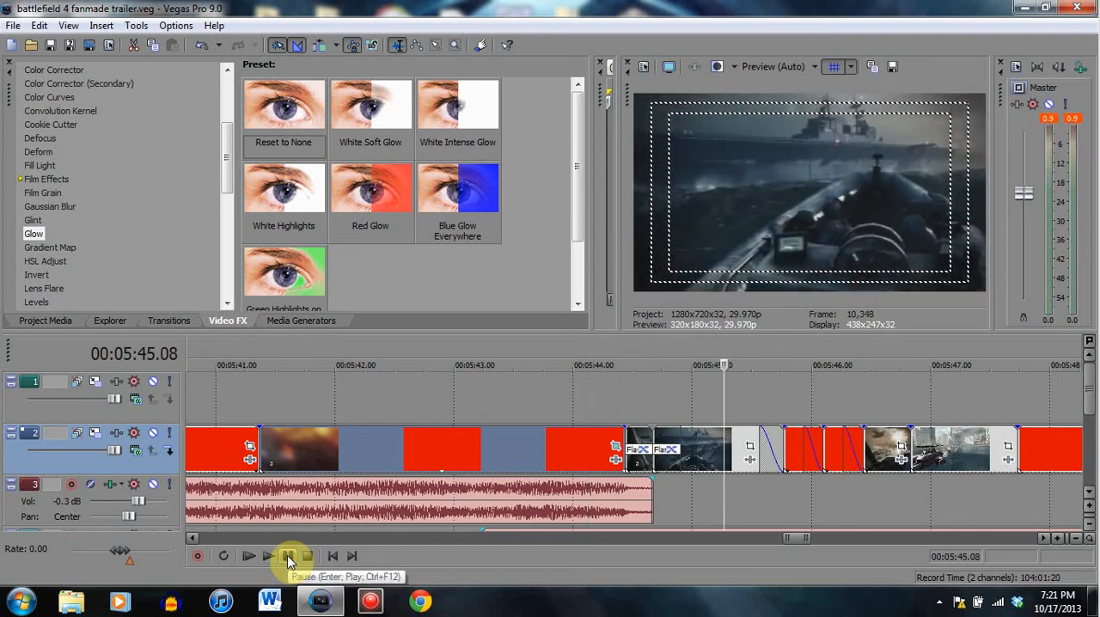
- Compare the flying debris at the end of the long clip, around 00:05:44.04, with the warship clip at 00:05:45.04
{"action": "left_click", "coordinate": [588, 444]}
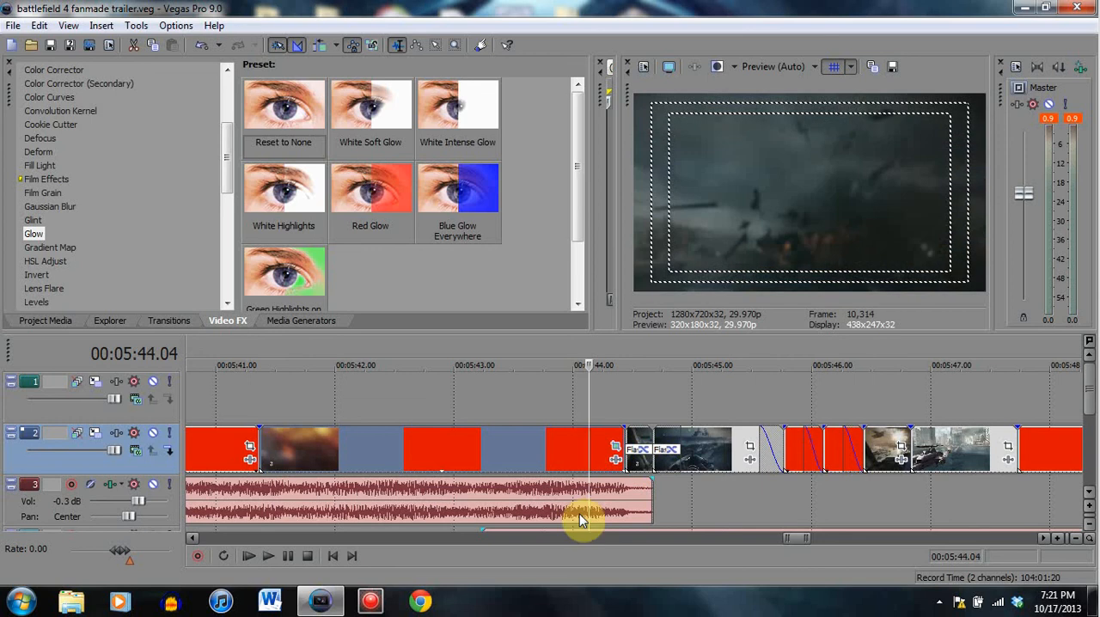
{"action": "left_click", "coordinate": [707, 446]}
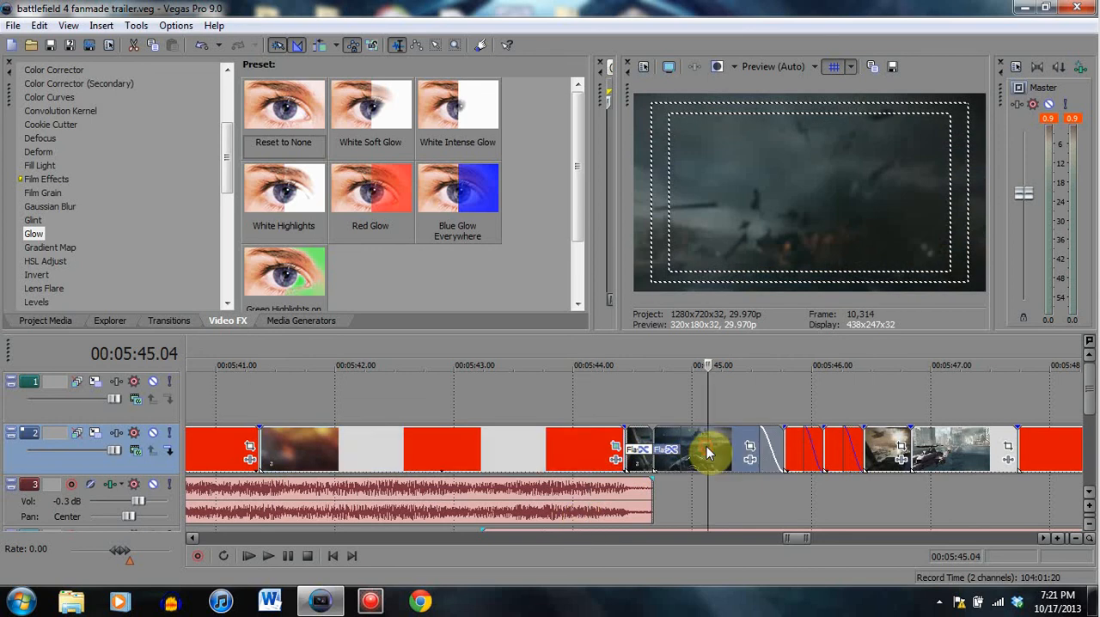
{"action": "left_click", "coordinate": [588, 444]}
{"action": "left_click", "coordinate": [581, 444]}
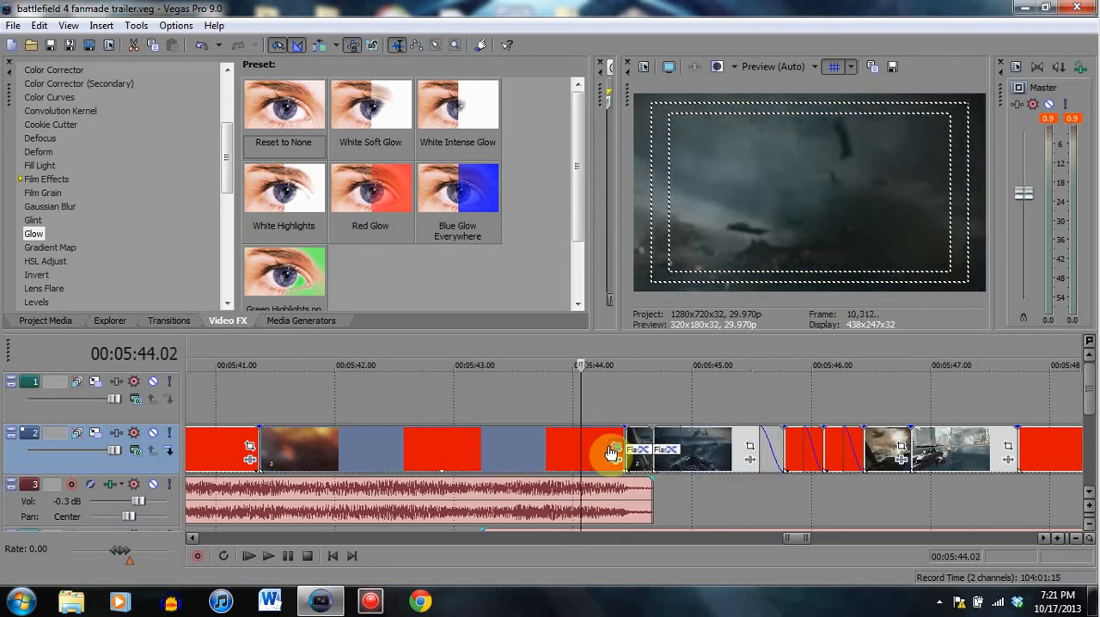
{"action": "left_click", "coordinate": [613, 448]}
{"action": "left_click", "coordinate": [712, 170]}
{"action": "left_click", "coordinate": [601, 444]}
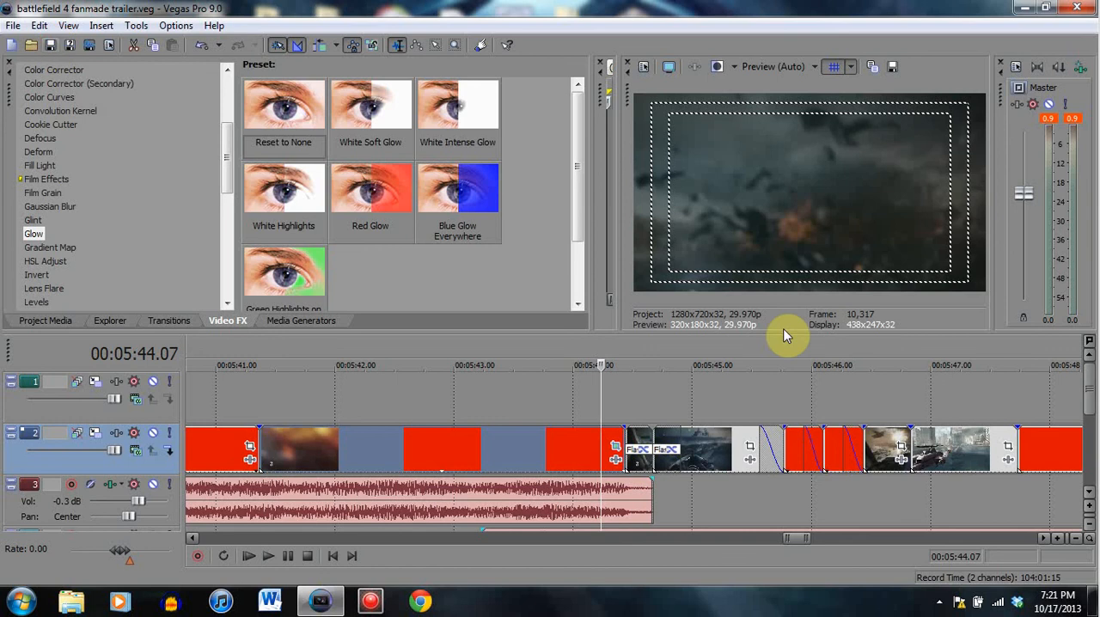
- View the warship clip at 00:05:45.05, then replay the long clip's ending from 00:05:43.26 and return to 00:05:44.03
{"action": "left_click", "coordinate": [710, 441]}
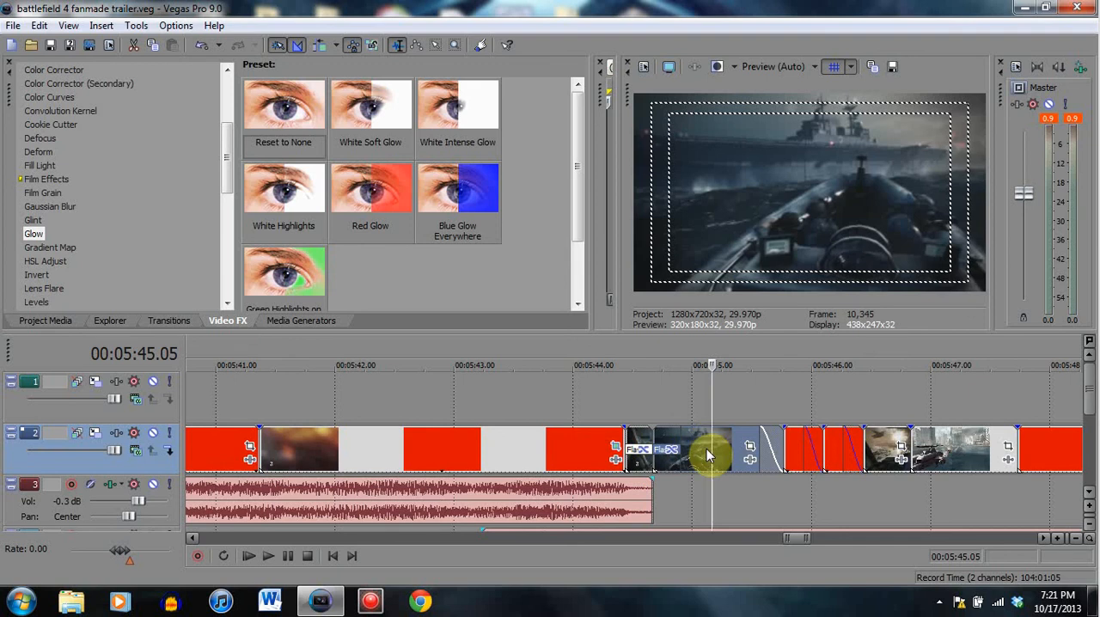
{"action": "left_click", "coordinate": [704, 456]}
{"action": "left_click", "coordinate": [524, 445]}
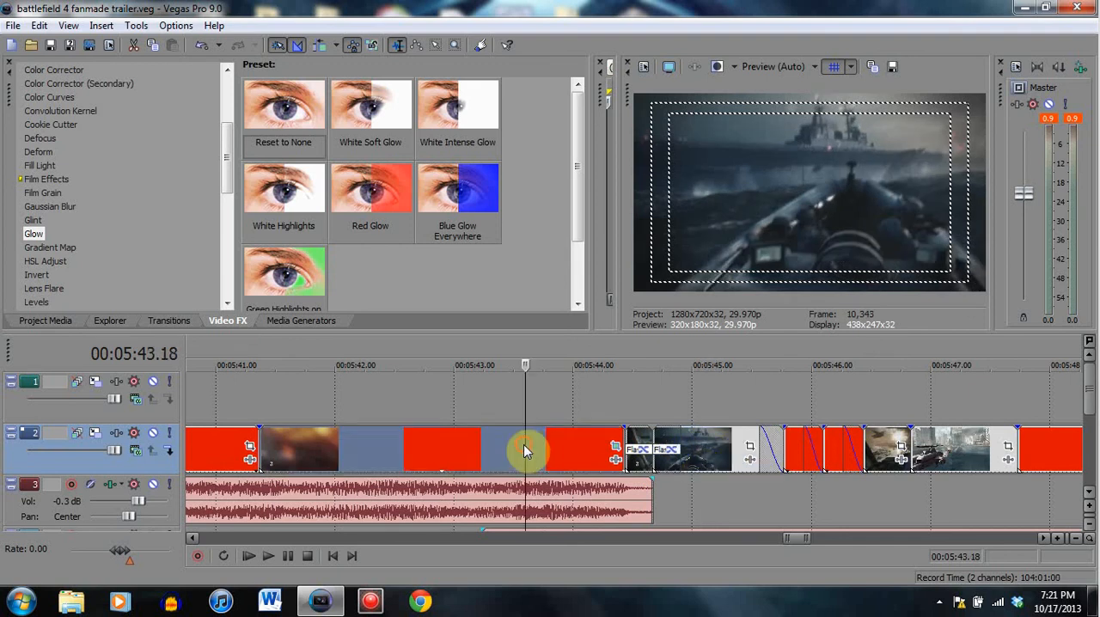
{"action": "left_click", "coordinate": [559, 444]}
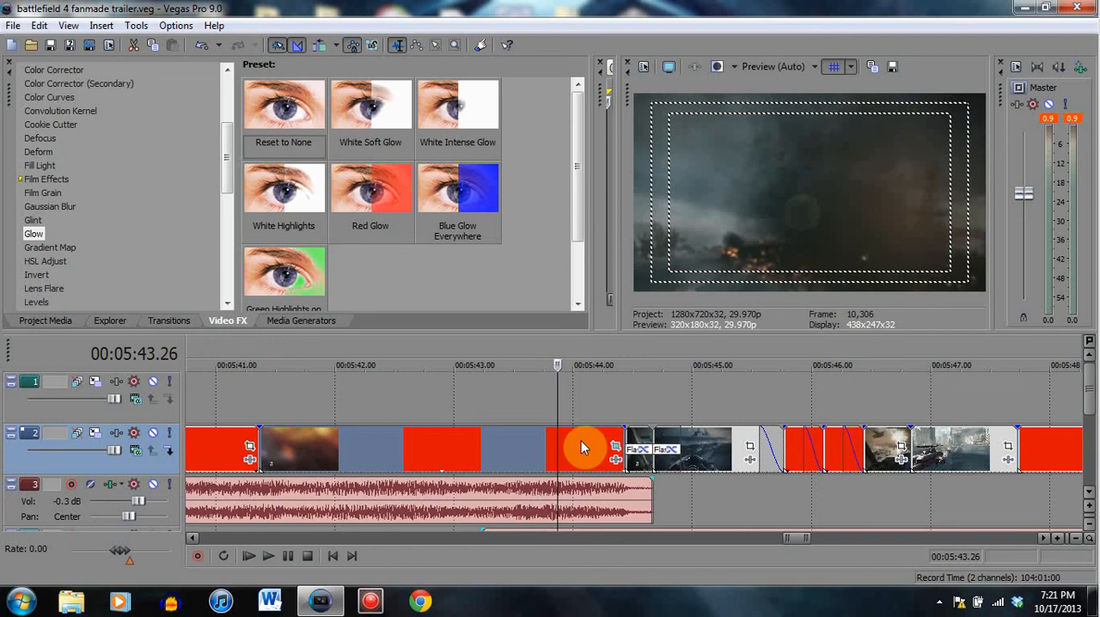
{"action": "left_click", "coordinate": [288, 556]}
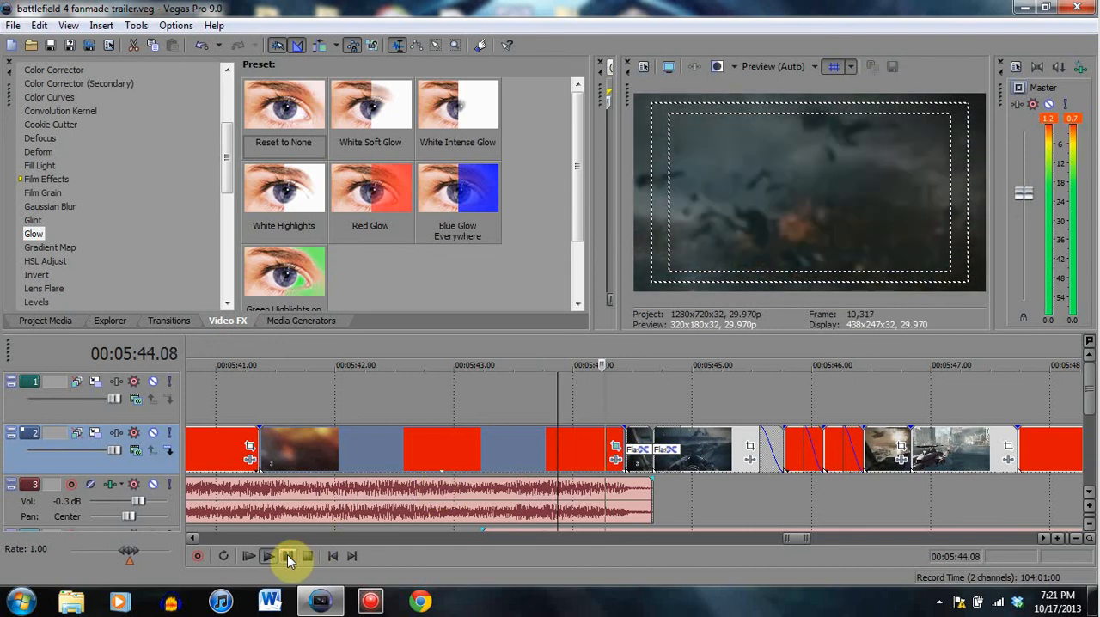
{"action": "left_click", "coordinate": [610, 452]}
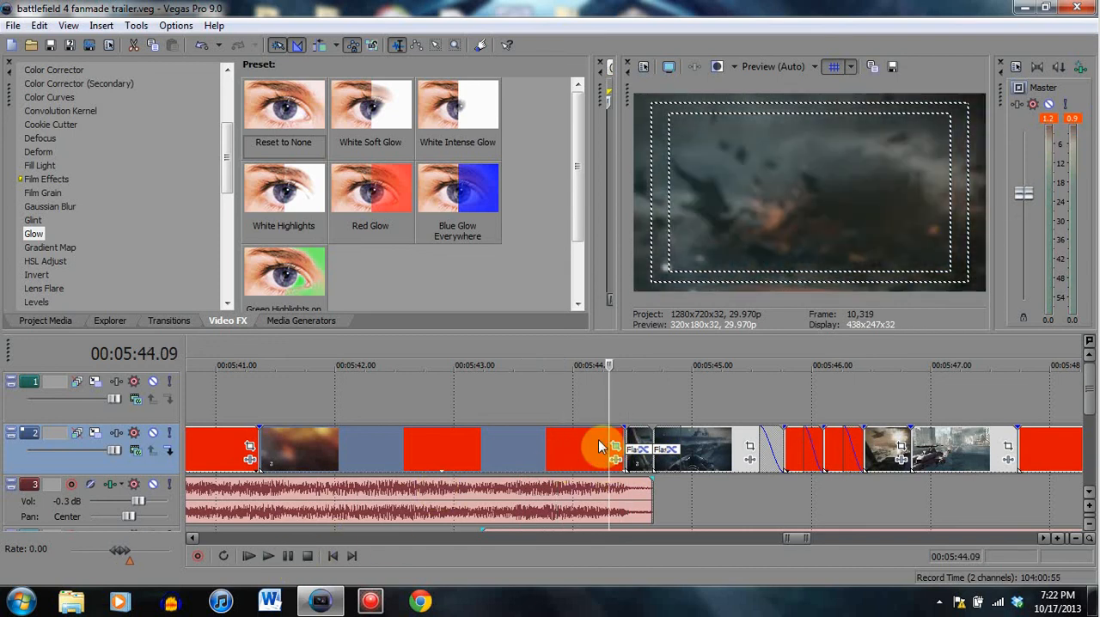
{"action": "left_click", "coordinate": [598, 462]}
{"action": "left_click", "coordinate": [585, 486]}
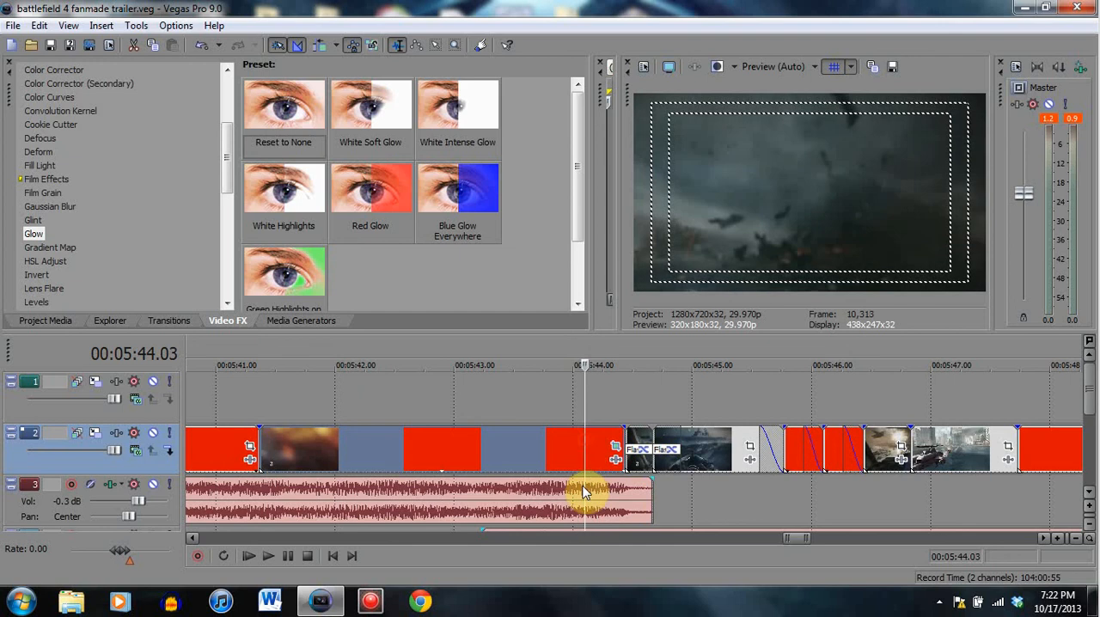
- View the warship clip at 00:05:45.00, then play the Flash transition before it and pause at 00:05:45.06
{"action": "left_click", "coordinate": [691, 449]}
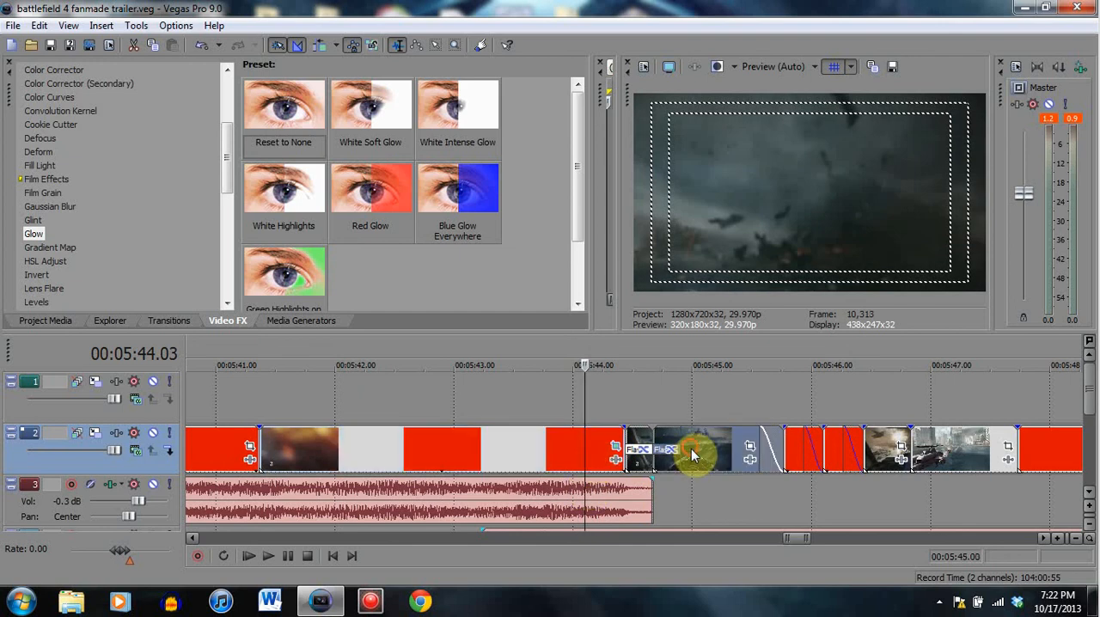
{"action": "left_click", "coordinate": [633, 447]}
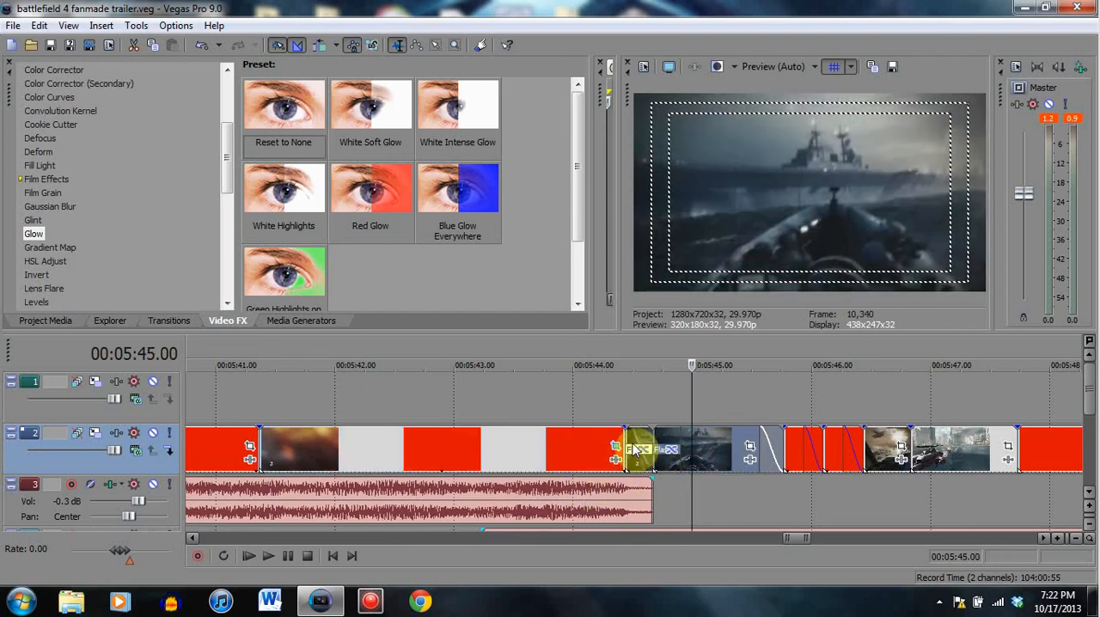
{"action": "left_click", "coordinate": [287, 557]}
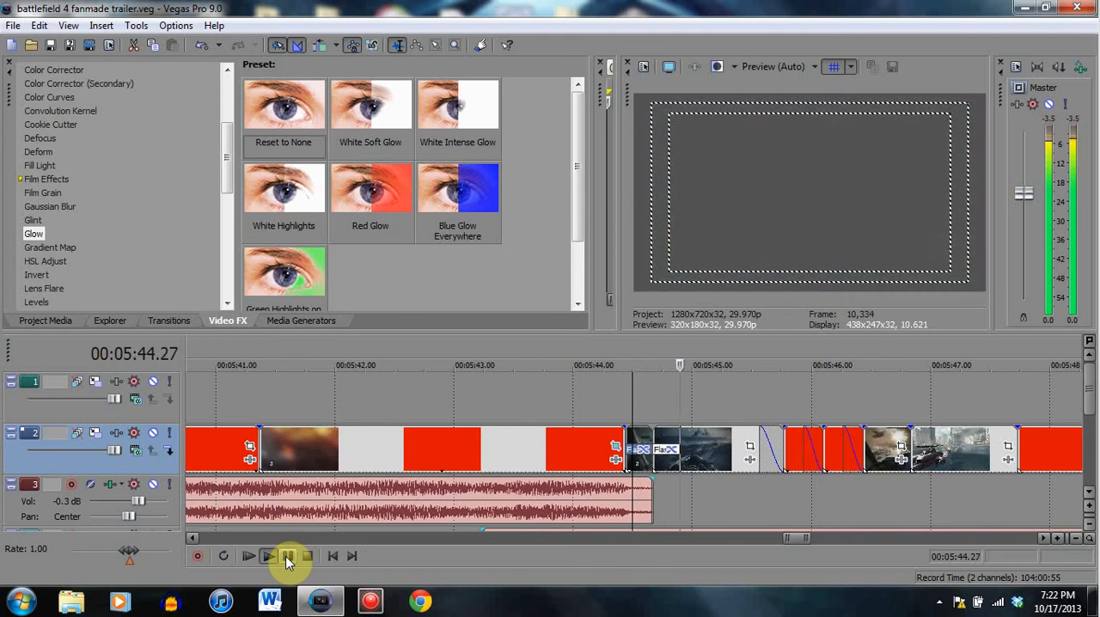
{"action": "left_click", "coordinate": [288, 556]}
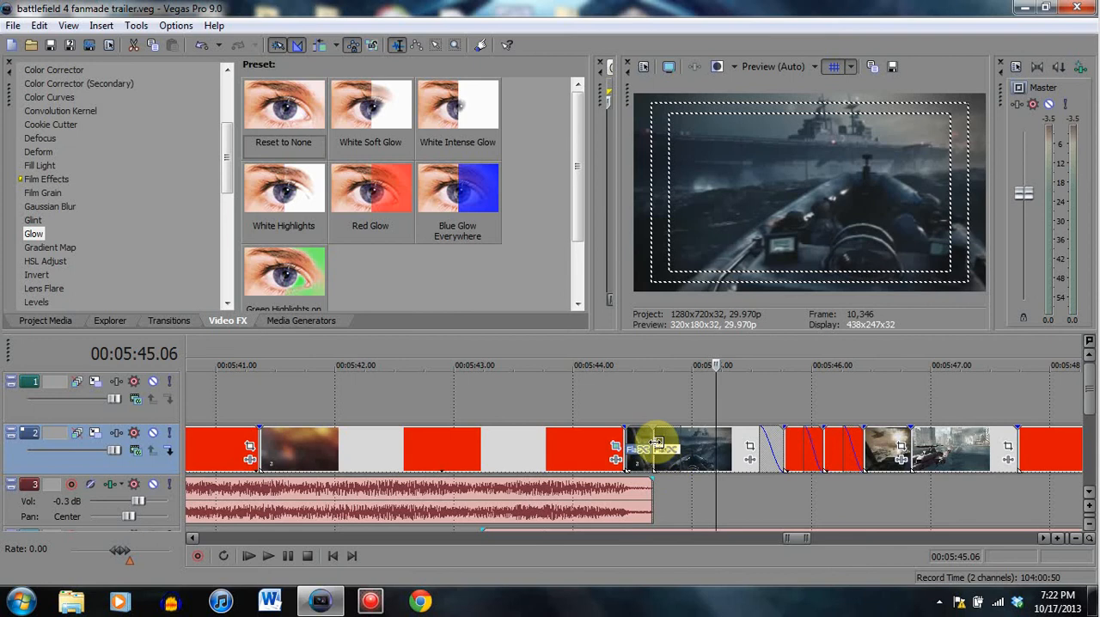
- Examine the Flash transition into the warship clip at 00:05:44.25 and the long clip before it at 00:05:44.09
{"action": "left_click_drag", "start_coordinate": [650, 444], "coordinate": [591, 441]}
{"action": "left_click", "coordinate": [718, 447]}
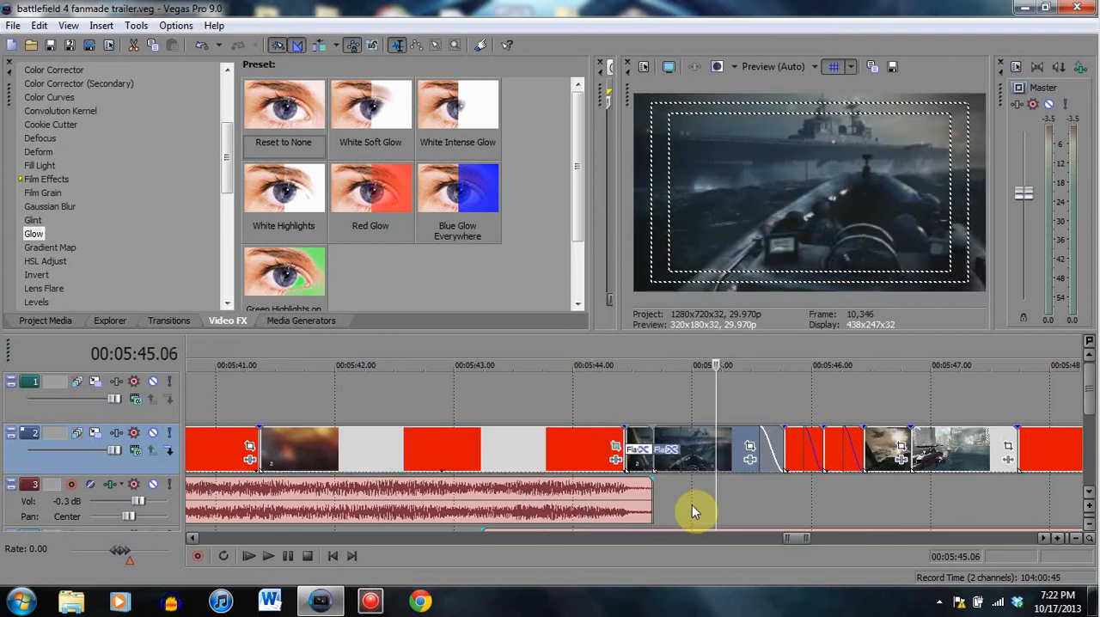
{"action": "left_click", "coordinate": [632, 445]}
{"action": "left_click", "coordinate": [674, 449]}
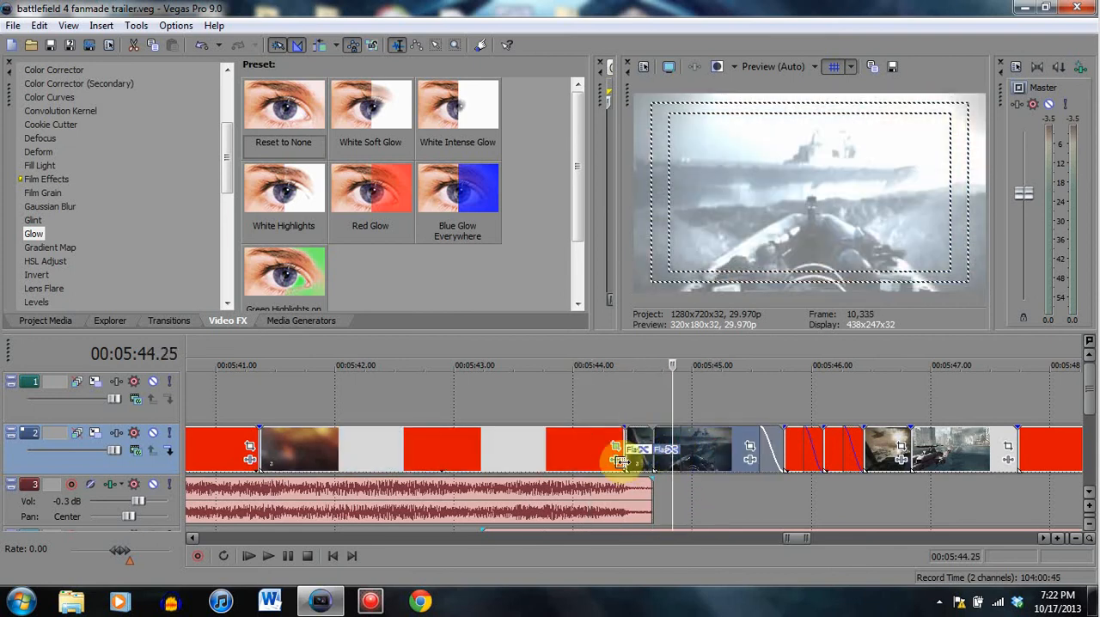
{"action": "left_click", "coordinate": [609, 456]}
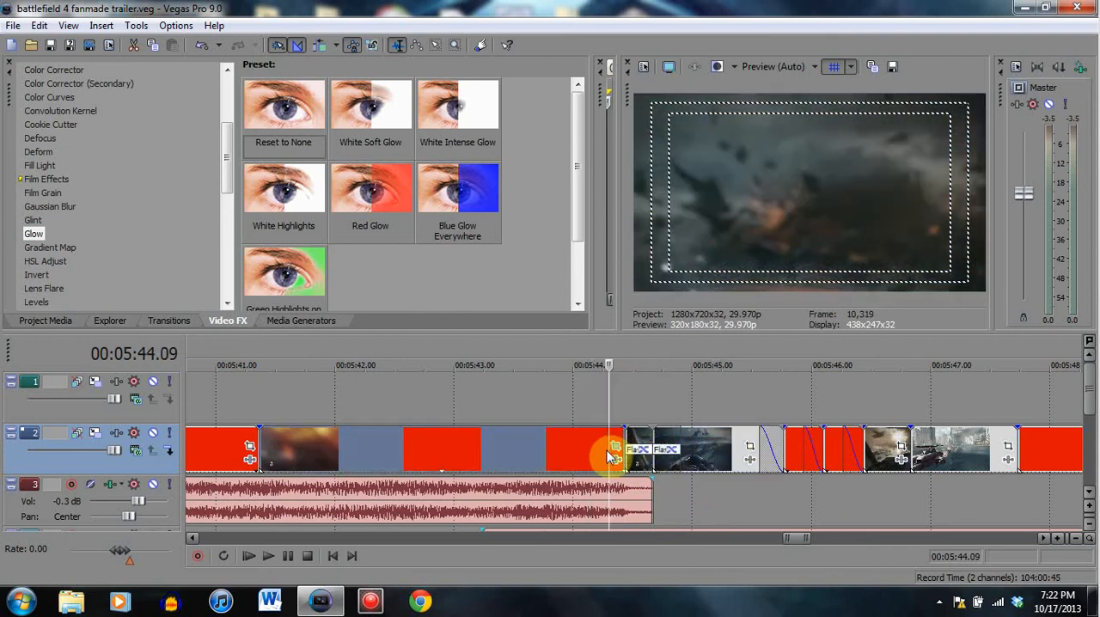
- View the crossfades of the short clips after the warship clip, at 00:05:45.17 and 00:05:46.06
{"action": "left_click", "coordinate": [760, 454]}
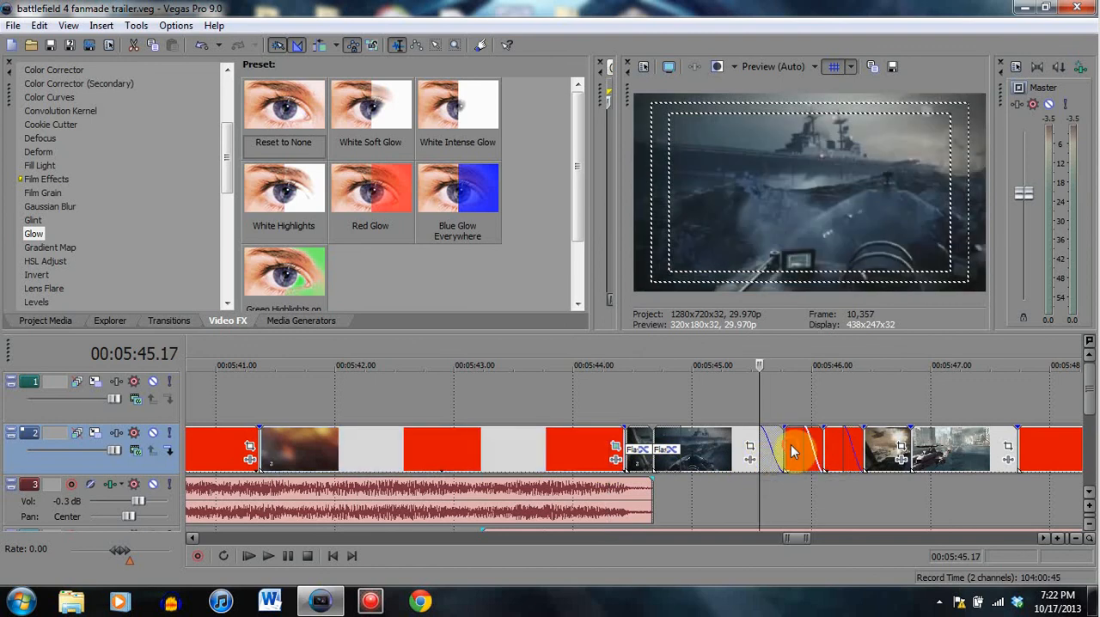
{"action": "left_click", "coordinate": [791, 456]}
{"action": "left_click", "coordinate": [834, 443]}
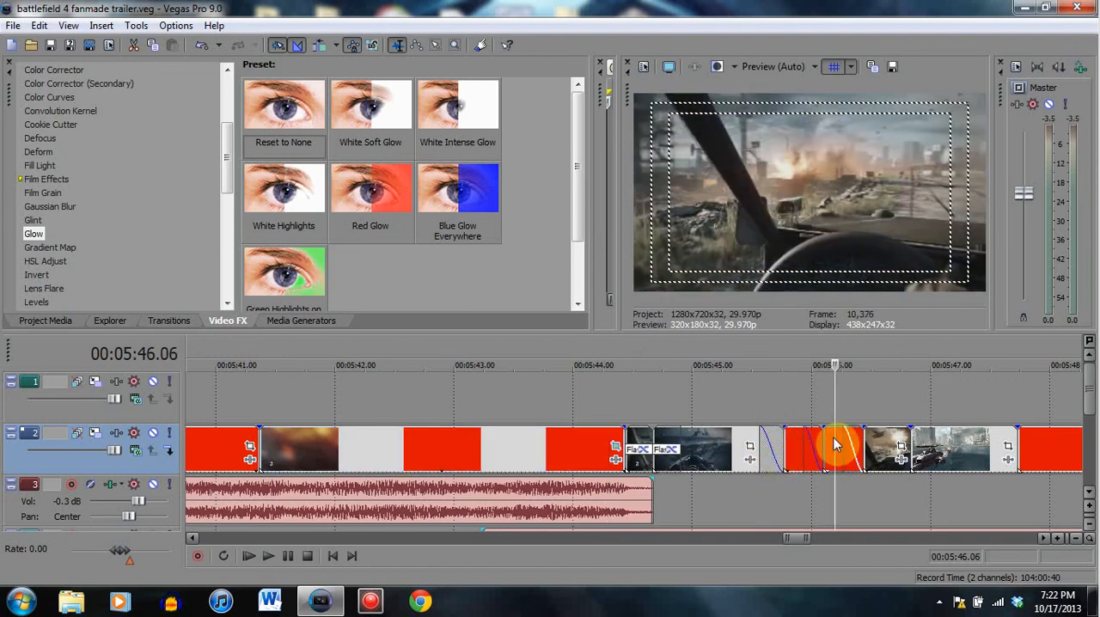
- View the run of clips after the crossfades, from 00:05:48.04 through 00:05:51.17, 00:05:52.04 and 00:05:52.24
{"action": "scroll", "coordinate": [794, 484], "scroll_direction": "down", "scroll_amount": 3}
{"action": "left_click", "coordinate": [711, 456]}
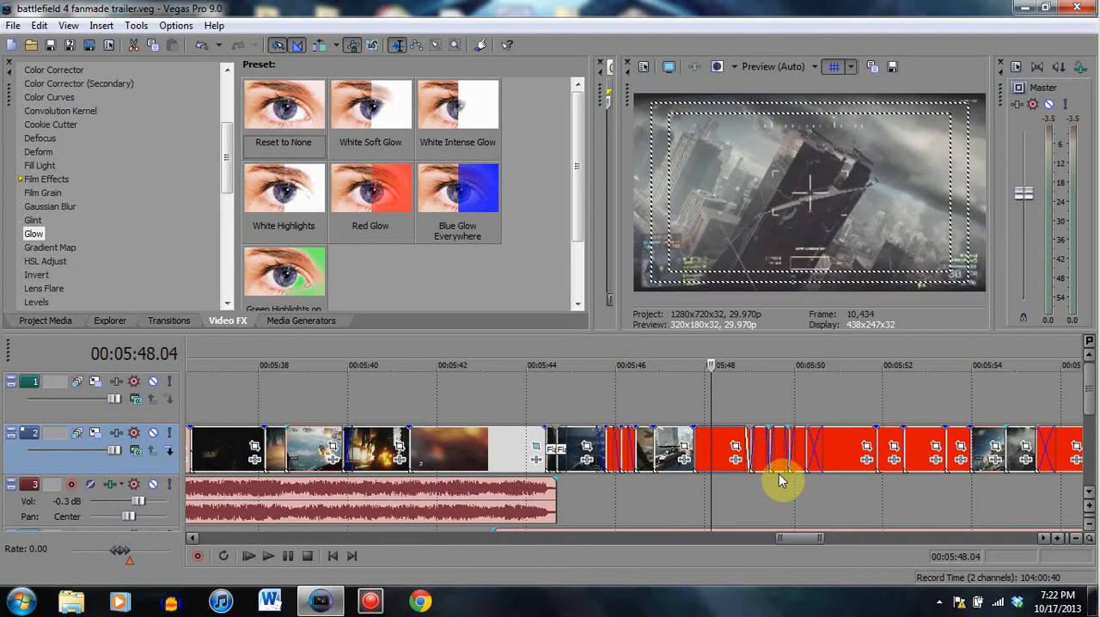
{"action": "left_click", "coordinate": [839, 464]}
{"action": "left_click", "coordinate": [891, 446]}
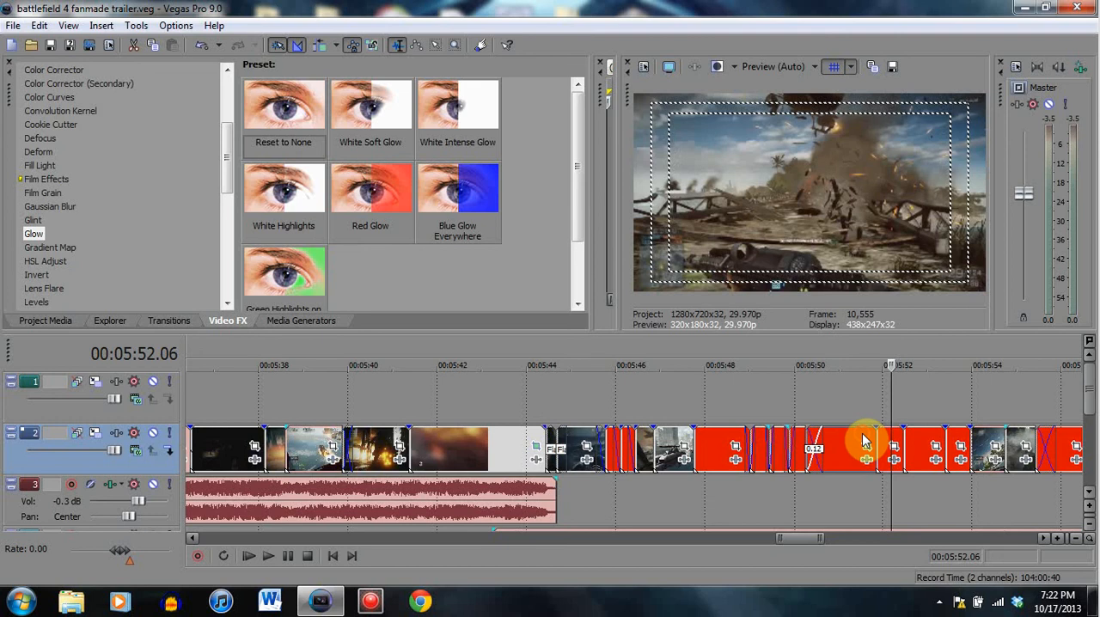
{"action": "left_click", "coordinate": [863, 436]}
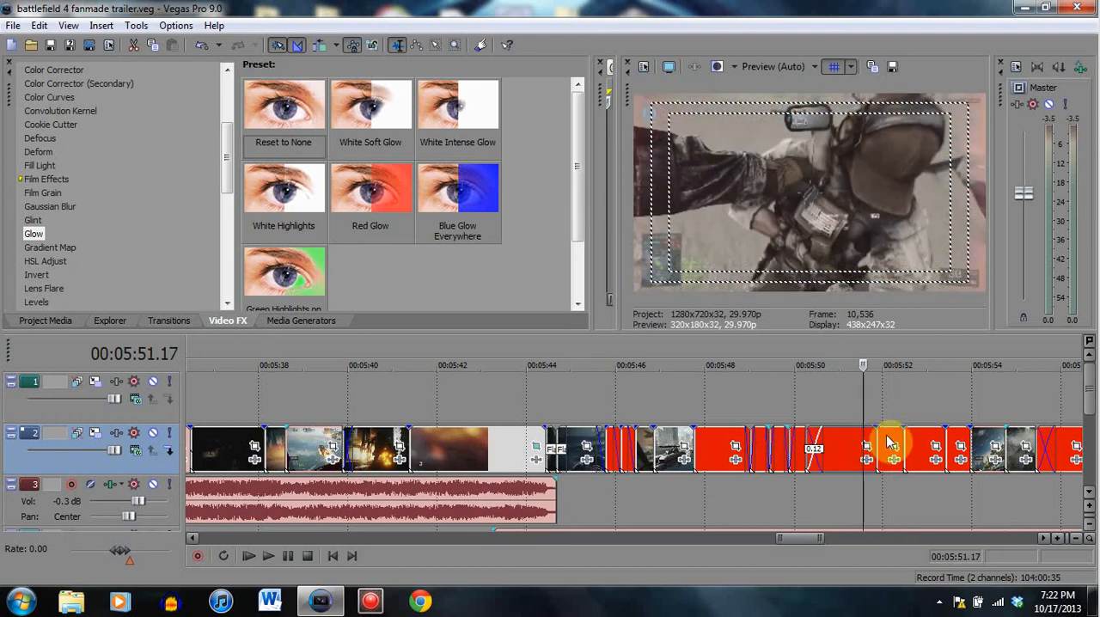
{"action": "left_click", "coordinate": [888, 435]}
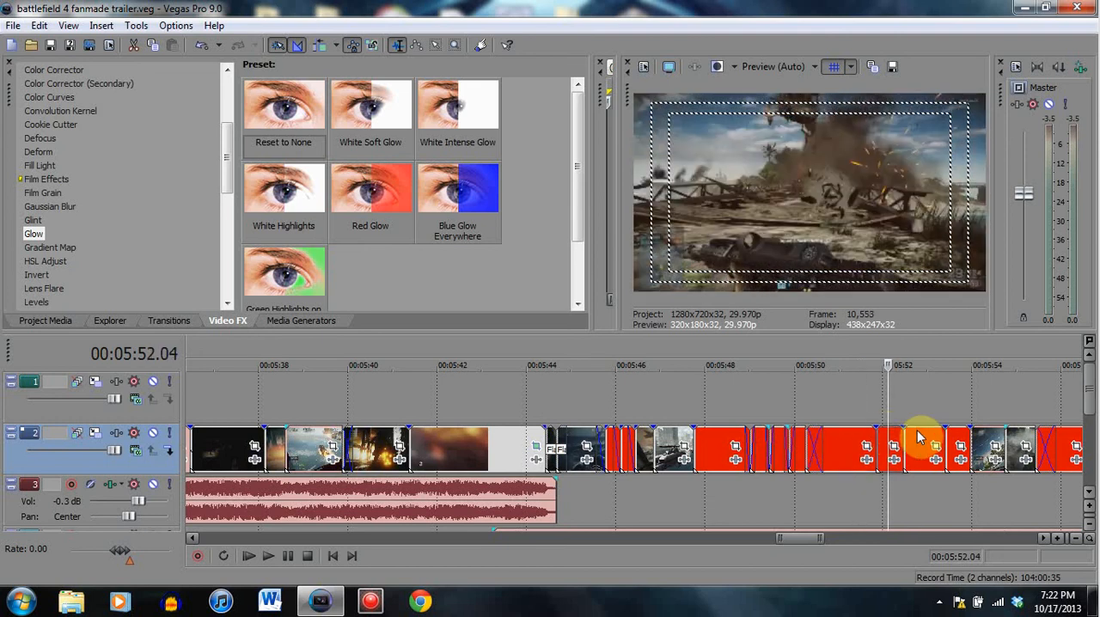
{"action": "left_click", "coordinate": [918, 438]}
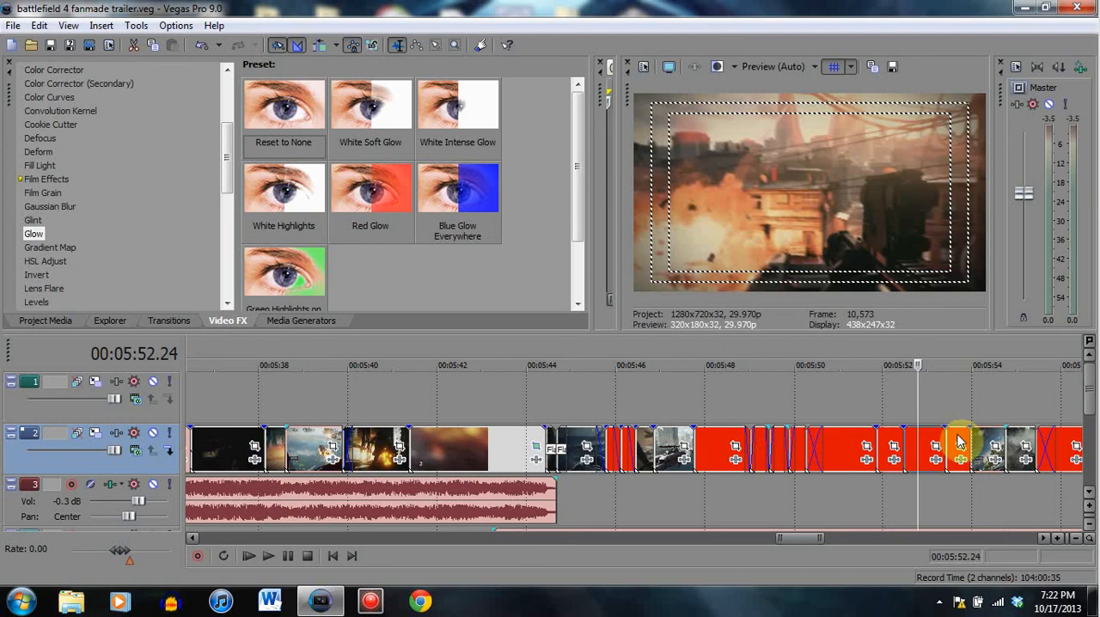
{"action": "left_click", "coordinate": [963, 455]}
- View the trailer's final clips at 00:06:01.08, 00:06:02.13, 00:06:05.00, 00:06:06.03 and 00:06:09.25
{"action": "scroll", "coordinate": [921, 484], "scroll_direction": "down", "scroll_amount": 3}
{"action": "left_click", "coordinate": [791, 445]}
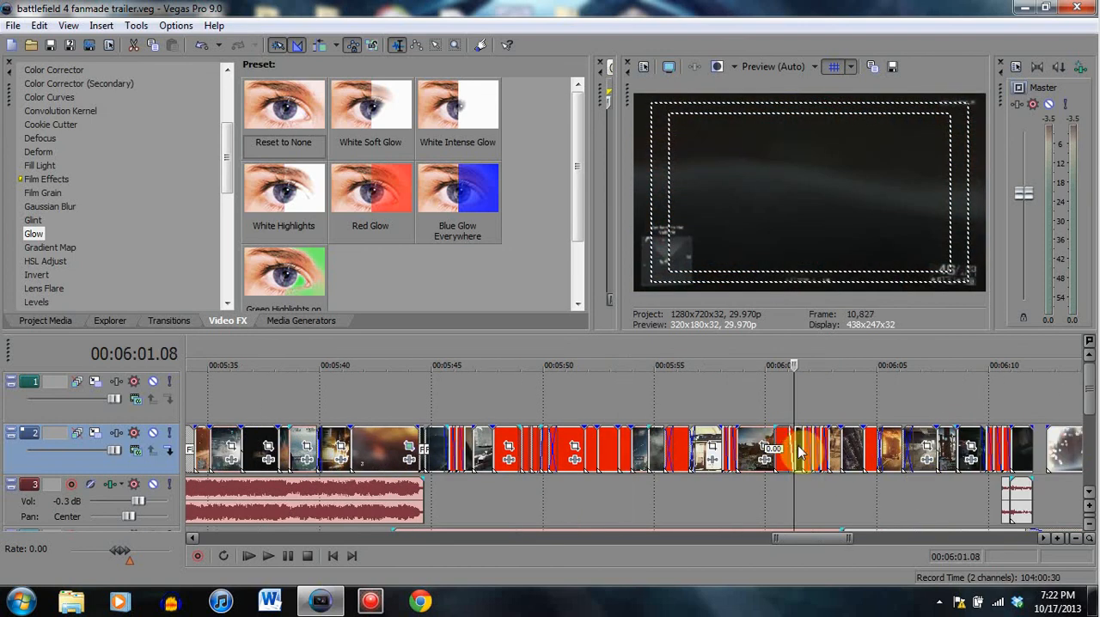
{"action": "left_click", "coordinate": [821, 447]}
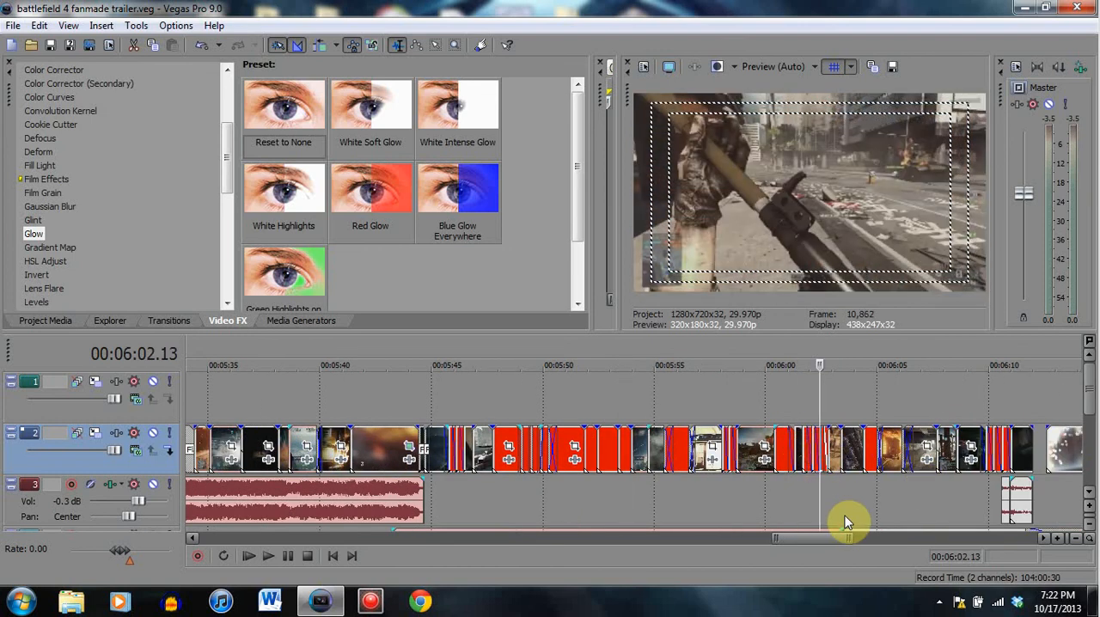
{"action": "left_click", "coordinate": [864, 459]}
{"action": "left_click", "coordinate": [878, 445]}
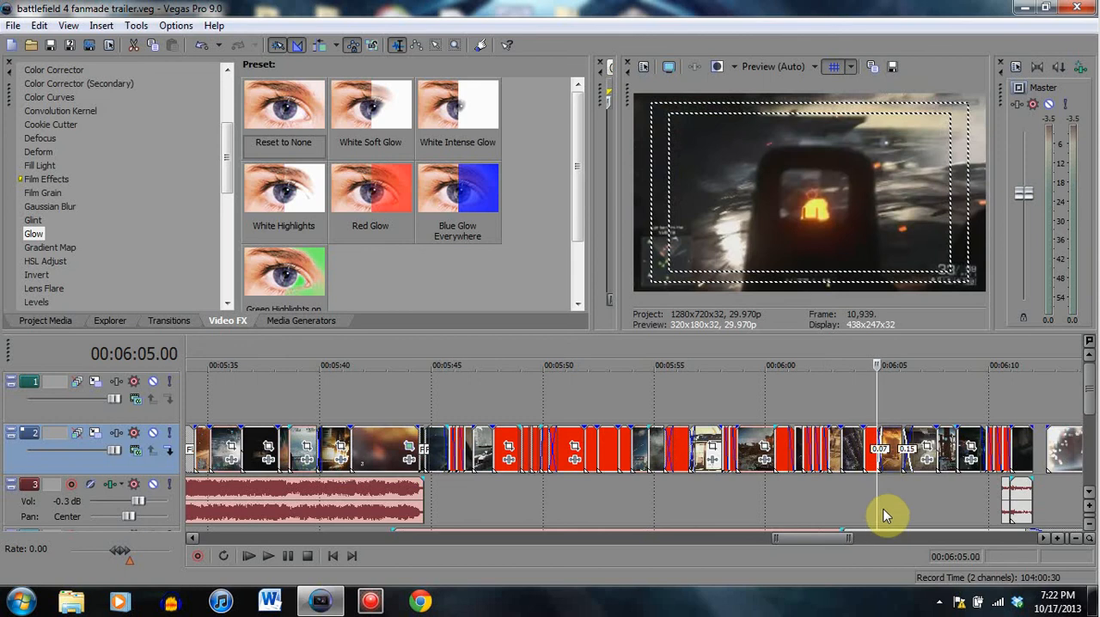
{"action": "left_click", "coordinate": [900, 516]}
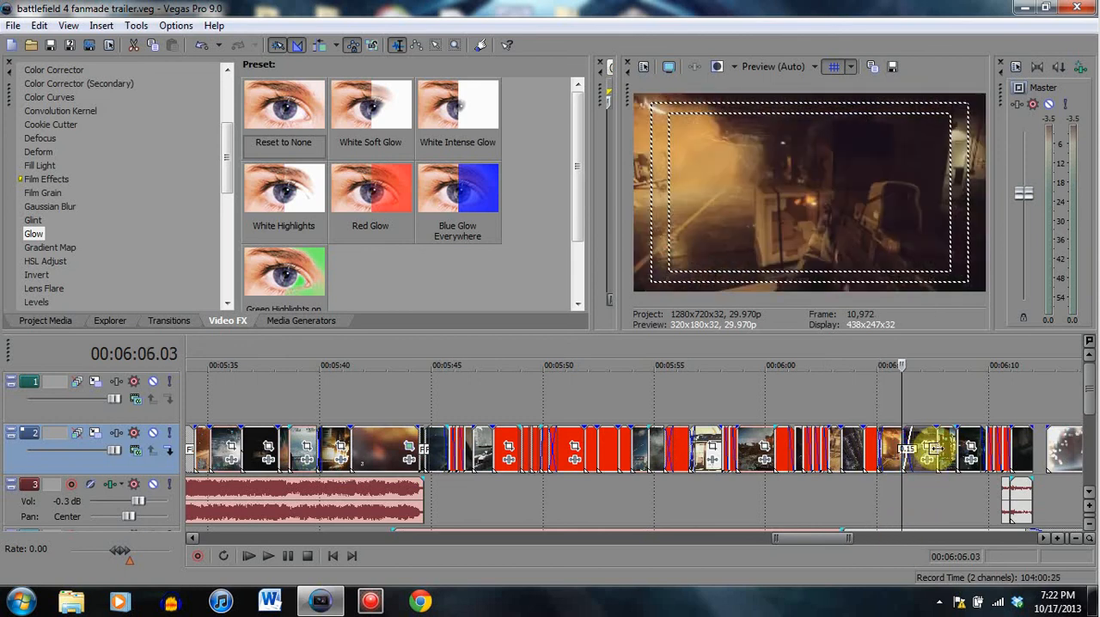
{"action": "left_click", "coordinate": [935, 454]}
{"action": "left_click", "coordinate": [986, 490]}
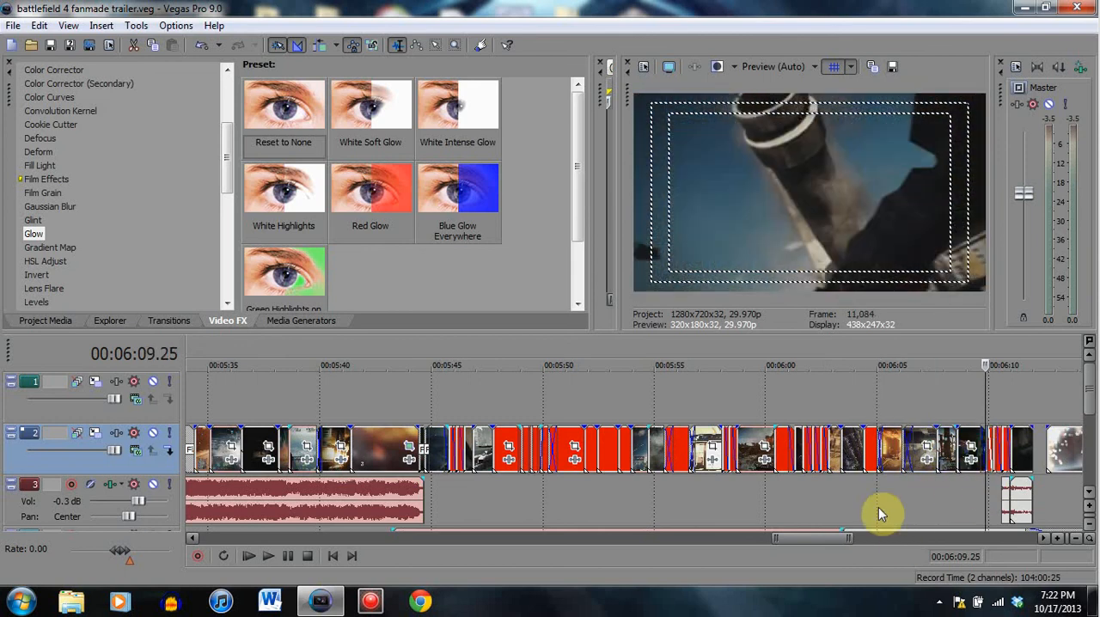
- View the rifle clip at 00:05:59.13, then compare the closing short clips at 00:06:09.25, 00:06:10.05 and 00:06:10.17
{"action": "left_click", "coordinate": [753, 443]}
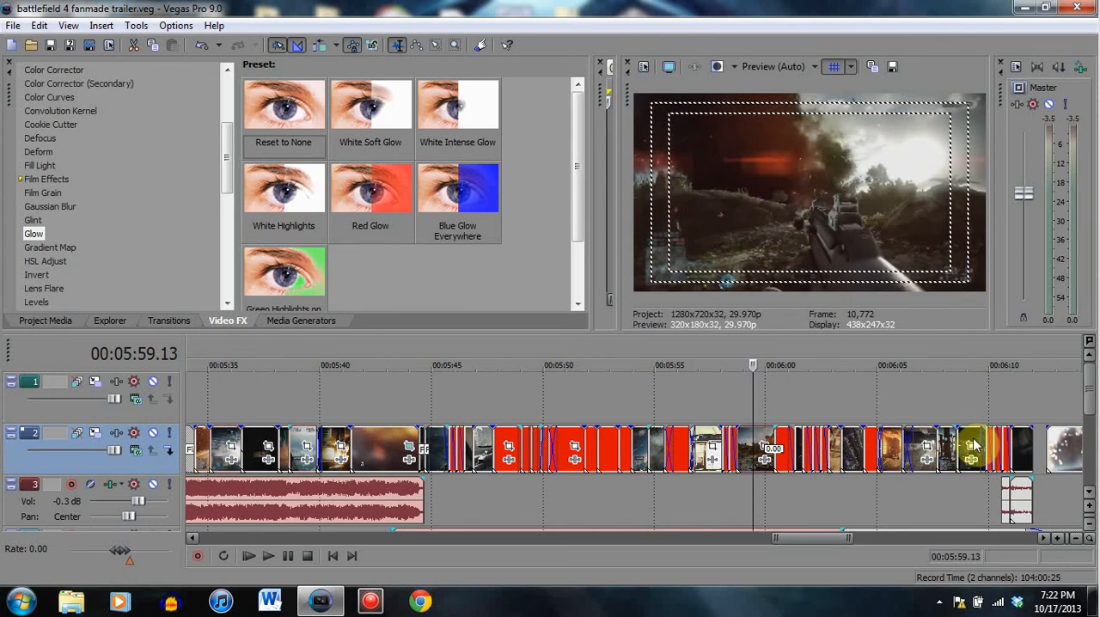
{"action": "left_click", "coordinate": [991, 480]}
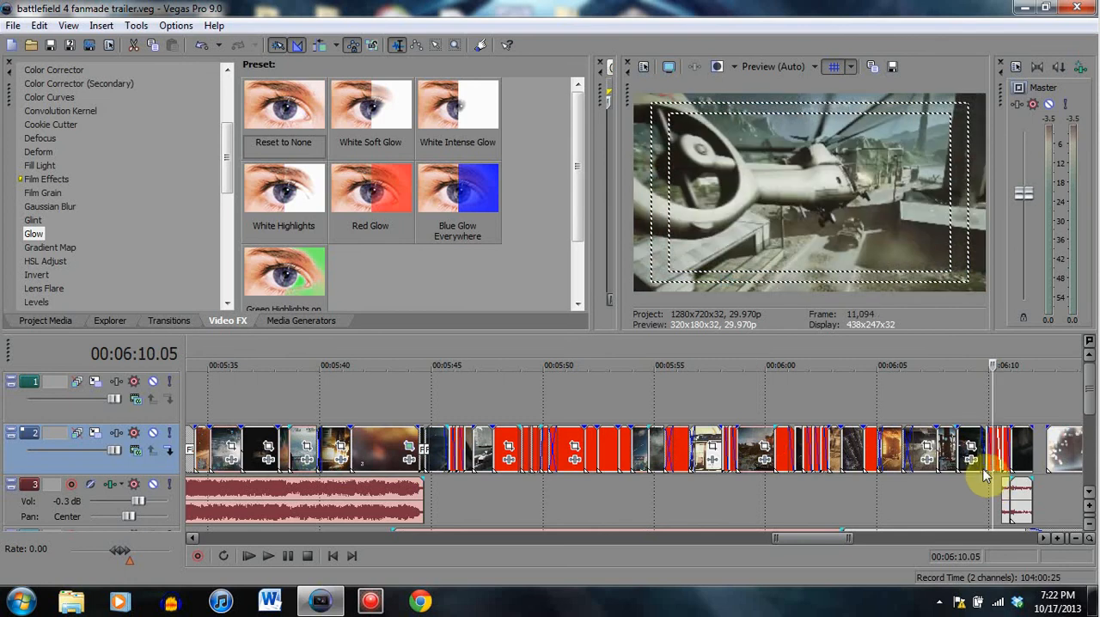
{"action": "left_click", "coordinate": [986, 468]}
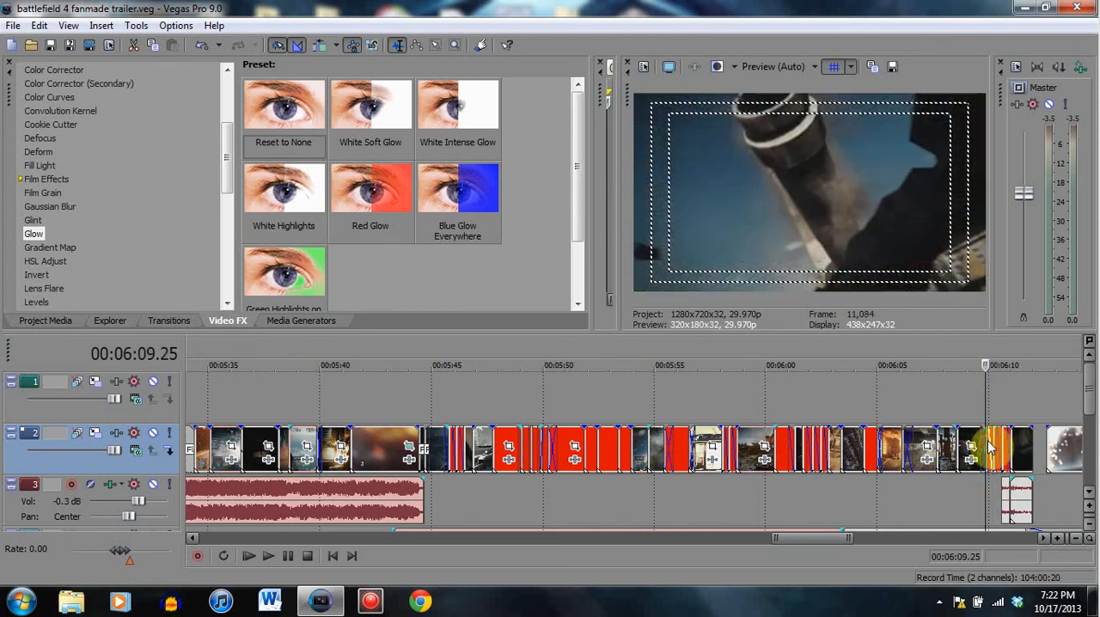
{"action": "left_click", "coordinate": [990, 503]}
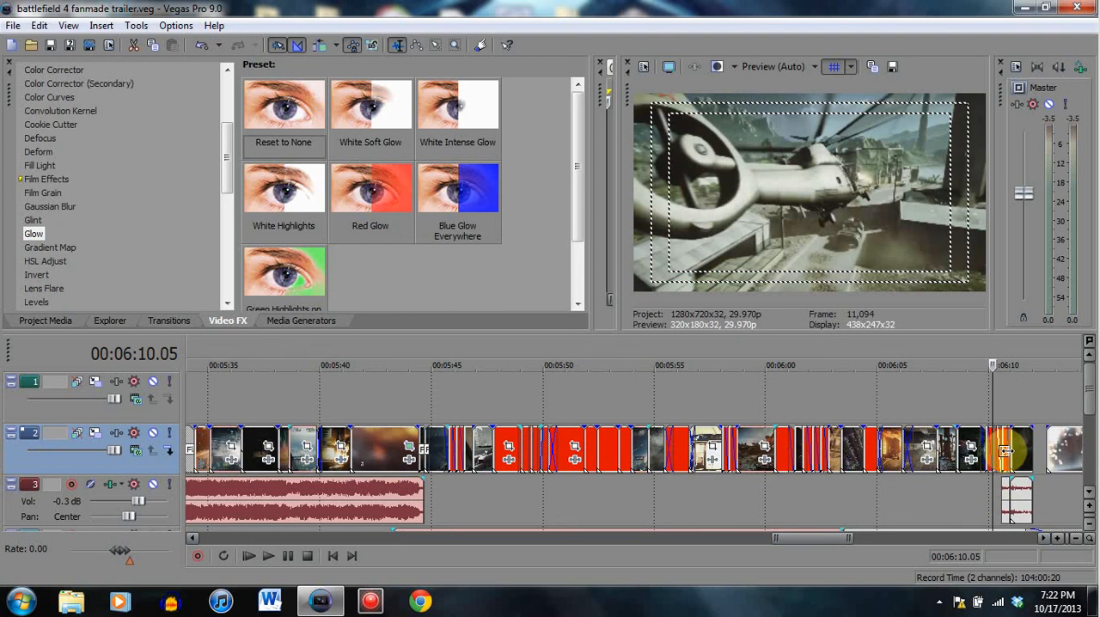
{"action": "left_click", "coordinate": [1004, 492]}
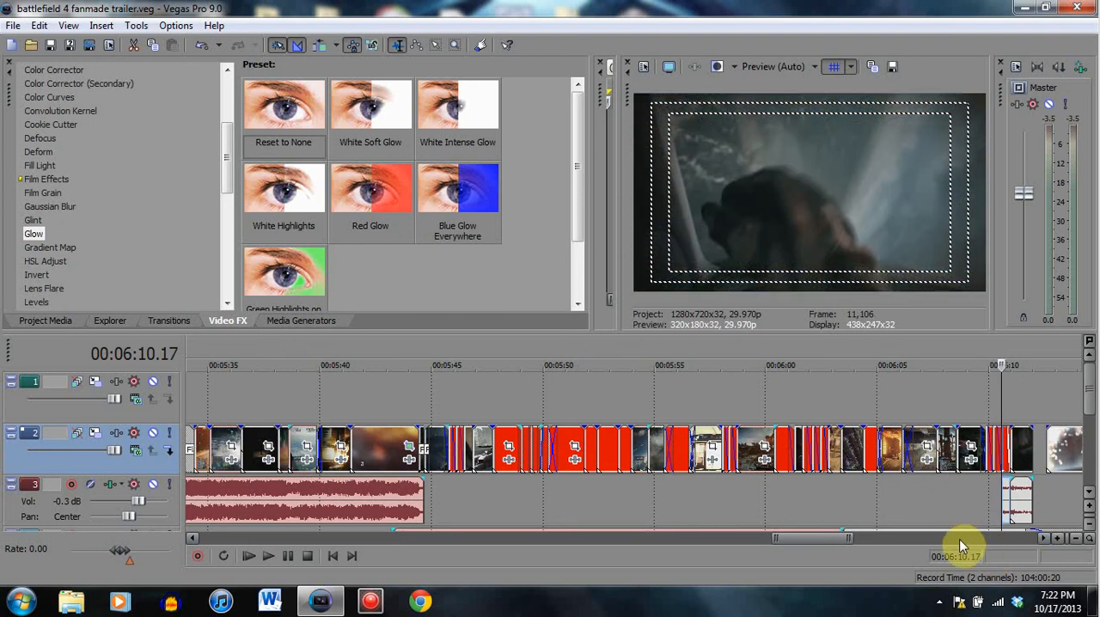
- Go back through the preceding gameplay clips at 00:06:07.29, 00:06:05.17 and 00:06:03.28
{"action": "left_click", "coordinate": [944, 443]}
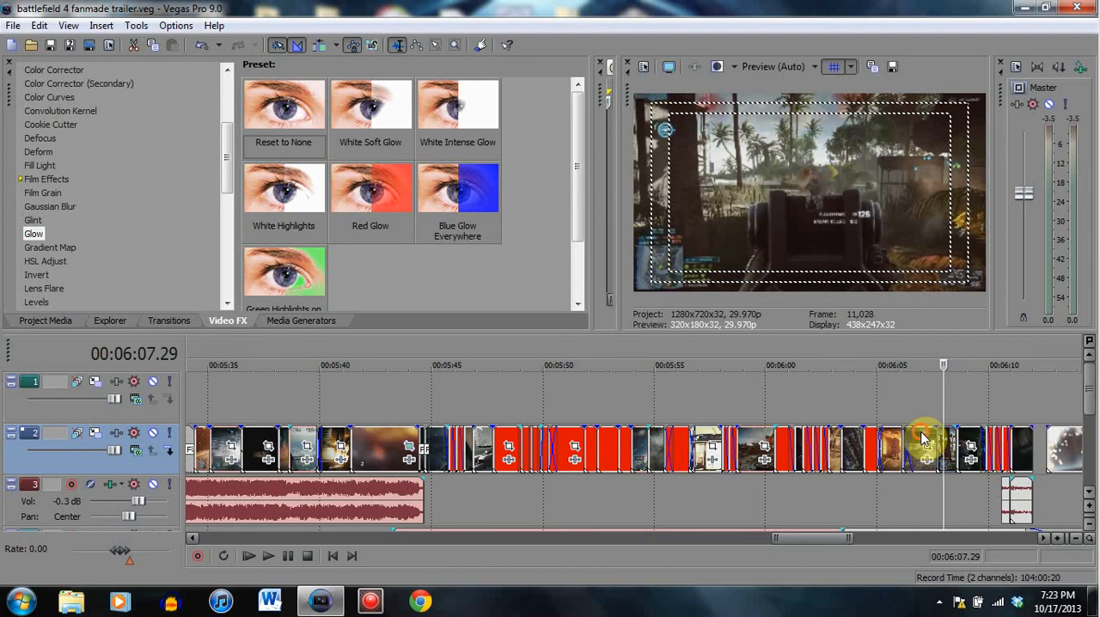
{"action": "left_click", "coordinate": [922, 451]}
{"action": "left_click", "coordinate": [891, 441]}
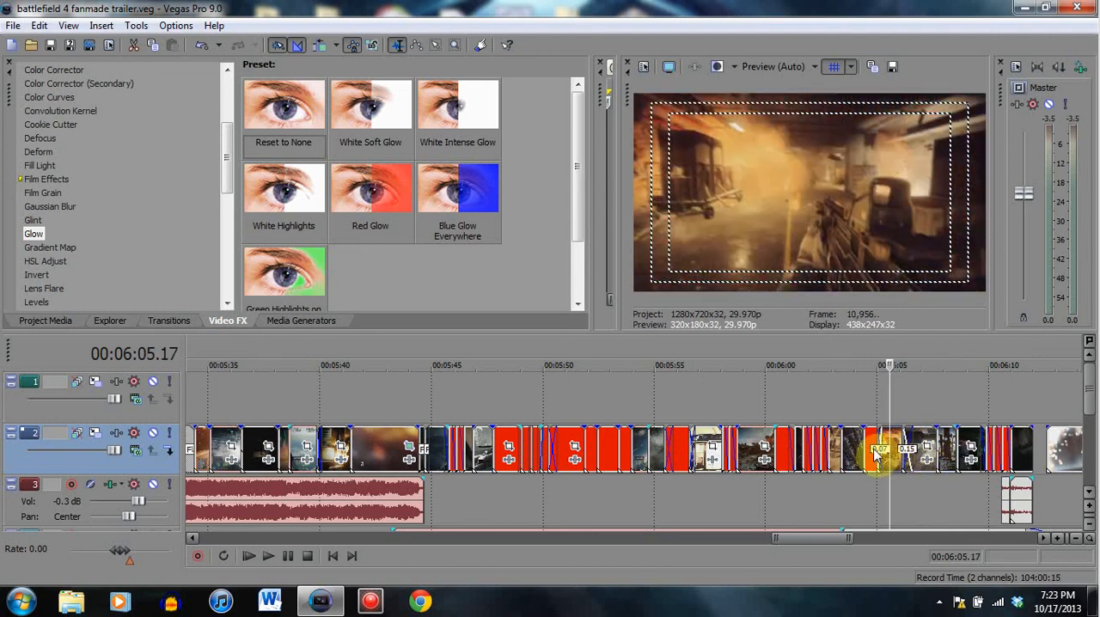
{"action": "left_click", "coordinate": [855, 475]}
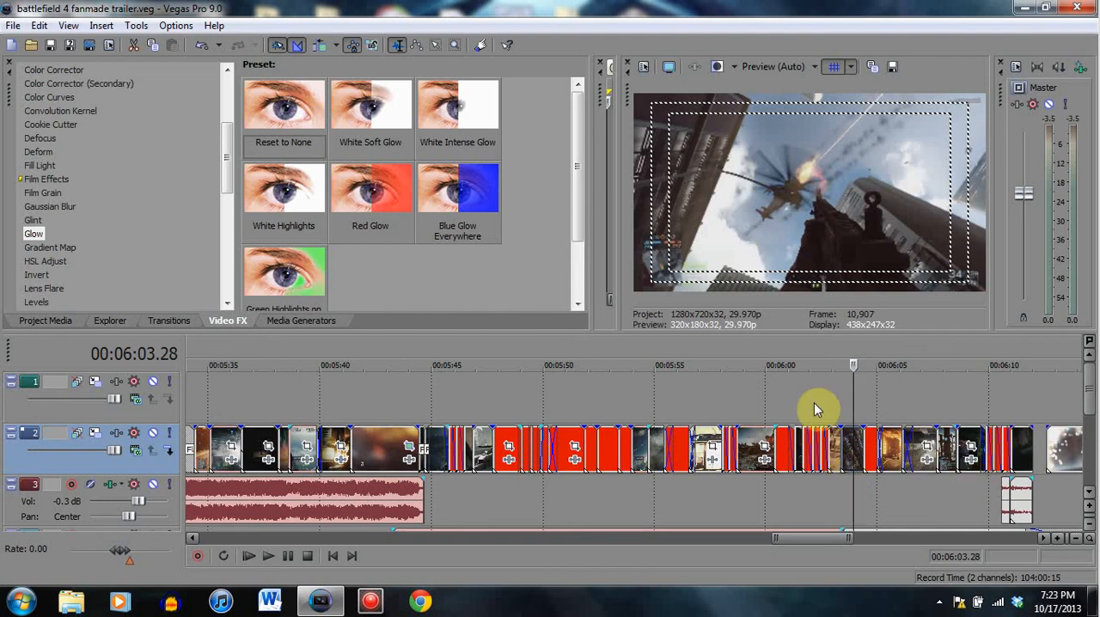
- View the rapid cuts one by one at 00:06:00.24, 00:06:01.19, 00:06:02.02 and 00:06:02.13
{"action": "left_click", "coordinate": [784, 400]}
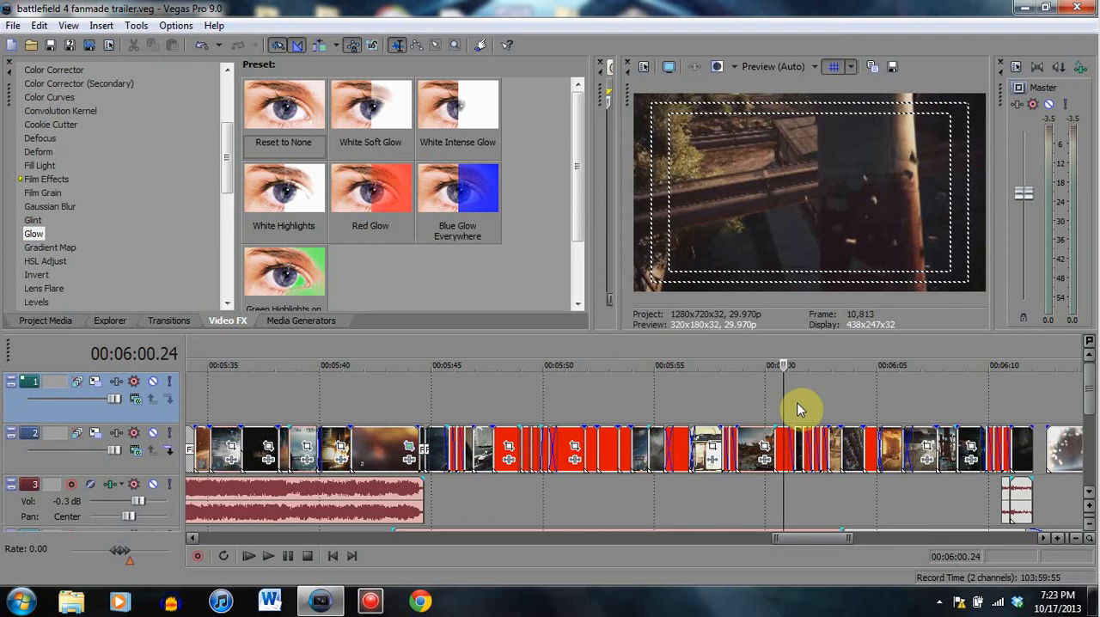
{"action": "left_click", "coordinate": [795, 404]}
{"action": "left_click", "coordinate": [804, 390]}
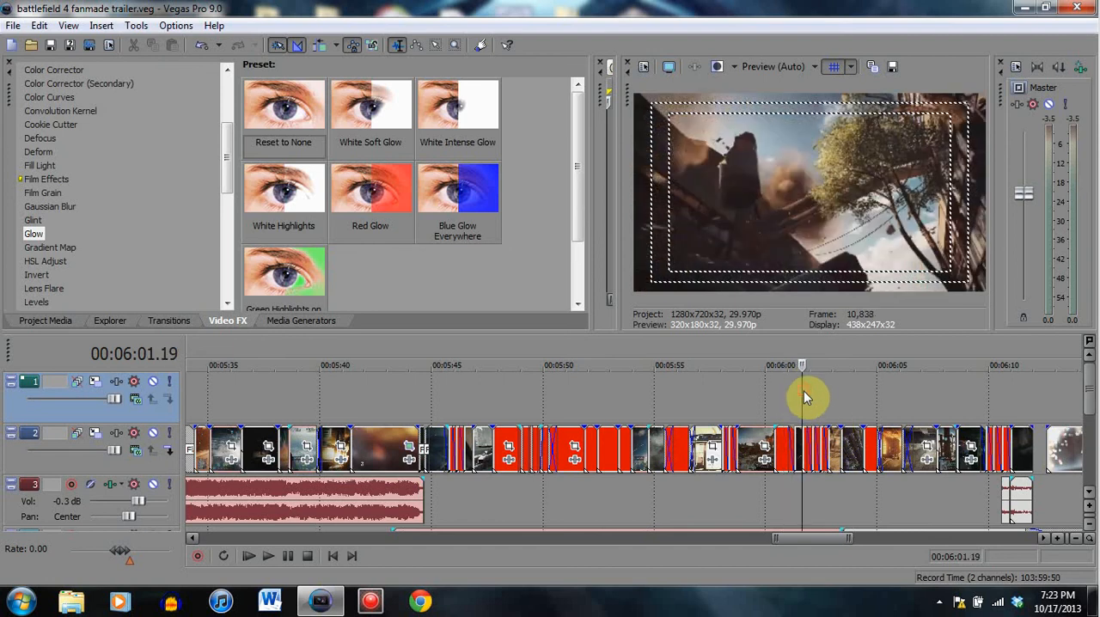
{"action": "left_click", "coordinate": [813, 392]}
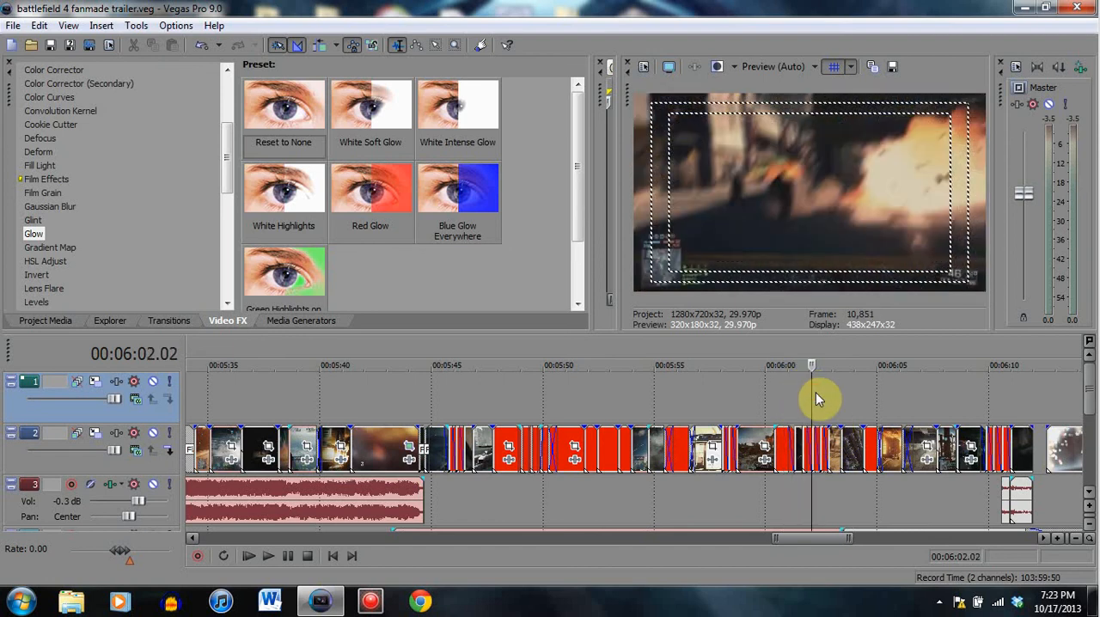
{"action": "left_click", "coordinate": [821, 395]}
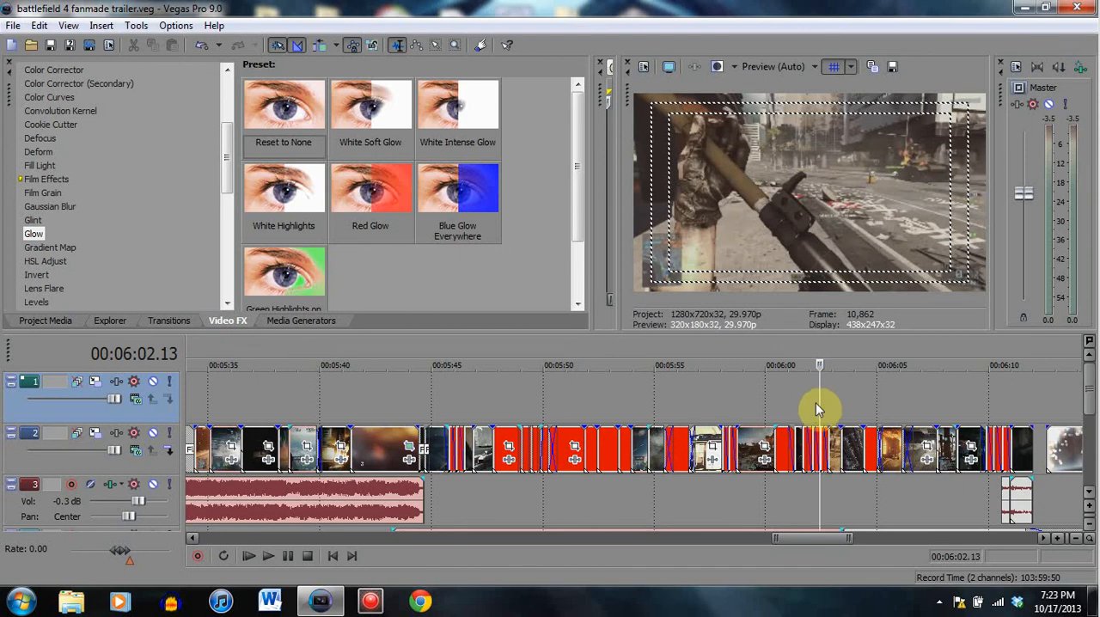
- Return to 00:06:01.19 and step through the quick cuts again at 00:06:02.02, 00:06:02.13, 00:06:02.24 and the helicopter clip at 00:06:03.11
{"action": "left_click", "coordinate": [812, 408]}
{"action": "left_click", "coordinate": [803, 402]}
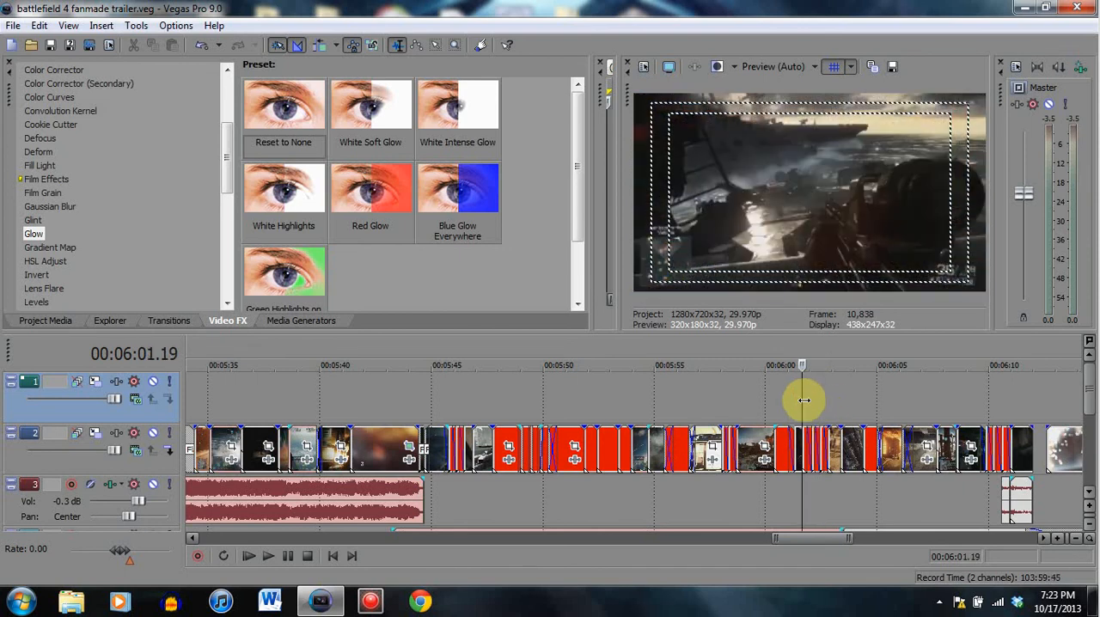
{"action": "left_click", "coordinate": [813, 400]}
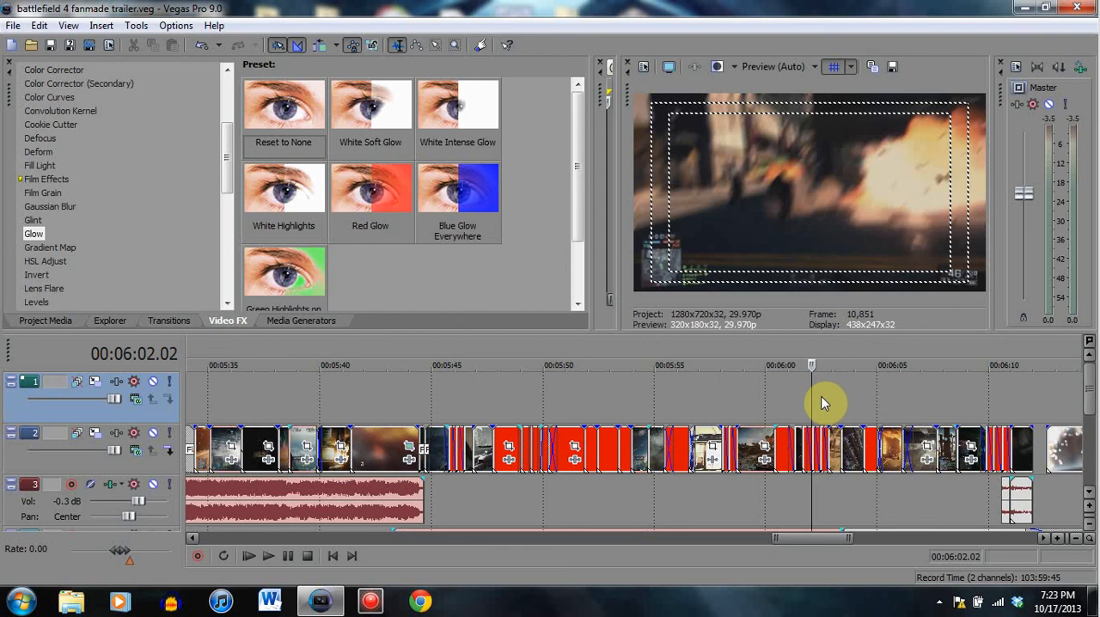
{"action": "left_click", "coordinate": [821, 399]}
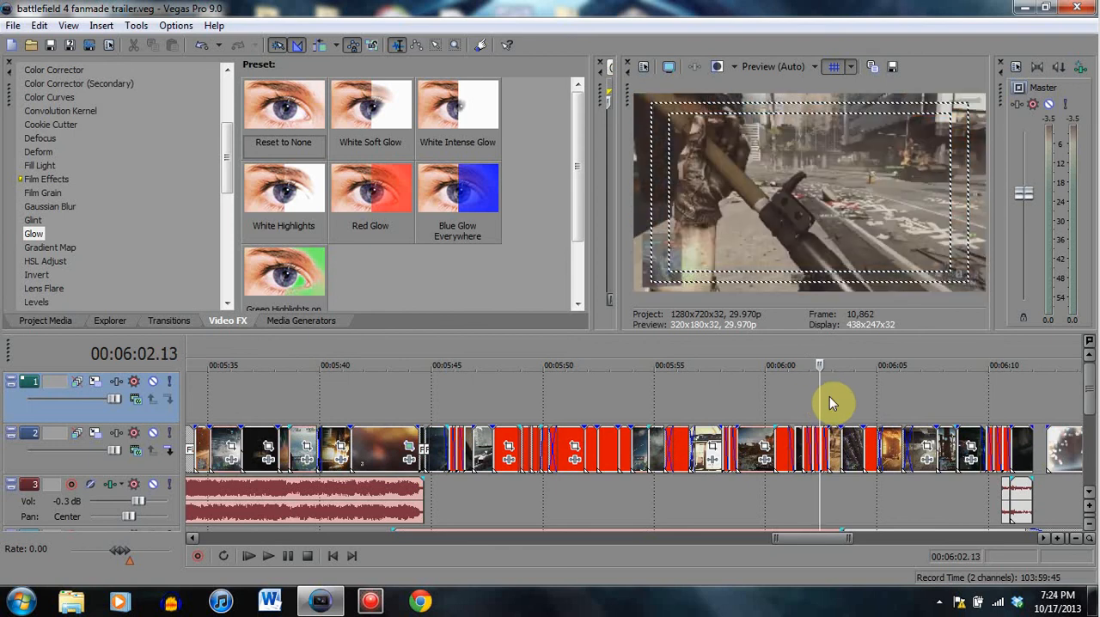
{"action": "left_click", "coordinate": [829, 396]}
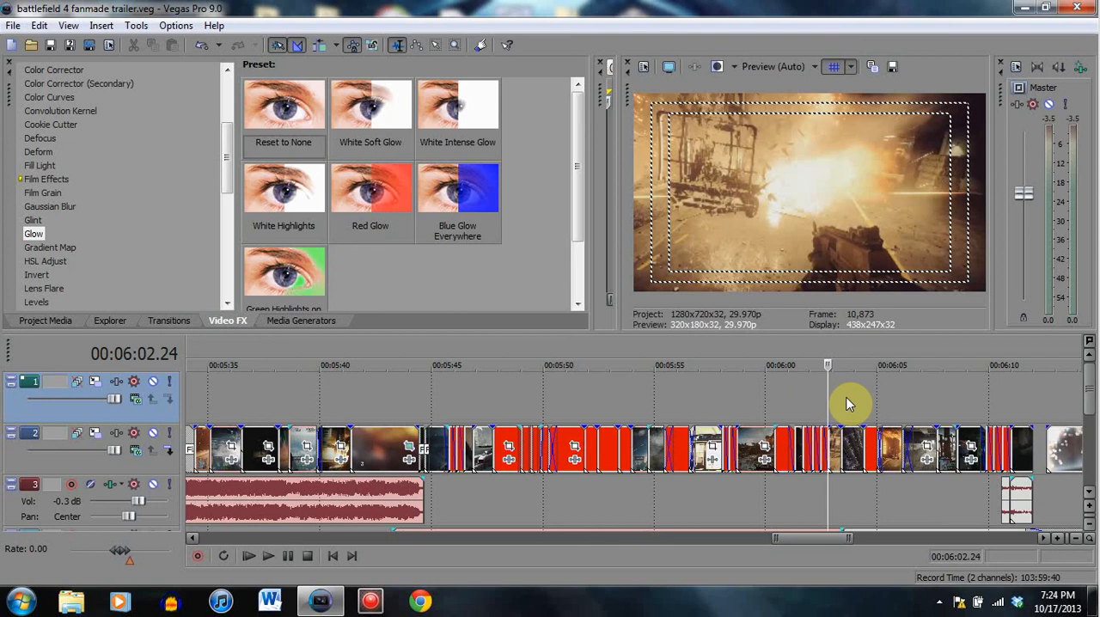
{"action": "left_click", "coordinate": [841, 397]}
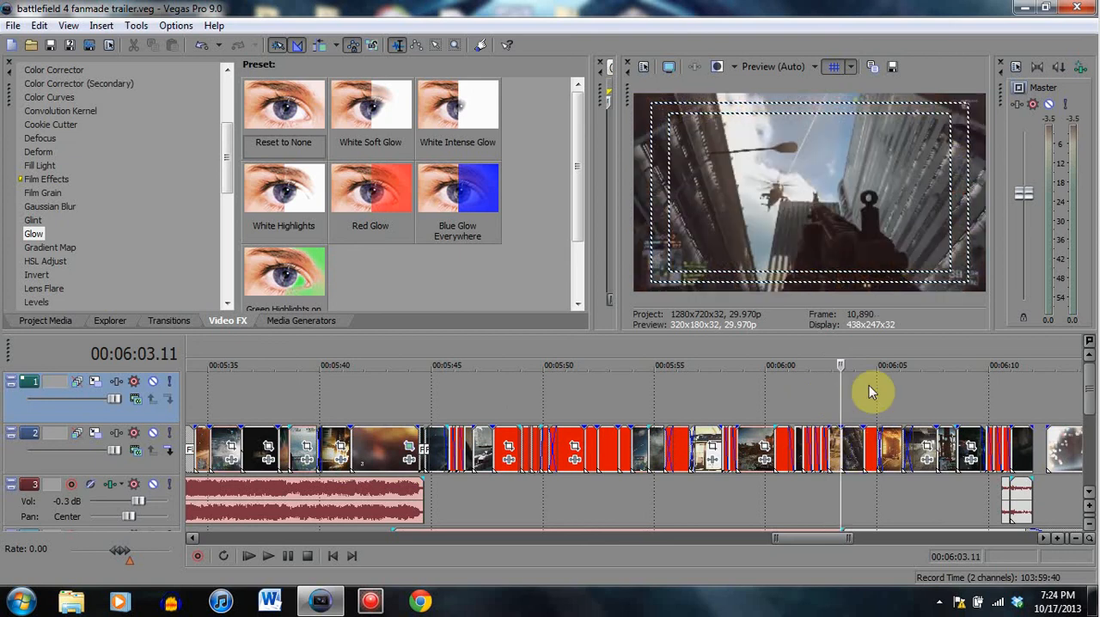
- View the clips following the helicopter shot at 00:06:04.11, 00:06:05.00, 00:06:06.03 and 00:06:08.17
{"action": "left_click", "coordinate": [863, 392]}
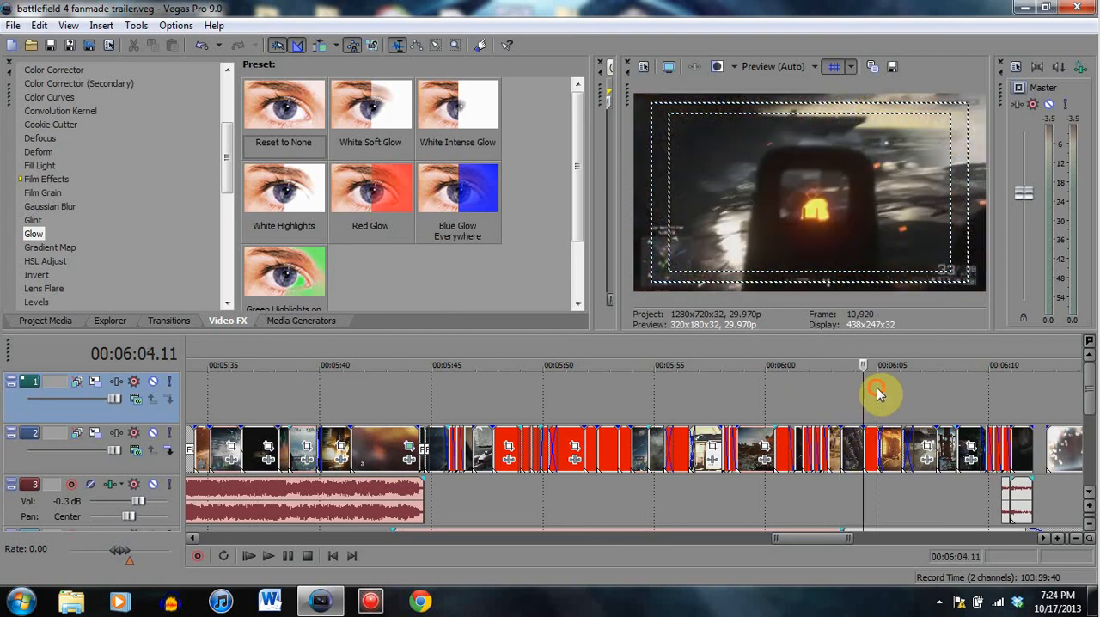
{"action": "left_click", "coordinate": [876, 400]}
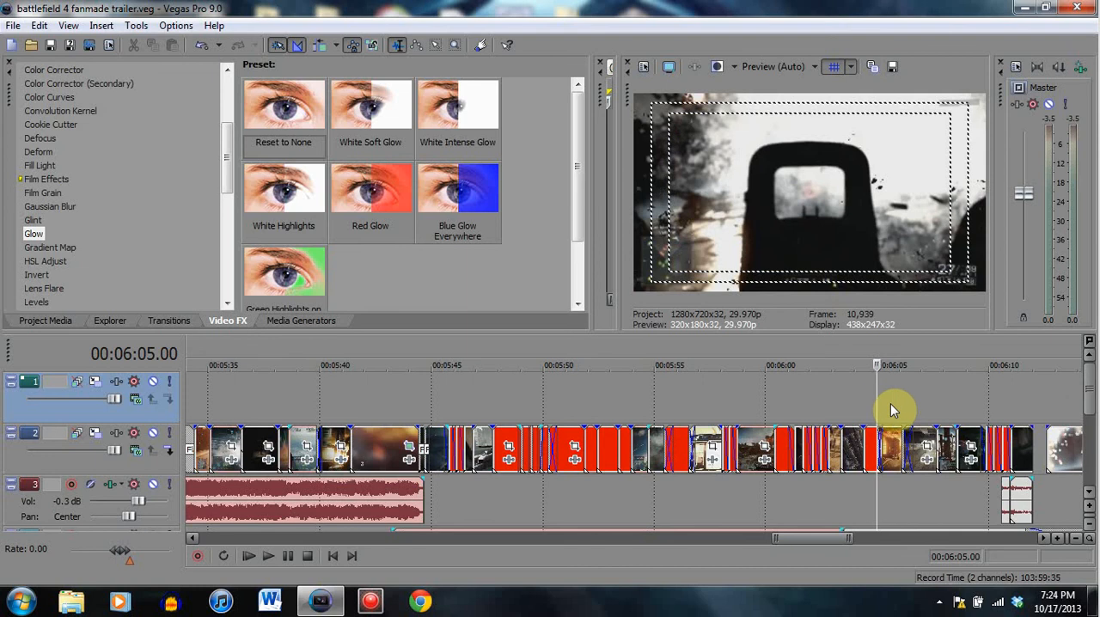
{"action": "left_click", "coordinate": [901, 402]}
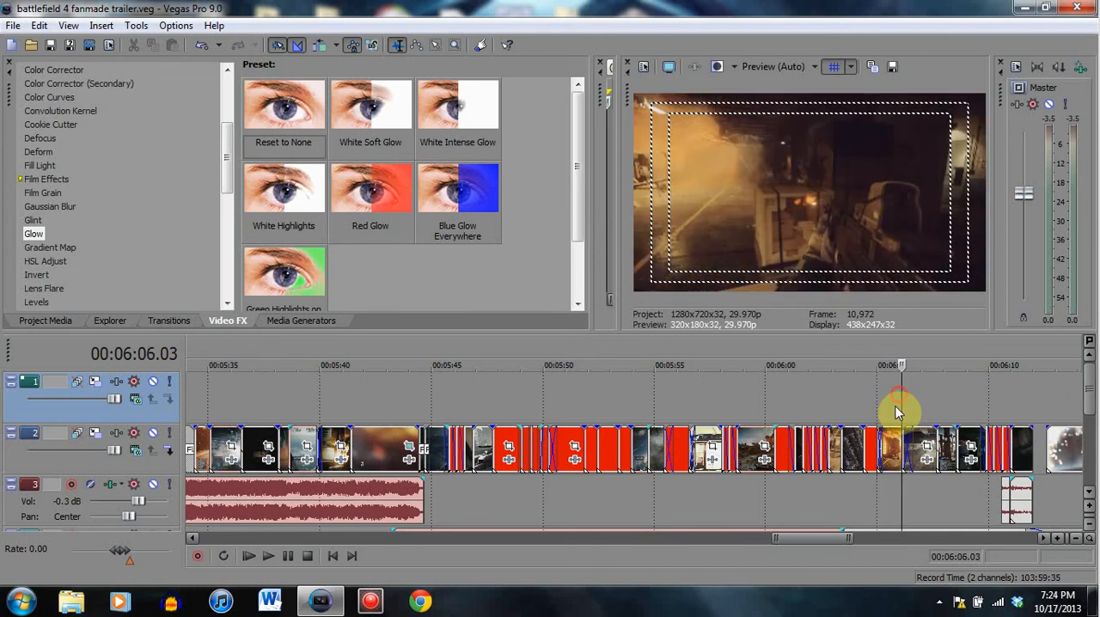
{"action": "left_click", "coordinate": [936, 389]}
{"action": "left_click", "coordinate": [957, 401]}
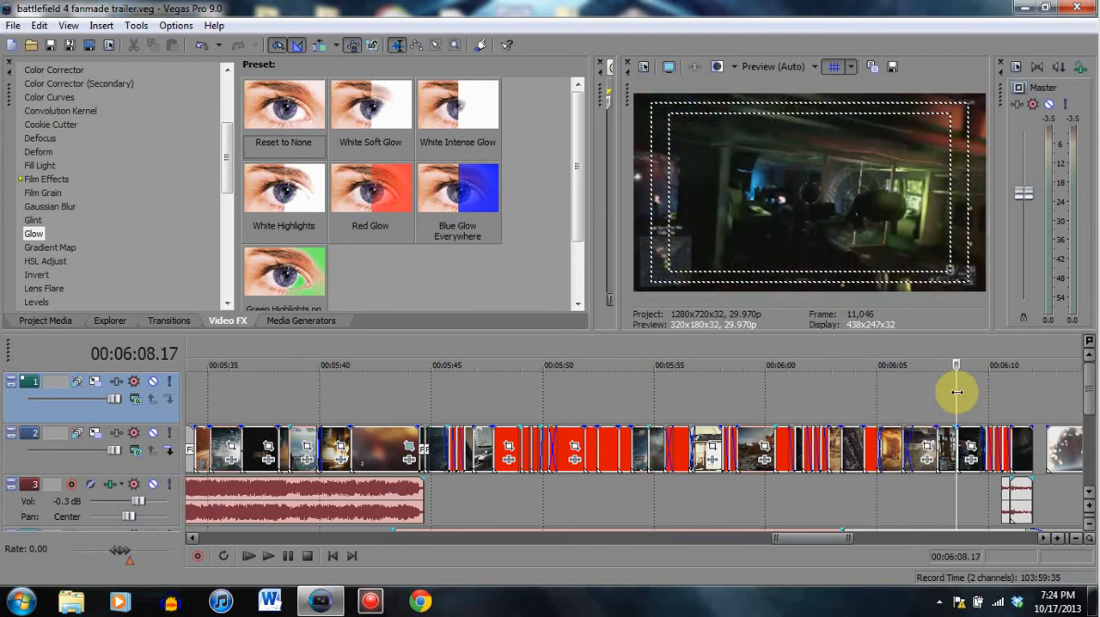
- Compare the clip starts at 00:06:08.17 and 00:06:09.25, then move on to the last clip at 00:06:10.17
{"action": "left_click", "coordinate": [985, 398]}
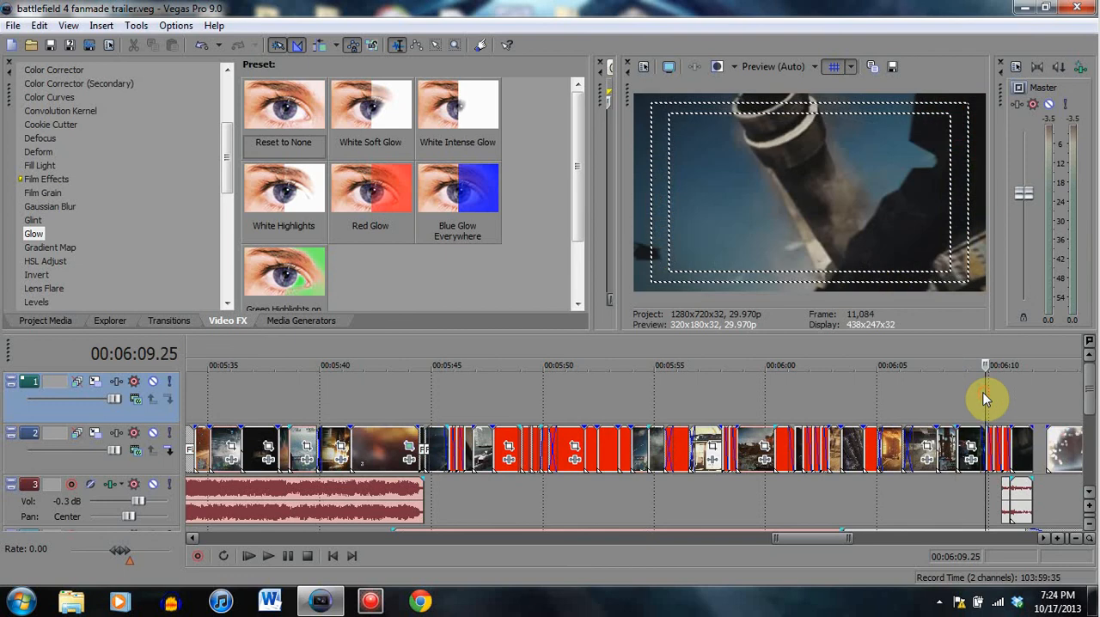
{"action": "left_click", "coordinate": [954, 394]}
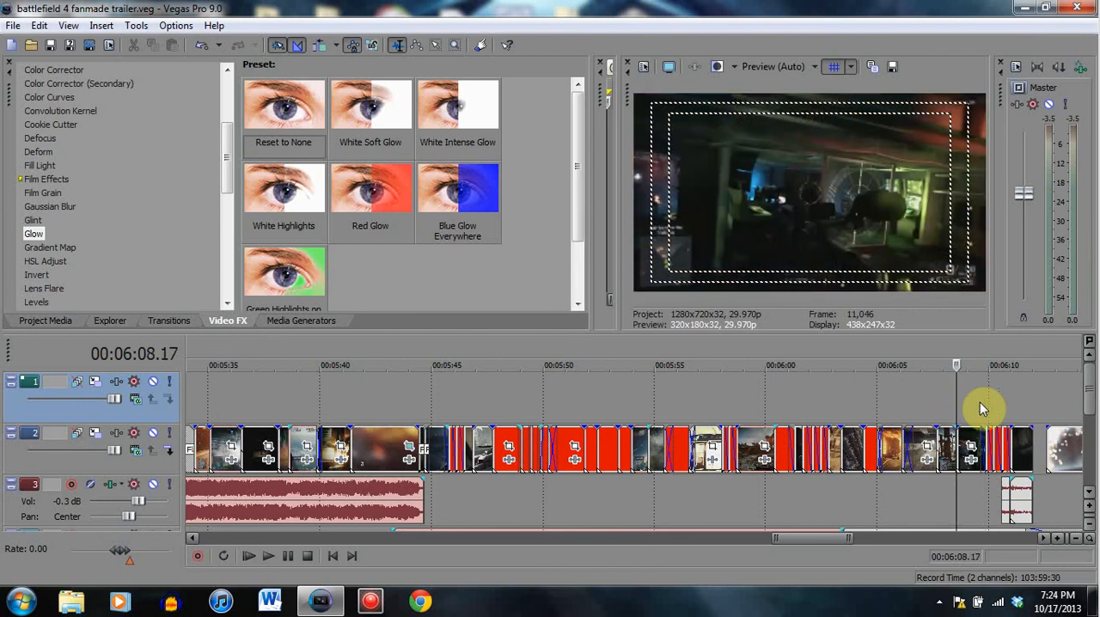
{"action": "left_click", "coordinate": [986, 402]}
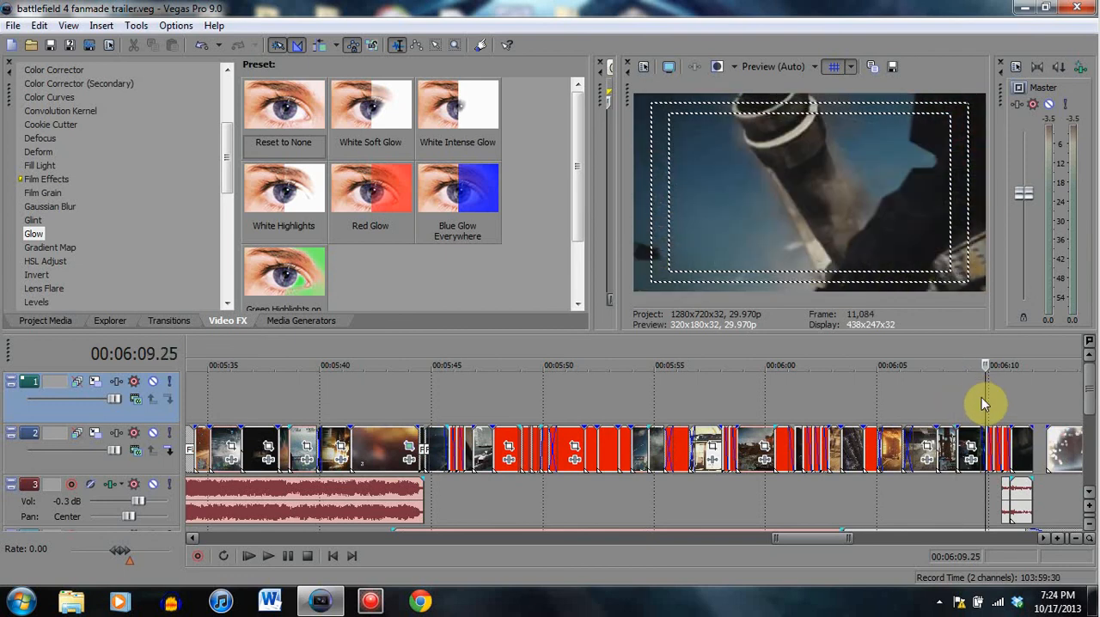
{"action": "left_click", "coordinate": [993, 400]}
{"action": "left_click", "coordinate": [1002, 398]}
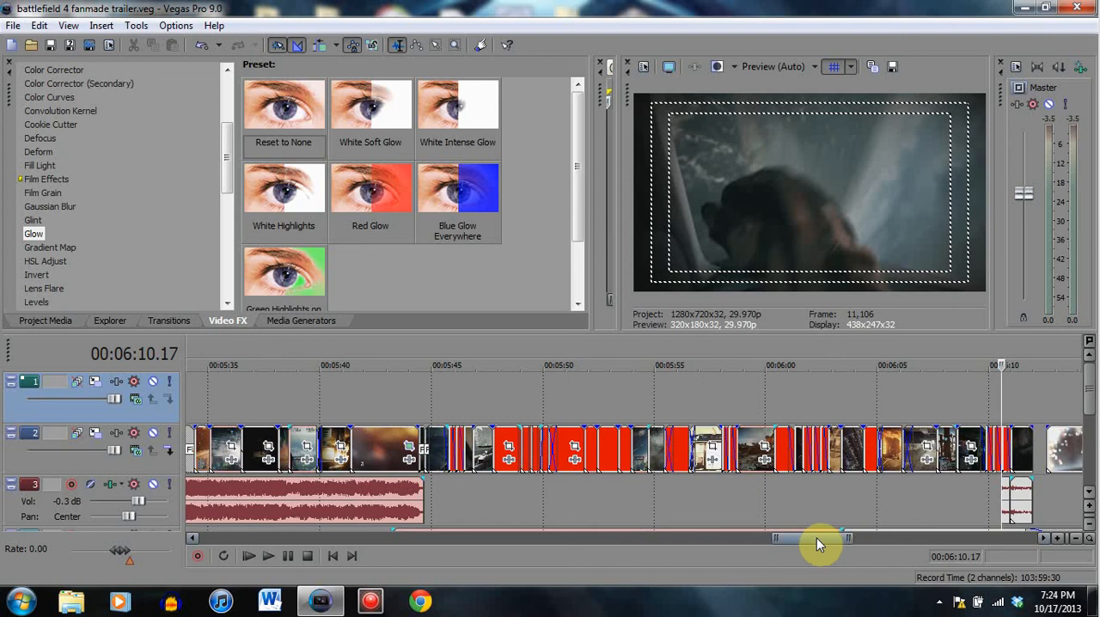
- Play the closing Battlefield 4 title clip from its start at 00:06:12.18 and pause near its end
{"action": "left_click_drag", "start_coordinate": [817, 538], "coordinate": [839, 536]}
{"action": "left_click", "coordinate": [732, 464]}
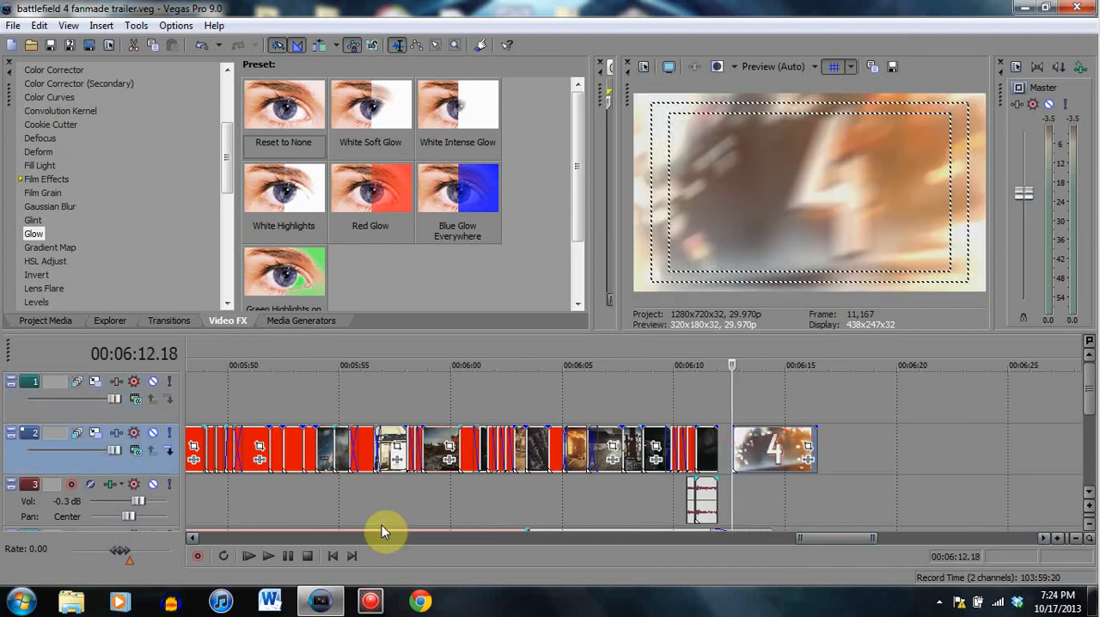
{"action": "left_click", "coordinate": [290, 554]}
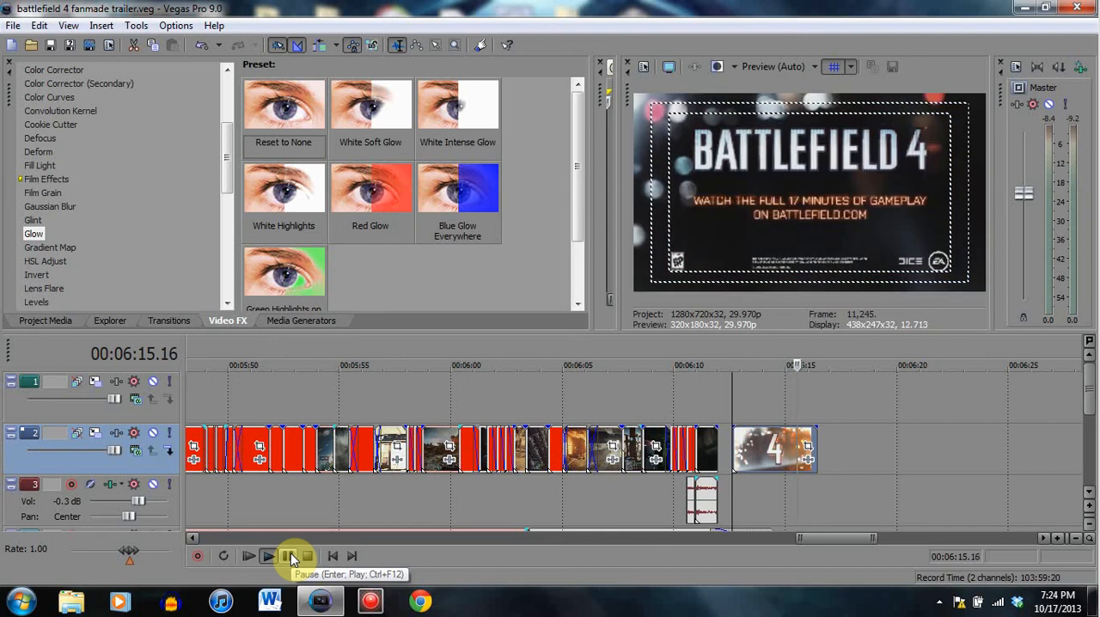
{"action": "left_click", "coordinate": [290, 556]}
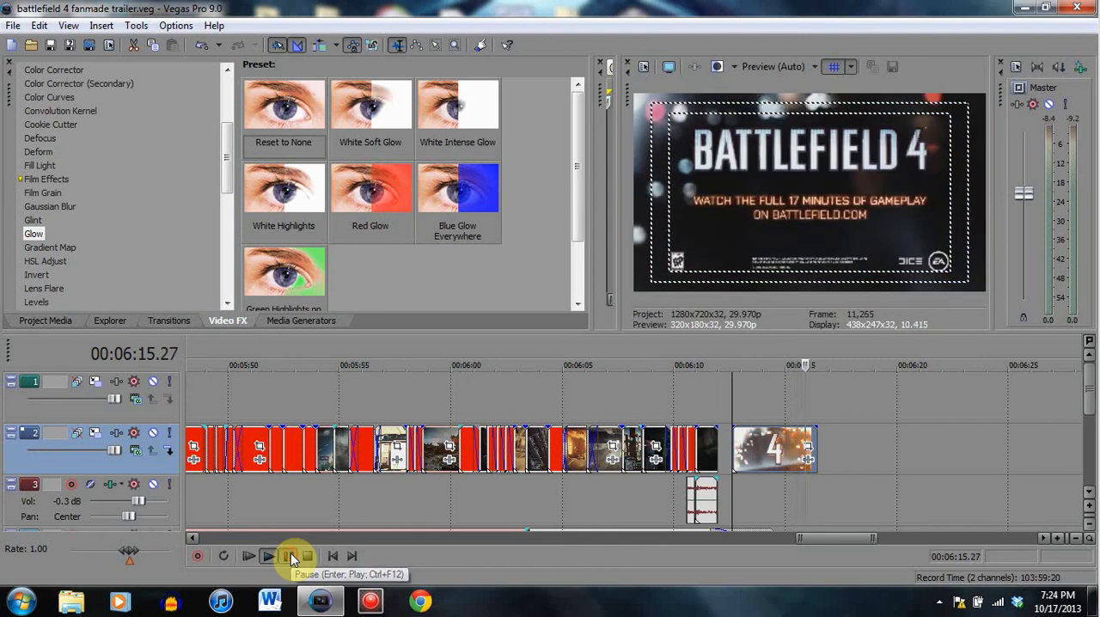
- Look at individual frames of the closing title clip at 00:06:14.17 and 00:06:15.12
{"action": "left_click", "coordinate": [761, 469]}
{"action": "left_click", "coordinate": [775, 447]}
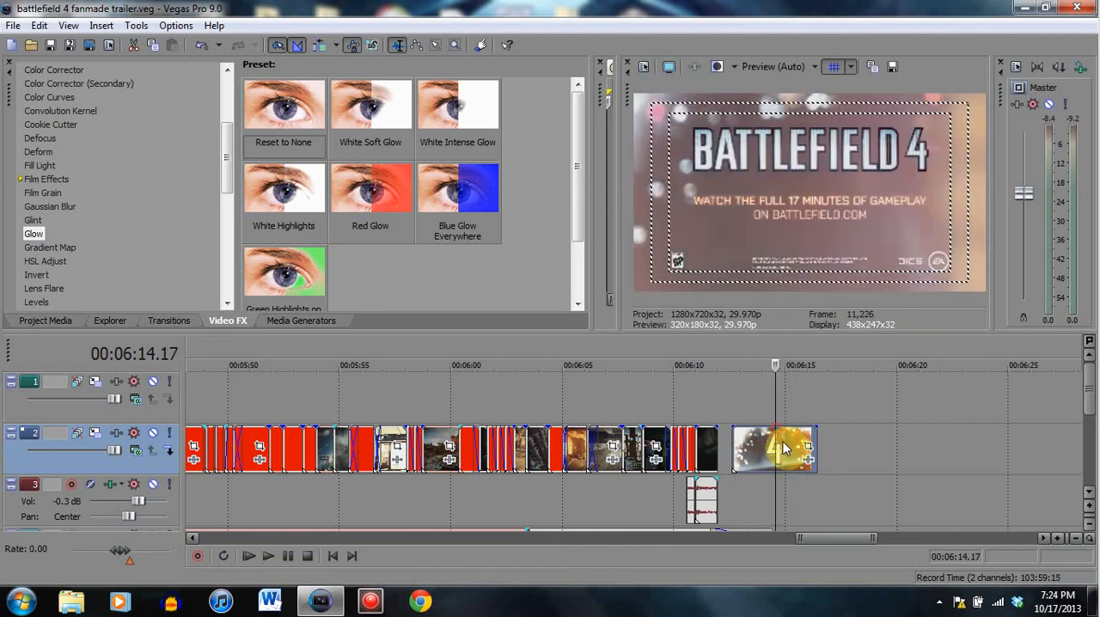
{"action": "left_click", "coordinate": [787, 466]}
{"action": "left_click", "coordinate": [791, 450]}
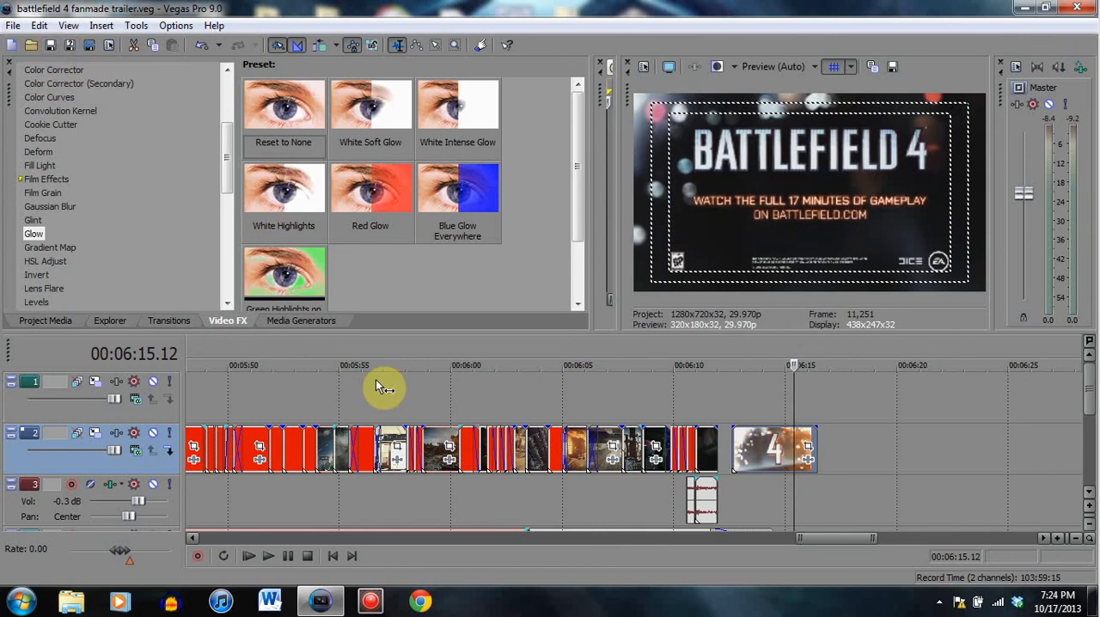
- View the fast-cut clips before the title at 00:05:59.14, 00:06:03.27, 00:06:05.07 and 00:06:07.00
{"action": "left_click", "coordinate": [438, 404]}
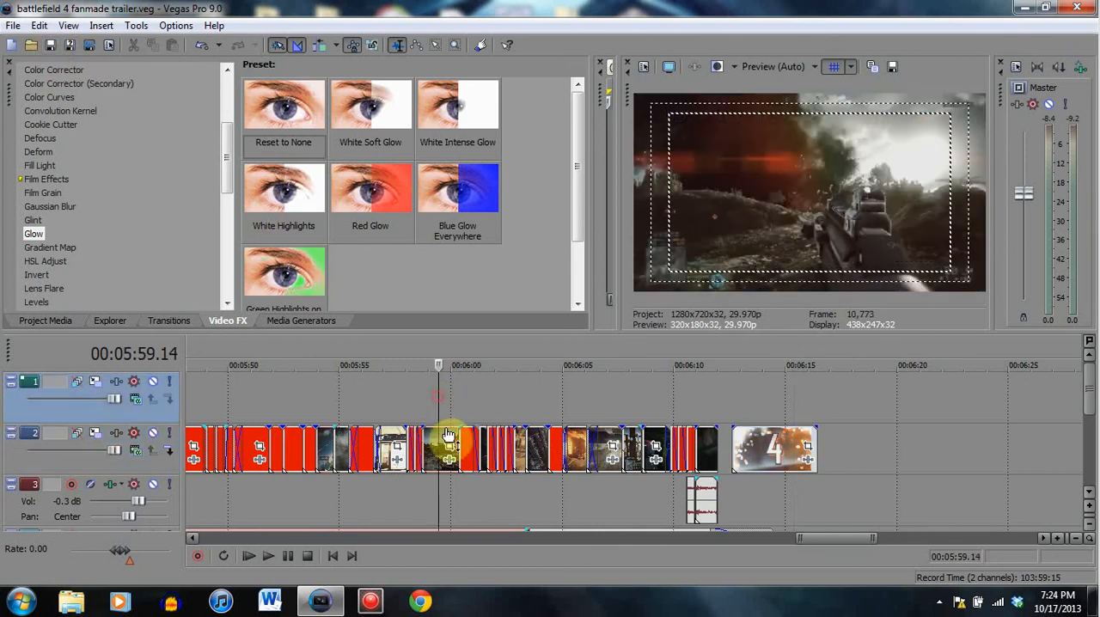
{"action": "left_click", "coordinate": [556, 379]}
{"action": "left_click", "coordinate": [538, 393]}
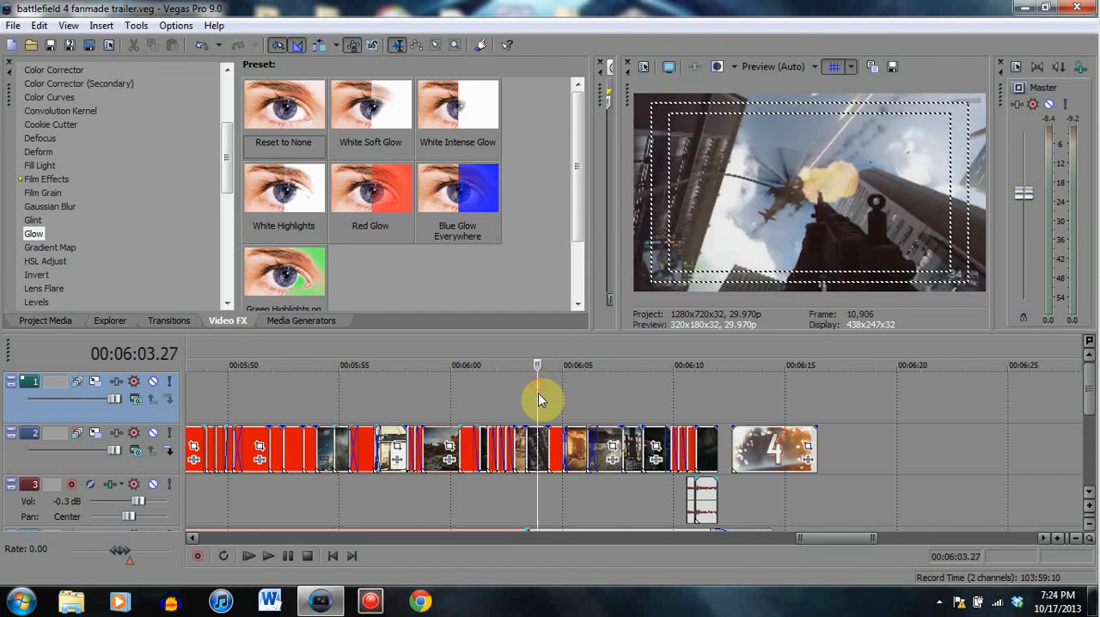
{"action": "left_click", "coordinate": [548, 380]}
{"action": "left_click", "coordinate": [568, 400]}
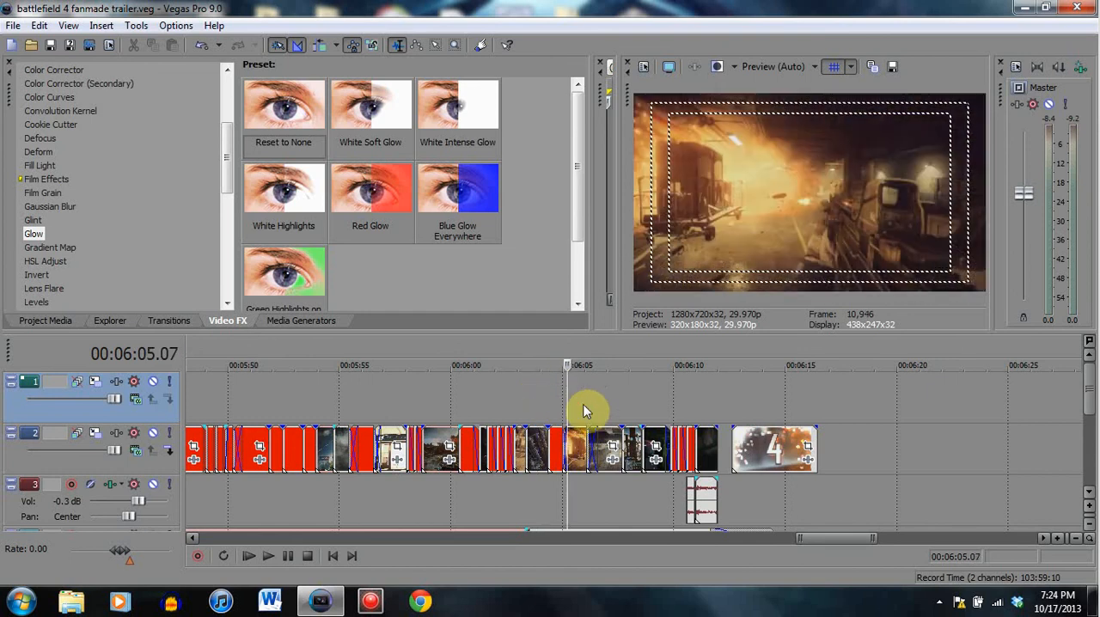
{"action": "left_click", "coordinate": [585, 410]}
{"action": "left_click", "coordinate": [607, 388]}
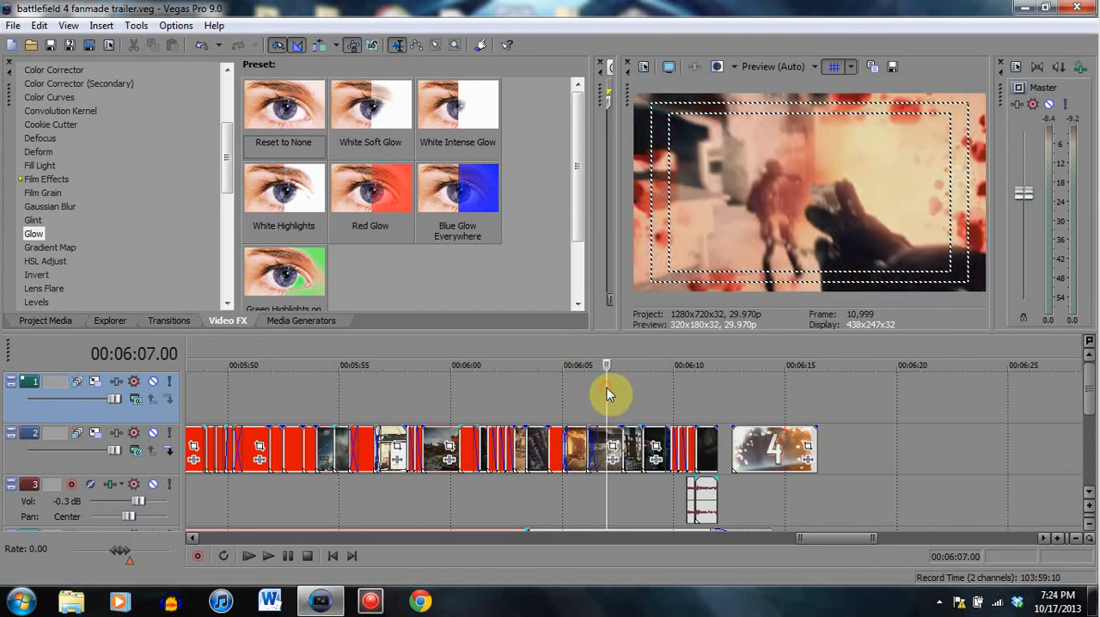
- Go to the closing title clip and view it at 00:06:14.00 and 00:06:16.00
{"action": "left_click", "coordinate": [738, 387]}
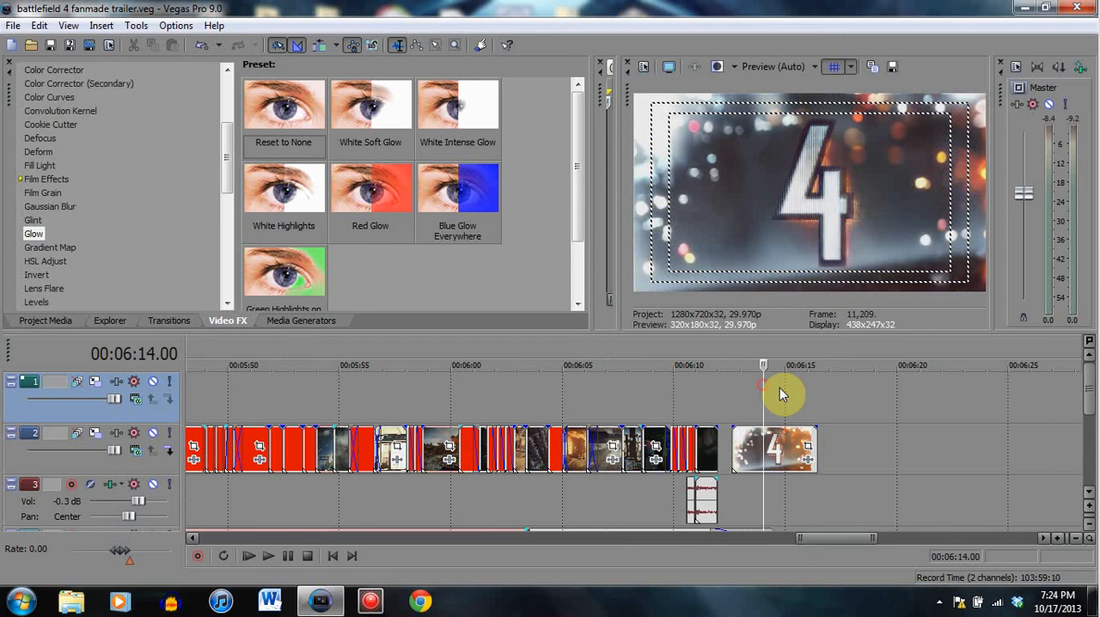
{"action": "left_click", "coordinate": [777, 388]}
{"action": "left_click", "coordinate": [807, 397]}
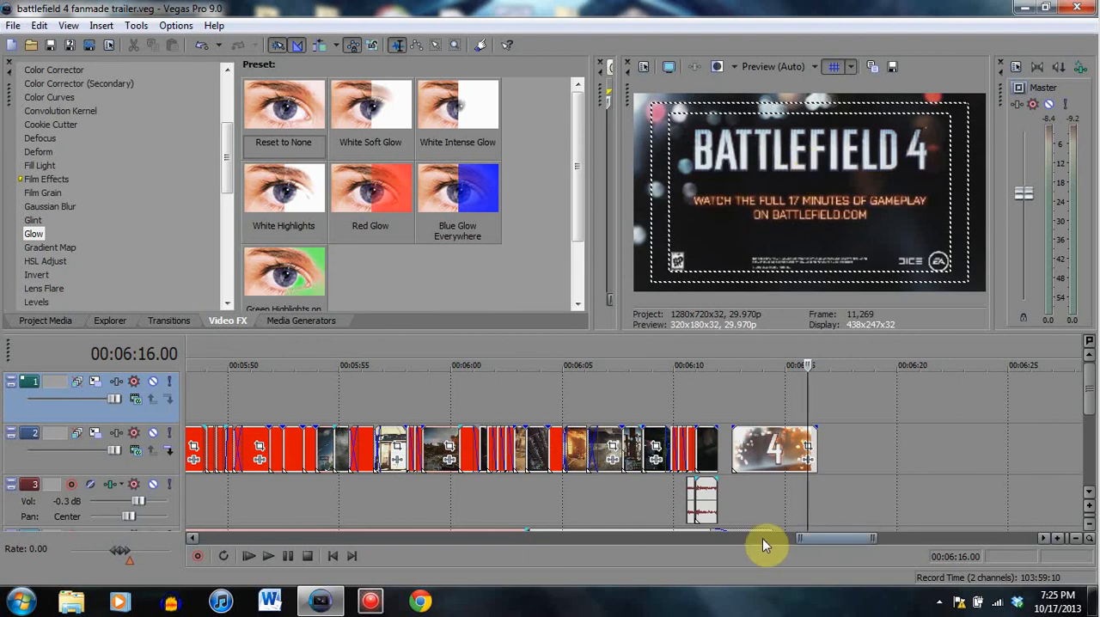
- Return to the beginning of the trailer and play the opening logo clips from about 00:04:31 into the explosion clip
{"action": "left_click", "coordinate": [630, 497]}
{"action": "scroll", "coordinate": [623, 489], "scroll_direction": "down", "scroll_amount": 5}
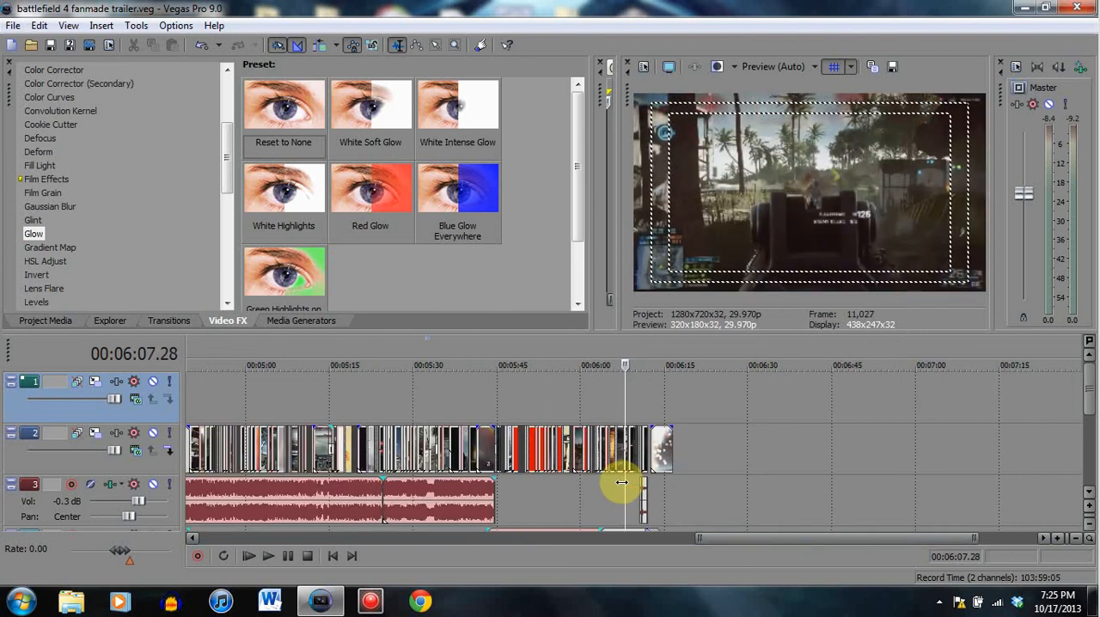
{"action": "left_click", "coordinate": [526, 453]}
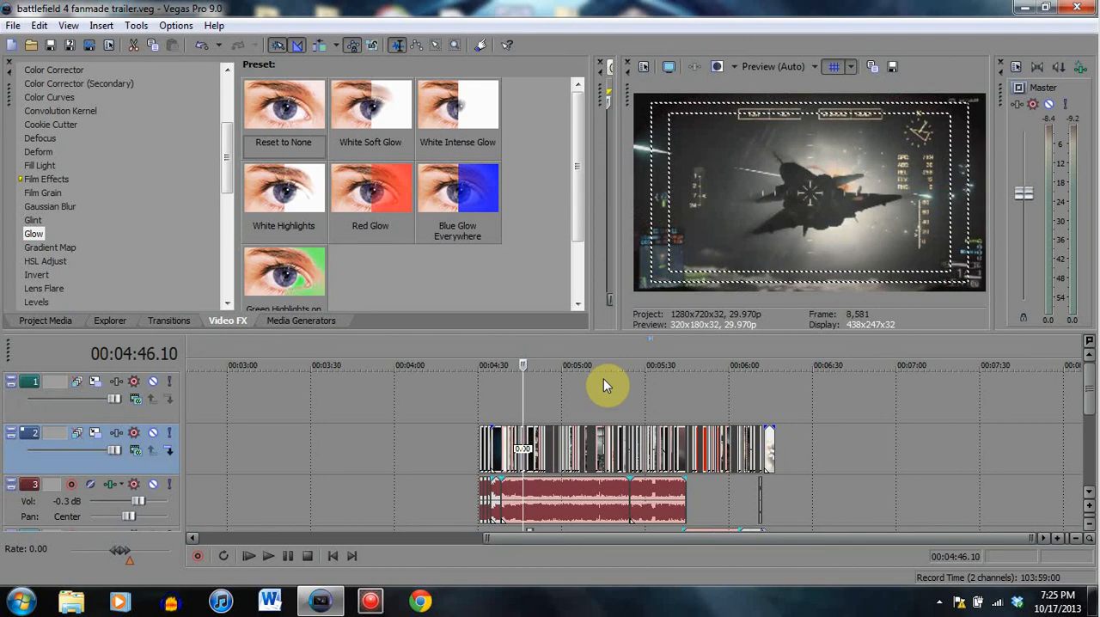
{"action": "scroll", "coordinate": [570, 447], "scroll_direction": "up", "scroll_amount": 5}
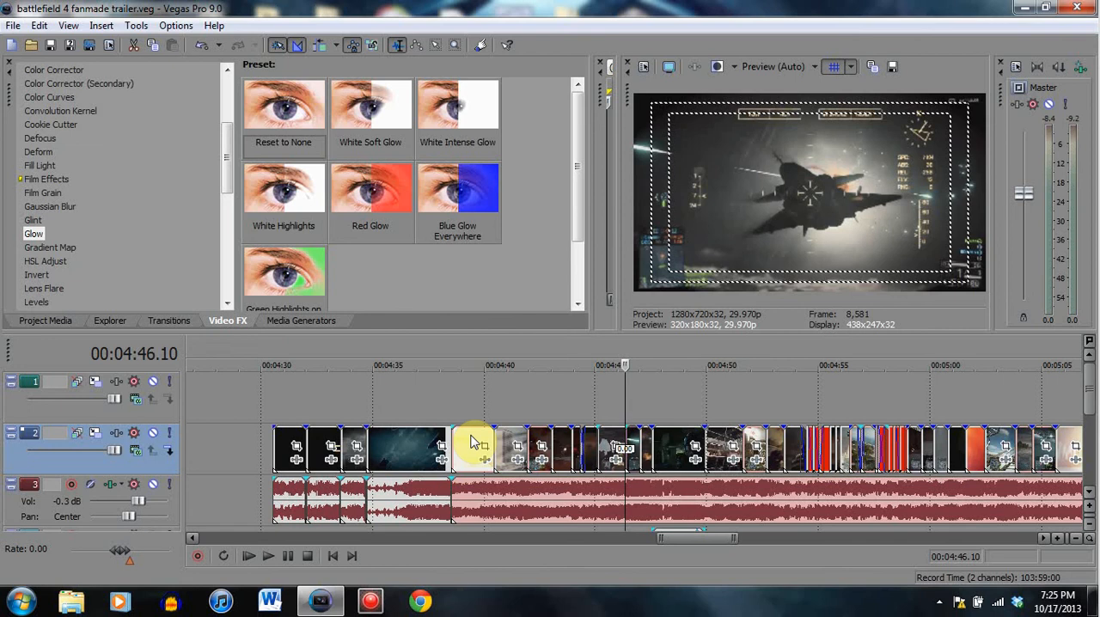
{"action": "left_click", "coordinate": [423, 401]}
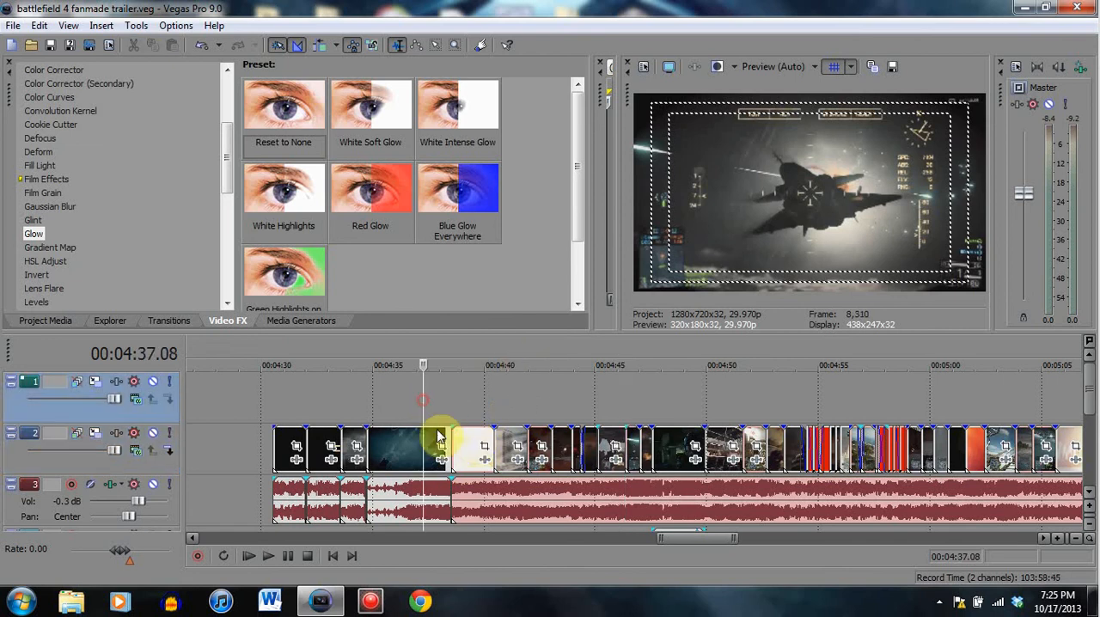
{"action": "left_click", "coordinate": [287, 403]}
{"action": "left_click", "coordinate": [286, 556]}
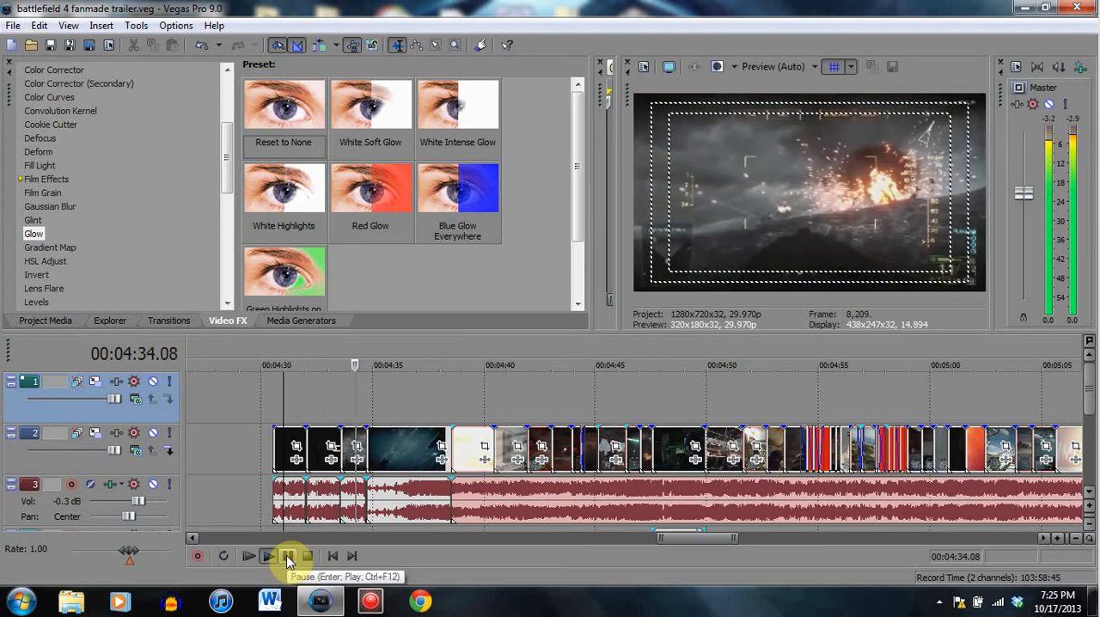
{"action": "left_click", "coordinate": [288, 557]}
- Check the cut into the explosion clip at 00:04:33.28 and 00:04:33.17, then replay it from the DICE logo at 00:04:33.03
{"action": "left_click", "coordinate": [348, 450]}
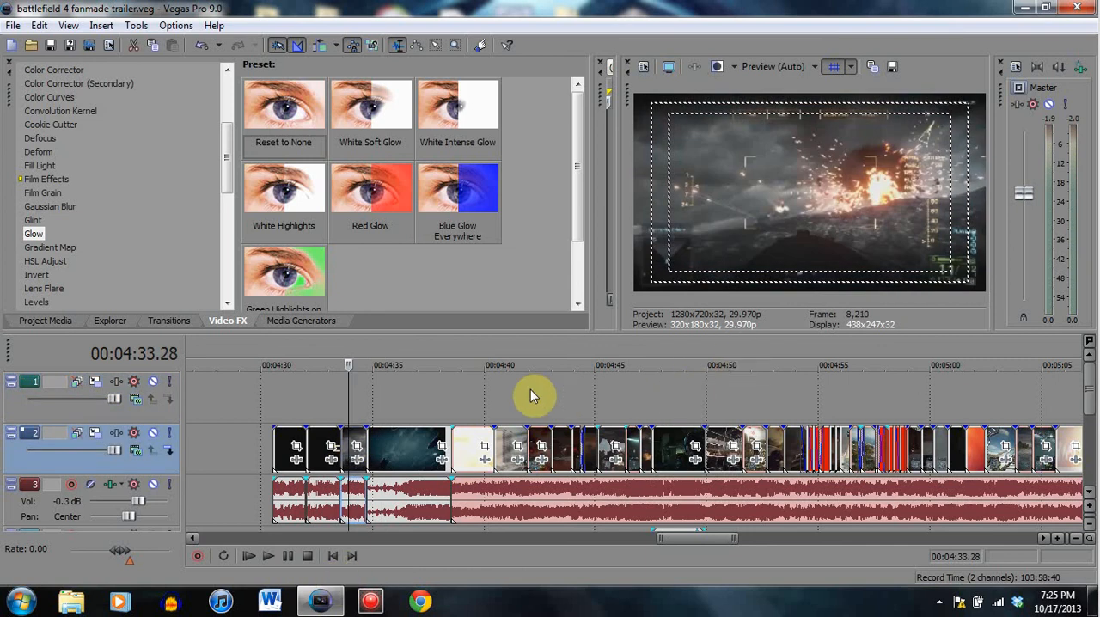
{"action": "left_click", "coordinate": [343, 391]}
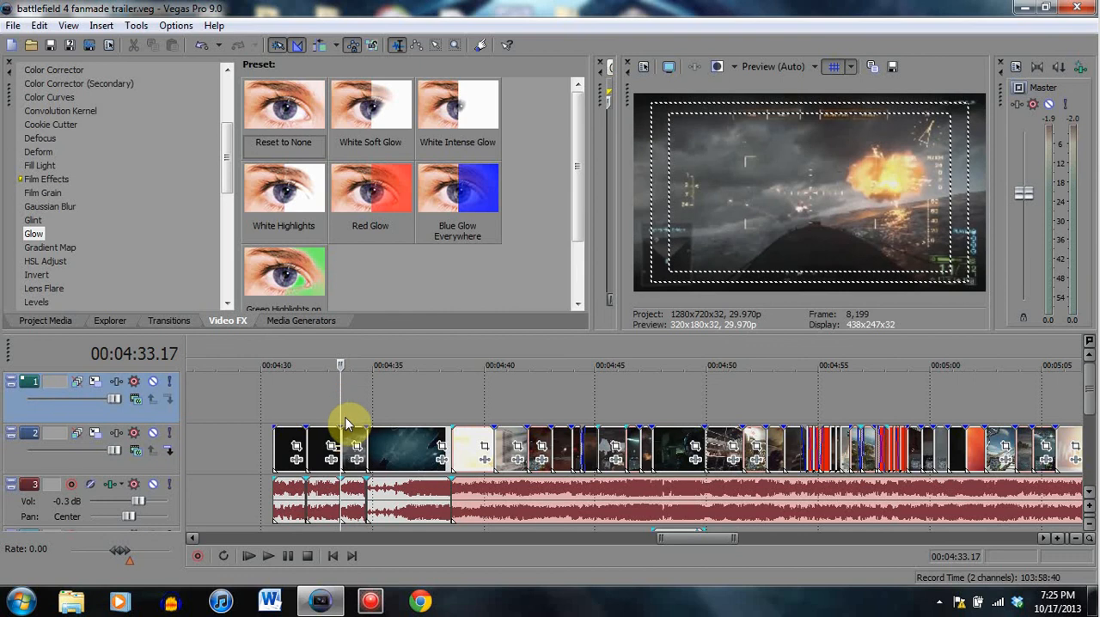
{"action": "left_click", "coordinate": [329, 393]}
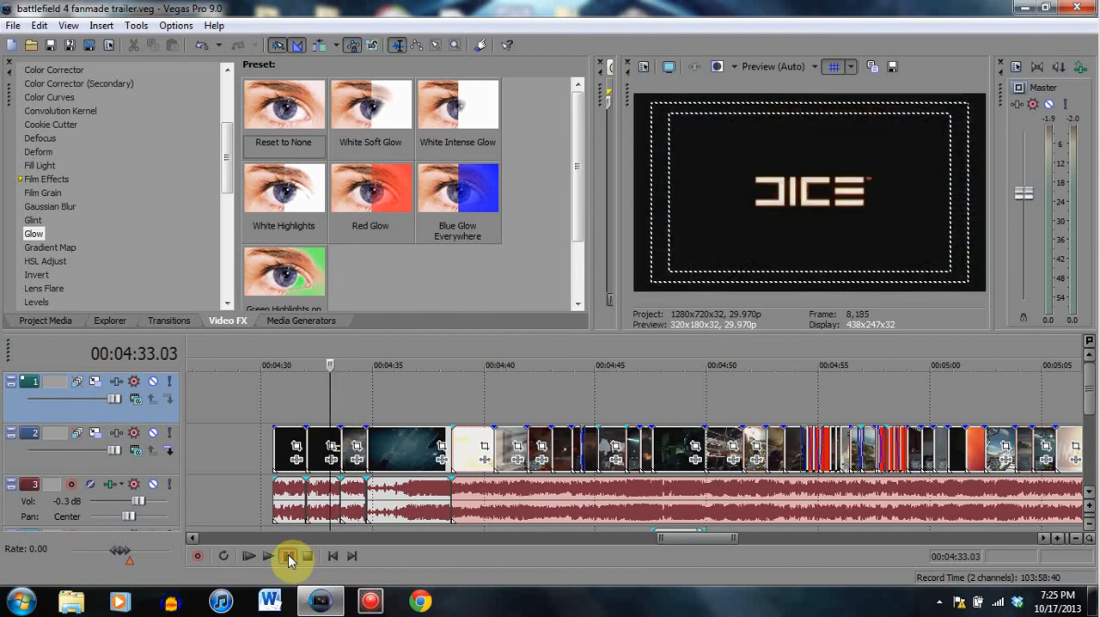
{"action": "left_click", "coordinate": [288, 554]}
{"action": "left_click", "coordinate": [288, 554]}
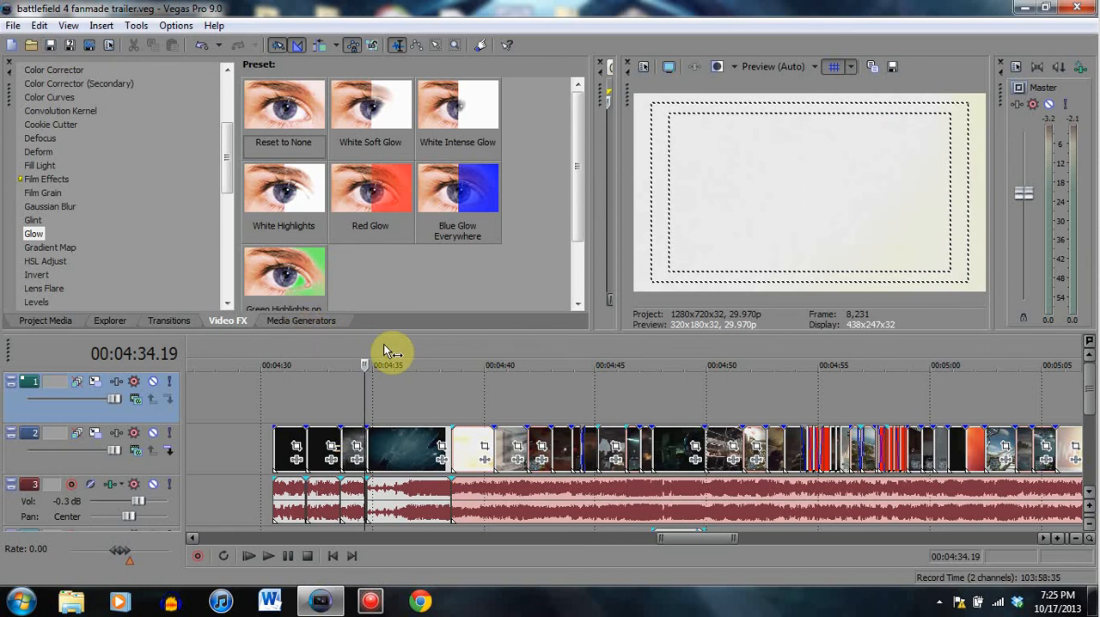
- Play the start of the underwater clip and compare 00:04:34.22 with the explosion clip at 00:04:34.08
{"action": "left_click", "coordinate": [287, 558]}
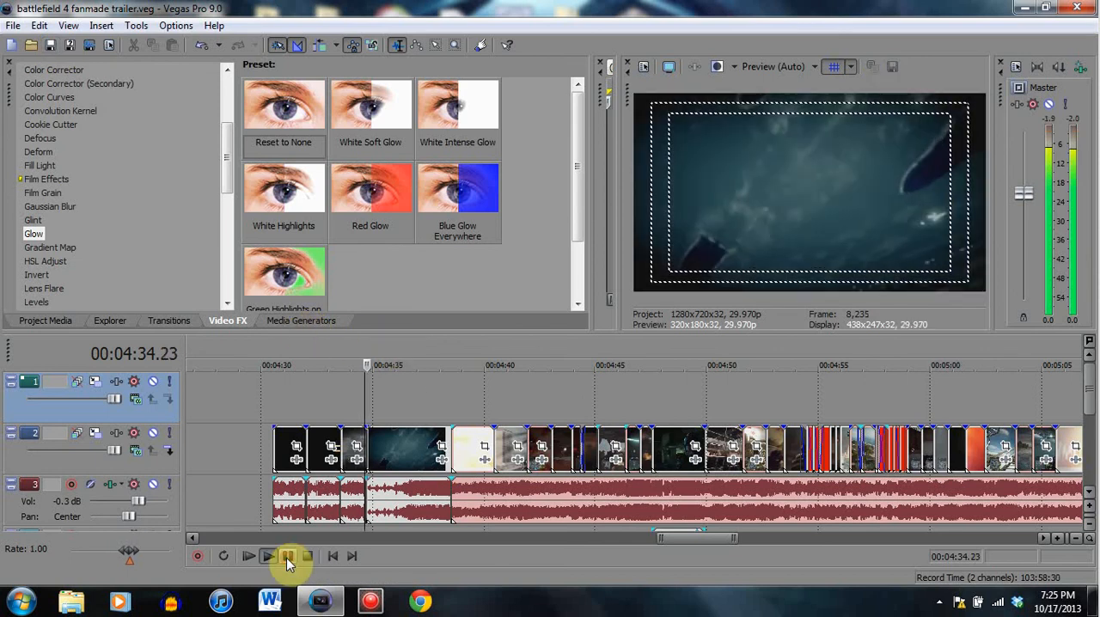
{"action": "left_click", "coordinate": [287, 558]}
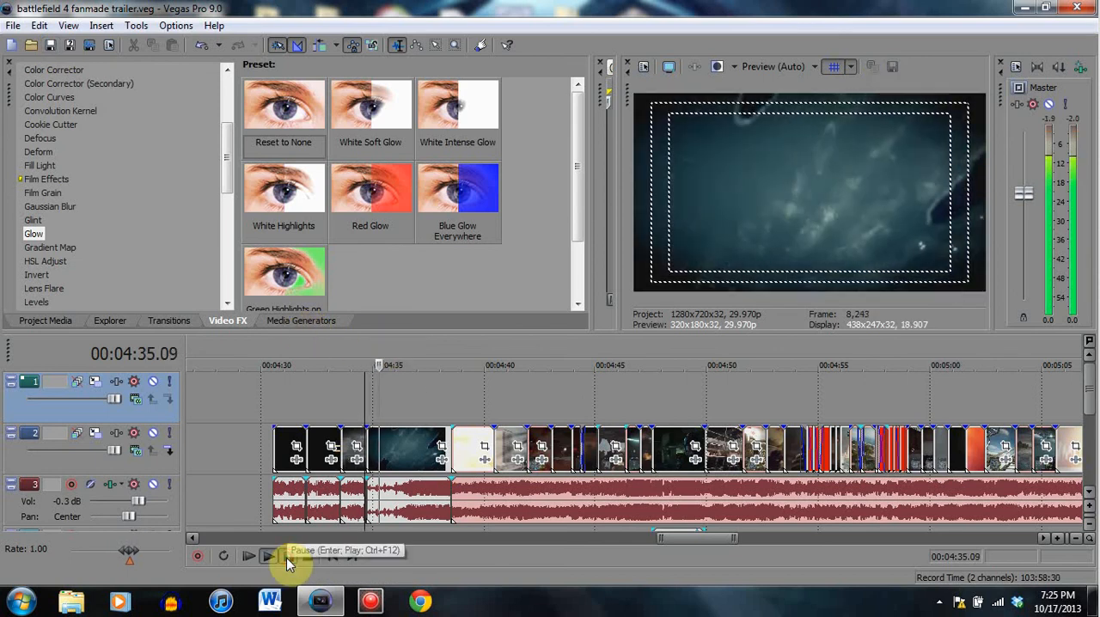
{"action": "left_click", "coordinate": [371, 444]}
{"action": "left_click", "coordinate": [369, 447]}
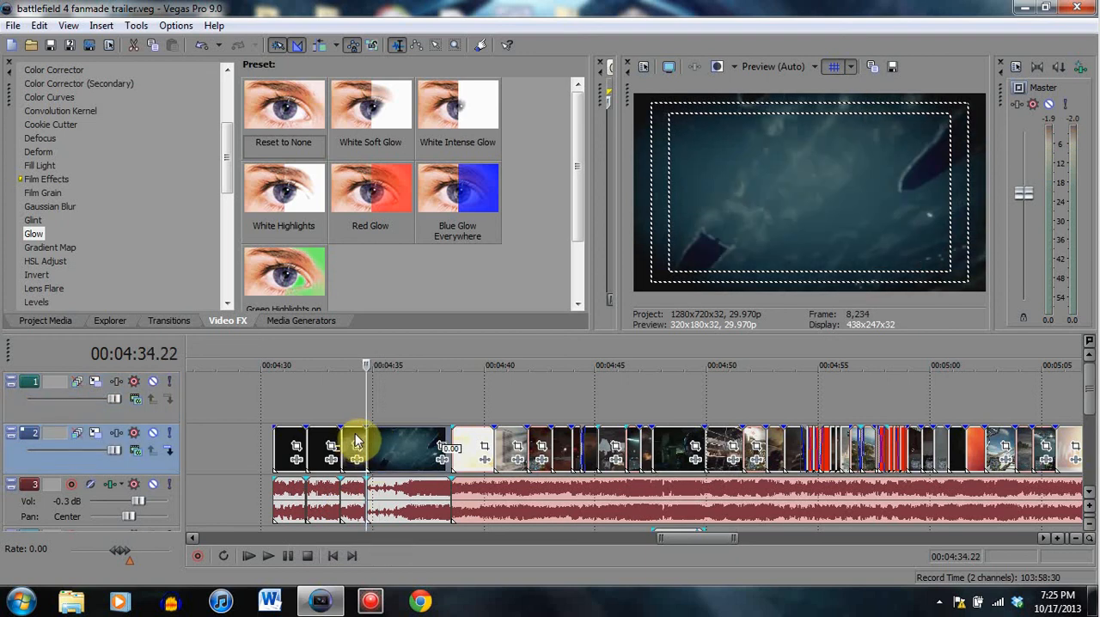
{"action": "left_click", "coordinate": [357, 440]}
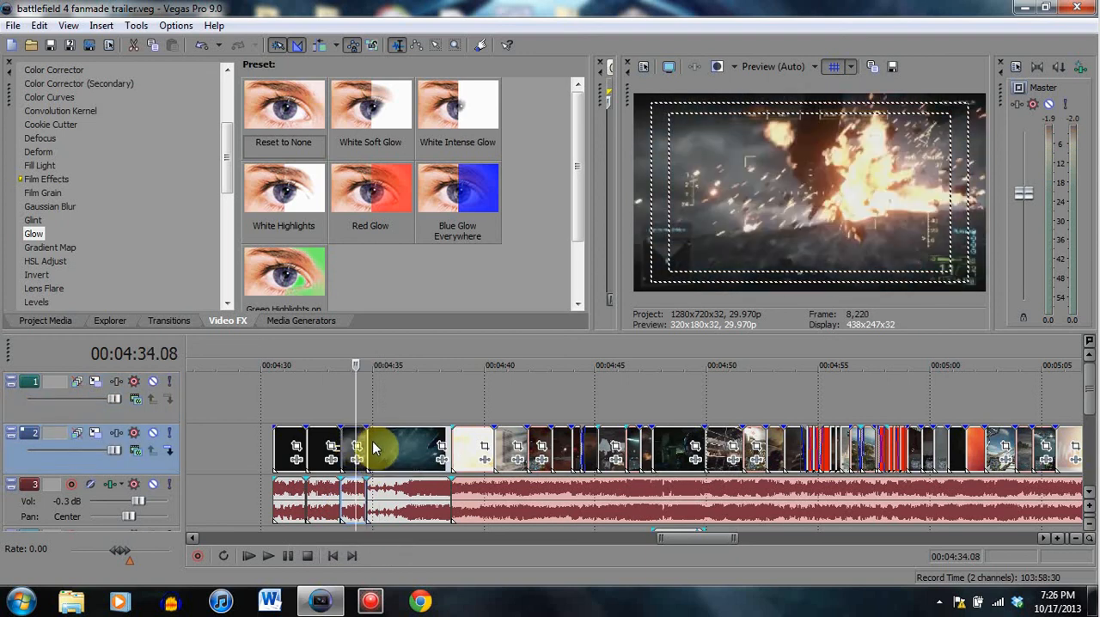
{"action": "left_click", "coordinate": [366, 437]}
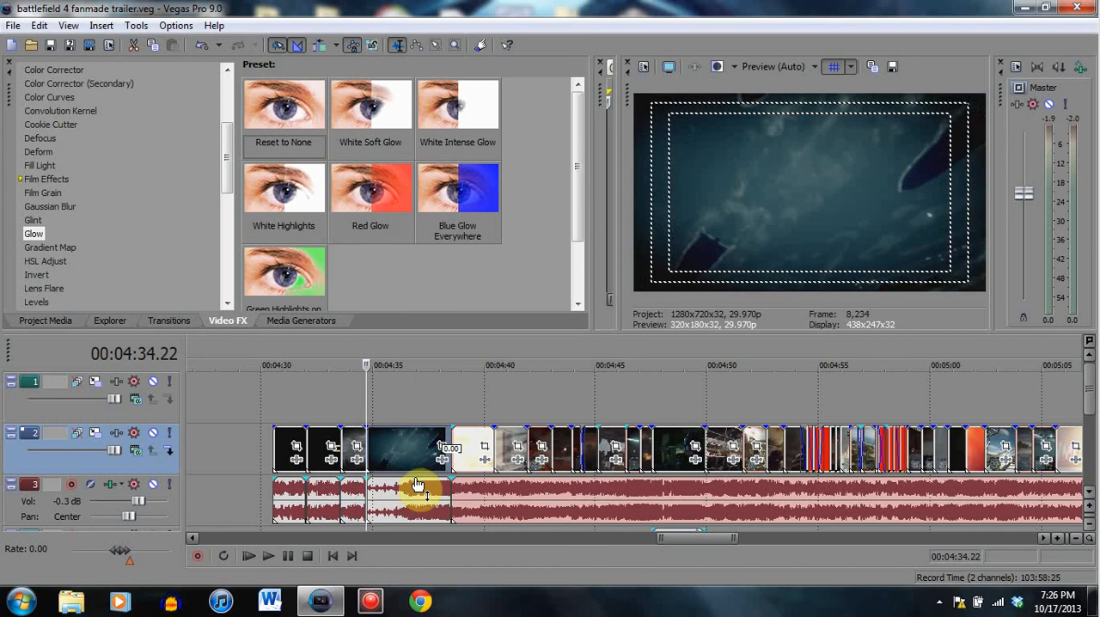
- Play the trailer from 00:04:34.22 through the underwater and flash clips up to the jet clip at 00:04:46.16
{"action": "left_click", "coordinate": [289, 557]}
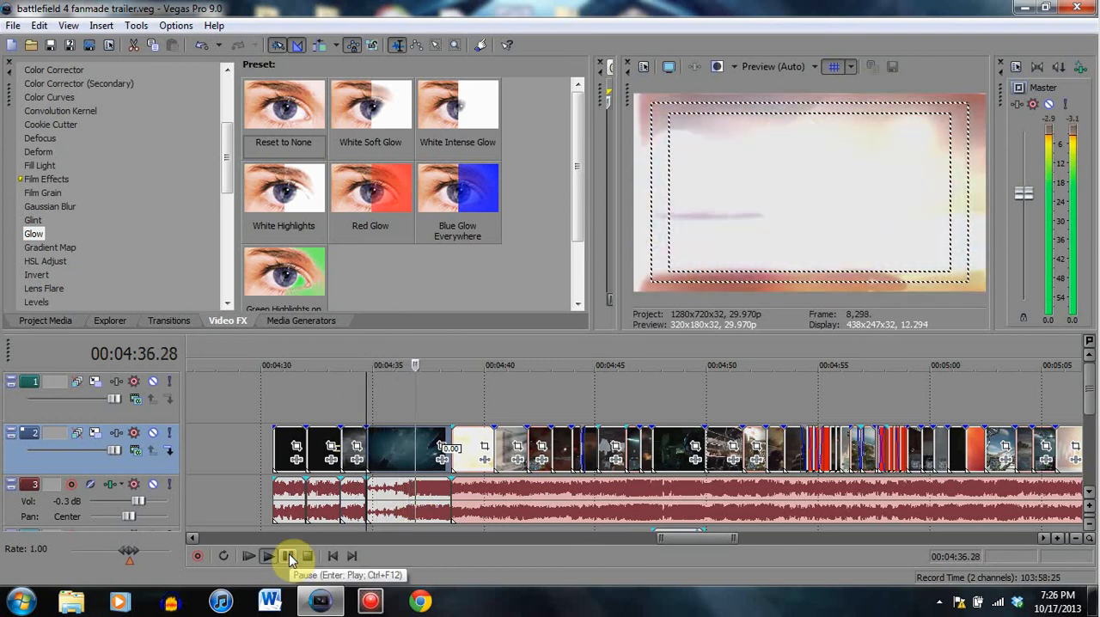
{"action": "left_click", "coordinate": [290, 557]}
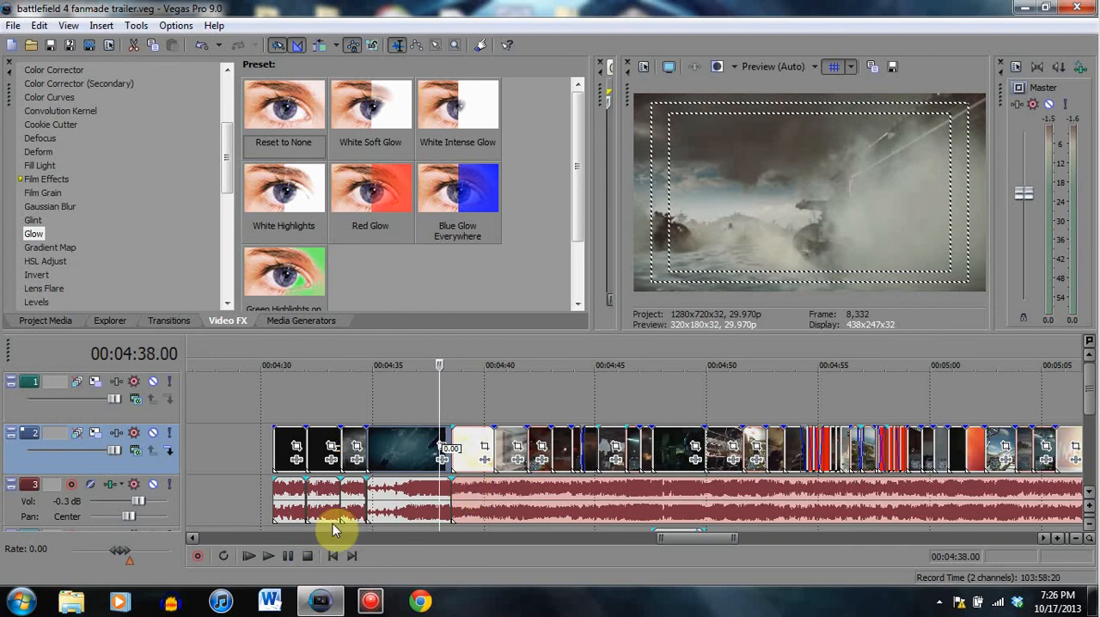
{"action": "left_click", "coordinate": [289, 555]}
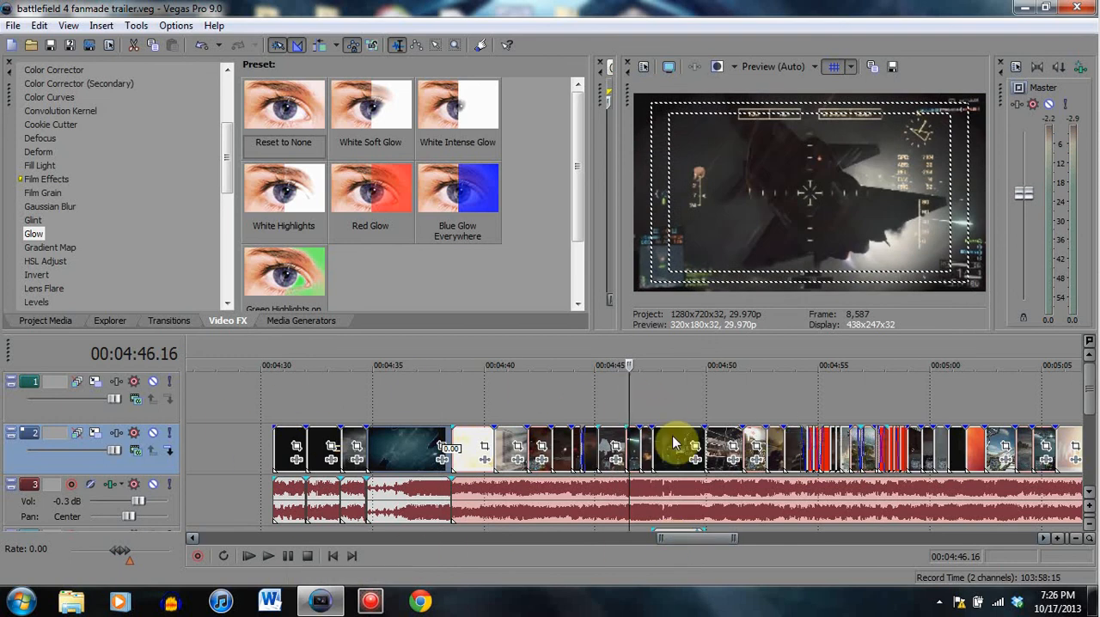
- Go to the clip at 00:05:43.07 near the end of the main music and show the whole trailer on the timeline
{"action": "left_click_drag", "start_coordinate": [714, 541], "coordinate": [840, 538]}
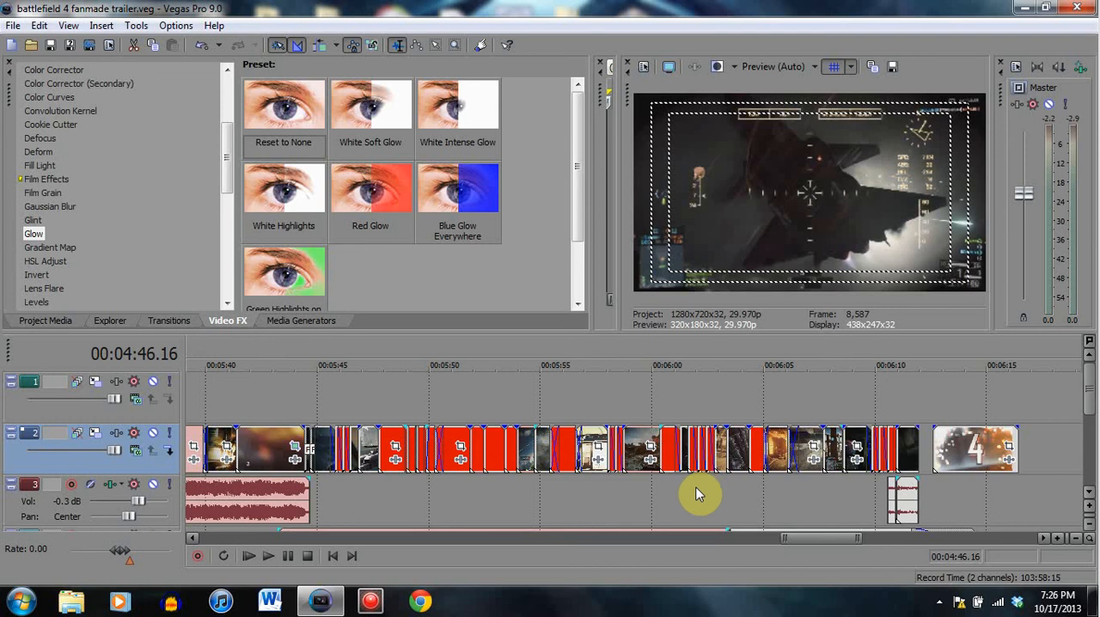
{"action": "left_click", "coordinate": [275, 455]}
{"action": "scroll", "coordinate": [552, 486], "scroll_direction": "down", "scroll_amount": 3}
{"action": "scroll", "coordinate": [552, 486], "scroll_direction": "down", "scroll_amount": 2}
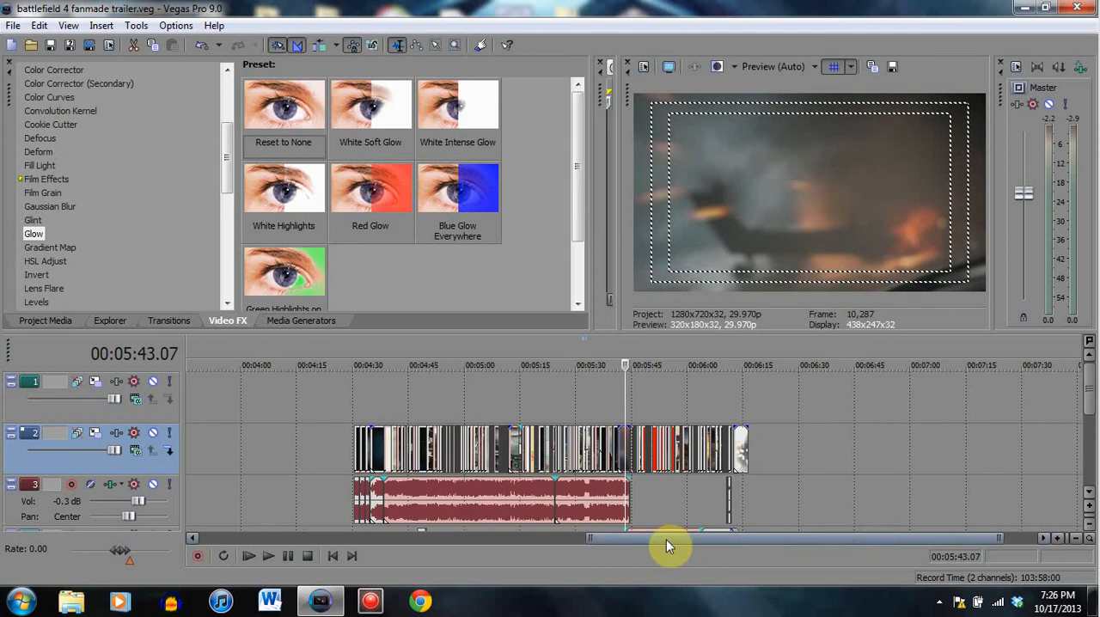
- Play the music-timed cuts from 00:04:58.29 to 00:05:08.14, then return to the jet ski clip at 00:05:06.06
{"action": "left_click", "coordinate": [460, 454]}
{"action": "scroll", "coordinate": [588, 469], "scroll_direction": "up", "scroll_amount": 3}
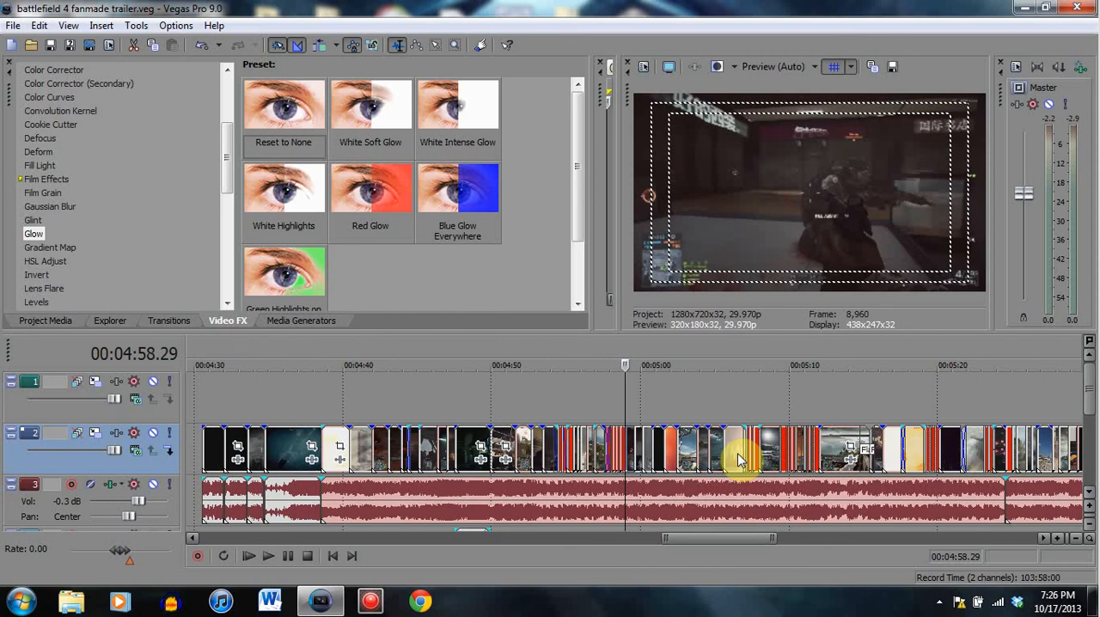
{"action": "scroll", "coordinate": [738, 460], "scroll_direction": "up", "scroll_amount": 5}
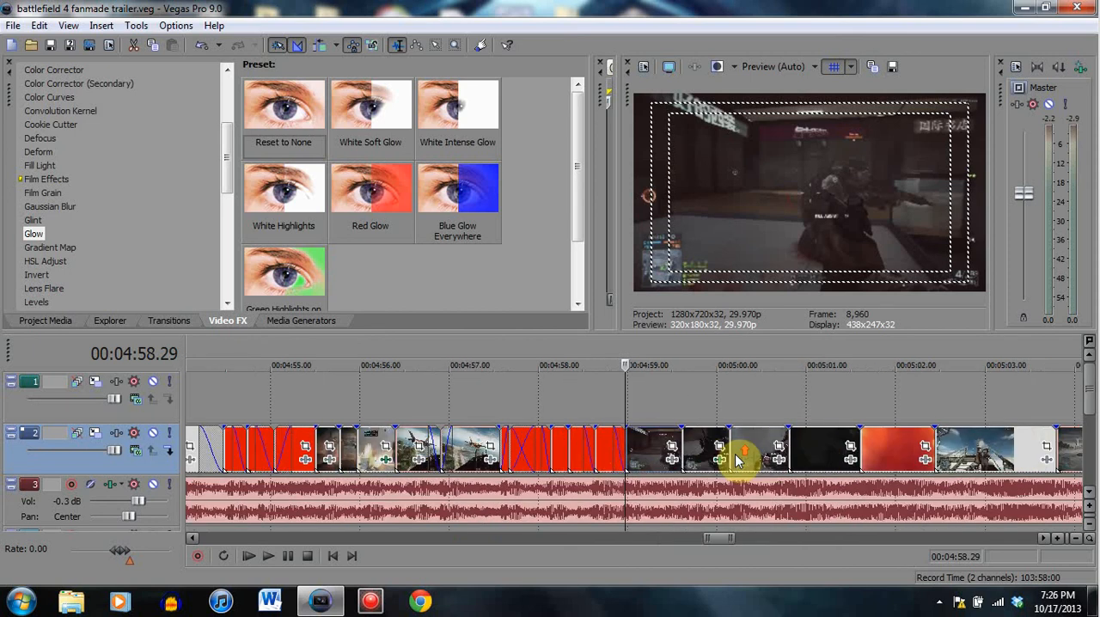
{"action": "left_click", "coordinate": [288, 555]}
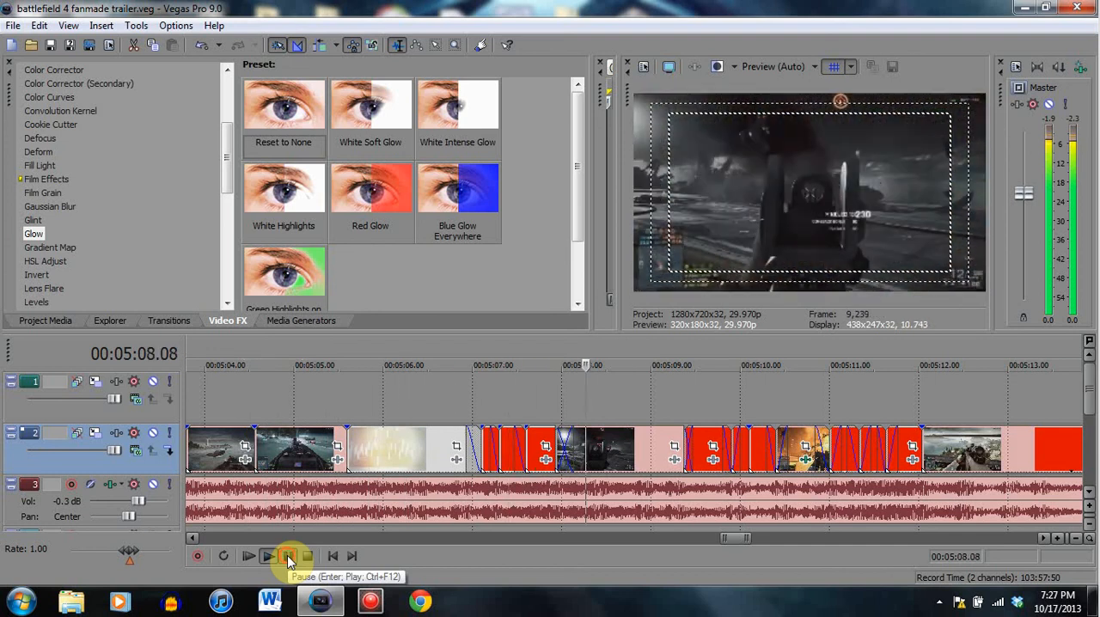
{"action": "left_click", "coordinate": [287, 556]}
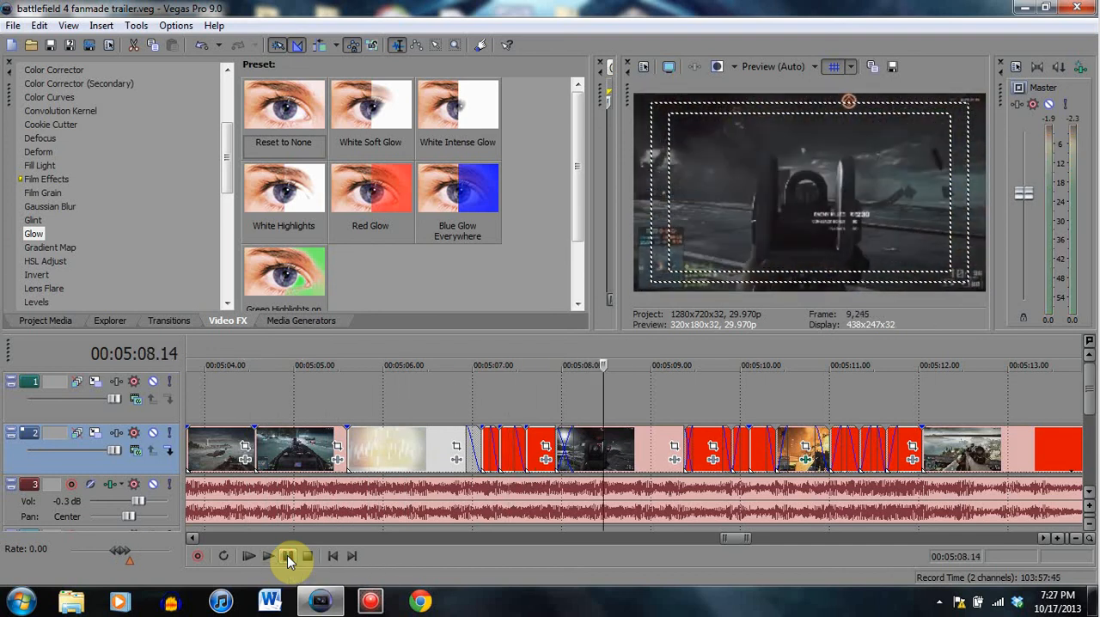
{"action": "left_click", "coordinate": [401, 446]}
{"action": "scroll", "coordinate": [463, 488], "scroll_direction": "down", "scroll_amount": 2}
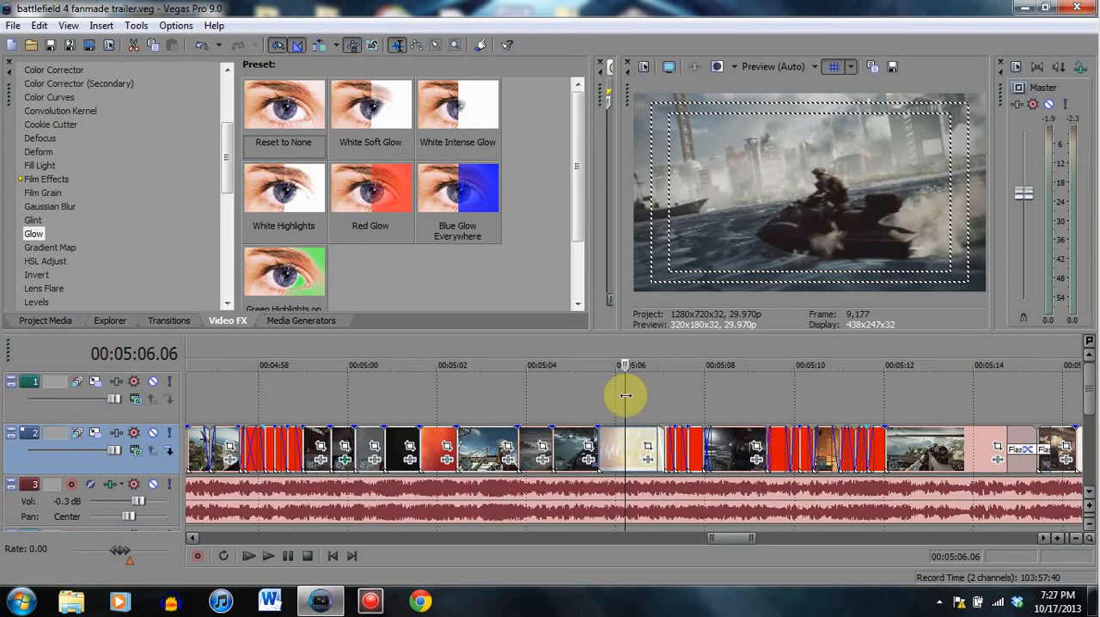
- Show the whole trailer on the timeline, from the opening clips near 00:04:30 to the closing title
{"action": "scroll", "coordinate": [643, 397], "scroll_direction": "down", "scroll_amount": 4}
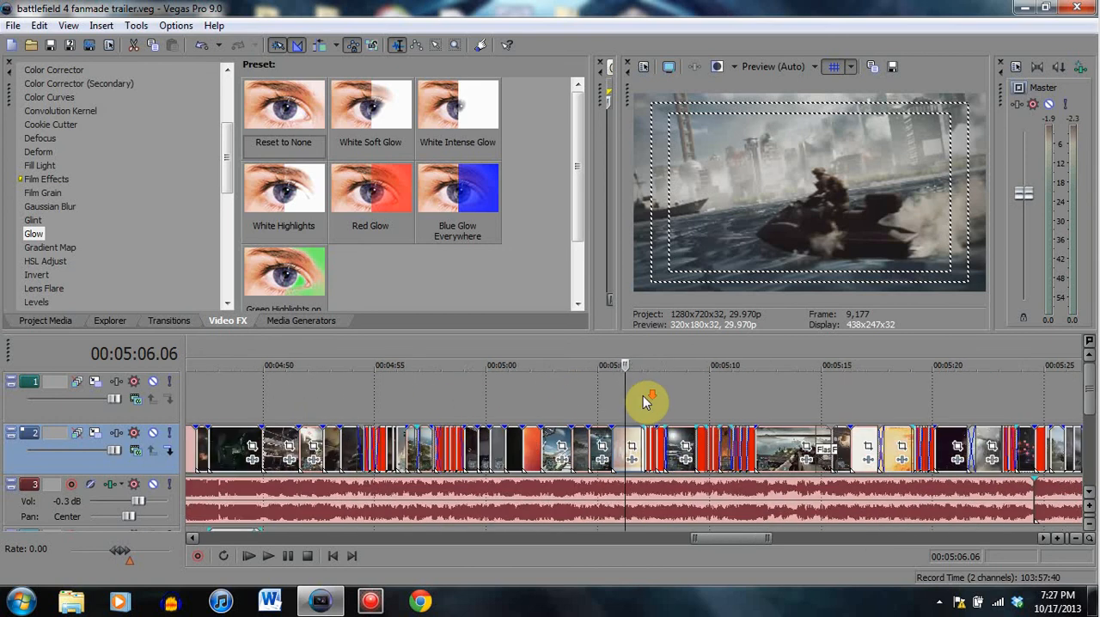
{"action": "scroll", "coordinate": [643, 396], "scroll_direction": "down", "scroll_amount": 2}
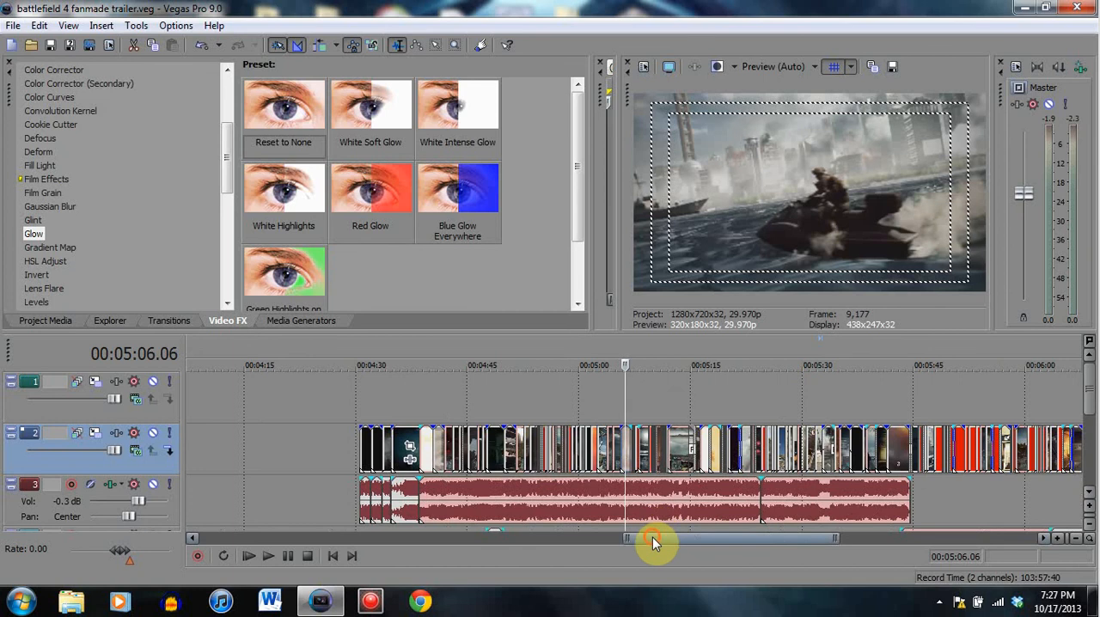
{"action": "left_click_drag", "start_coordinate": [656, 539], "coordinate": [676, 536]}
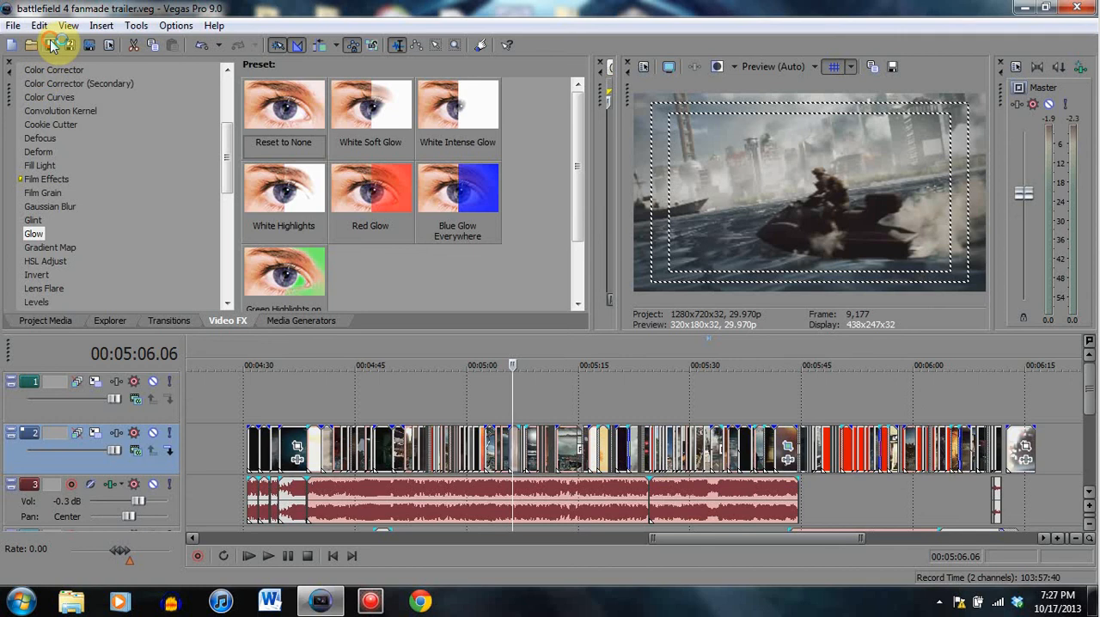
- Look through the list of video effects and show the presets of the Defocus effect
{"action": "left_click_drag", "start_coordinate": [226, 160], "coordinate": [224, 270]}
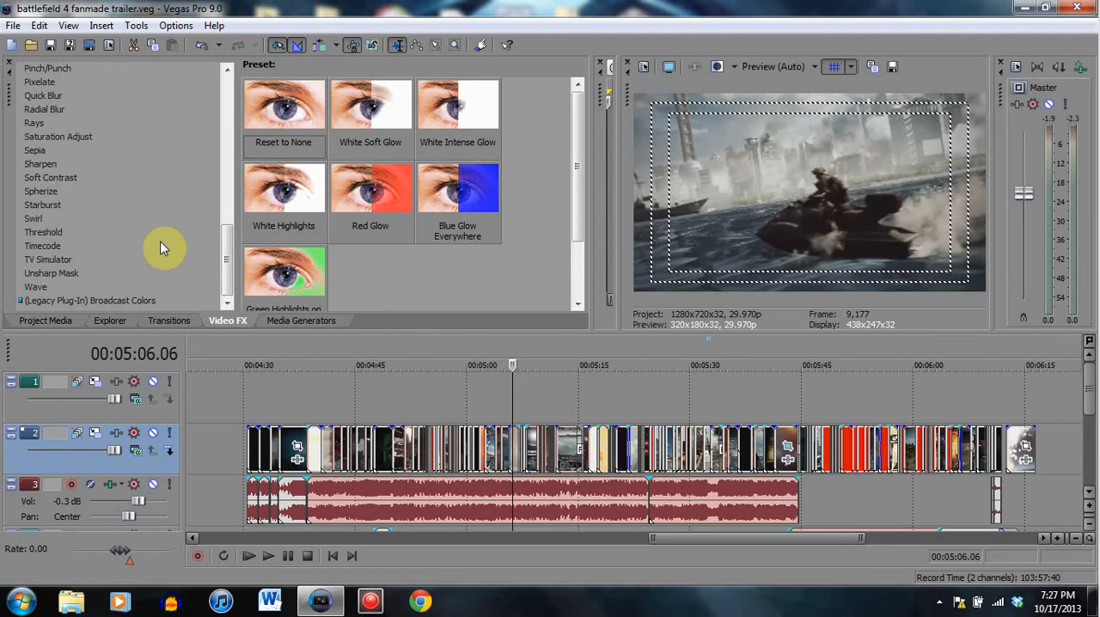
{"action": "left_click_drag", "start_coordinate": [226, 266], "coordinate": [226, 140]}
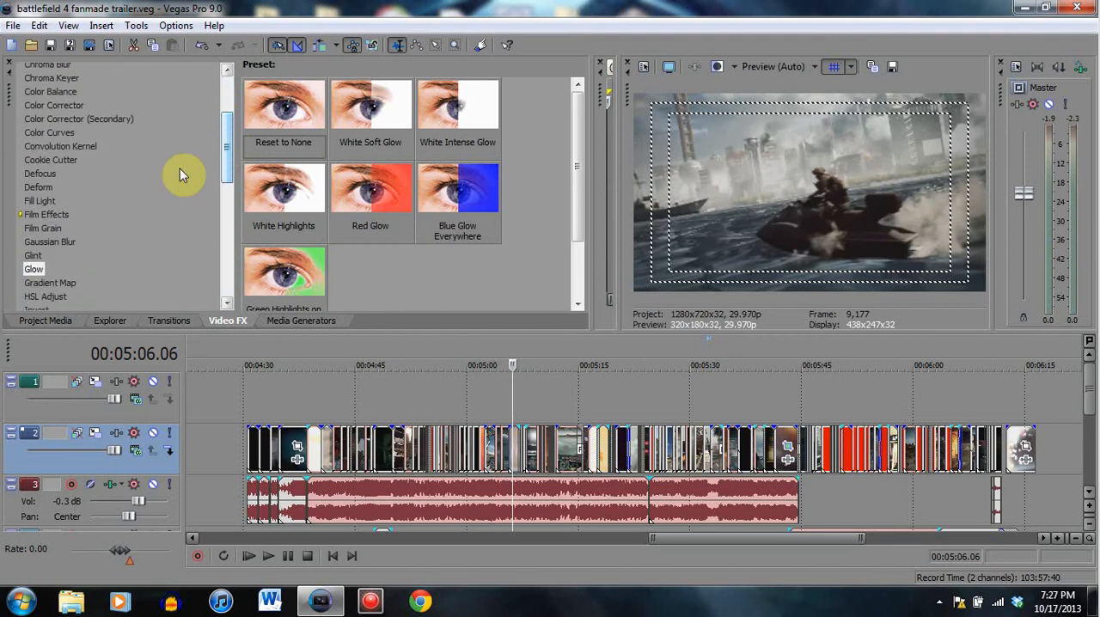
{"action": "left_click", "coordinate": [39, 174]}
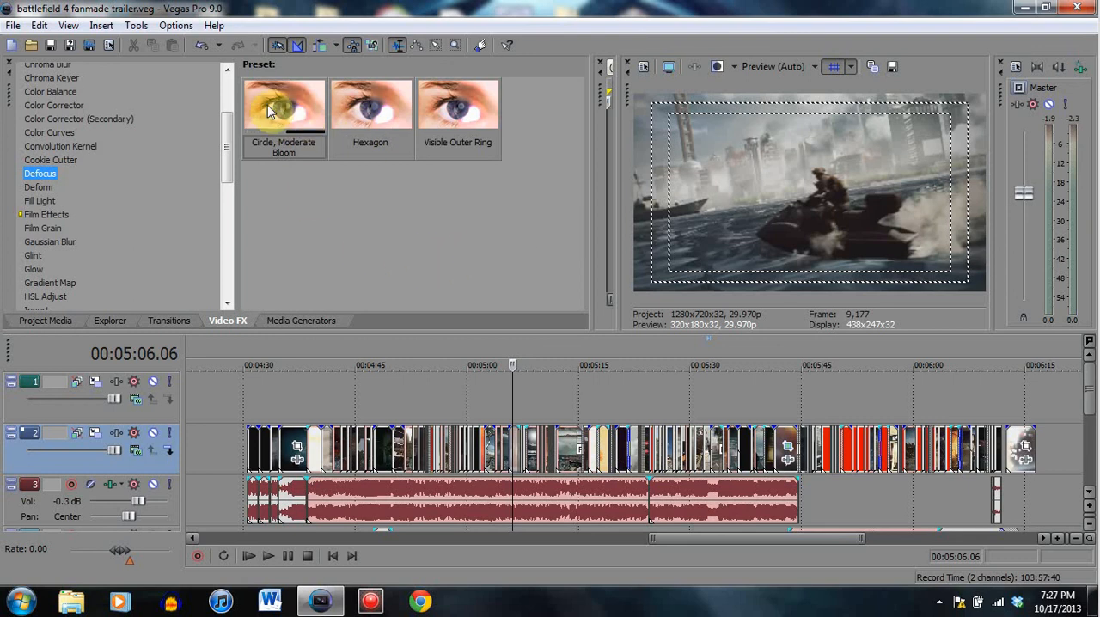
{"action": "left_click_drag", "start_coordinate": [229, 164], "coordinate": [223, 114]}
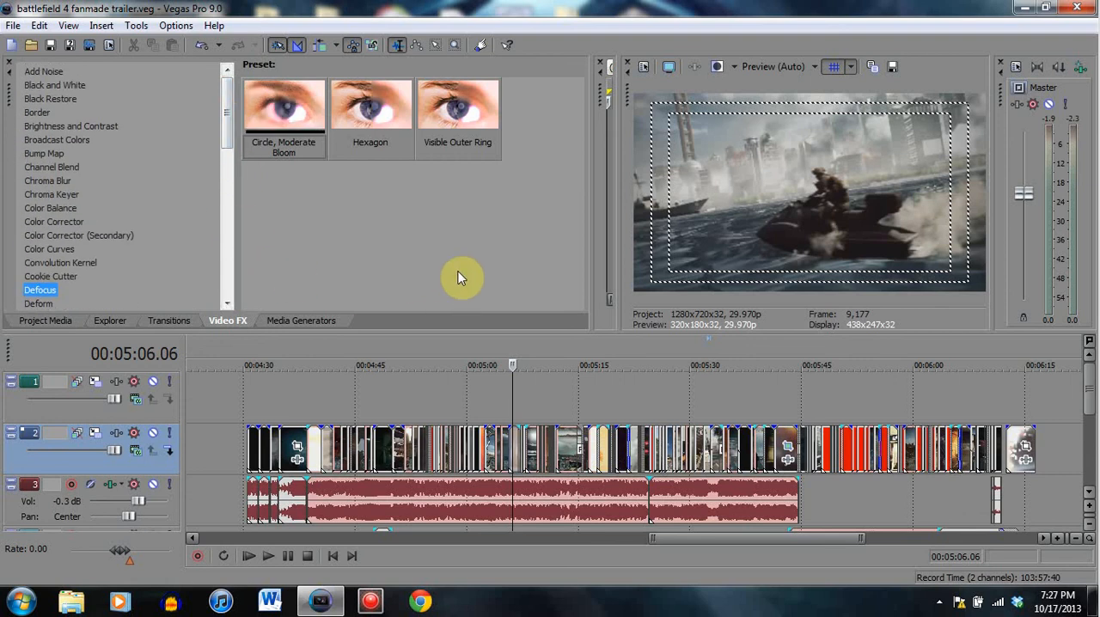
- Preview individual clips across the main music section, including 00:04:40.13, 00:04:51.18, 00:05:12.01 and the white flash at 00:05:16.09
{"action": "left_click", "coordinate": [599, 442]}
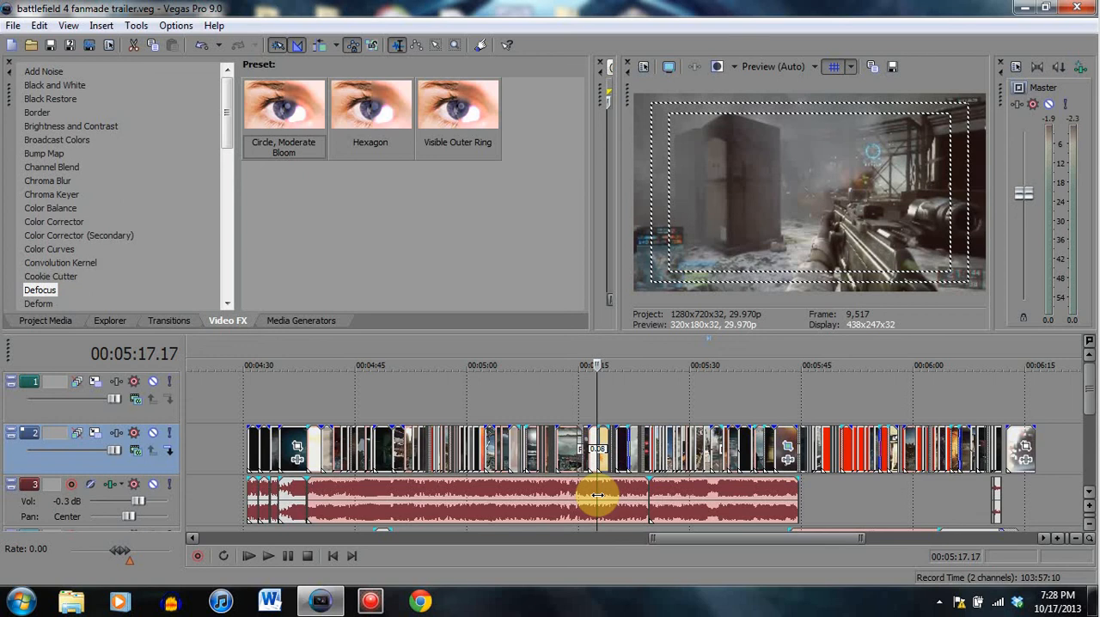
{"action": "left_click", "coordinate": [323, 439]}
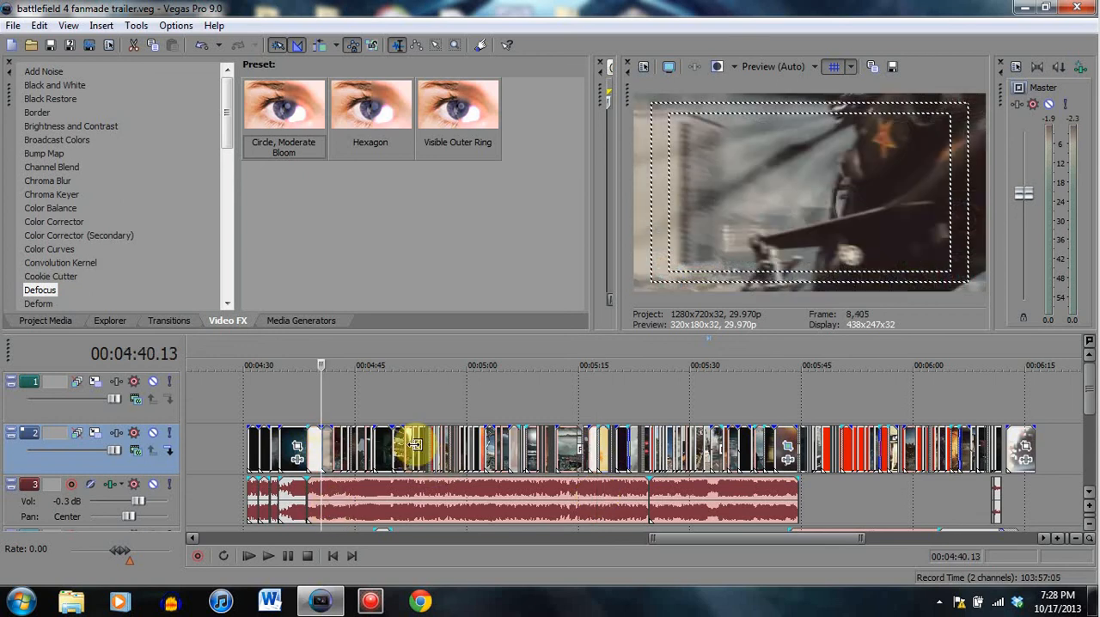
{"action": "left_click", "coordinate": [421, 492]}
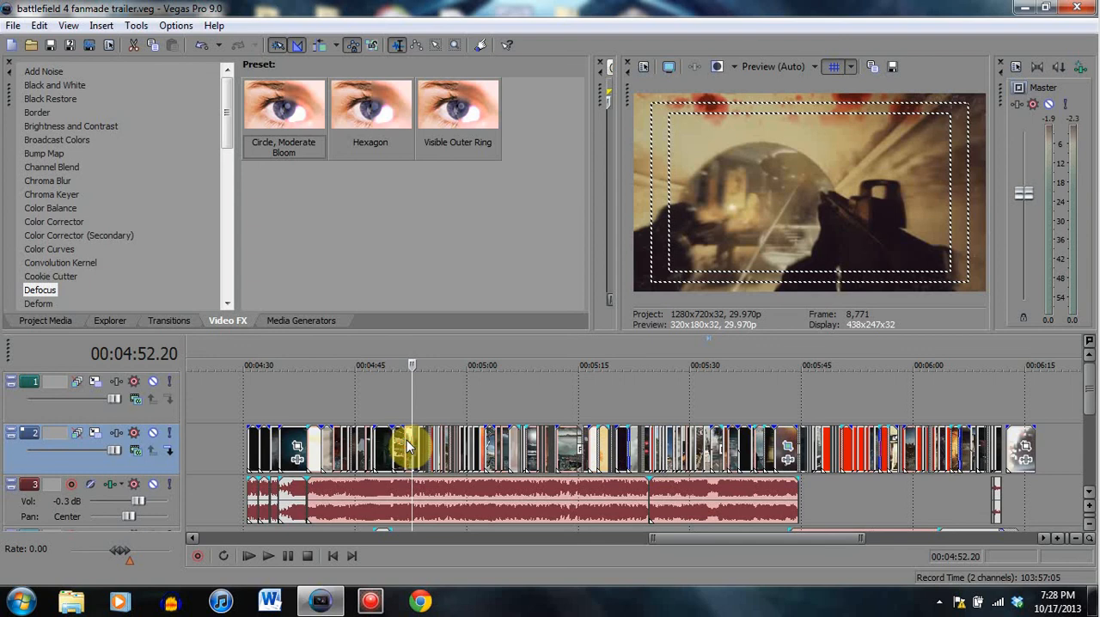
{"action": "left_click", "coordinate": [405, 461]}
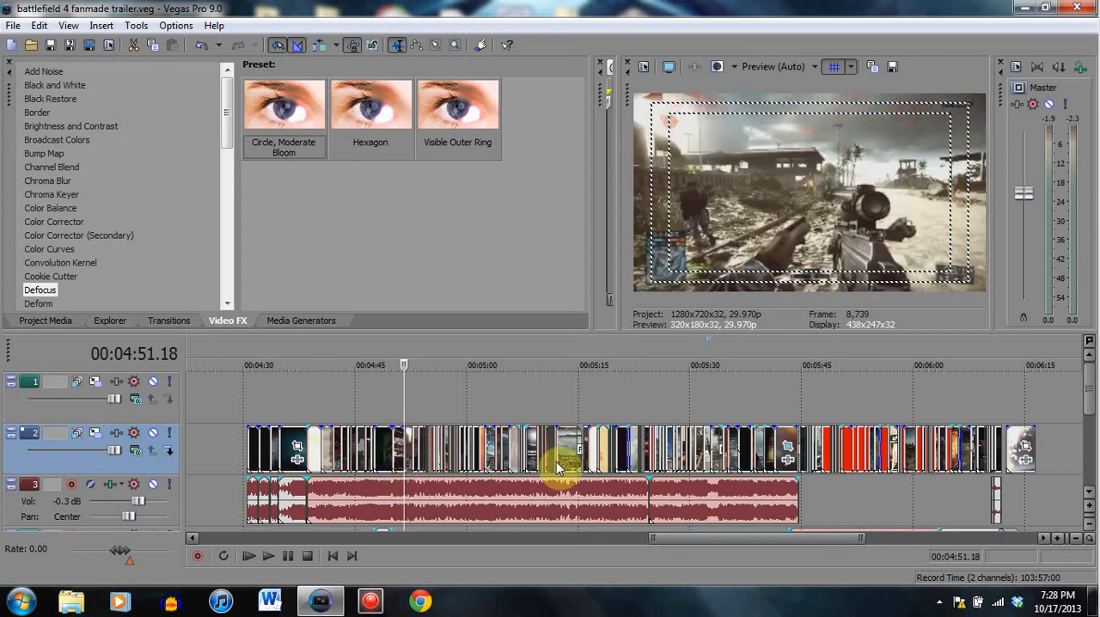
{"action": "left_click", "coordinate": [557, 456]}
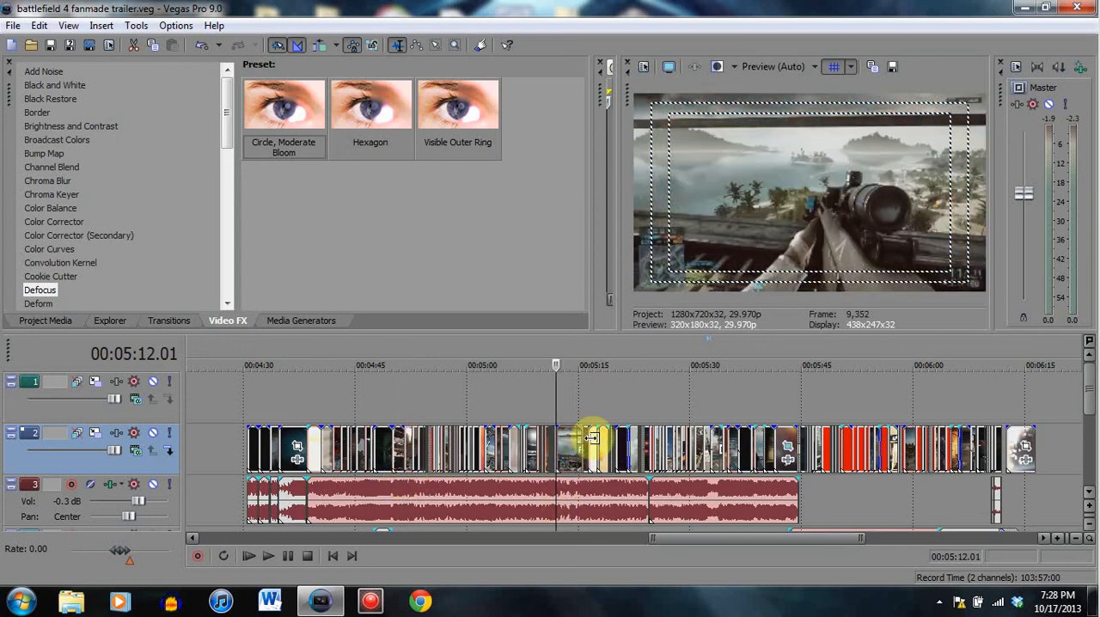
{"action": "left_click", "coordinate": [591, 484]}
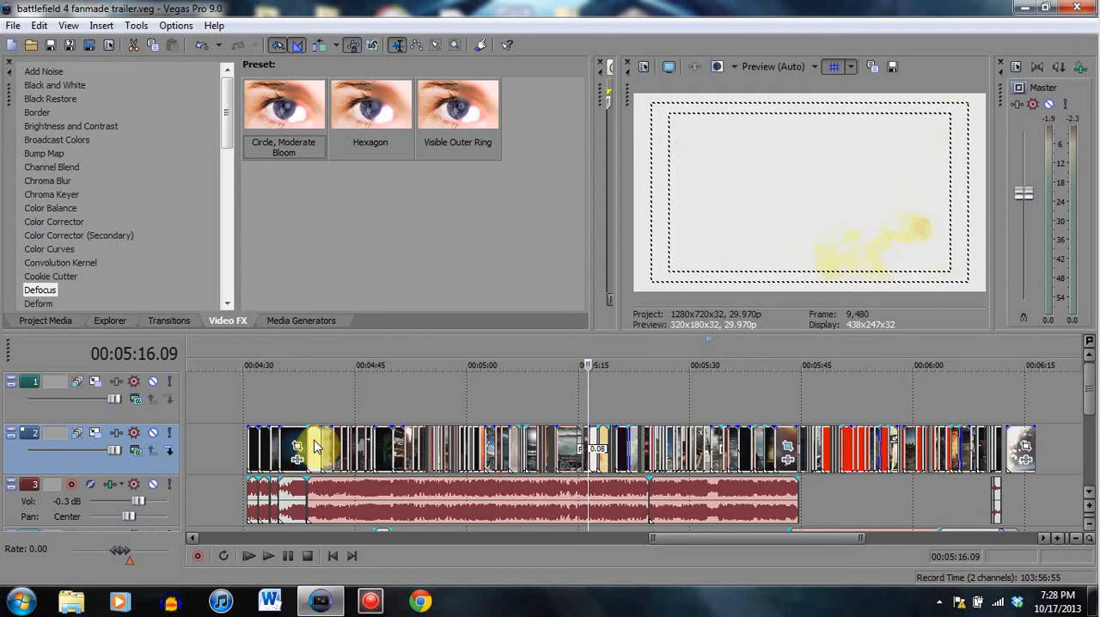
- Step through the early clips from the underwater shot at 00:04:34.22 and the flash at 00:04:38.16 to the quad bike at 00:04:43.00
{"action": "left_click", "coordinate": [306, 445]}
{"action": "left_click", "coordinate": [278, 449]}
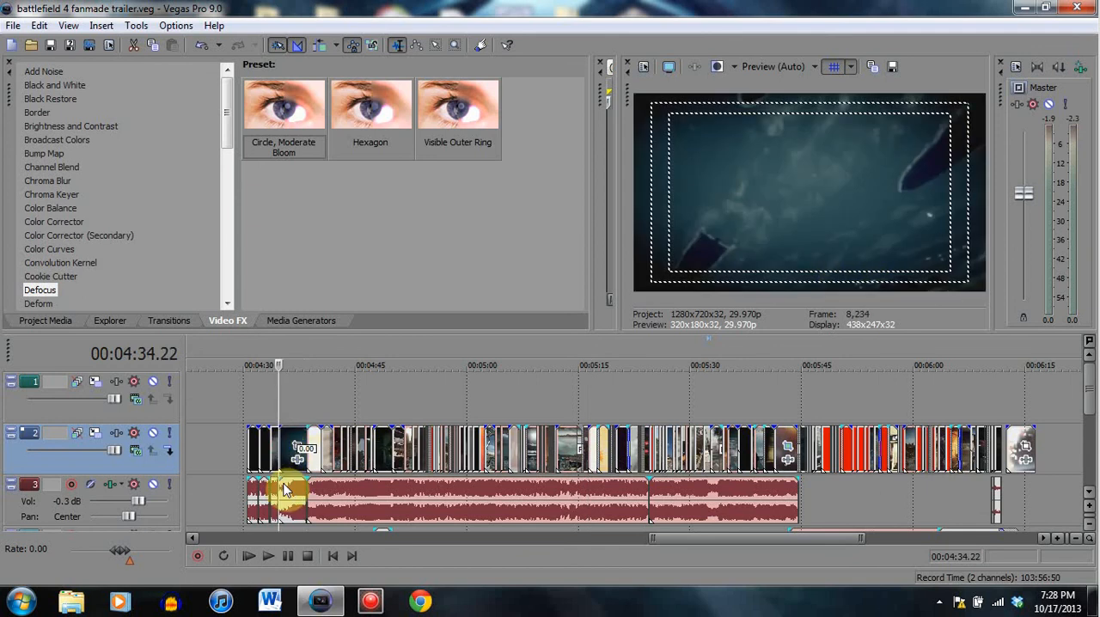
{"action": "left_click", "coordinate": [307, 446]}
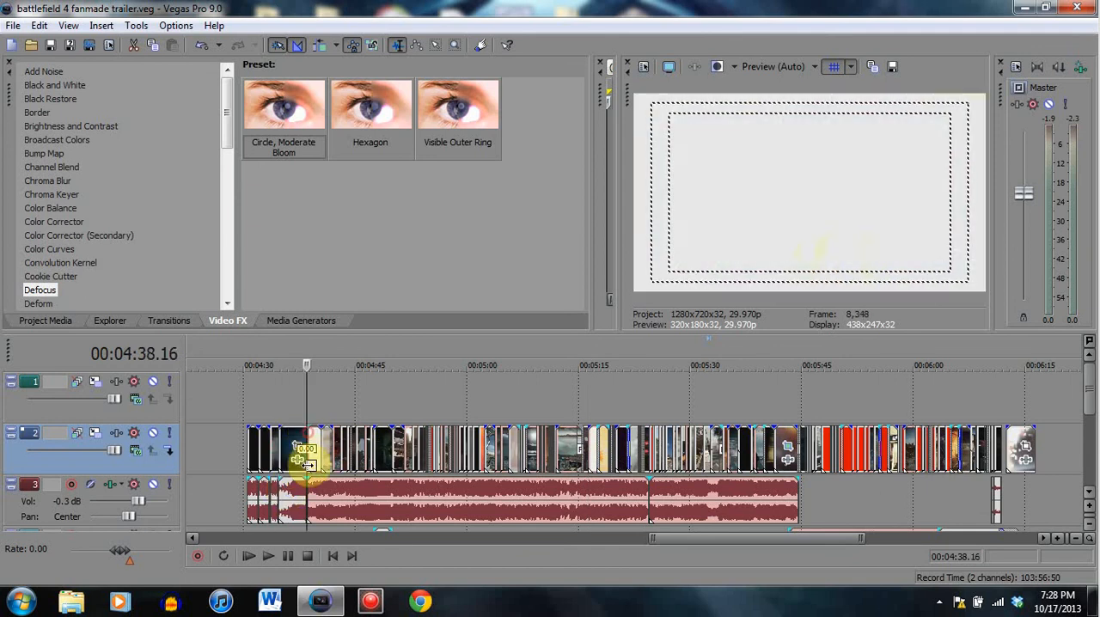
{"action": "left_click", "coordinate": [322, 447]}
{"action": "left_click", "coordinate": [333, 447]}
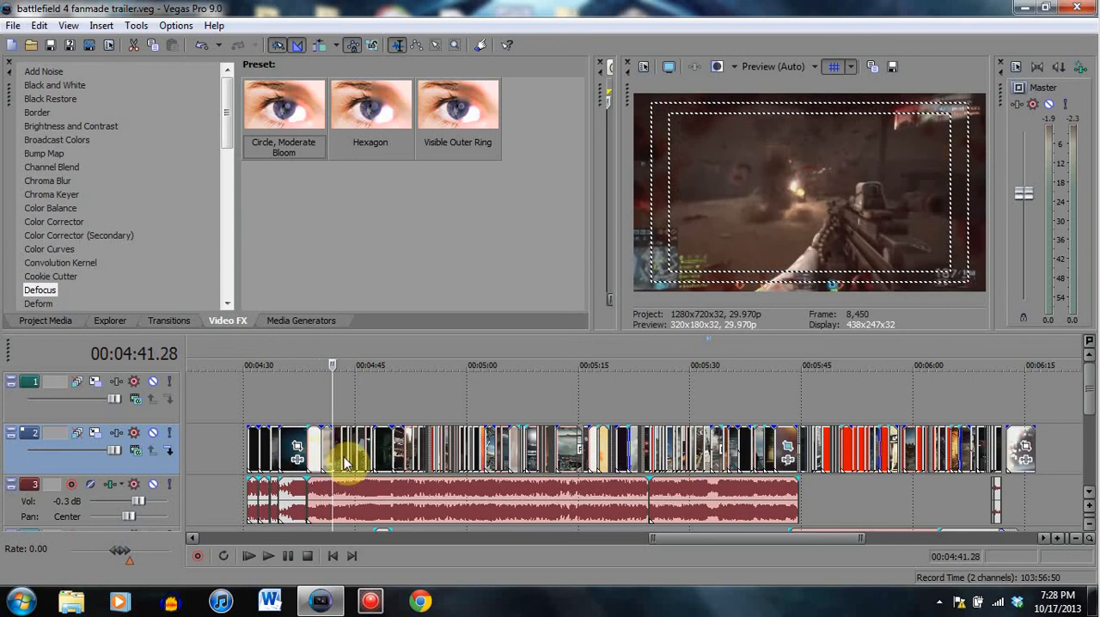
{"action": "left_click", "coordinate": [340, 447]}
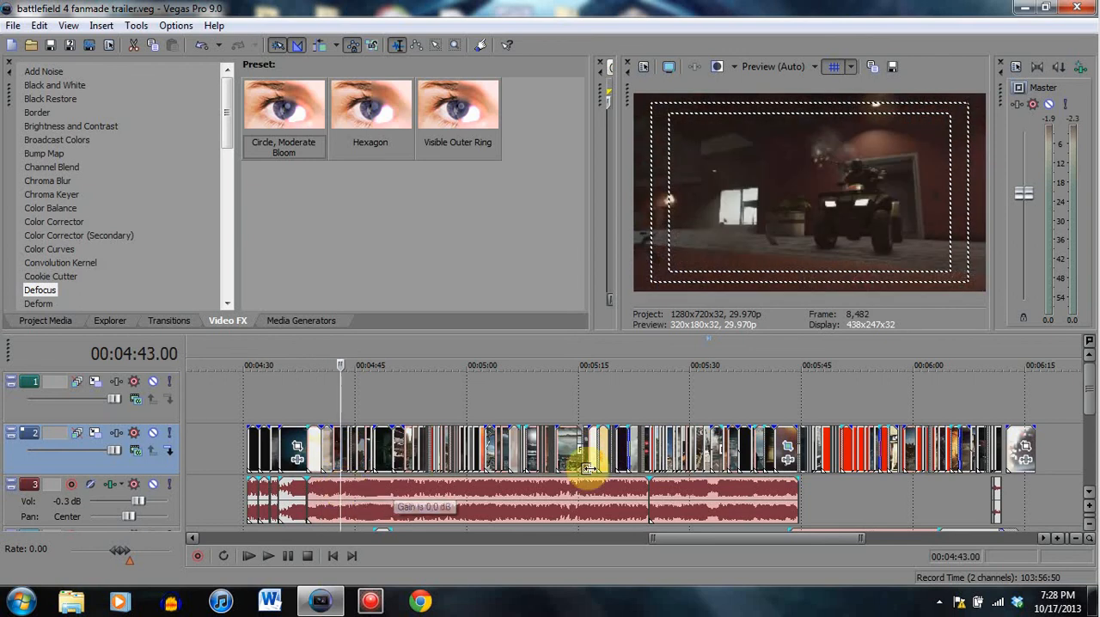
- Preview the helicopter clip at 00:05:19.05, the clips at 00:05:27.22 and 00:05:32.23, and the scope clip at 00:05:23.04
{"action": "left_click", "coordinate": [609, 456]}
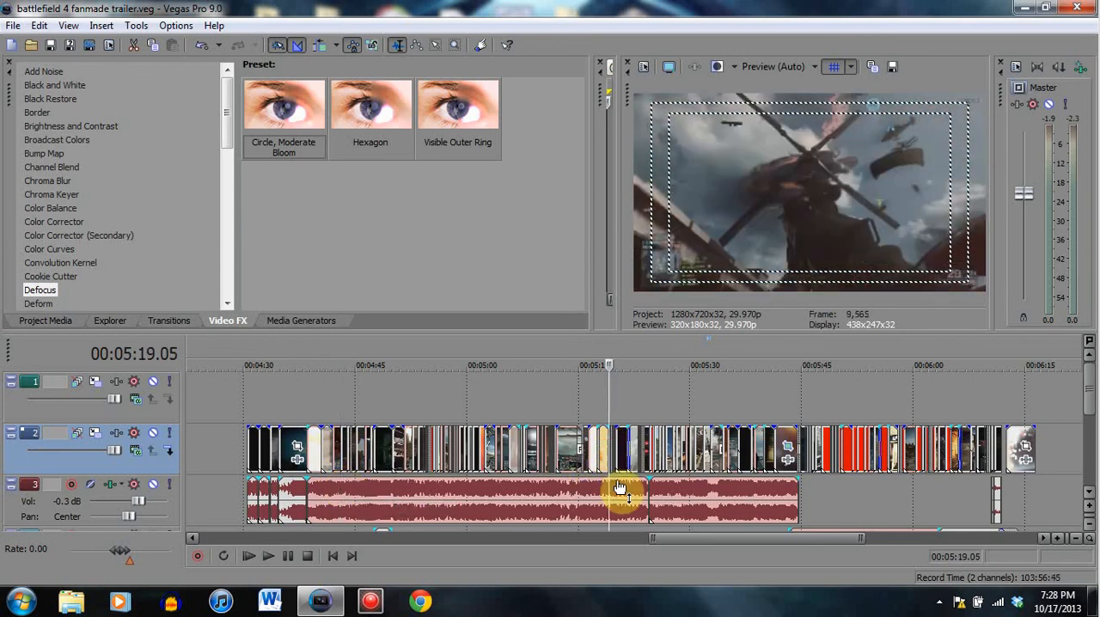
{"action": "left_click", "coordinate": [666, 465]}
{"action": "left_click", "coordinate": [672, 458]}
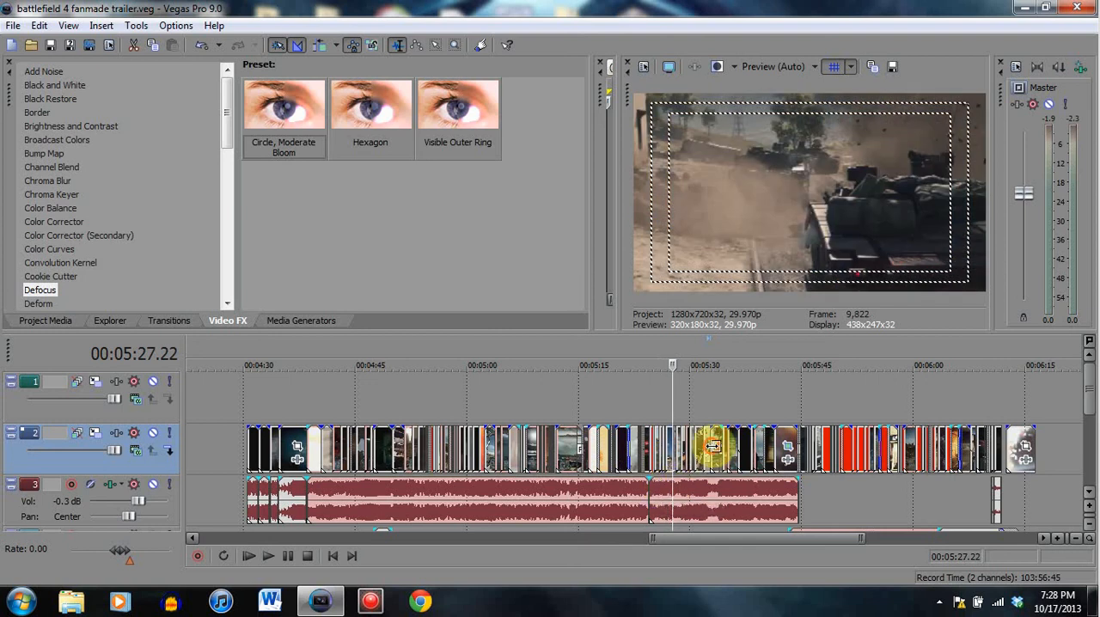
{"action": "left_click", "coordinate": [710, 447]}
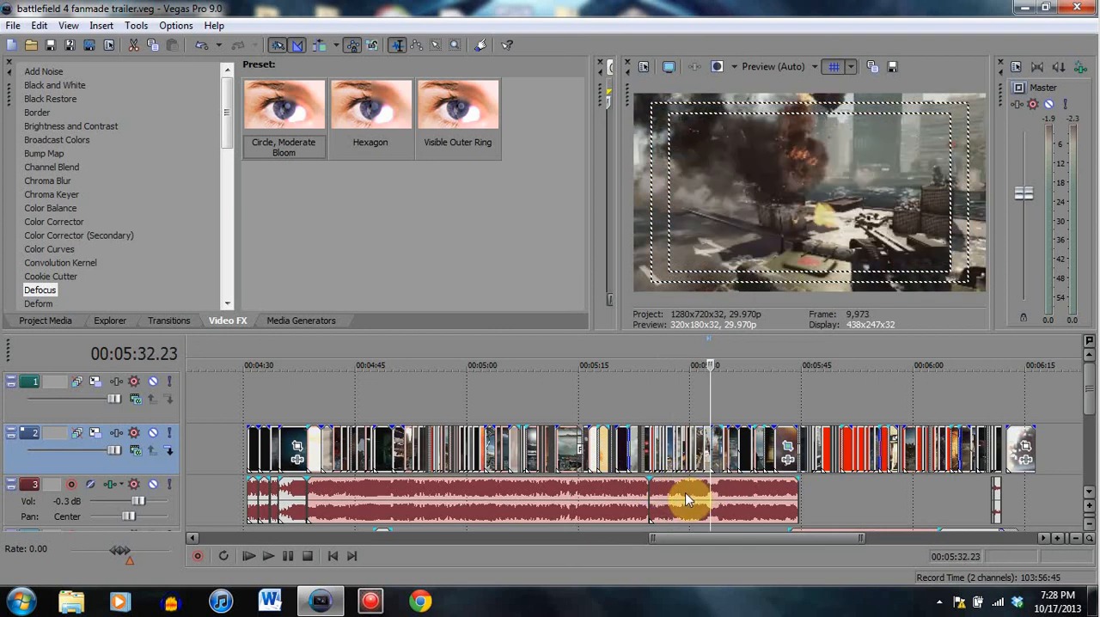
{"action": "left_click", "coordinate": [640, 445]}
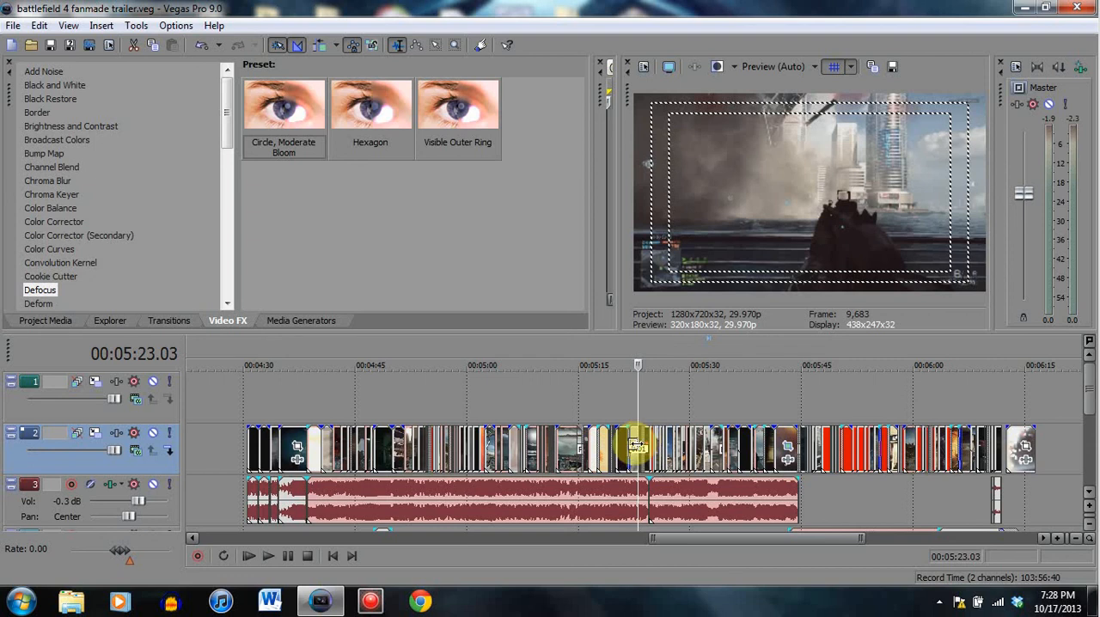
- Review the middle cuts up to the helicopter clip at 00:05:19.05 and minimize the editor to show the desktop
{"action": "left_click", "coordinate": [473, 465]}
{"action": "key", "text": "space"}
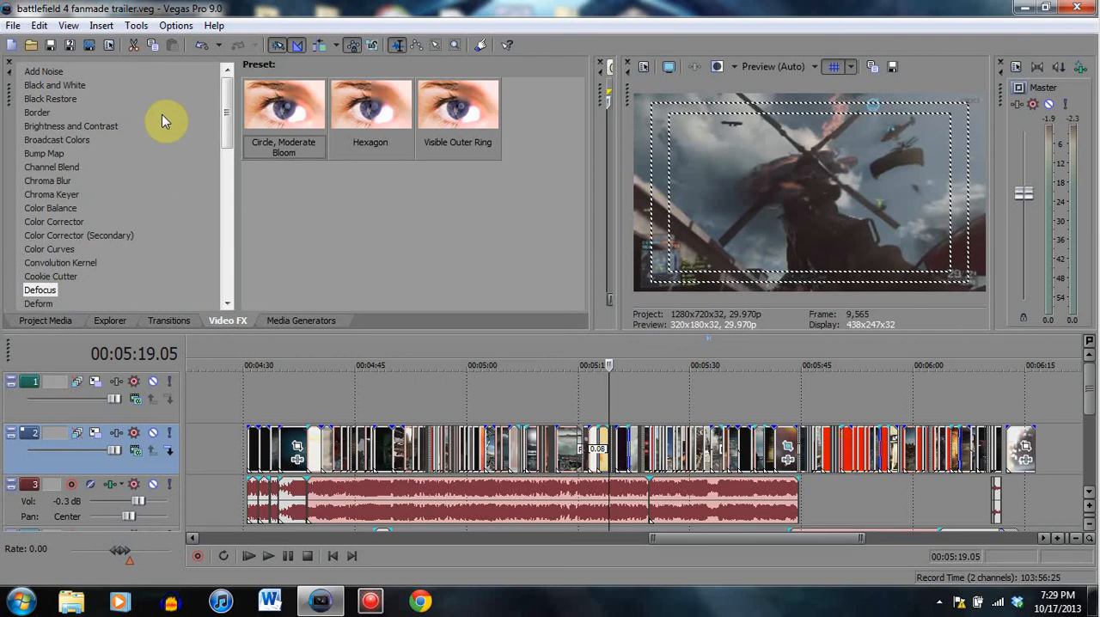
{"action": "left_click", "coordinate": [1024, 7]}
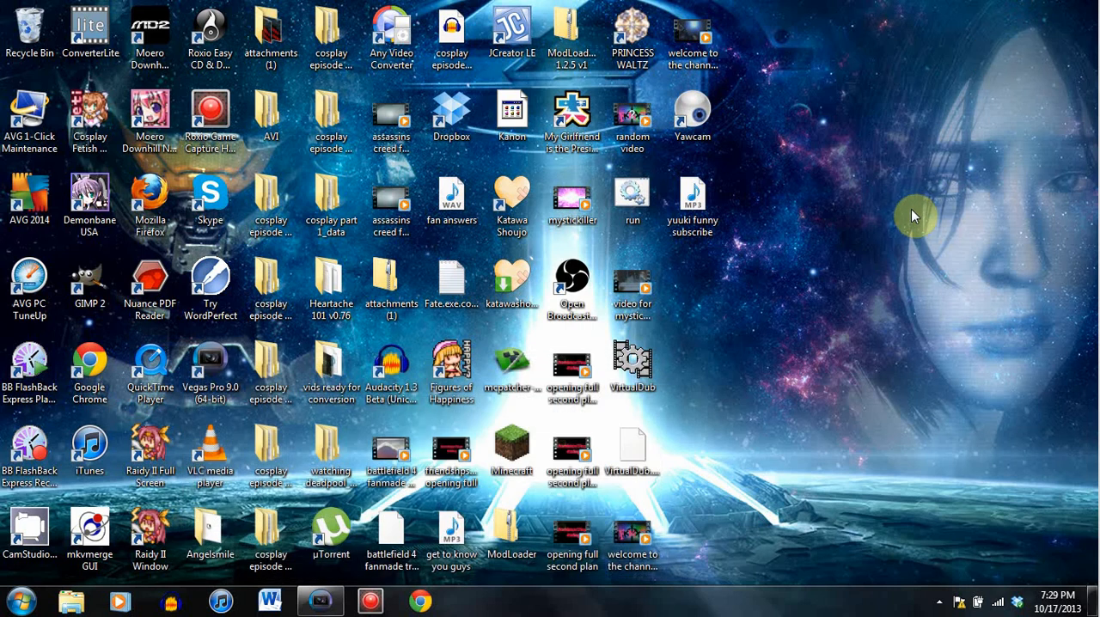